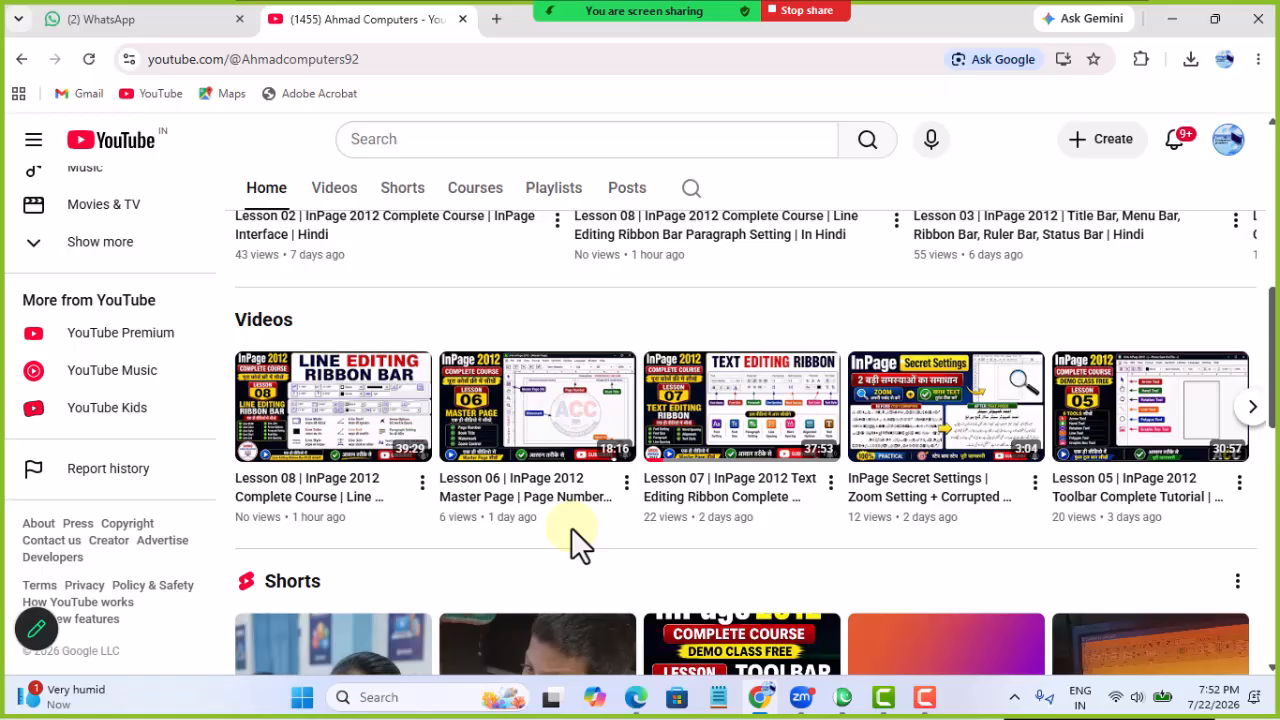
Browse the Ahmad Computers YouTube channel's playlists and its latest Shorts.
{"action": "left_click", "coordinate": [576, 191]}
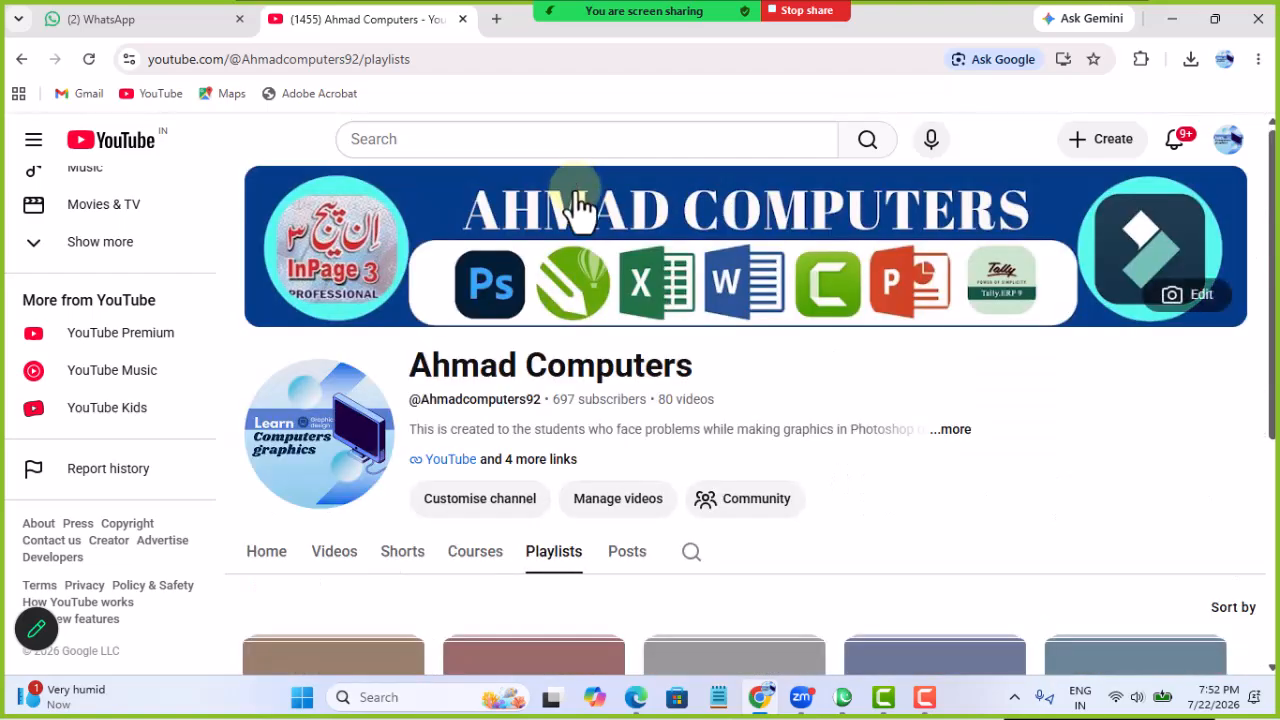
{"action": "scroll", "coordinate": [575, 447], "scroll_direction": "down", "scroll_amount": 1}
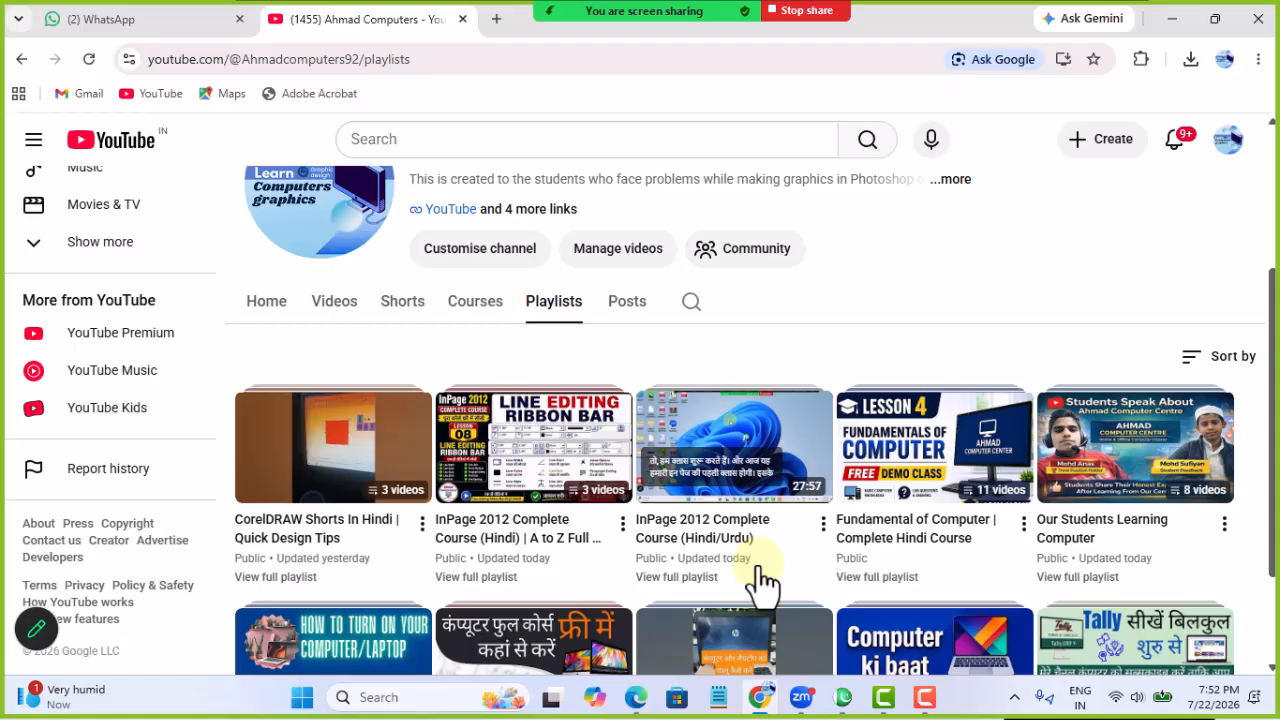
{"action": "scroll", "coordinate": [705, 580], "scroll_direction": "down", "scroll_amount": 1}
{"action": "scroll", "coordinate": [700, 575], "scroll_direction": "down", "scroll_amount": 2}
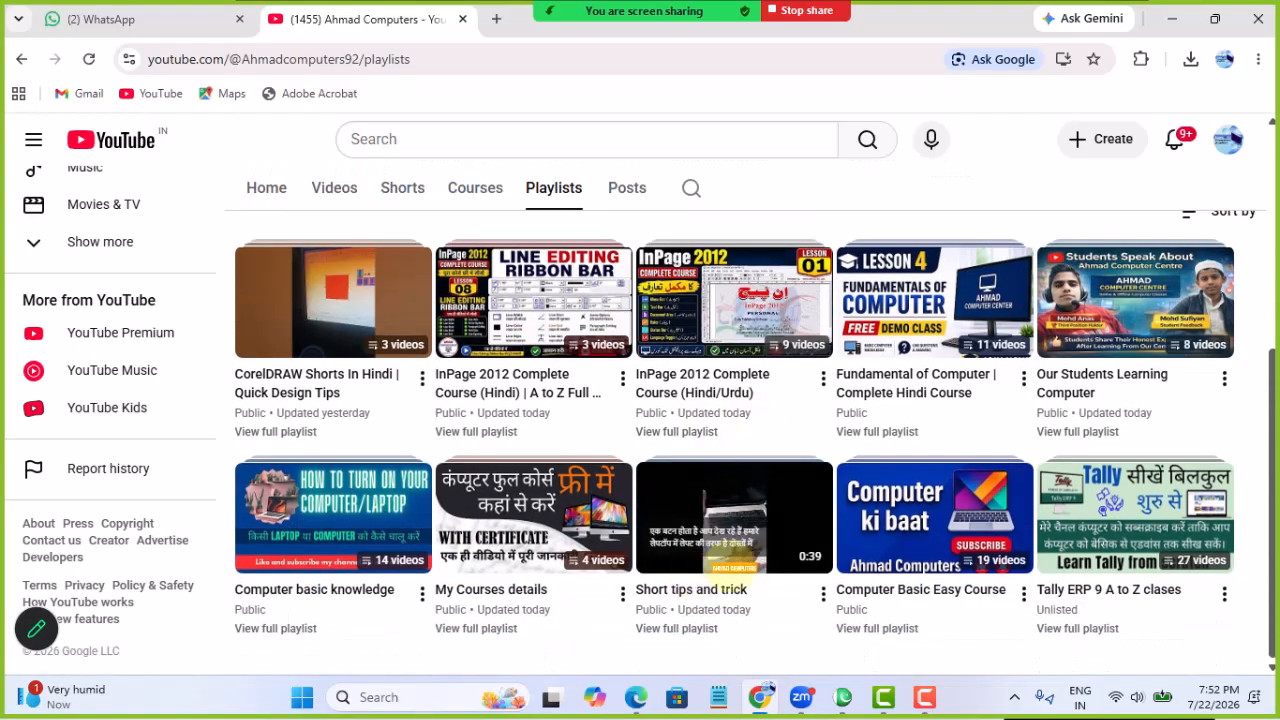
{"action": "scroll", "coordinate": [943, 457], "scroll_direction": "up", "scroll_amount": 4}
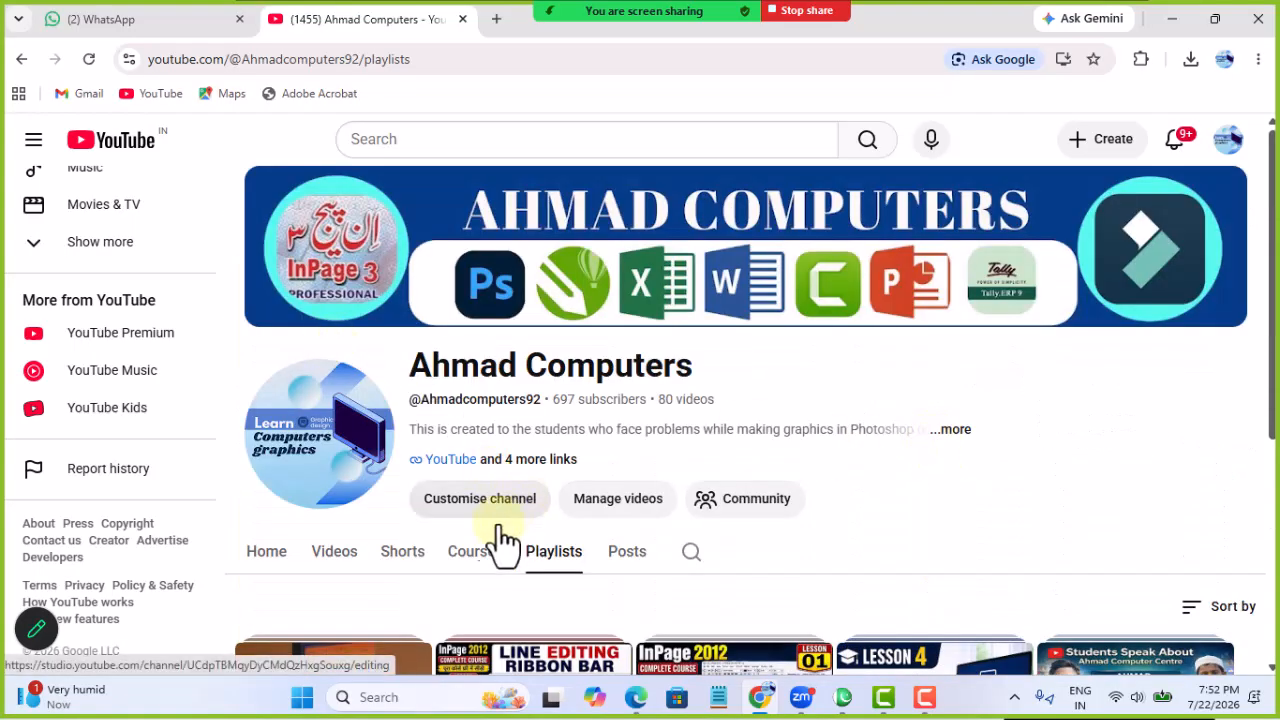
{"action": "left_click", "coordinate": [402, 551]}
{"action": "scroll", "coordinate": [348, 330], "scroll_direction": "up", "scroll_amount": 3}
{"action": "scroll", "coordinate": [344, 340], "scroll_direction": "down", "scroll_amount": 3}
{"action": "scroll", "coordinate": [337, 365], "scroll_direction": "up", "scroll_amount": 1}
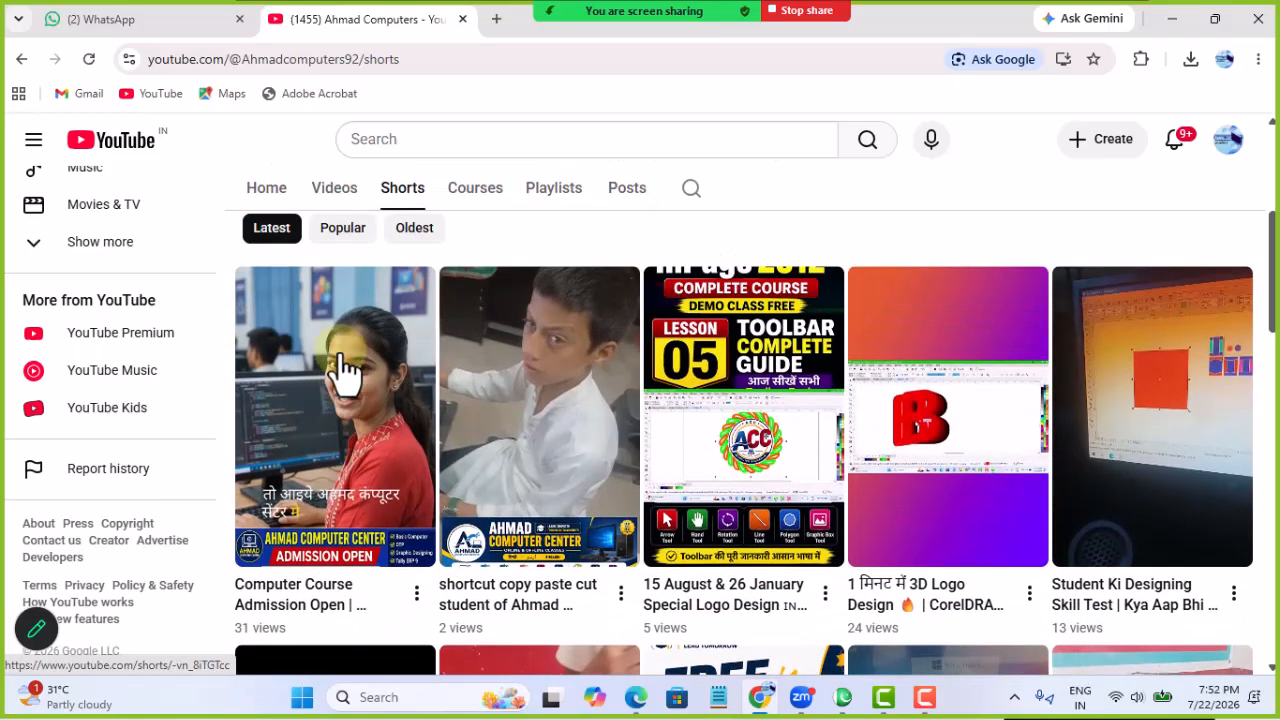
{"action": "scroll", "coordinate": [340, 430], "scroll_direction": "down", "scroll_amount": 1}
{"action": "scroll", "coordinate": [370, 425], "scroll_direction": "up", "scroll_amount": 1}
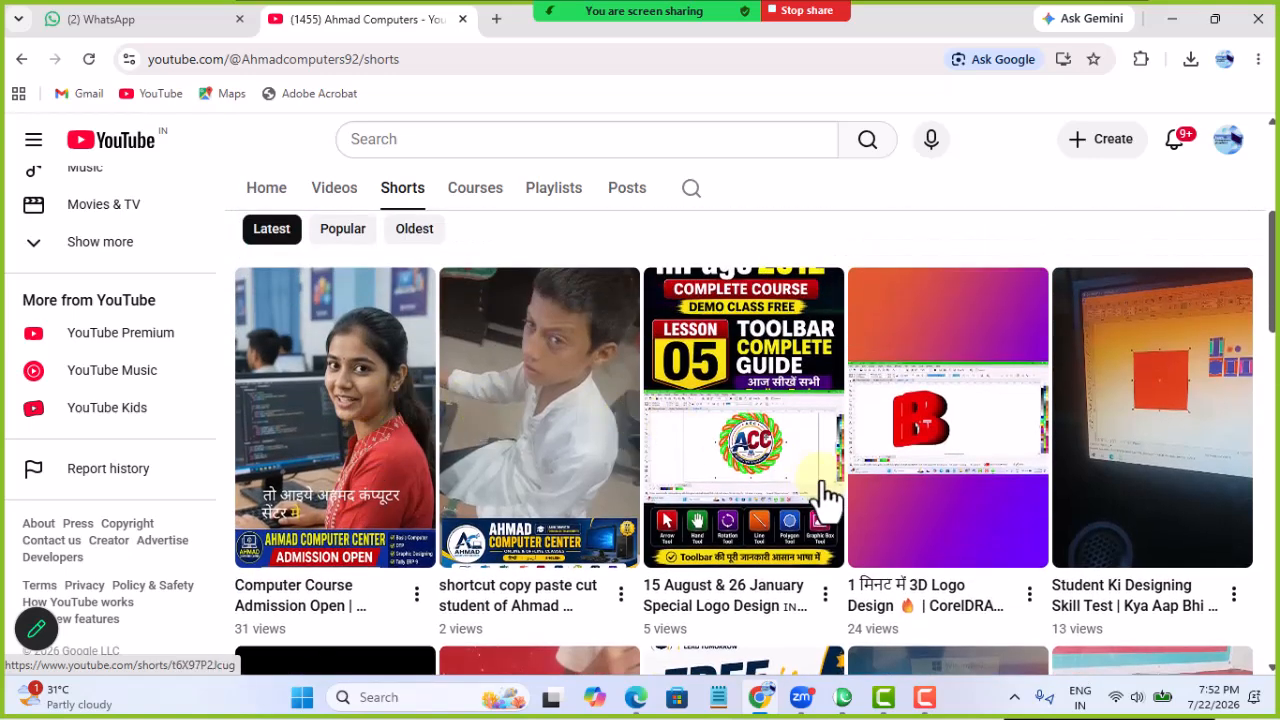
{"action": "scroll", "coordinate": [725, 470], "scroll_direction": "down", "scroll_amount": 1}
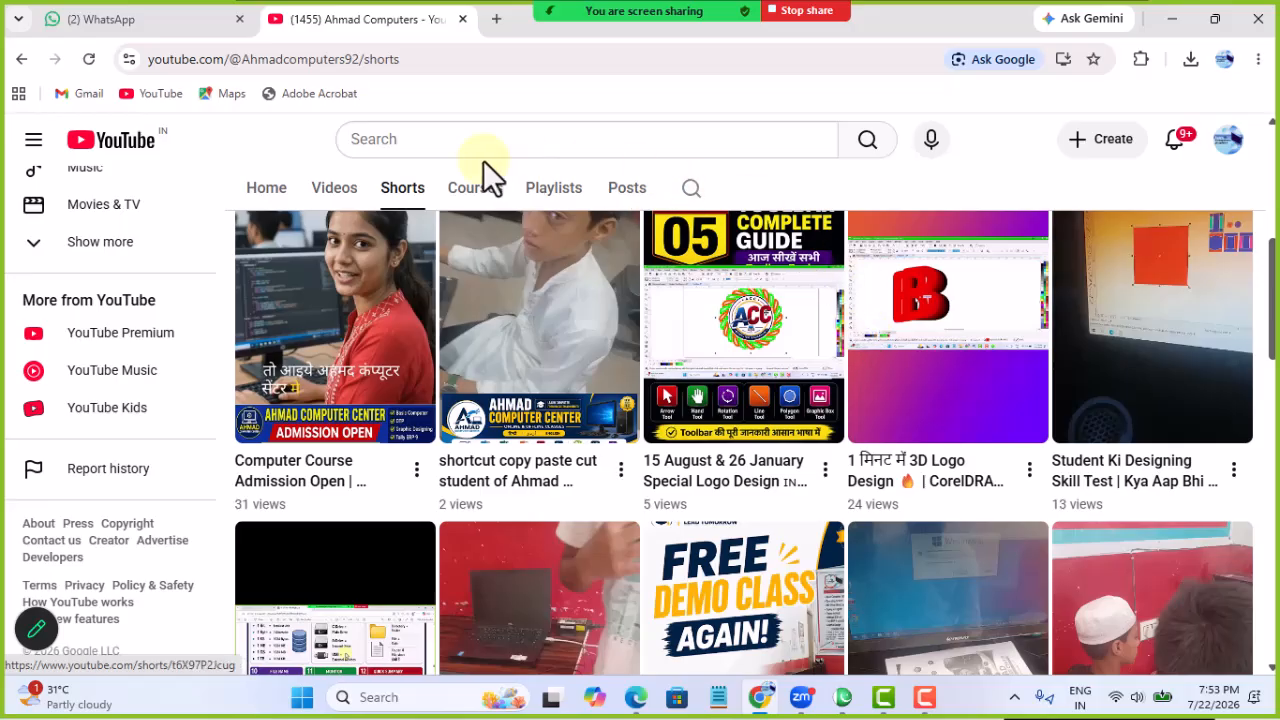
Switch to the InPage Complete Guide PDF and review the ribbon bar and Menu Bar sections on pages 11 and 12.
{"action": "key", "text": "alt+Tab"}
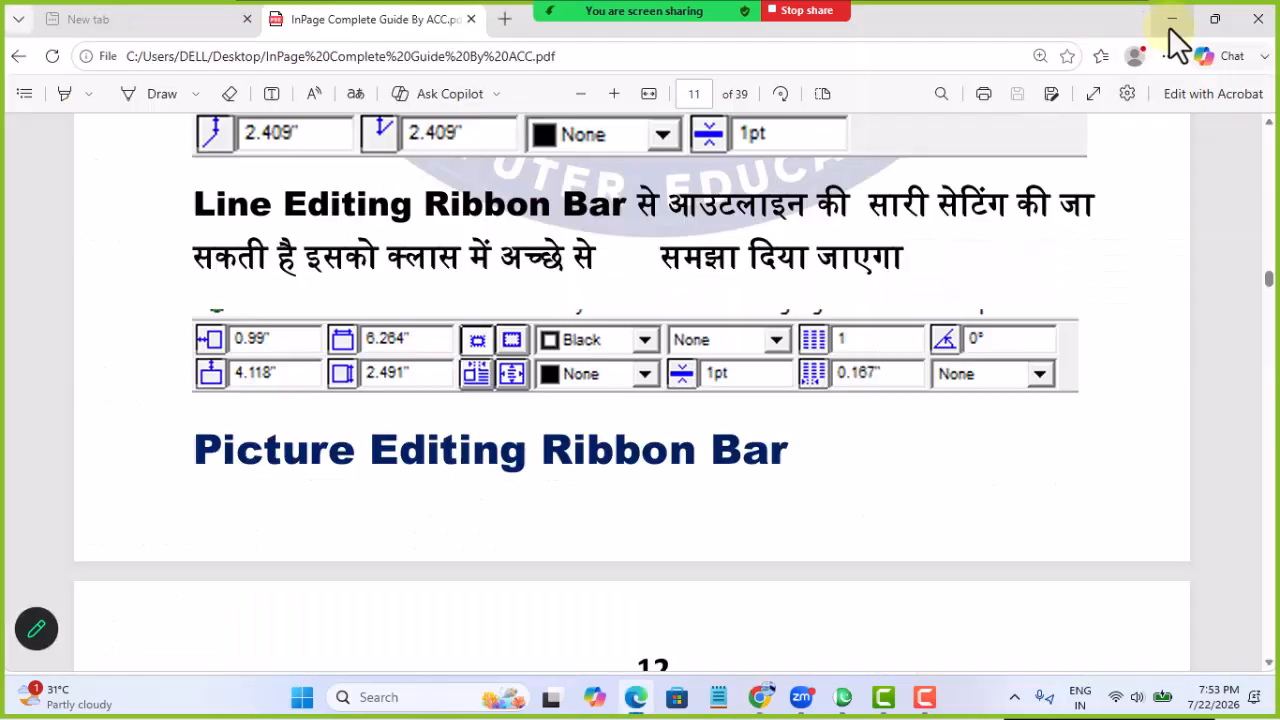
{"action": "scroll", "coordinate": [853, 354], "scroll_direction": "down", "scroll_amount": 1}
{"action": "scroll", "coordinate": [834, 365], "scroll_direction": "down", "scroll_amount": 1}
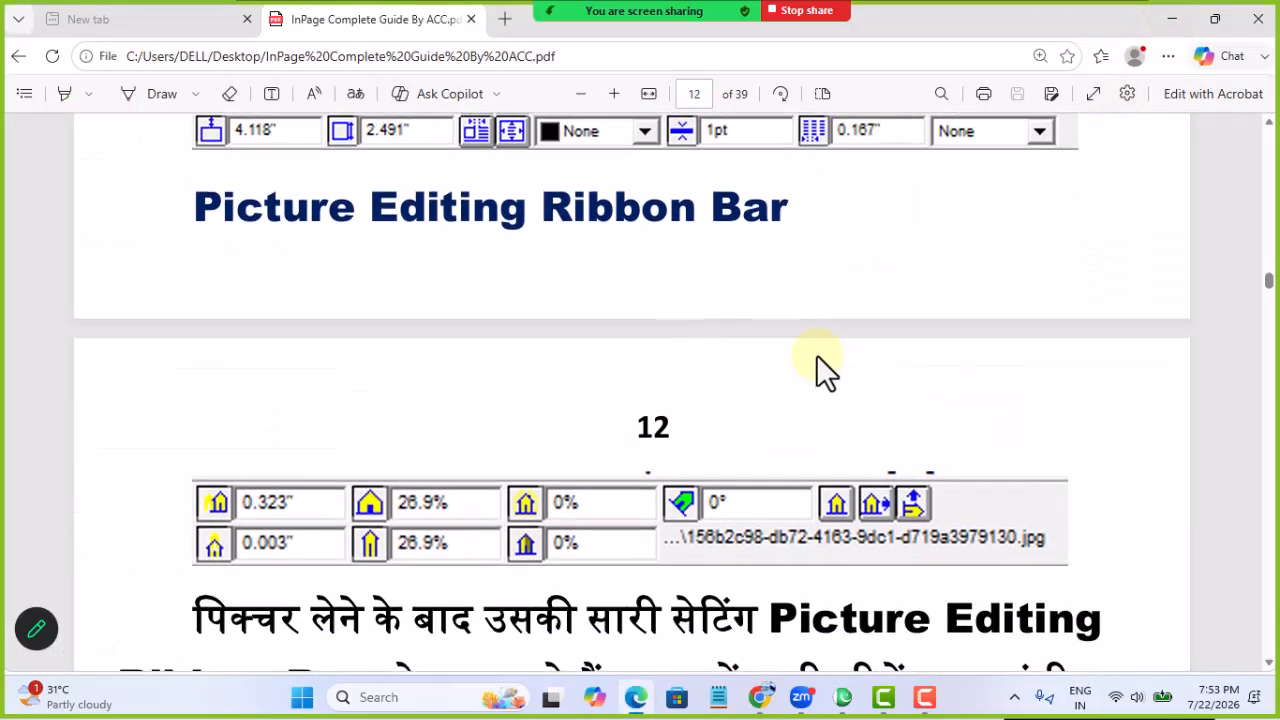
{"action": "scroll", "coordinate": [818, 356], "scroll_direction": "up", "scroll_amount": 6}
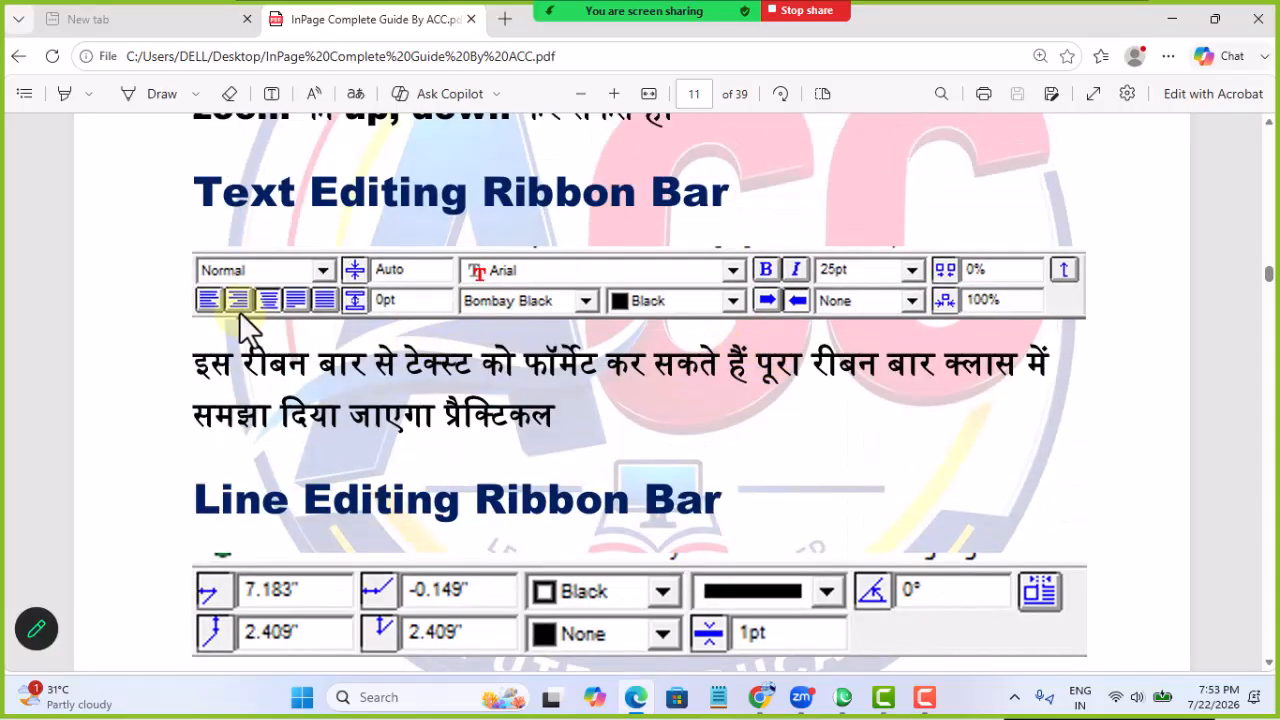
{"action": "scroll", "coordinate": [820, 310], "scroll_direction": "down", "scroll_amount": 2}
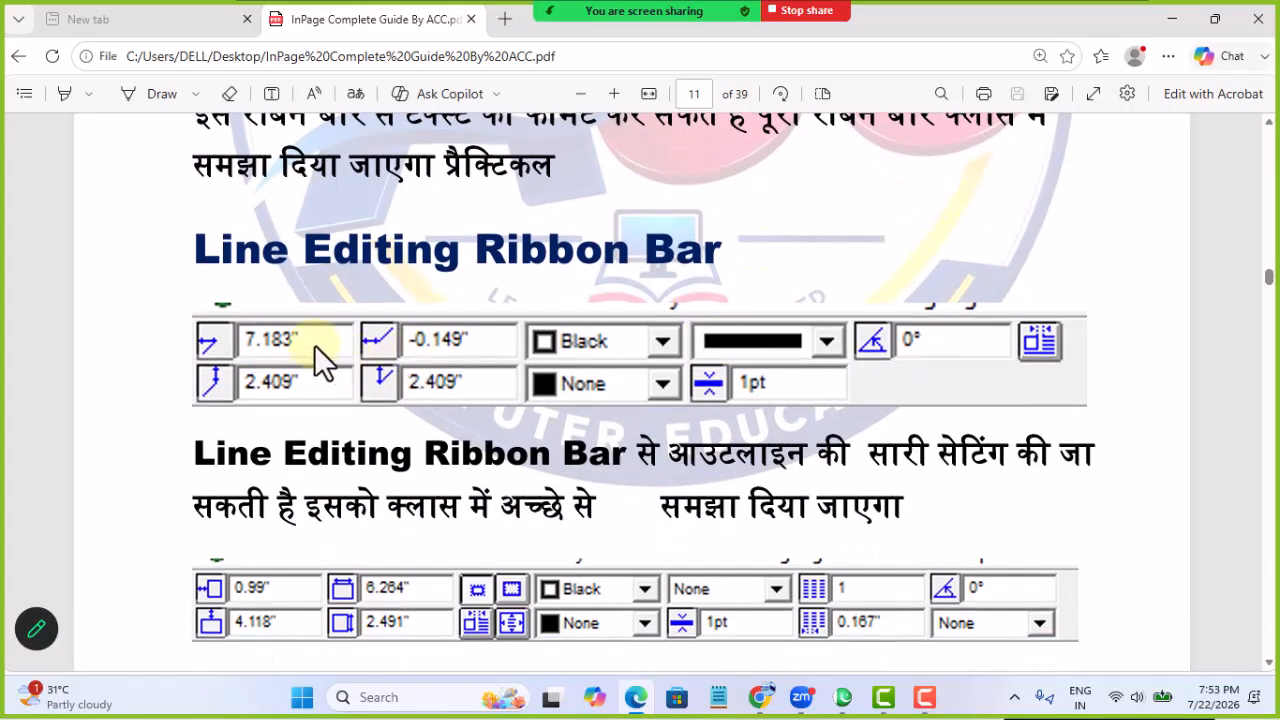
{"action": "scroll", "coordinate": [458, 293], "scroll_direction": "down", "scroll_amount": 1}
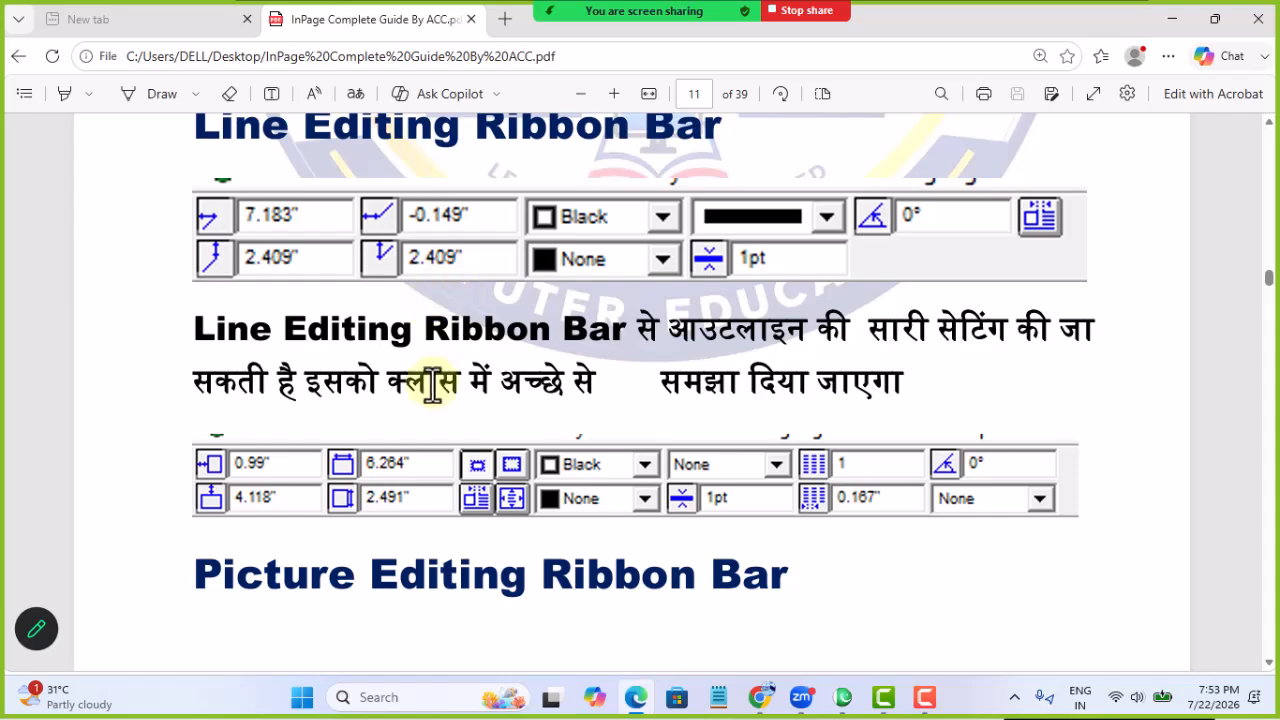
{"action": "scroll", "coordinate": [453, 415], "scroll_direction": "down", "scroll_amount": 1}
{"action": "scroll", "coordinate": [453, 415], "scroll_direction": "down", "scroll_amount": 4}
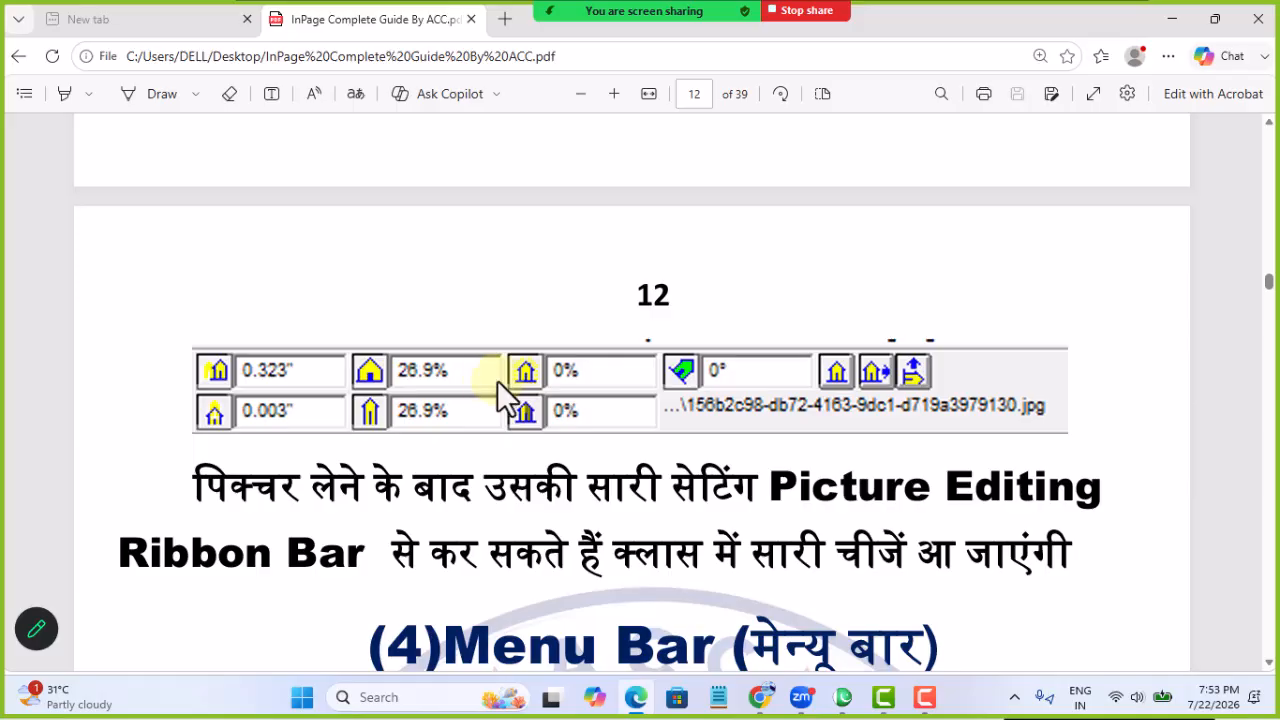
{"action": "scroll", "coordinate": [443, 365], "scroll_direction": "down", "scroll_amount": 1}
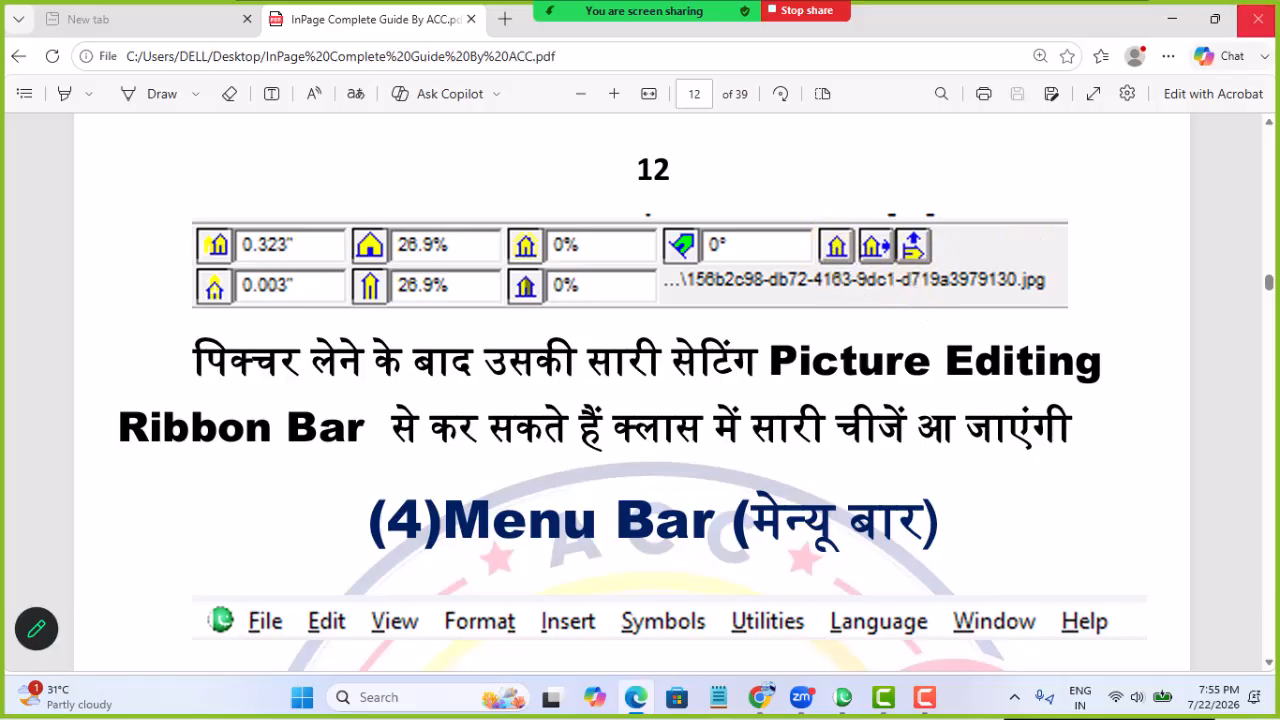
{"action": "scroll", "coordinate": [830, 488], "scroll_direction": "down", "scroll_amount": 2}
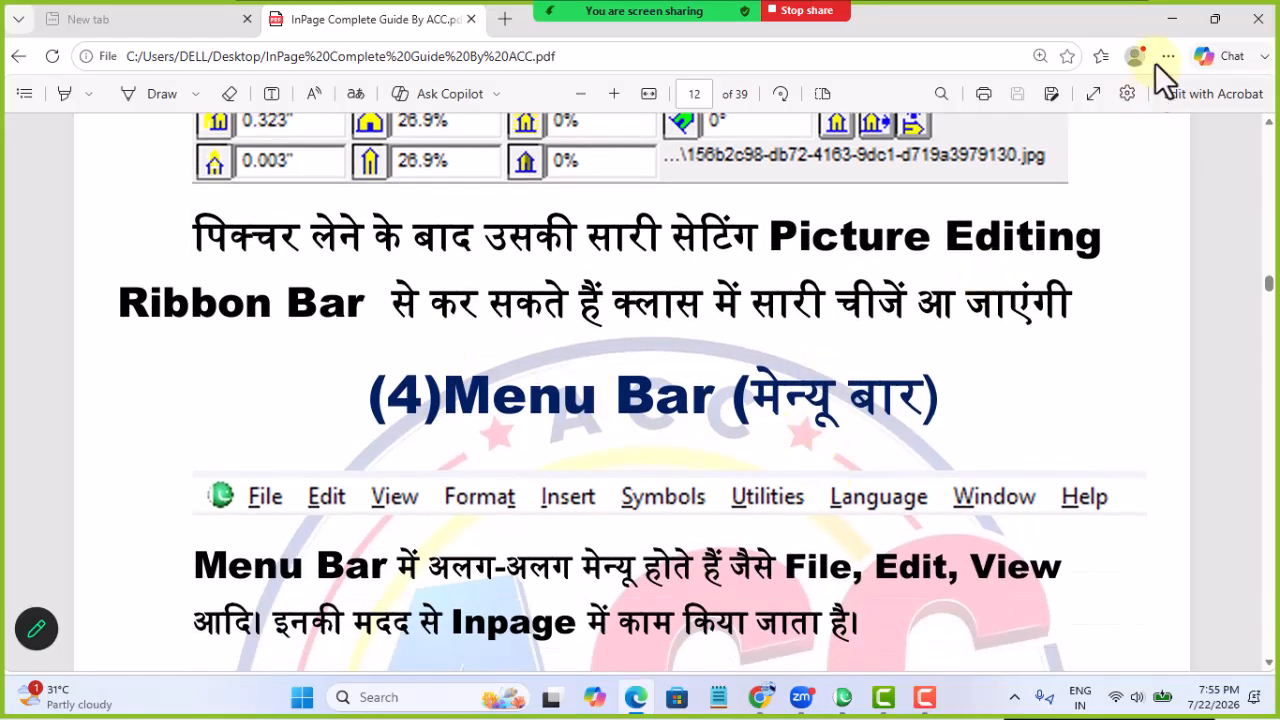
Switch to InPage 2012 and create a new one-page A4 document in landscape orientation, with the whole page in view.
{"action": "left_click", "coordinate": [1174, 19]}
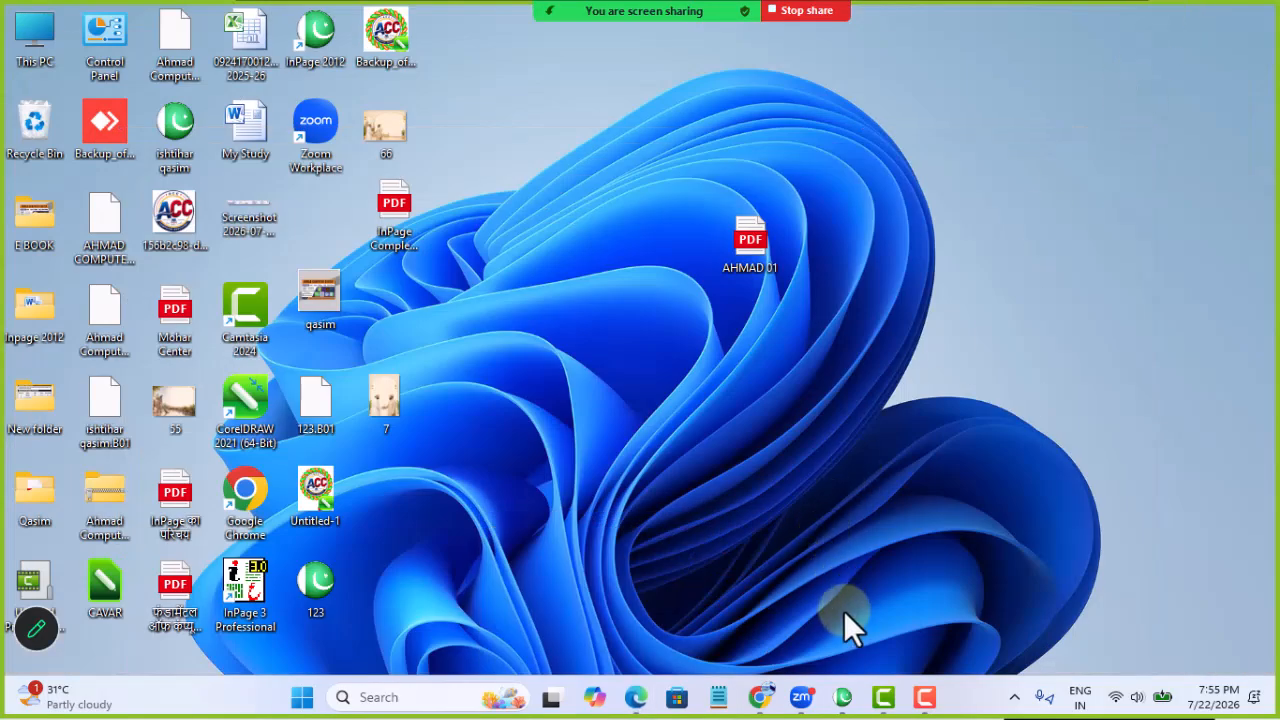
{"action": "left_click", "coordinate": [843, 697]}
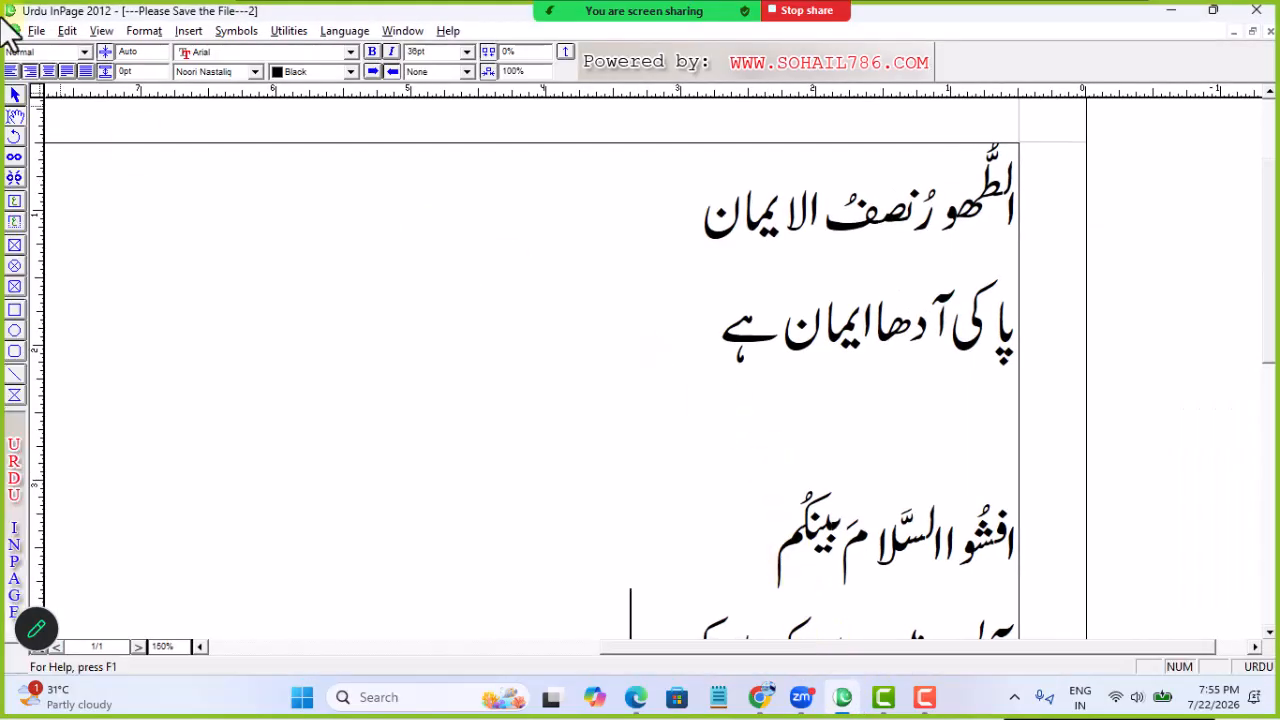
{"action": "left_click", "coordinate": [37, 30]}
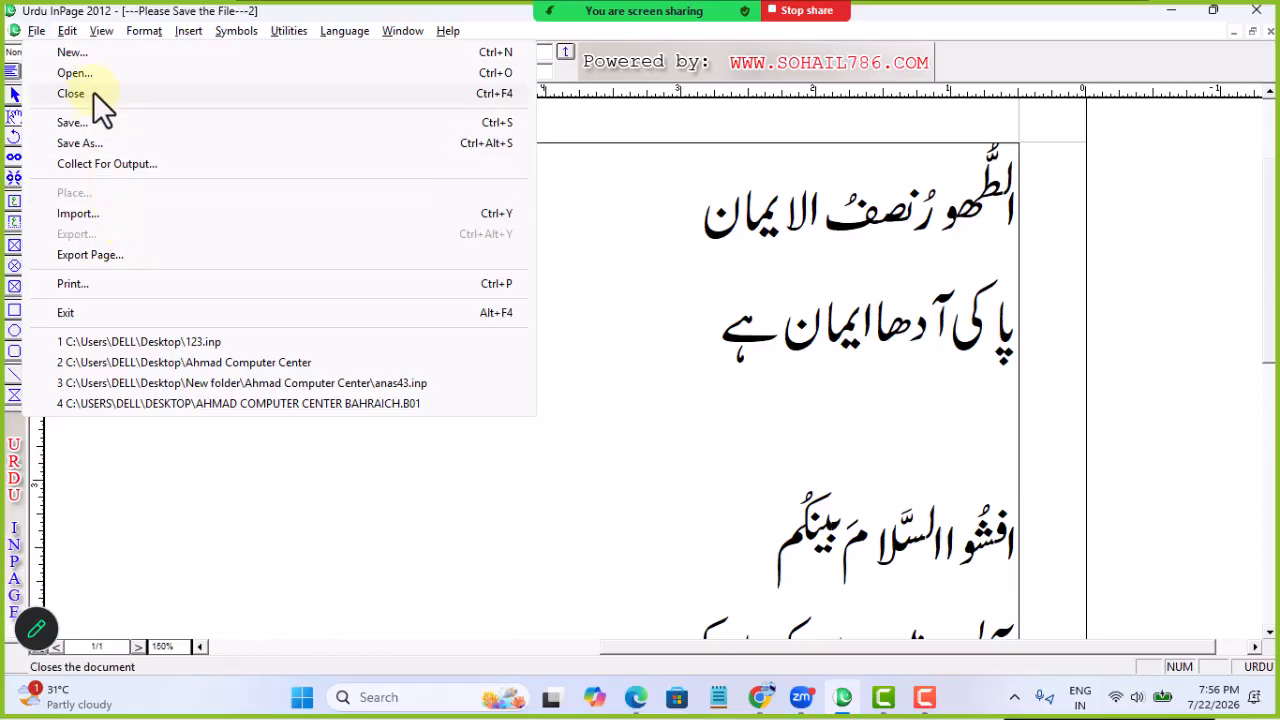
{"action": "left_click", "coordinate": [84, 56]}
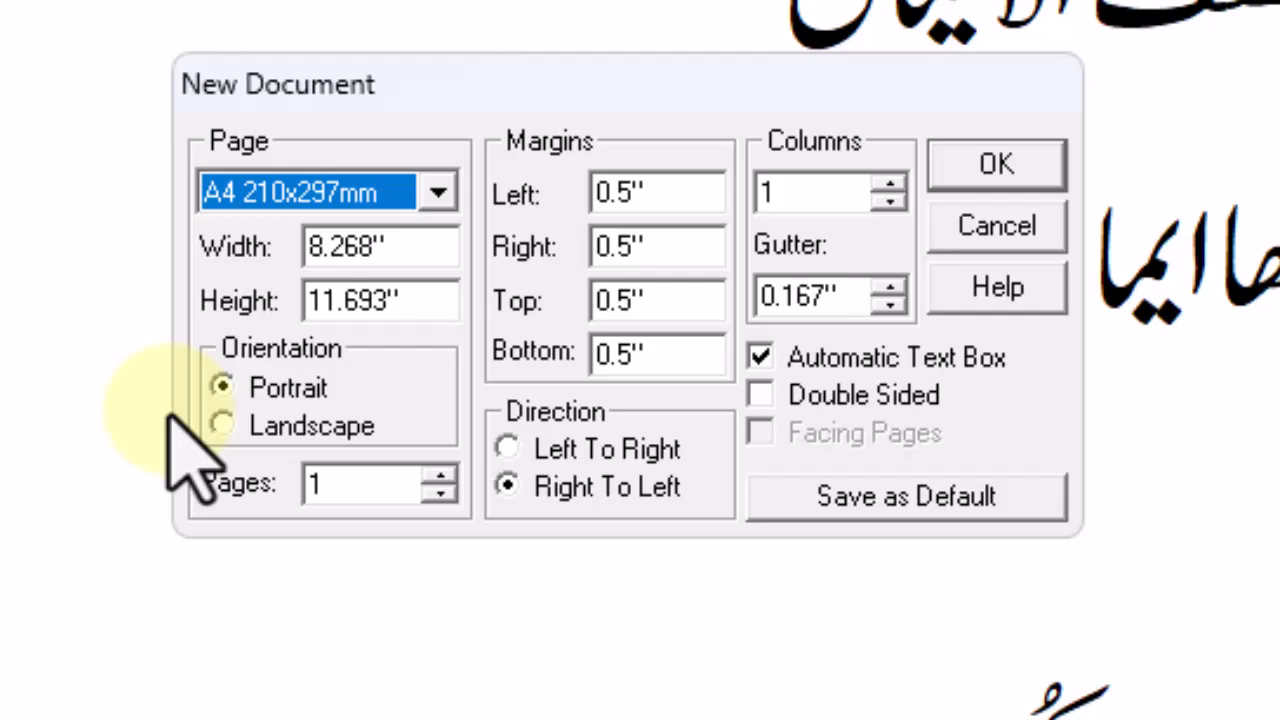
{"action": "left_click", "coordinate": [222, 427]}
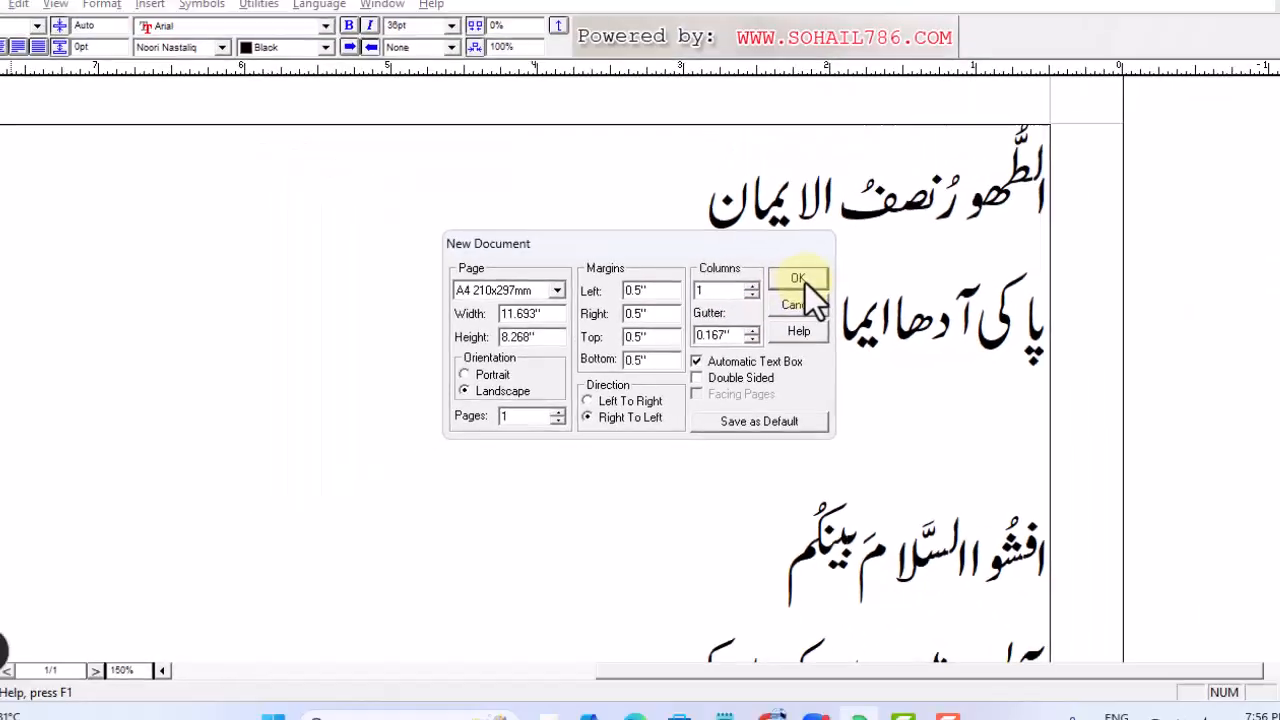
{"action": "left_click", "coordinate": [997, 164]}
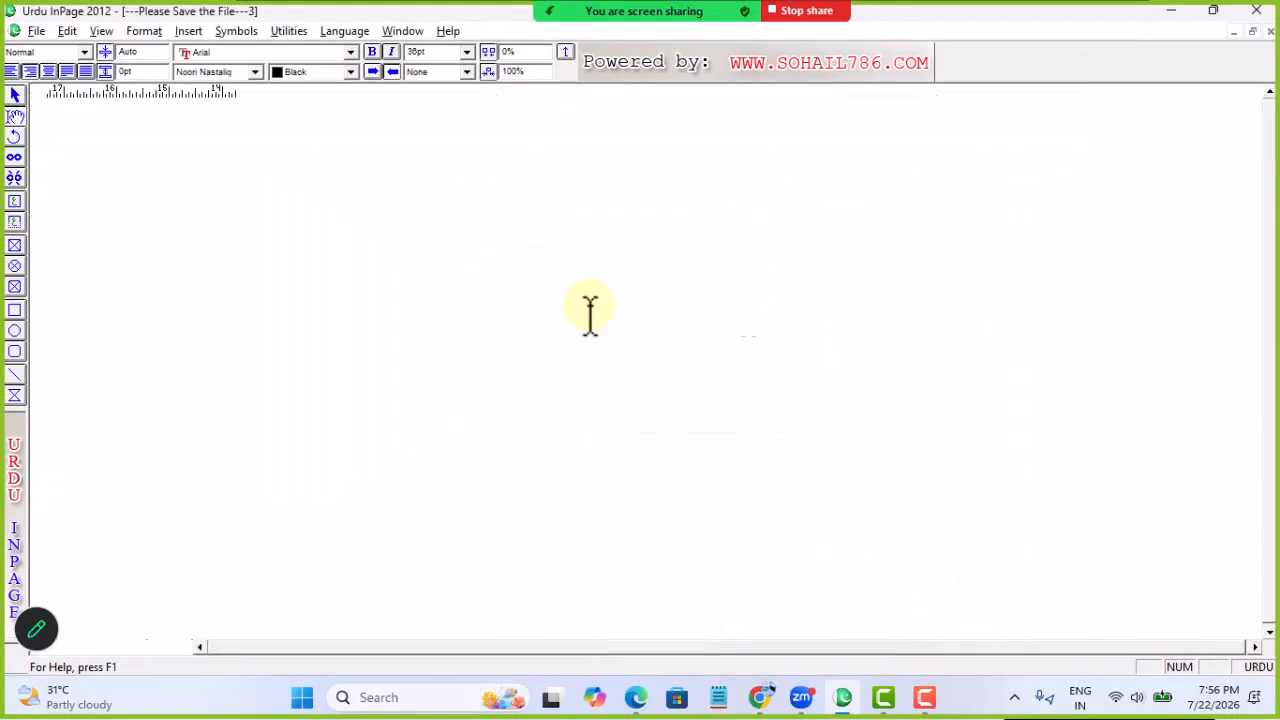
{"action": "left_click", "coordinate": [769, 180]}
{"action": "left_click", "coordinate": [769, 200], "text": "ctrl"}
{"action": "left_click", "coordinate": [790, 263], "text": "ctrl+alt"}
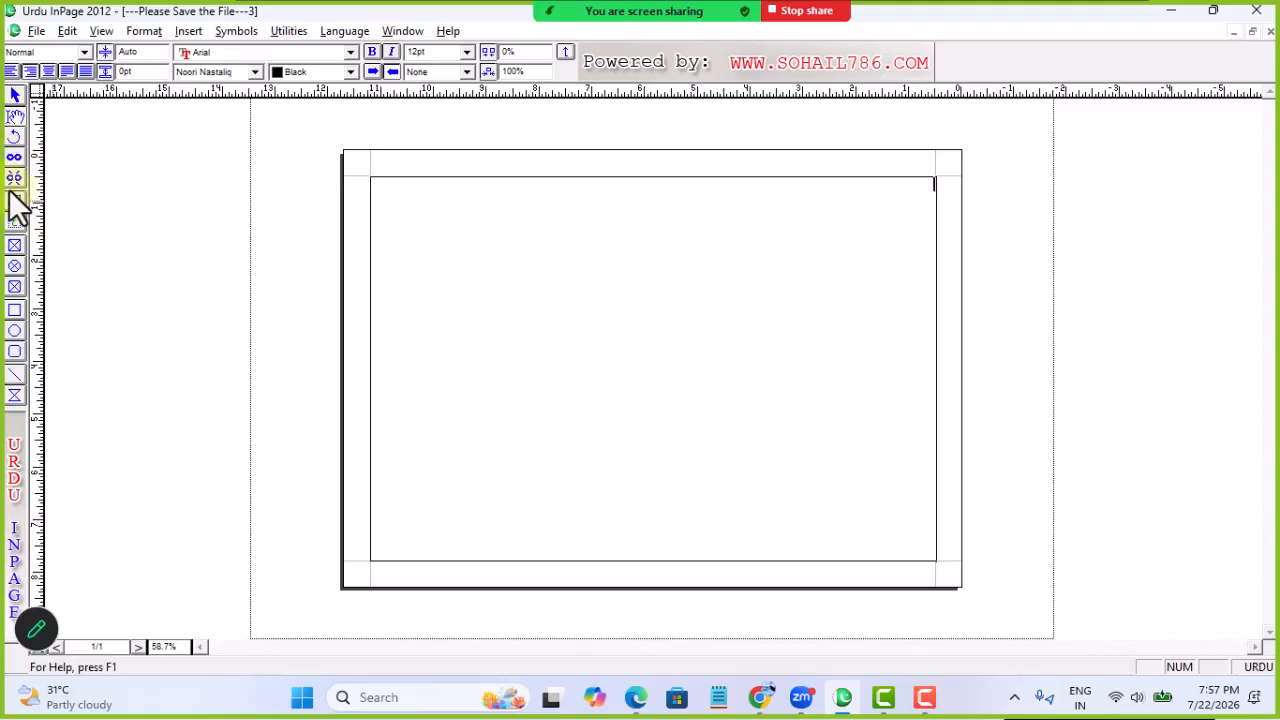
Try out a rounded picture box about 3.6 by 2.6 inches at the upper-left margin corner of the page and delete it.
{"action": "left_click", "coordinate": [15, 287]}
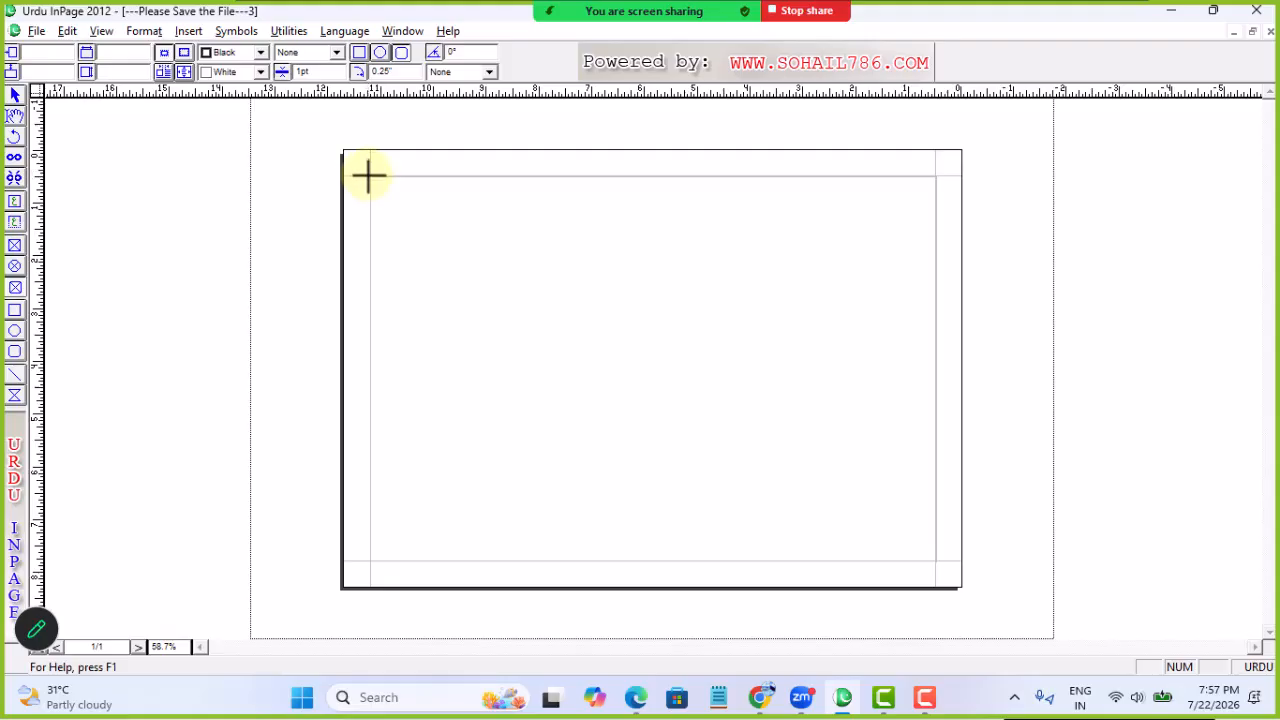
{"action": "left_click_drag", "start_coordinate": [371, 177], "coordinate": [560, 313]}
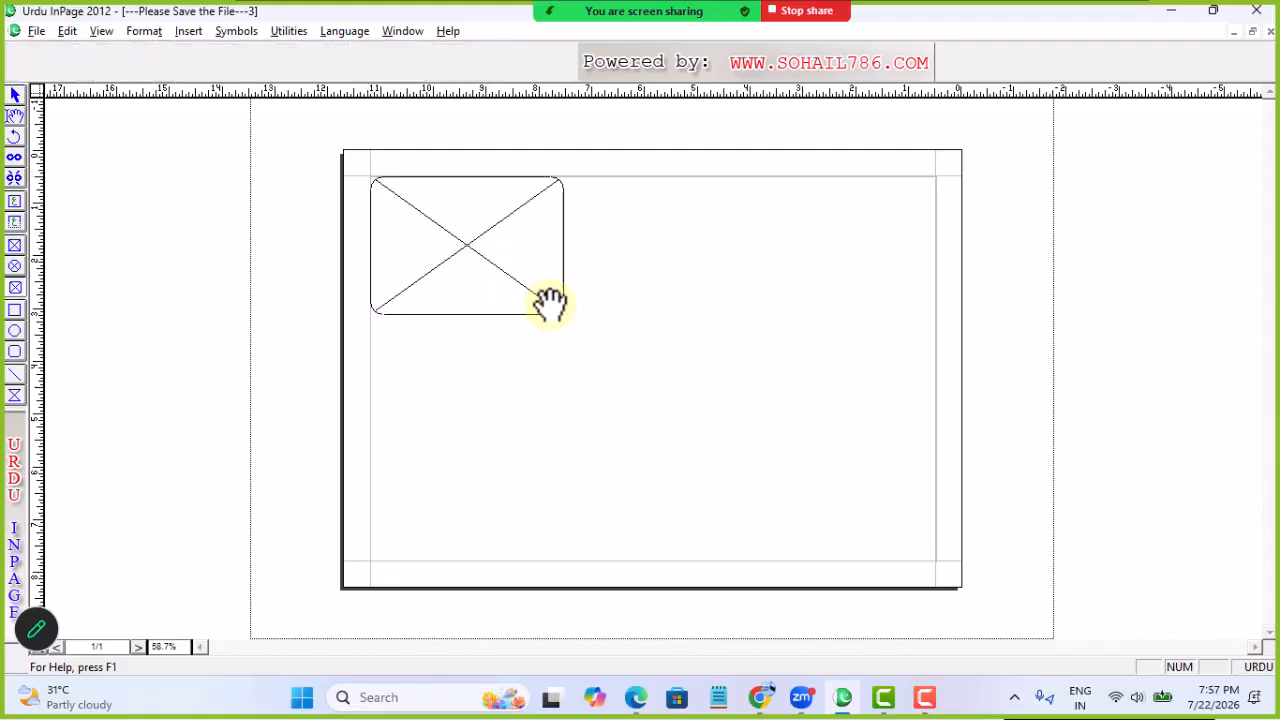
{"action": "left_click", "coordinate": [15, 95]}
{"action": "left_click", "coordinate": [434, 202]}
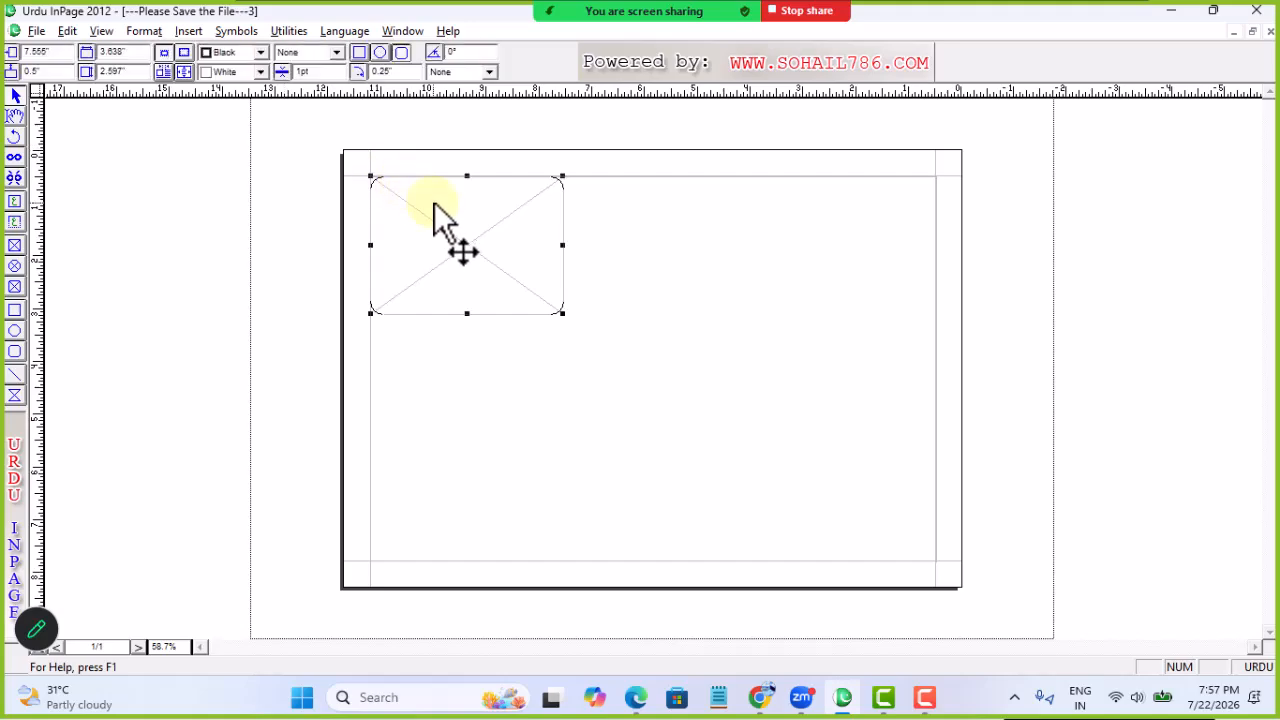
{"action": "key", "text": "Delete"}
Draw a rectangular picture box that fills the page area inside the margins.
{"action": "left_click", "coordinate": [15, 311]}
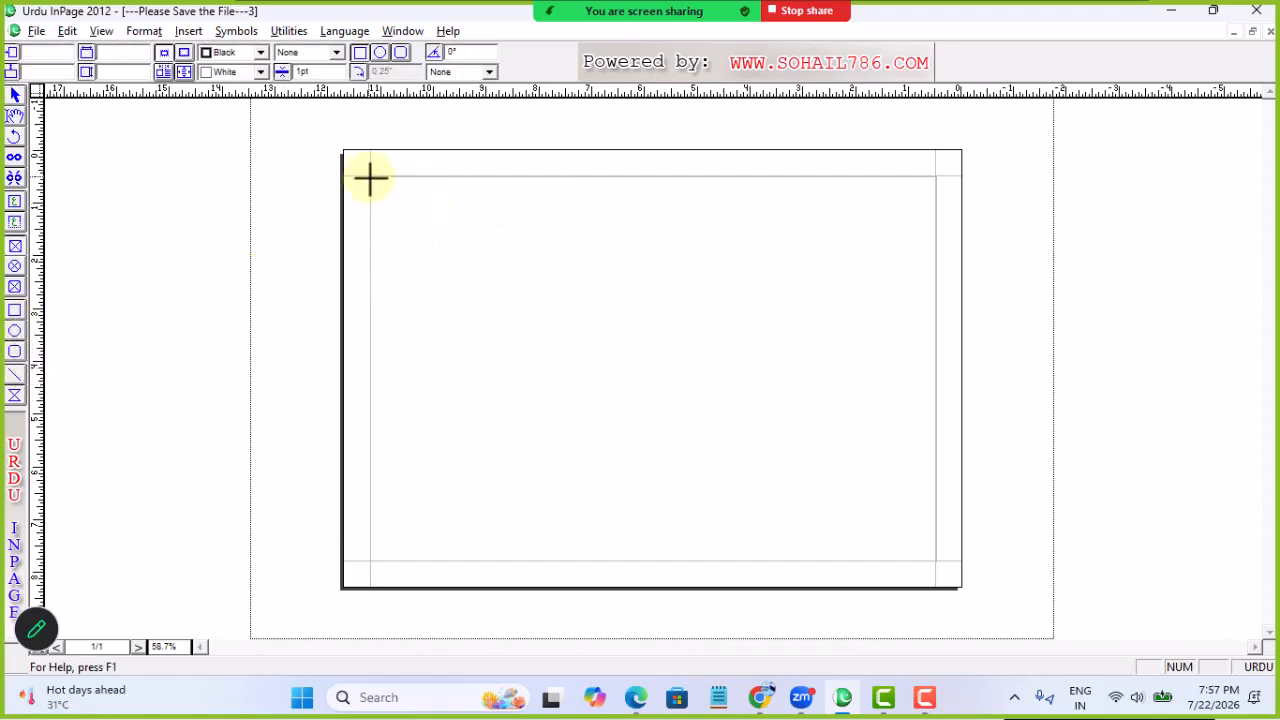
{"action": "mouse_move", "coordinate": [371, 177]}
{"action": "left_mouse_down"}
{"action": "mouse_move", "coordinate": [437, 252]}
{"action": "mouse_move", "coordinate": [769, 446]}
{"action": "mouse_move", "coordinate": [938, 563]}
{"action": "left_mouse_up"}
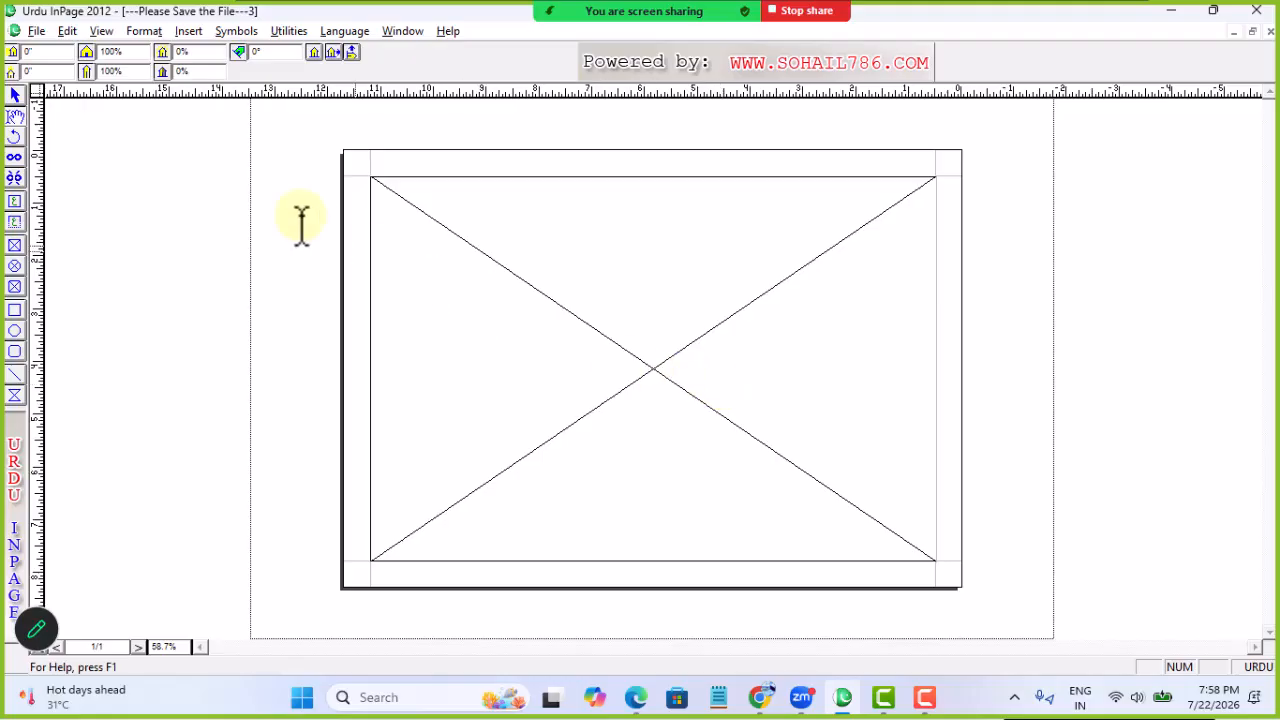
{"action": "left_click", "coordinate": [37, 33]}
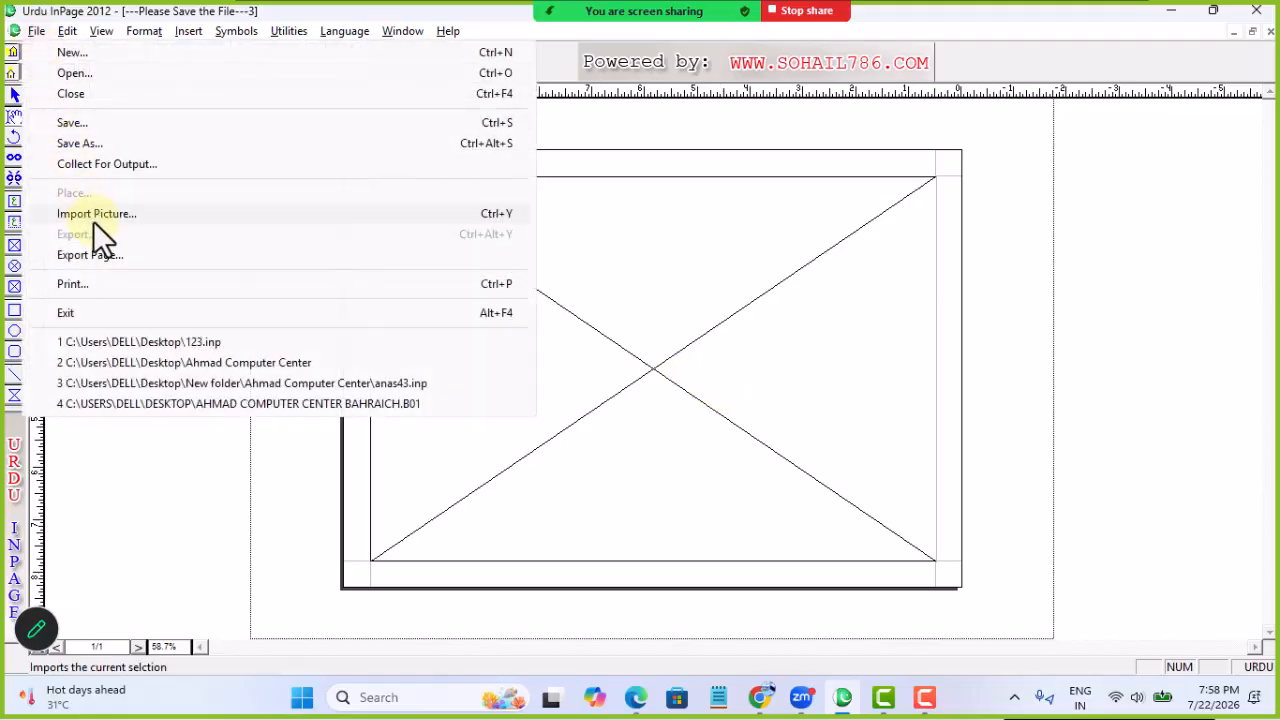
{"action": "left_click", "coordinate": [890, 318]}
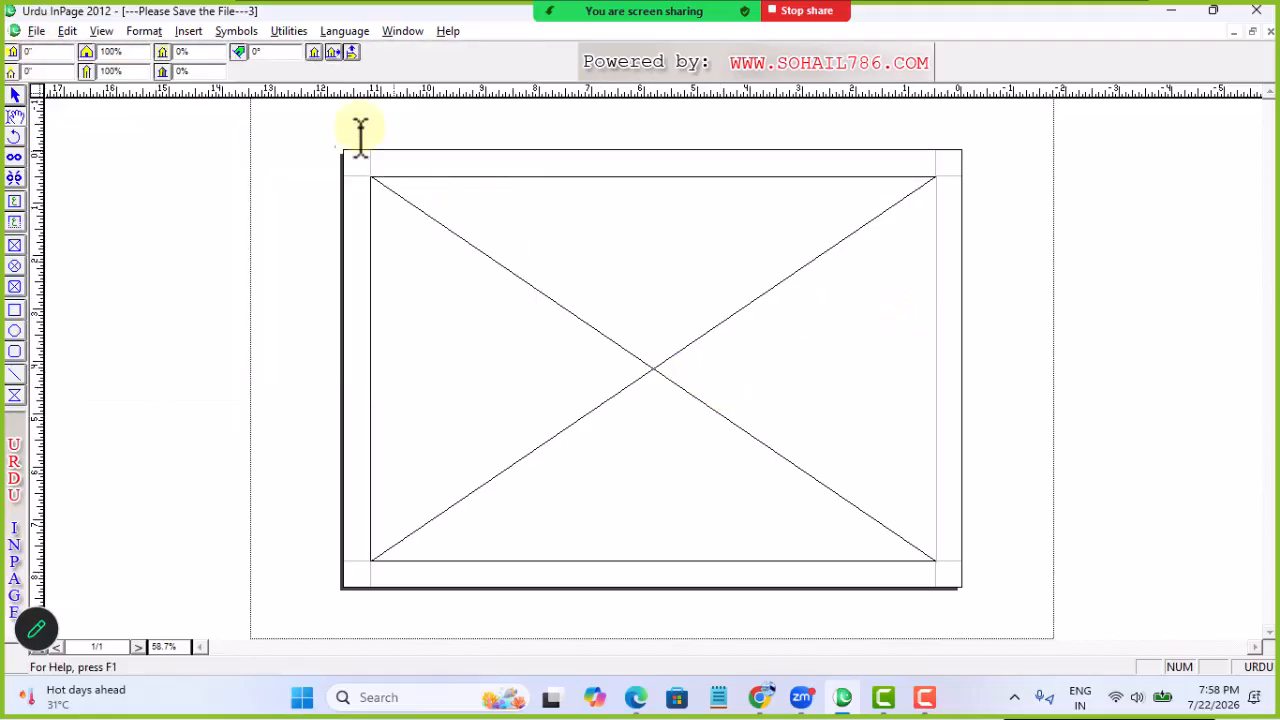
{"action": "left_click", "coordinate": [188, 32]}
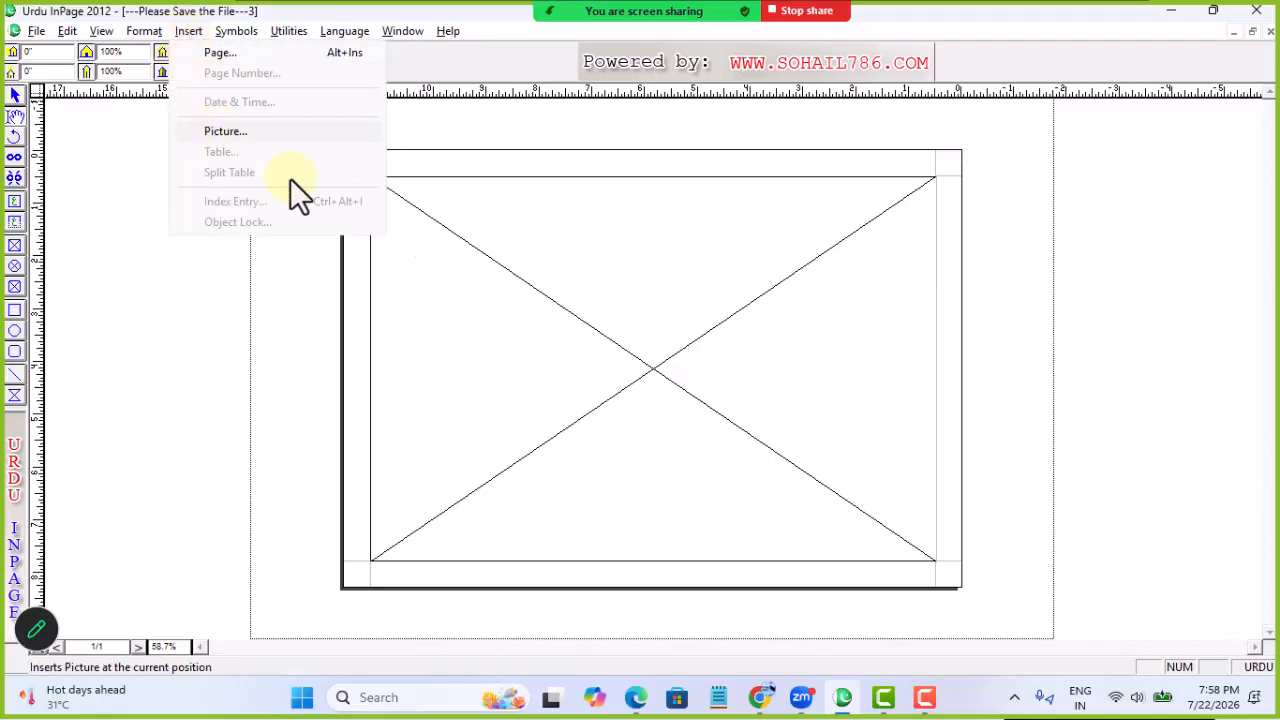
{"action": "left_click", "coordinate": [714, 305]}
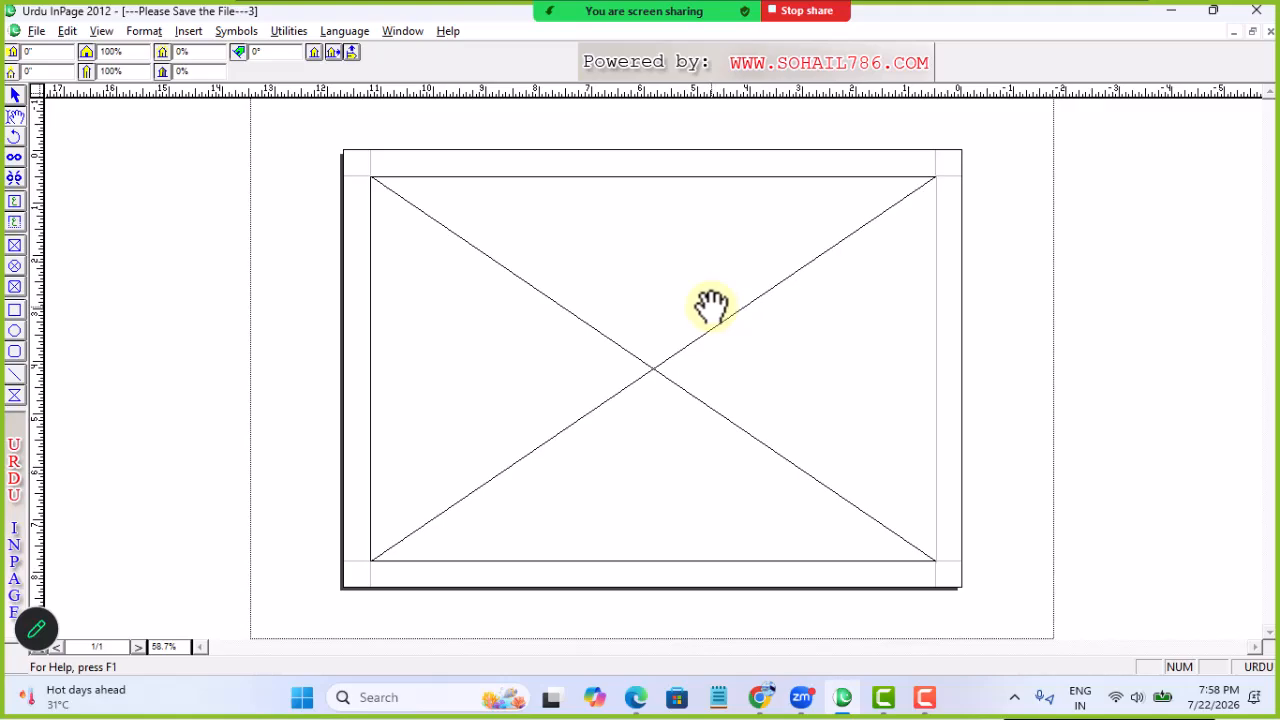
Import the picture 66 from the Desktop into the picture box.
{"action": "double_click", "coordinate": [710, 307]}
{"action": "scroll", "coordinate": [755, 342], "scroll_direction": "down", "scroll_amount": 5}
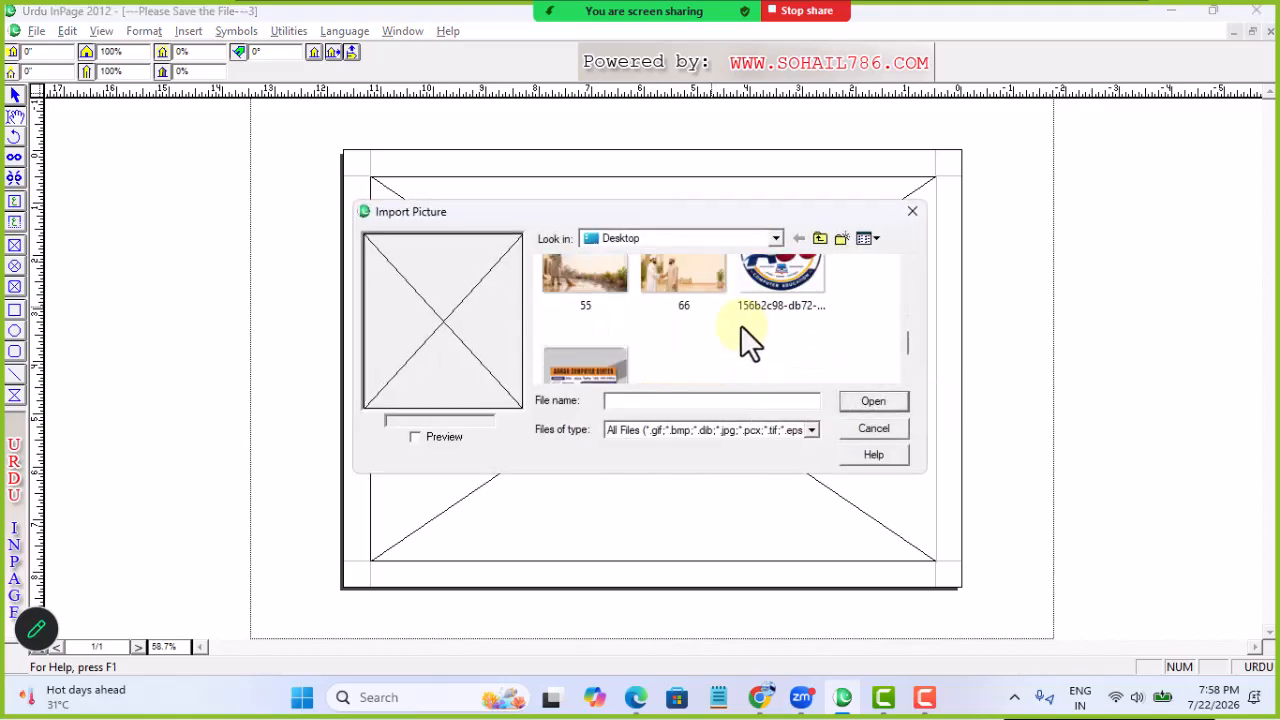
{"action": "scroll", "coordinate": [740, 324], "scroll_direction": "up", "scroll_amount": 1}
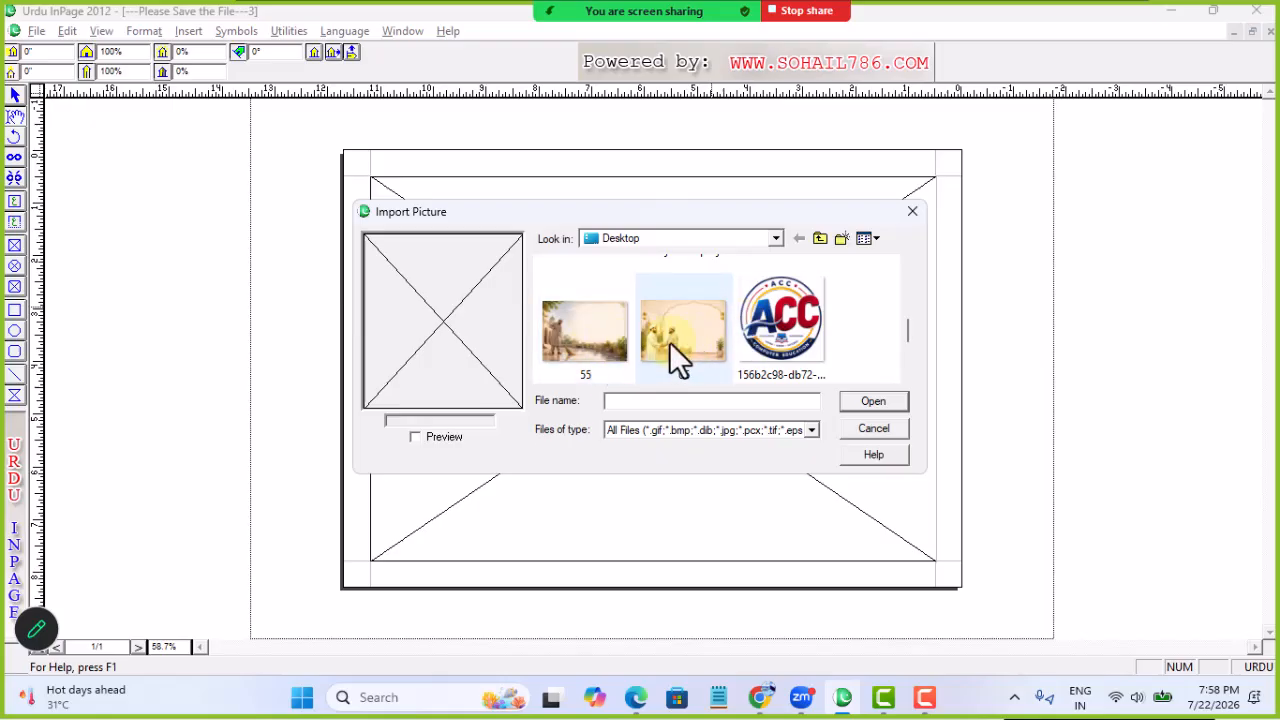
{"action": "left_click", "coordinate": [696, 340]}
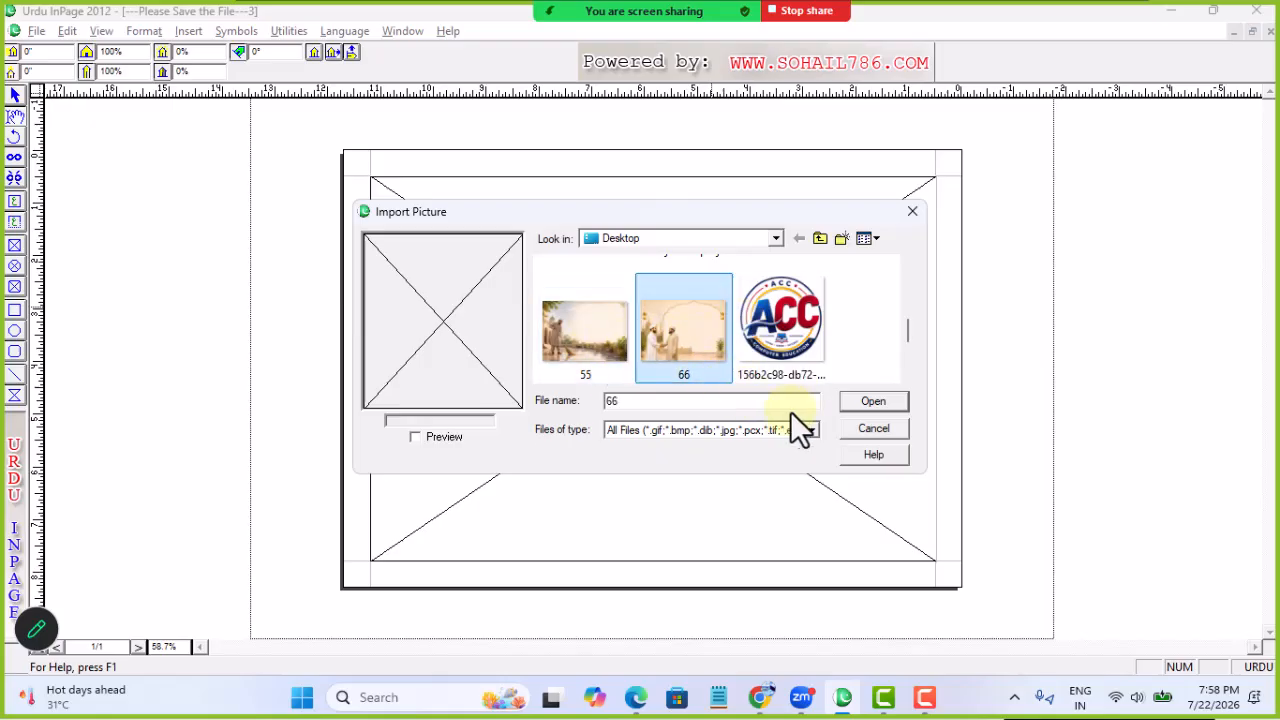
{"action": "scroll", "coordinate": [700, 335], "scroll_direction": "up", "scroll_amount": 1}
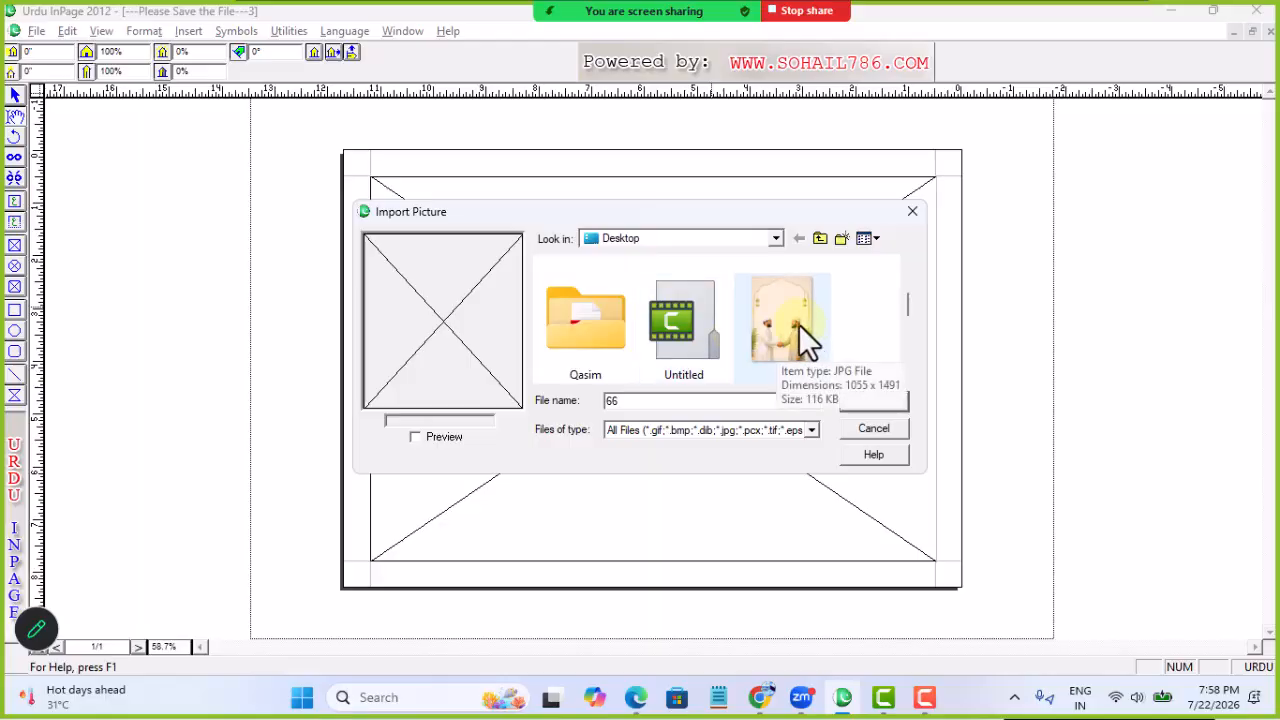
{"action": "scroll", "coordinate": [740, 355], "scroll_direction": "down", "scroll_amount": 1}
{"action": "scroll", "coordinate": [700, 355], "scroll_direction": "down", "scroll_amount": 1}
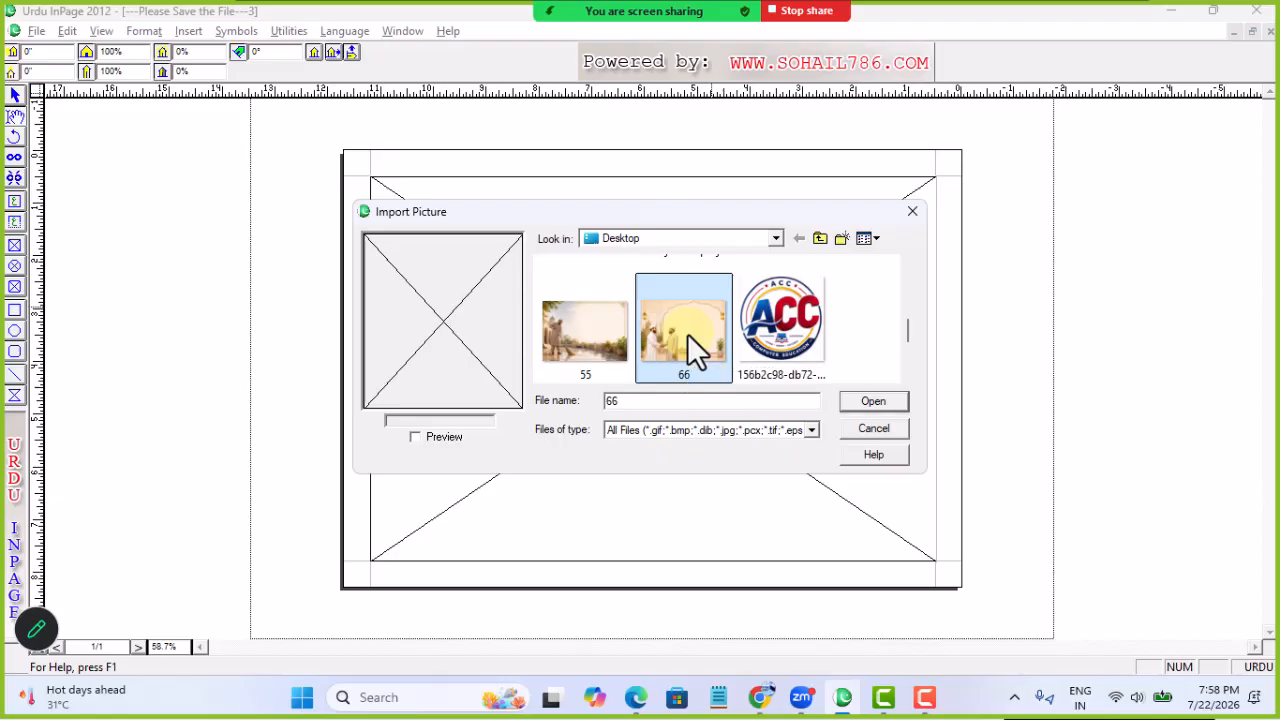
{"action": "left_click", "coordinate": [869, 402]}
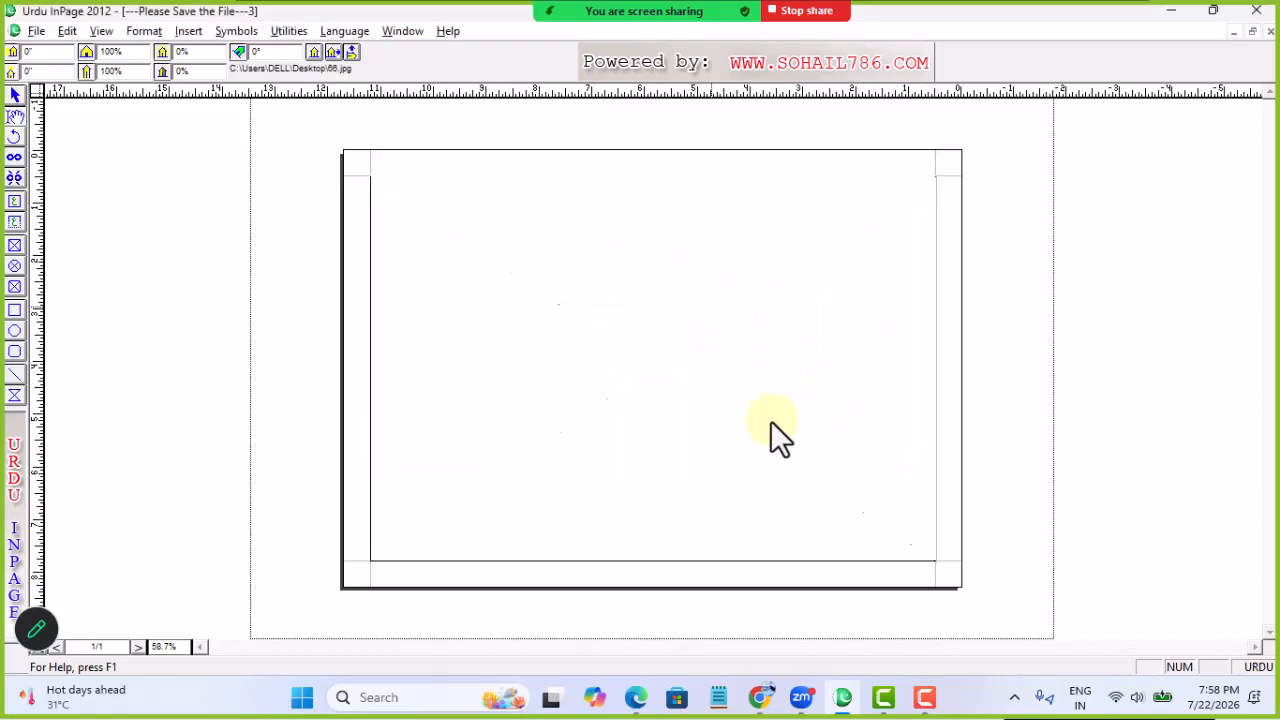
Try moving the picture freehand inside its box in several directions to demonstrate the horizontal and vertical offsets.
{"action": "mouse_move", "coordinate": [766, 412]}
{"action": "left_mouse_down"}
{"action": "mouse_move", "coordinate": [777, 409]}
{"action": "mouse_move", "coordinate": [757, 420]}
{"action": "mouse_move", "coordinate": [778, 410]}
{"action": "mouse_move", "coordinate": [763, 411]}
{"action": "left_mouse_up"}
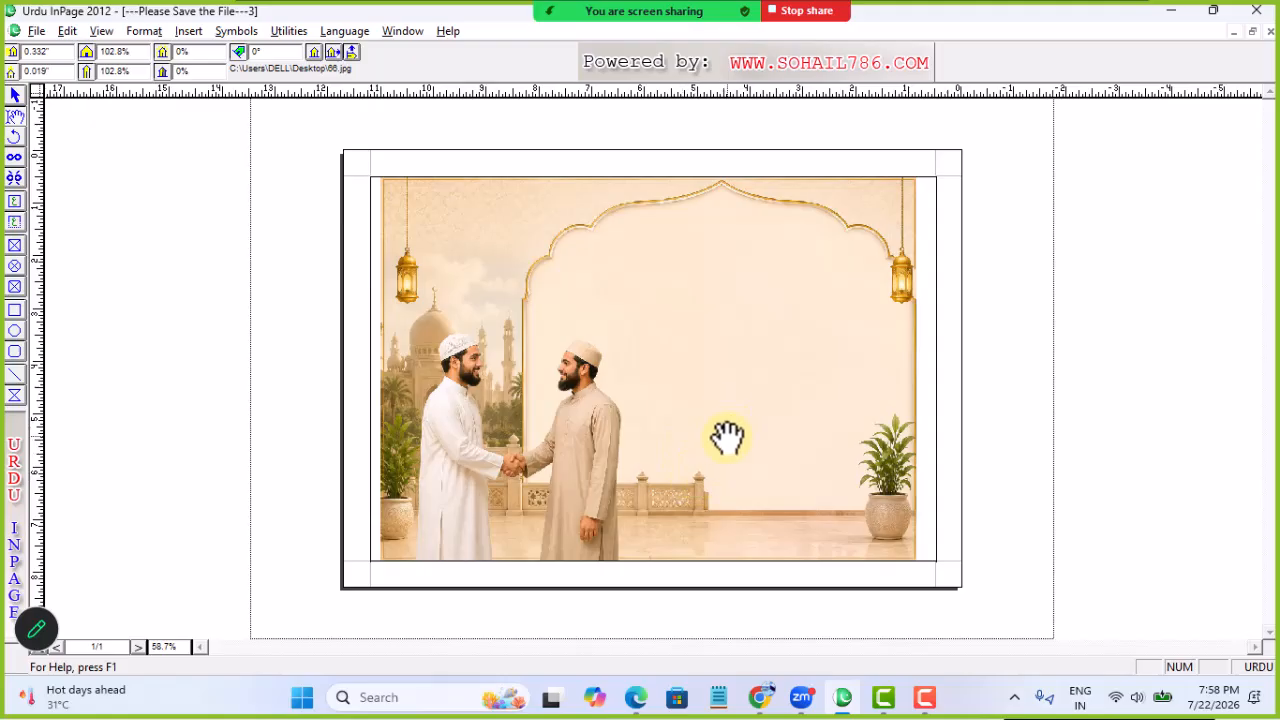
{"action": "mouse_move", "coordinate": [577, 437]}
{"action": "left_mouse_down"}
{"action": "mouse_move", "coordinate": [674, 414]}
{"action": "mouse_move", "coordinate": [571, 446]}
{"action": "mouse_move", "coordinate": [586, 443]}
{"action": "mouse_move", "coordinate": [583, 429]}
{"action": "mouse_move", "coordinate": [580, 448]}
{"action": "left_mouse_up"}
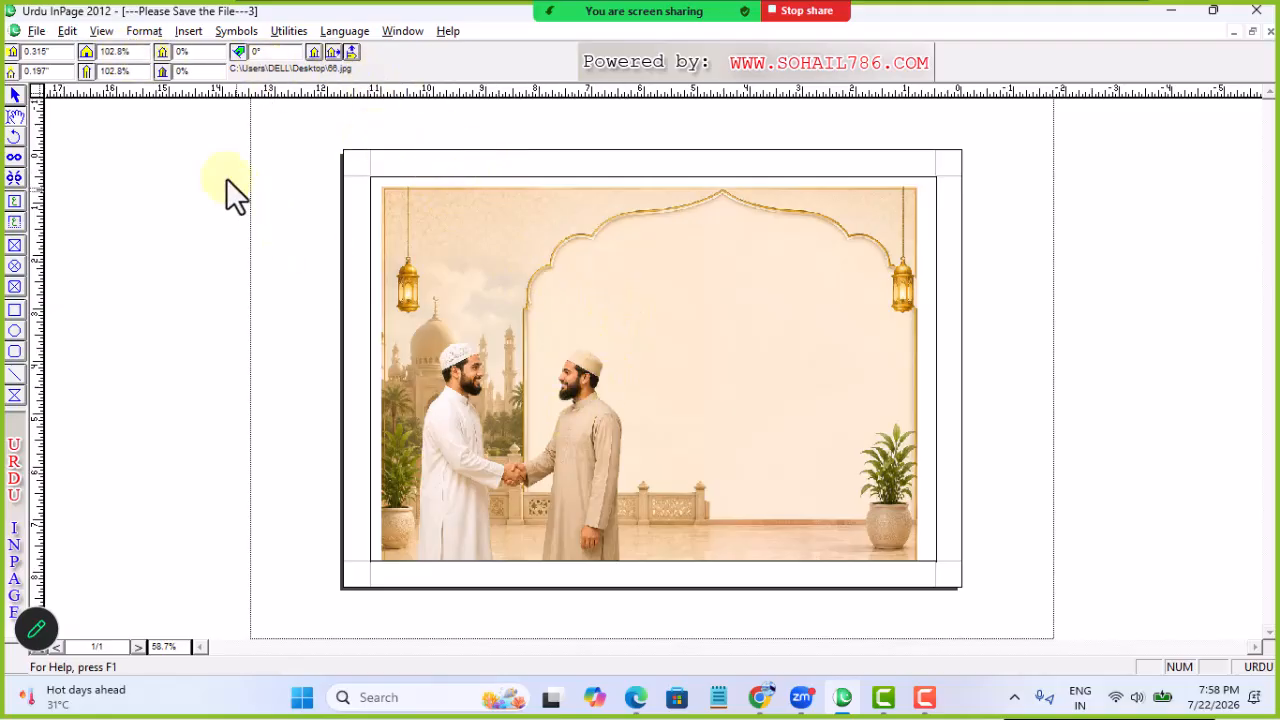
{"action": "left_click_drag", "start_coordinate": [580, 326], "coordinate": [635, 395]}
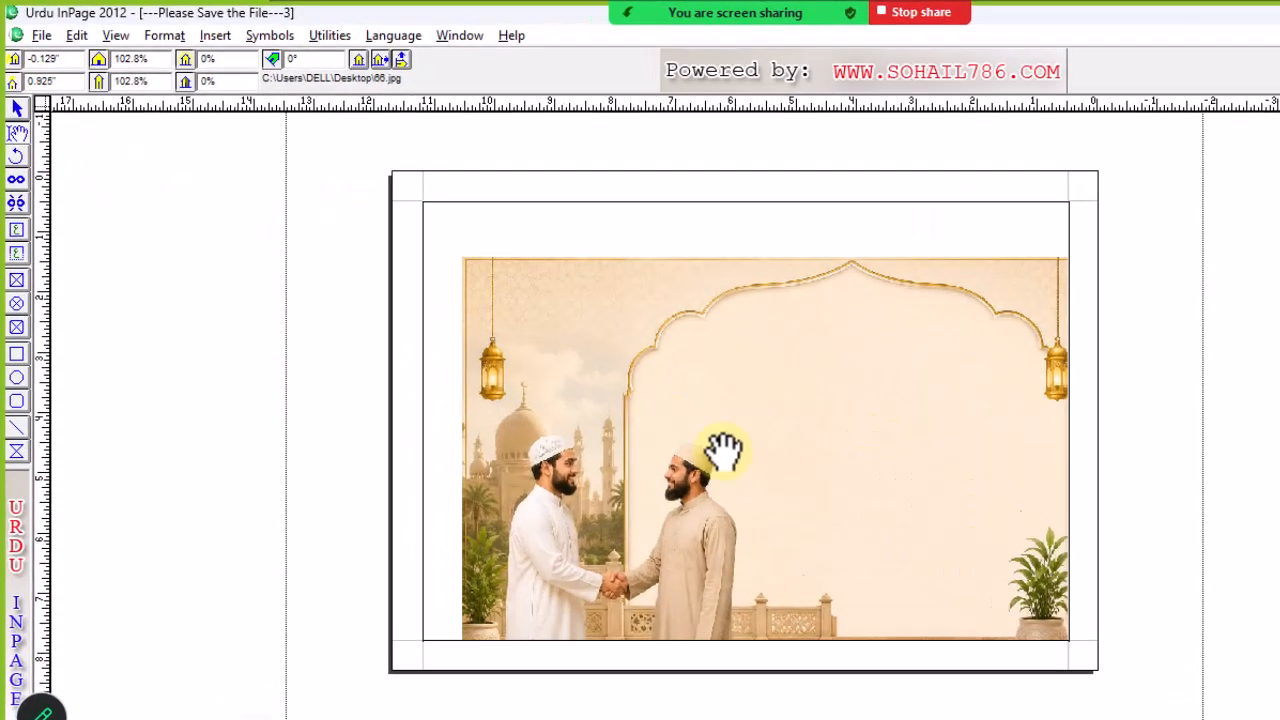
{"action": "left_click_drag", "start_coordinate": [725, 450], "coordinate": [720, 385]}
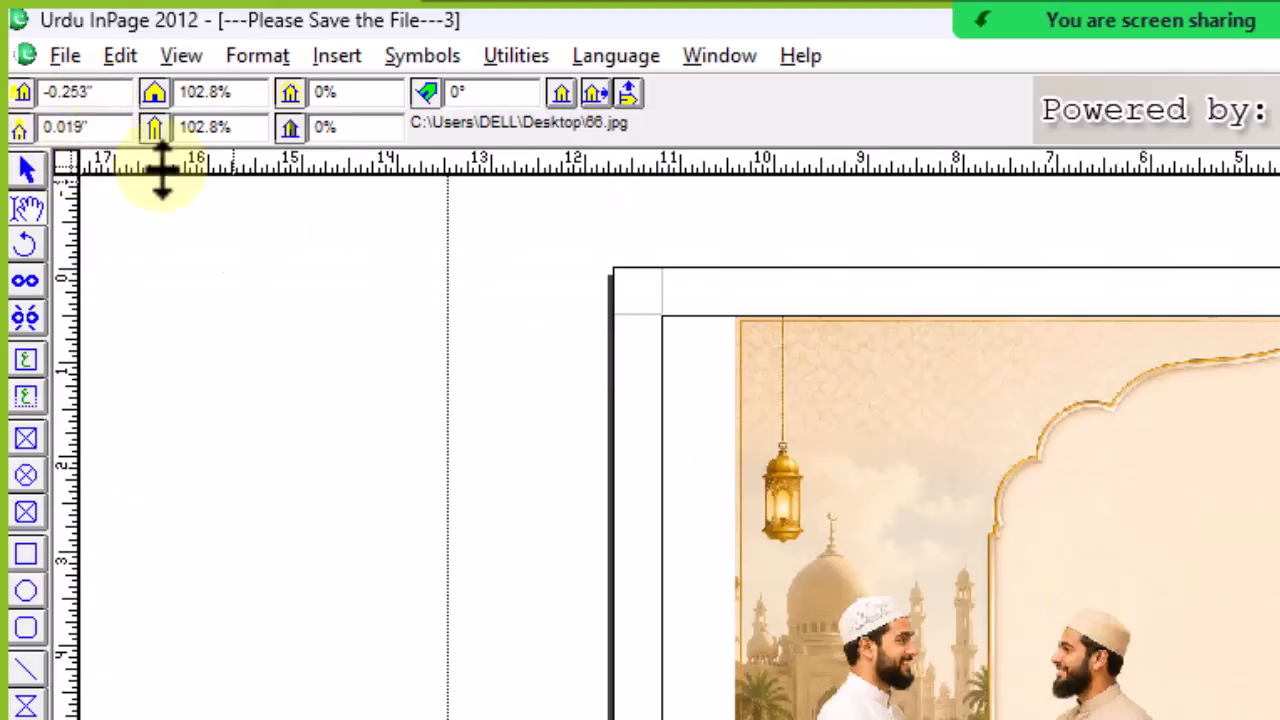
{"action": "left_click_drag", "start_coordinate": [910, 680], "coordinate": [895, 570]}
Set the picture's horizontal and vertical offsets inside the box to 0.
{"action": "left_click_drag", "start_coordinate": [95, 93], "coordinate": [23, 114]}
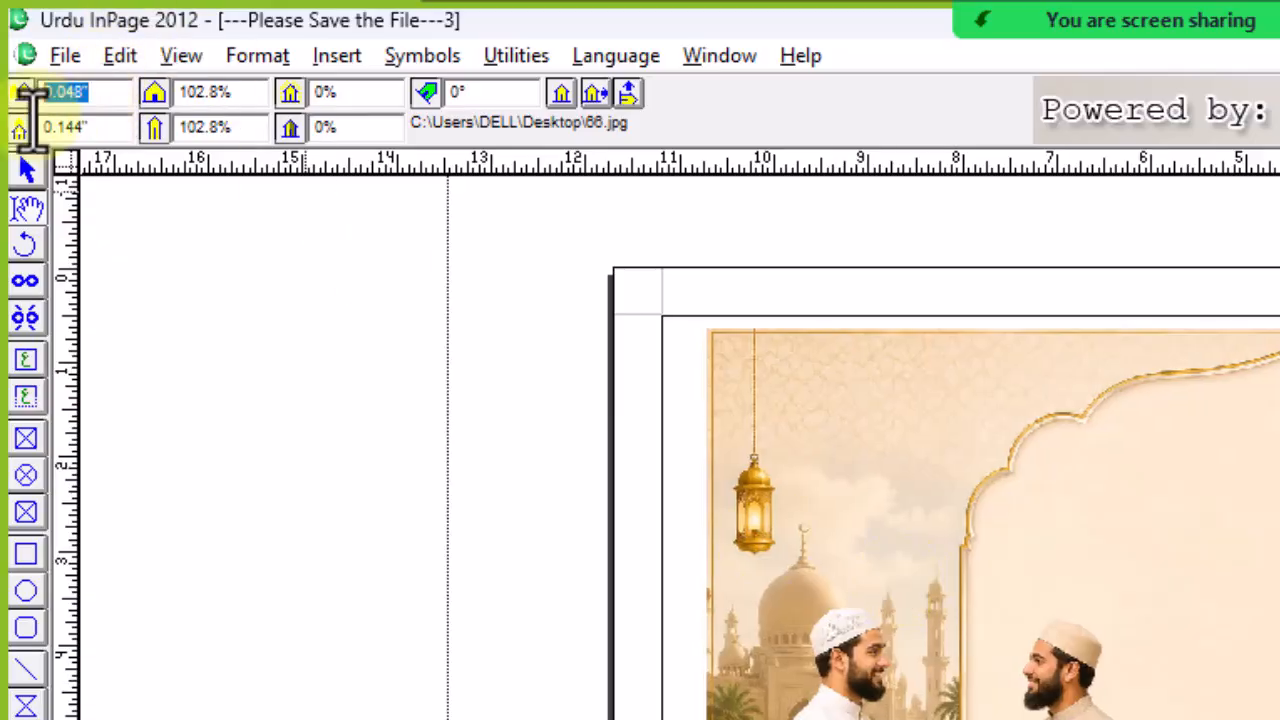
{"action": "type", "text": "0"}
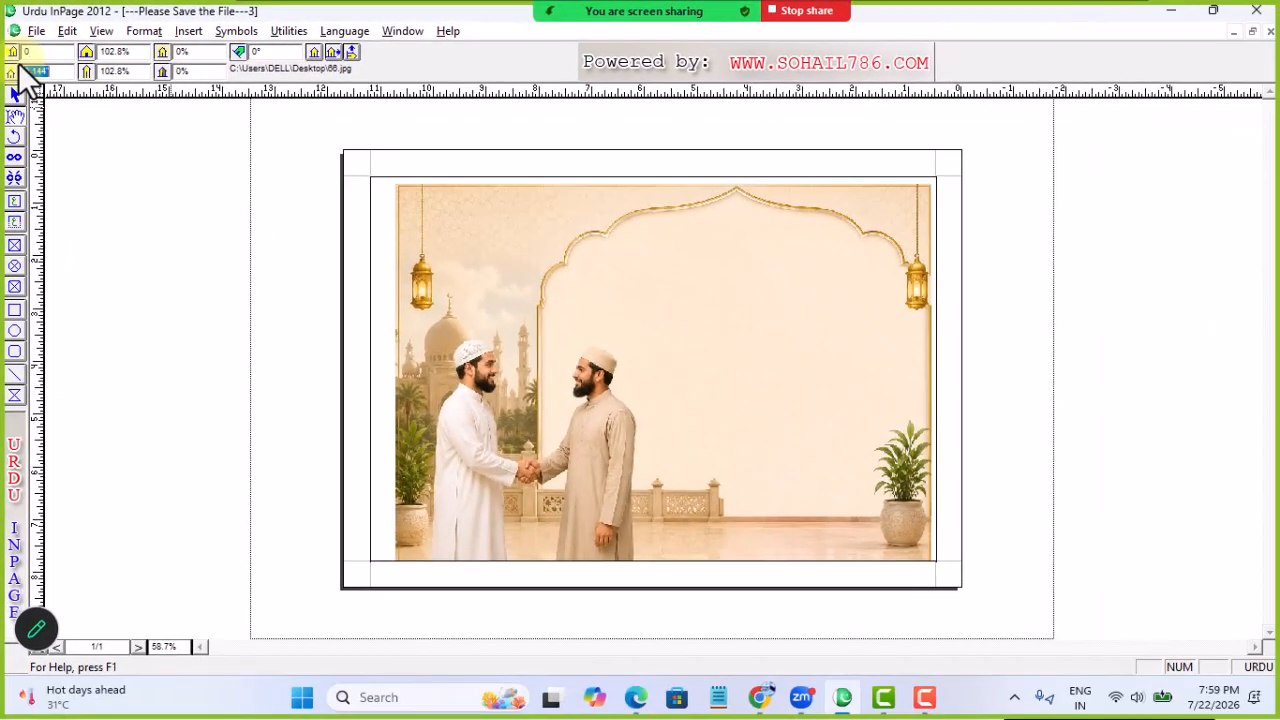
{"action": "key", "text": "Return"}
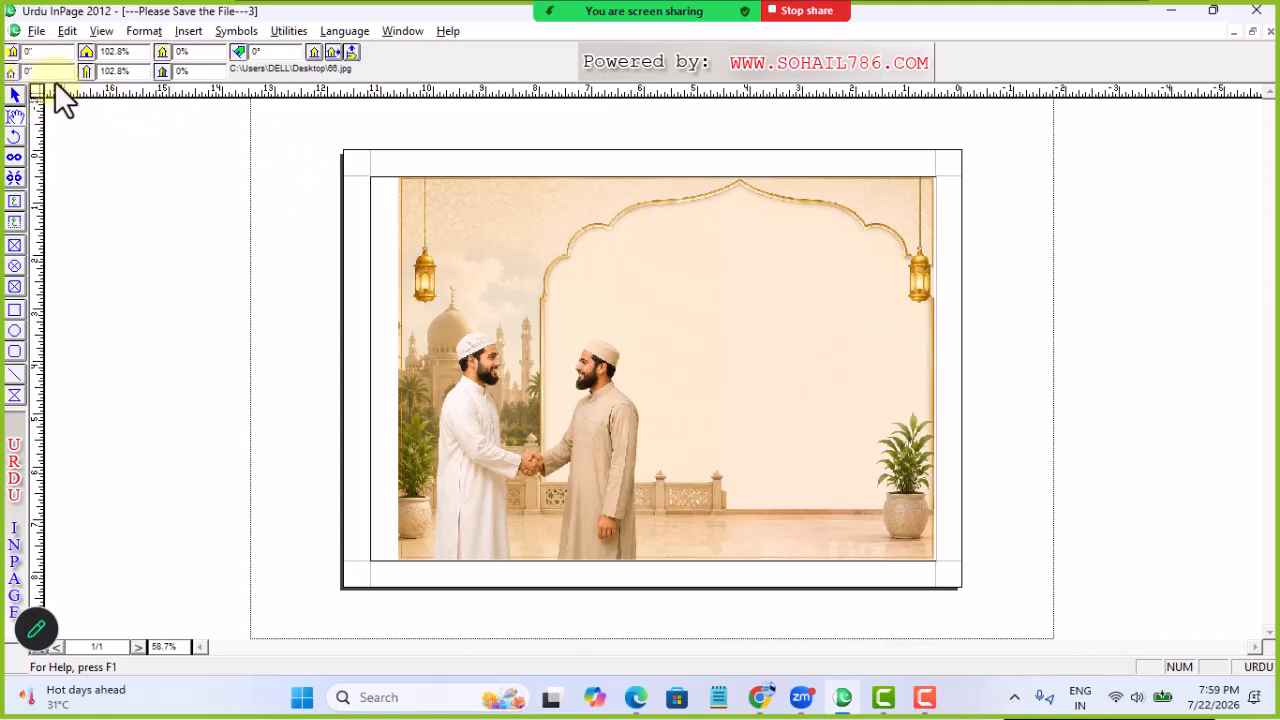
Shift the picture freehand inside its box to offsets of about 0.36 inch horizontally and 0.57 inch vertically.
{"action": "mouse_move", "coordinate": [694, 317]}
{"action": "left_mouse_down"}
{"action": "mouse_move", "coordinate": [695, 416]}
{"action": "mouse_move", "coordinate": [695, 316]}
{"action": "left_mouse_up"}
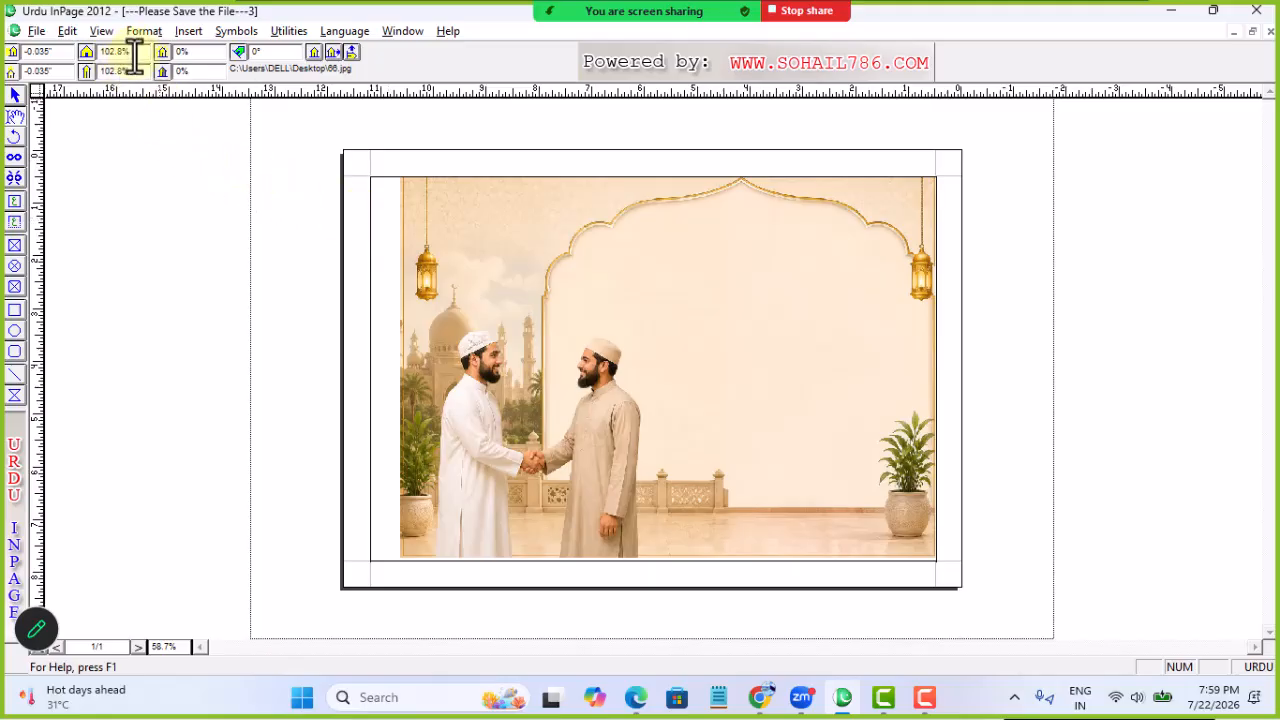
{"action": "left_click_drag", "start_coordinate": [594, 371], "coordinate": [626, 400]}
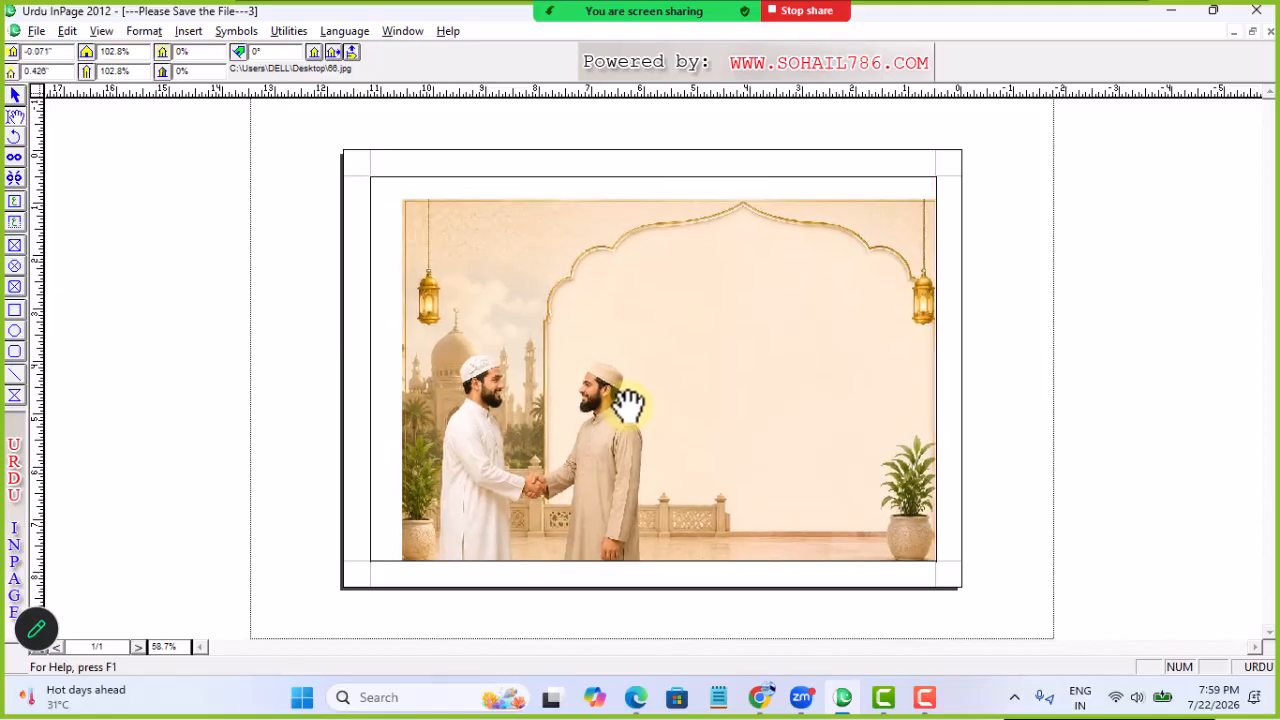
{"action": "left_click_drag", "start_coordinate": [541, 319], "coordinate": [510, 292]}
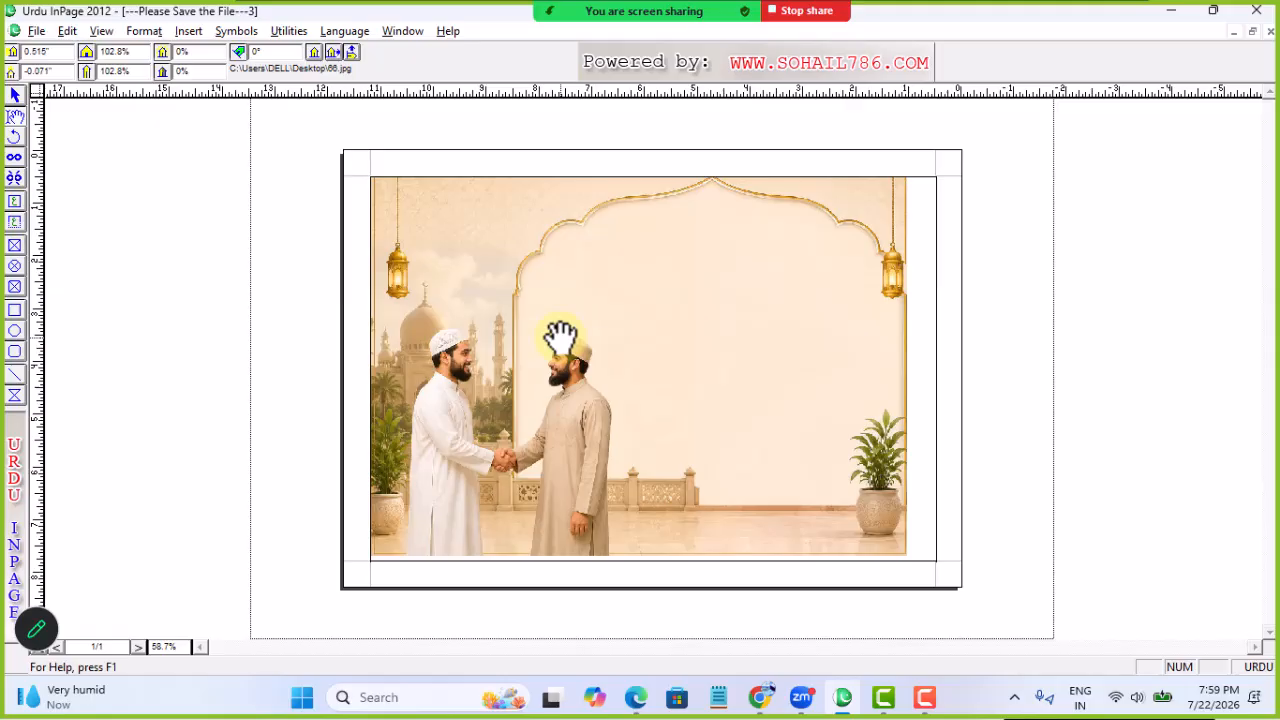
{"action": "left_click_drag", "start_coordinate": [562, 334], "coordinate": [570, 370]}
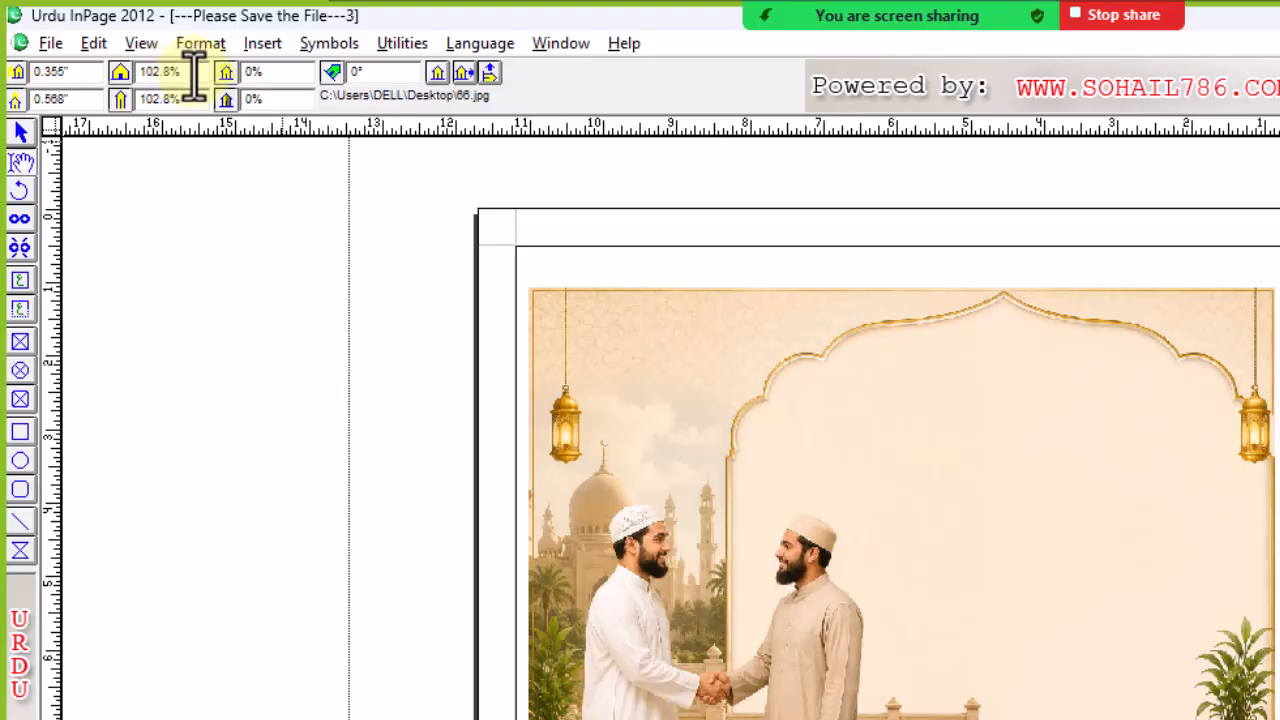
Set the picture's horizontal scale to 150% and slide the picture sideways so both men show in the box.
{"action": "left_click_drag", "start_coordinate": [193, 74], "coordinate": [140, 72]}
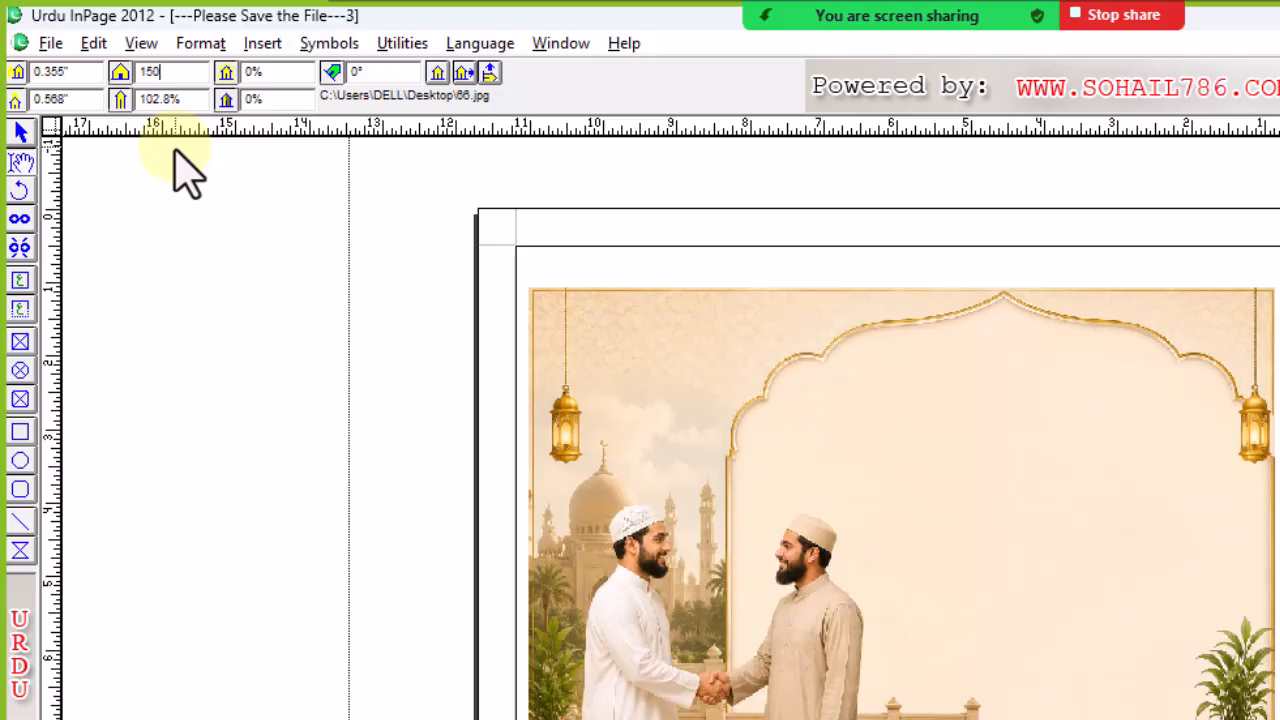
{"action": "type", "text": "150"}
{"action": "key", "text": "Return"}
{"action": "left_click_drag", "start_coordinate": [640, 512], "coordinate": [910, 543]}
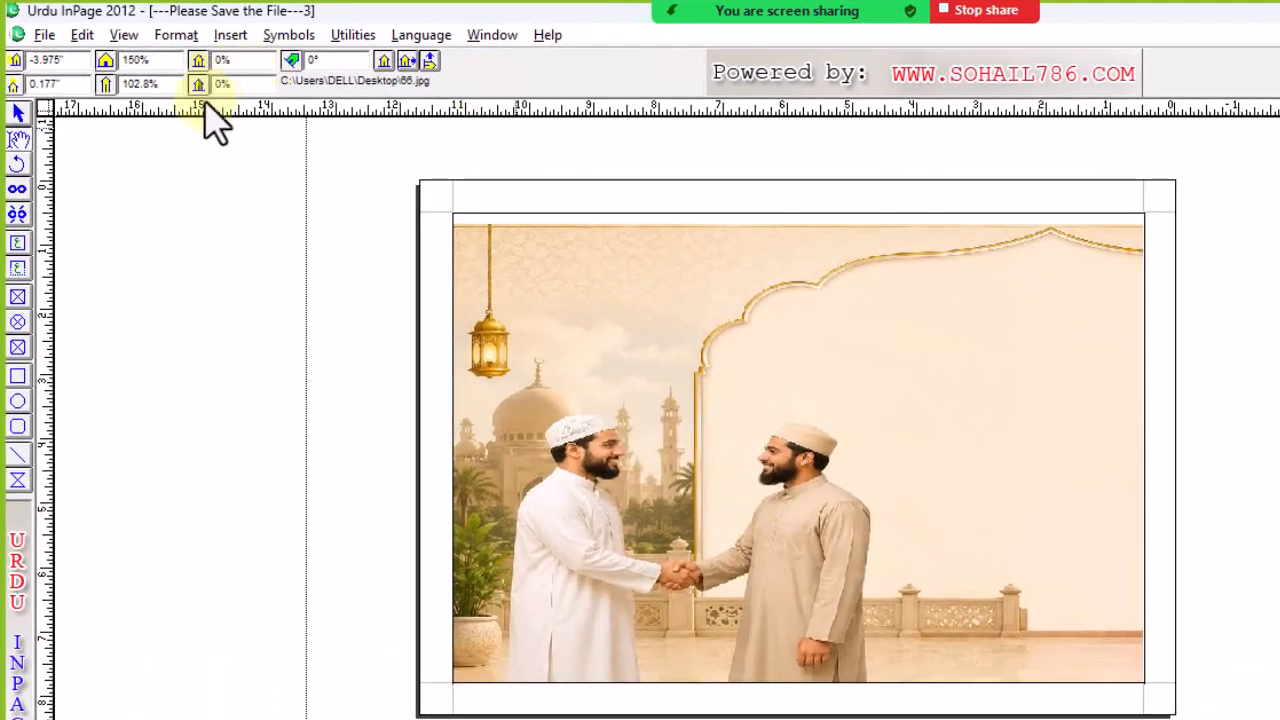
Set the picture's vertical scale to 150% and move the picture up so its lower edge shows in the box.
{"action": "double_click", "coordinate": [140, 84]}
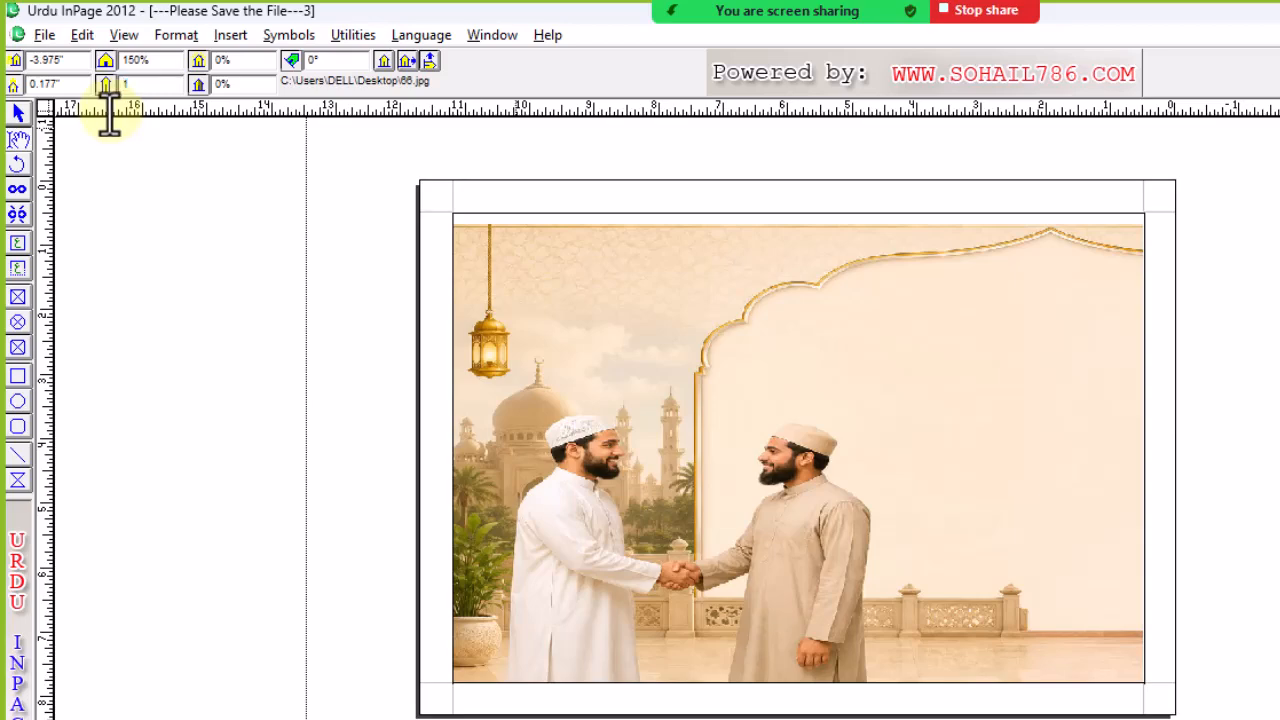
{"action": "key", "text": "Return"}
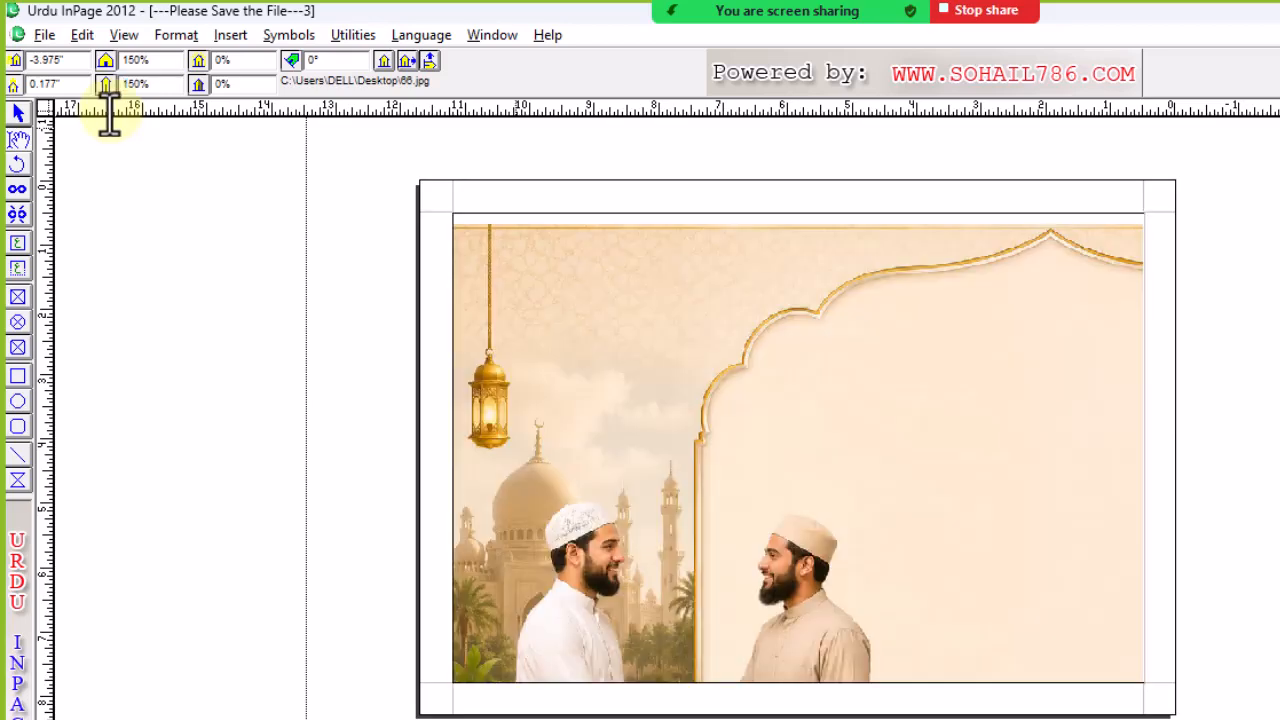
{"action": "left_click_drag", "start_coordinate": [966, 451], "coordinate": [980, 310]}
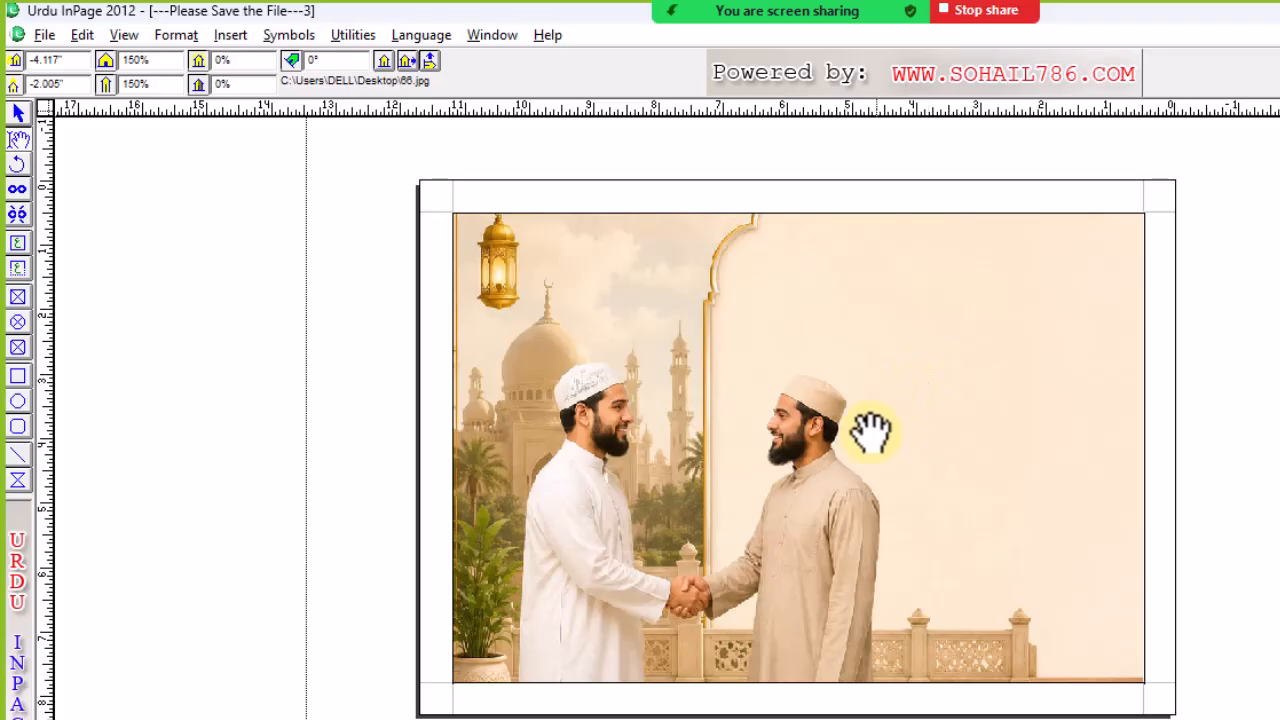
{"action": "mouse_move", "coordinate": [849, 443]}
{"action": "left_mouse_down"}
{"action": "mouse_move", "coordinate": [898, 380]}
{"action": "mouse_move", "coordinate": [811, 349]}
{"action": "mouse_move", "coordinate": [806, 360]}
{"action": "mouse_move", "coordinate": [803, 330]}
{"action": "mouse_move", "coordinate": [820, 363]}
{"action": "mouse_move", "coordinate": [860, 368]}
{"action": "mouse_move", "coordinate": [888, 432]}
{"action": "mouse_move", "coordinate": [846, 424]}
{"action": "left_mouse_up"}
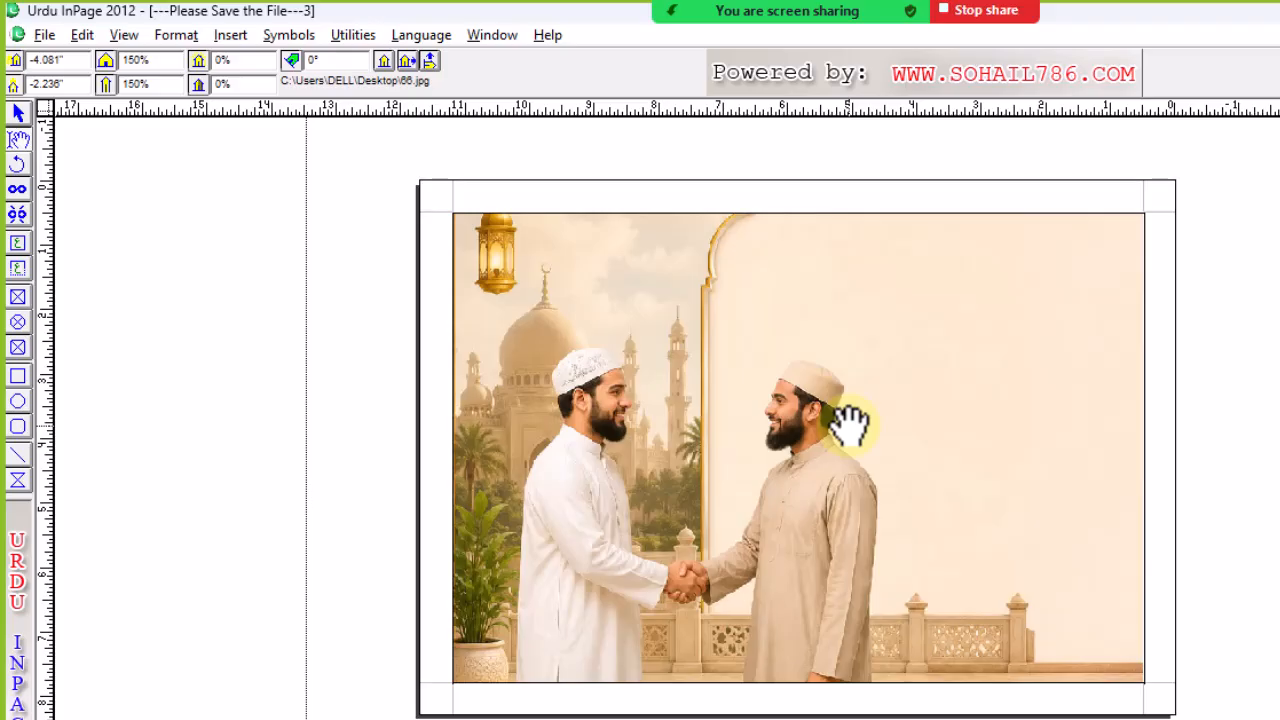
{"action": "left_click_drag", "start_coordinate": [840, 463], "coordinate": [829, 400]}
{"action": "left_click_drag", "start_coordinate": [697, 455], "coordinate": [668, 466]}
{"action": "left_click_drag", "start_coordinate": [717, 609], "coordinate": [629, 480]}
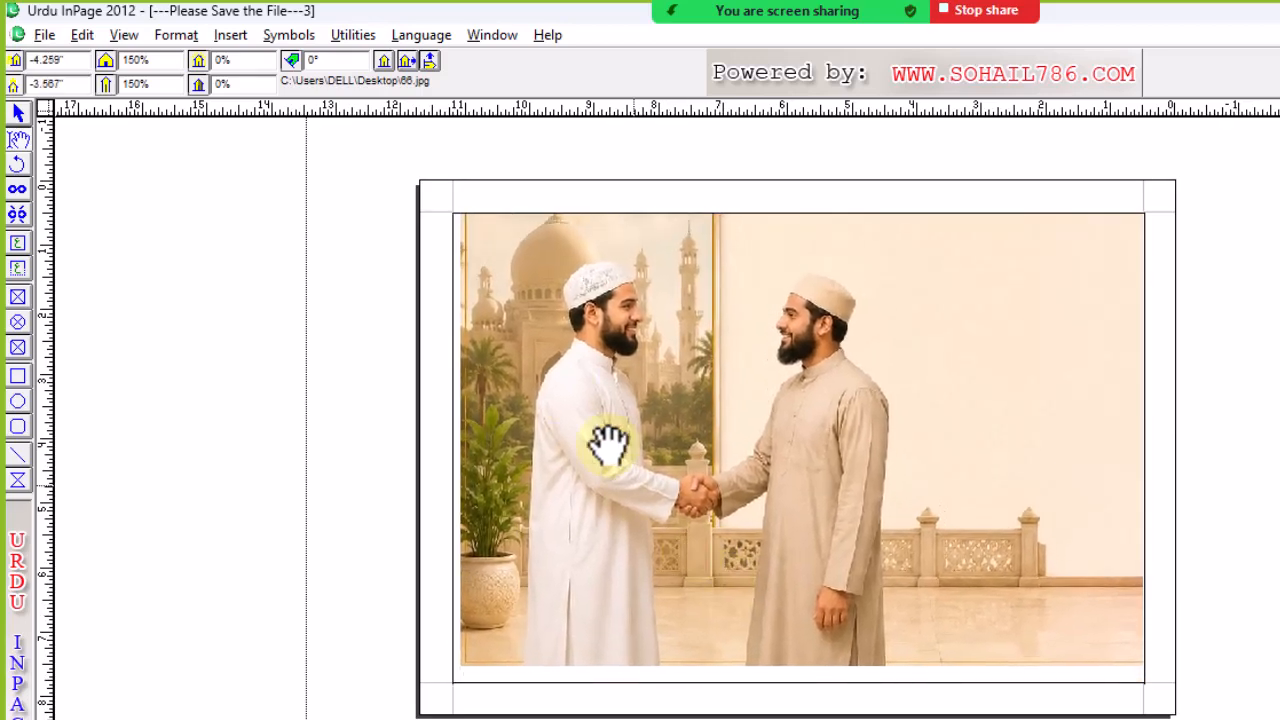
Enlarge the picture to 170% horizontal and vertical scale and reposition it so both men are framed in the box.
{"action": "double_click", "coordinate": [160, 62]}
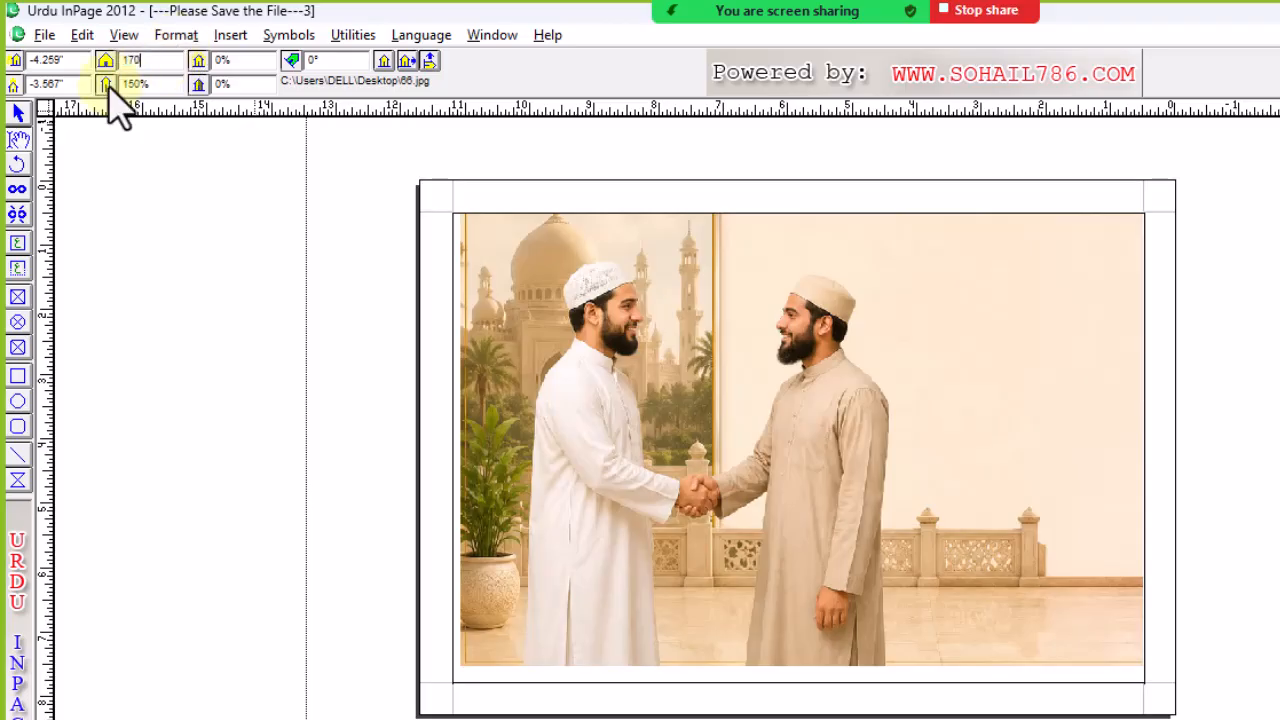
{"action": "key", "text": "Return"}
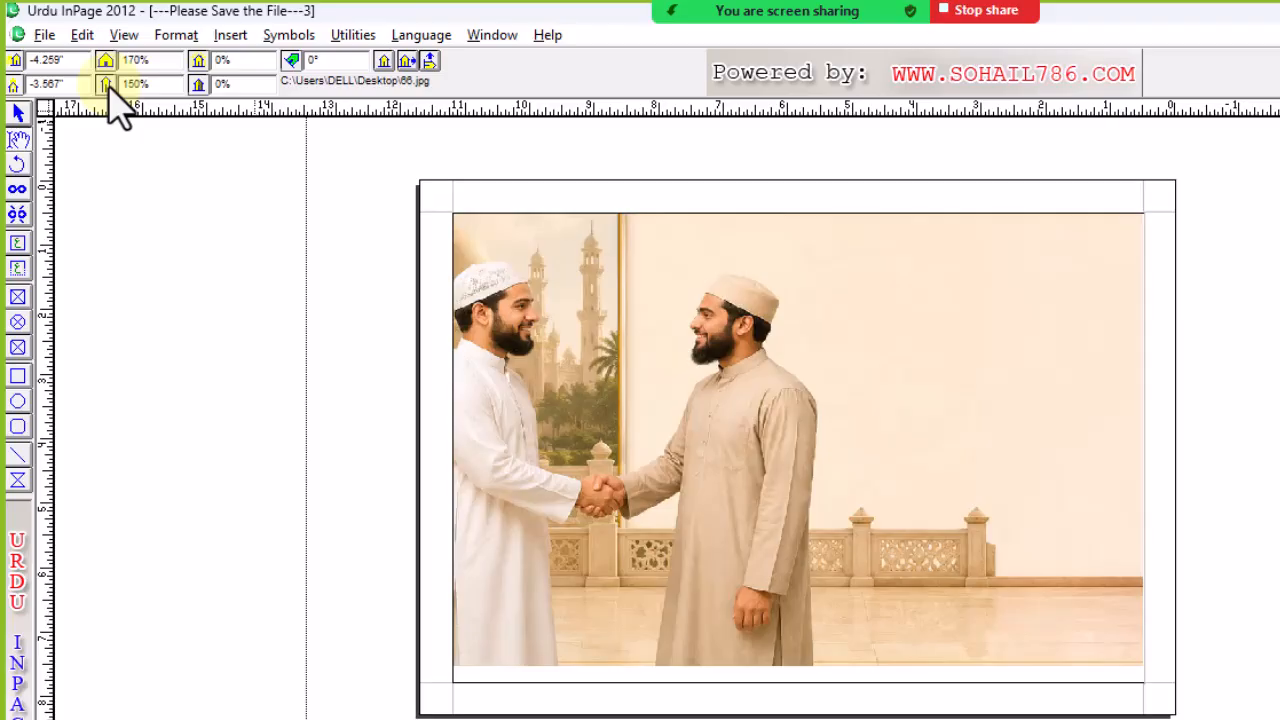
{"action": "double_click", "coordinate": [137, 84]}
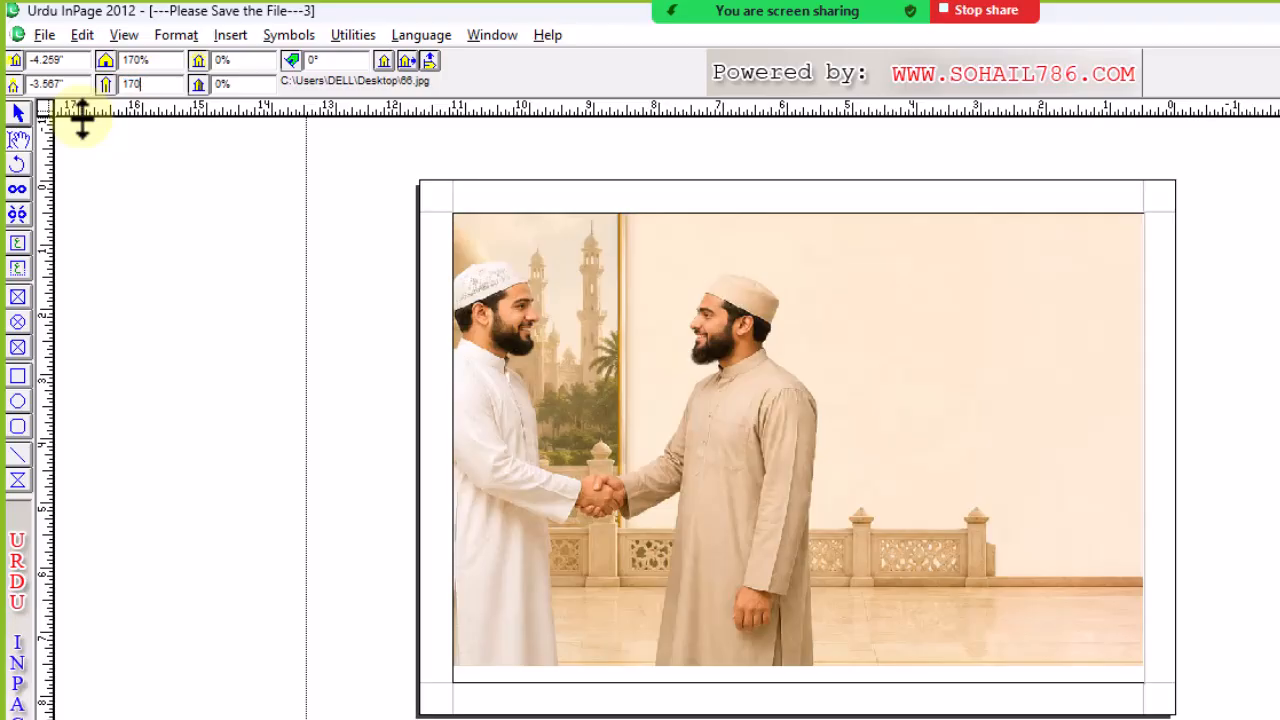
{"action": "key", "text": "Return"}
{"action": "left_click_drag", "start_coordinate": [623, 423], "coordinate": [745, 368]}
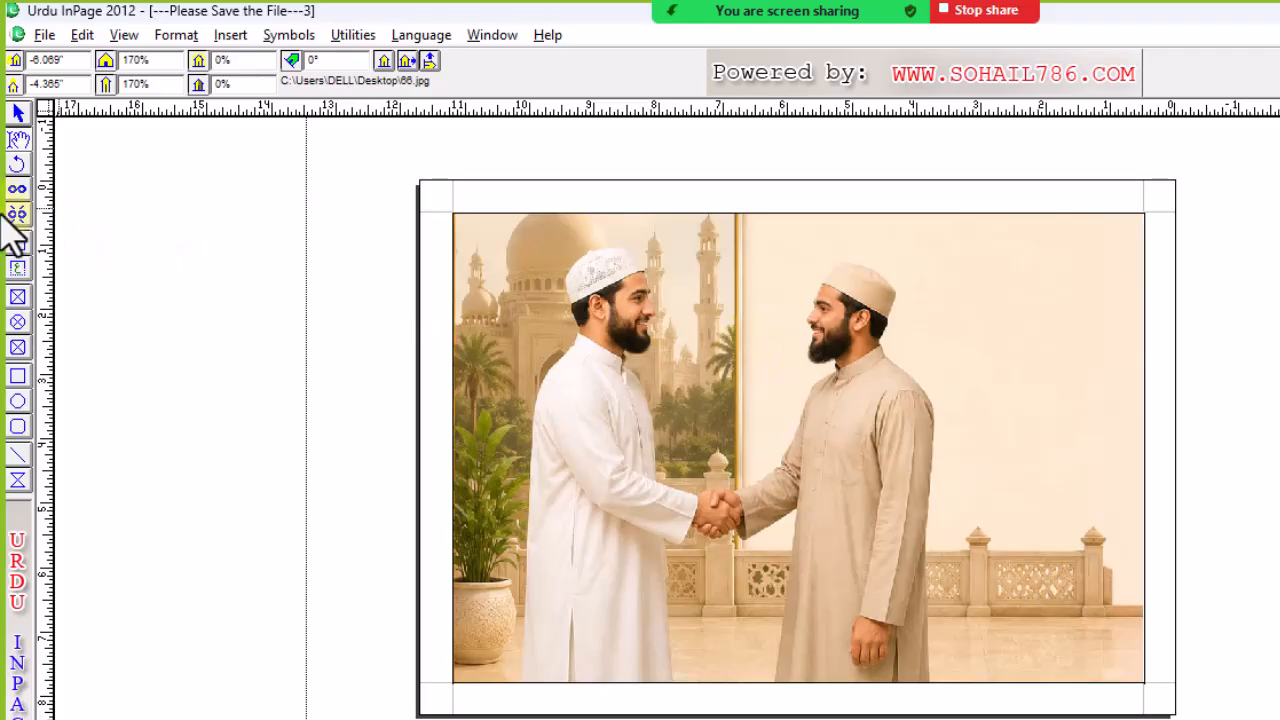
Draw a text box over the picture within the margins and paste in the line "الطُّھورُ نصفُ الایمان" copied from document 2.
{"action": "left_click", "coordinate": [17, 243]}
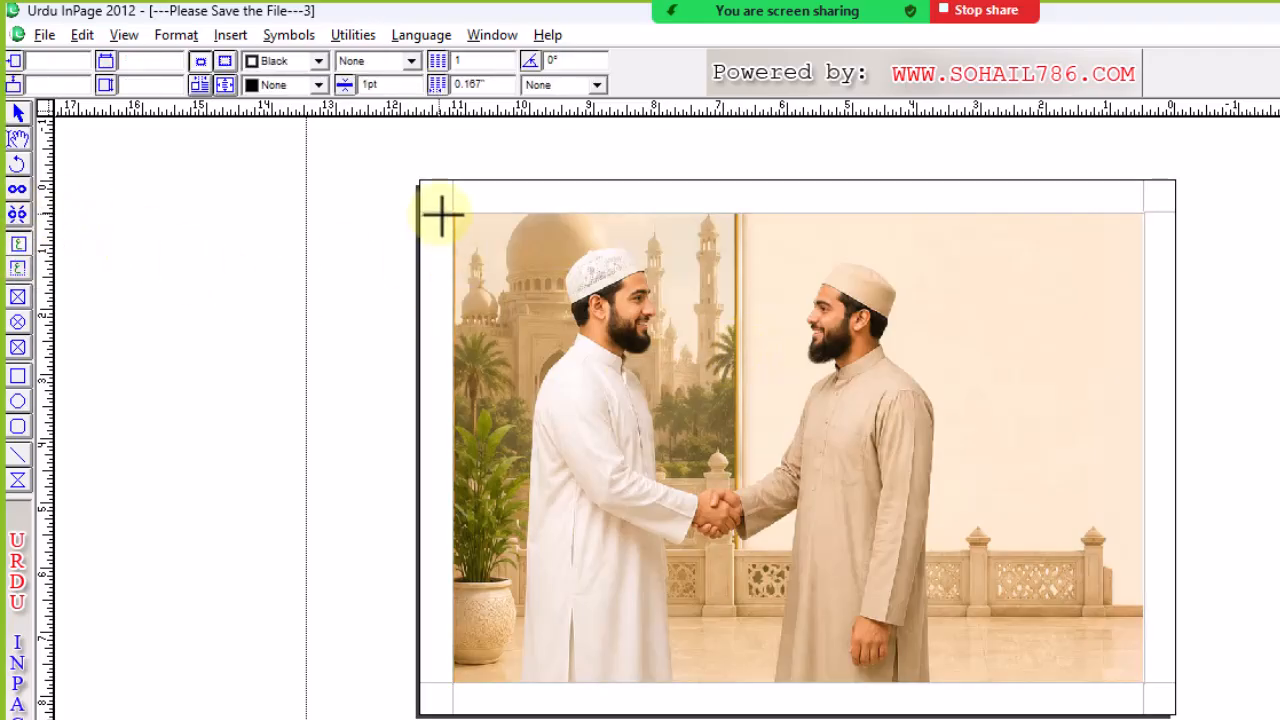
{"action": "left_click_drag", "start_coordinate": [452, 212], "coordinate": [1146, 690]}
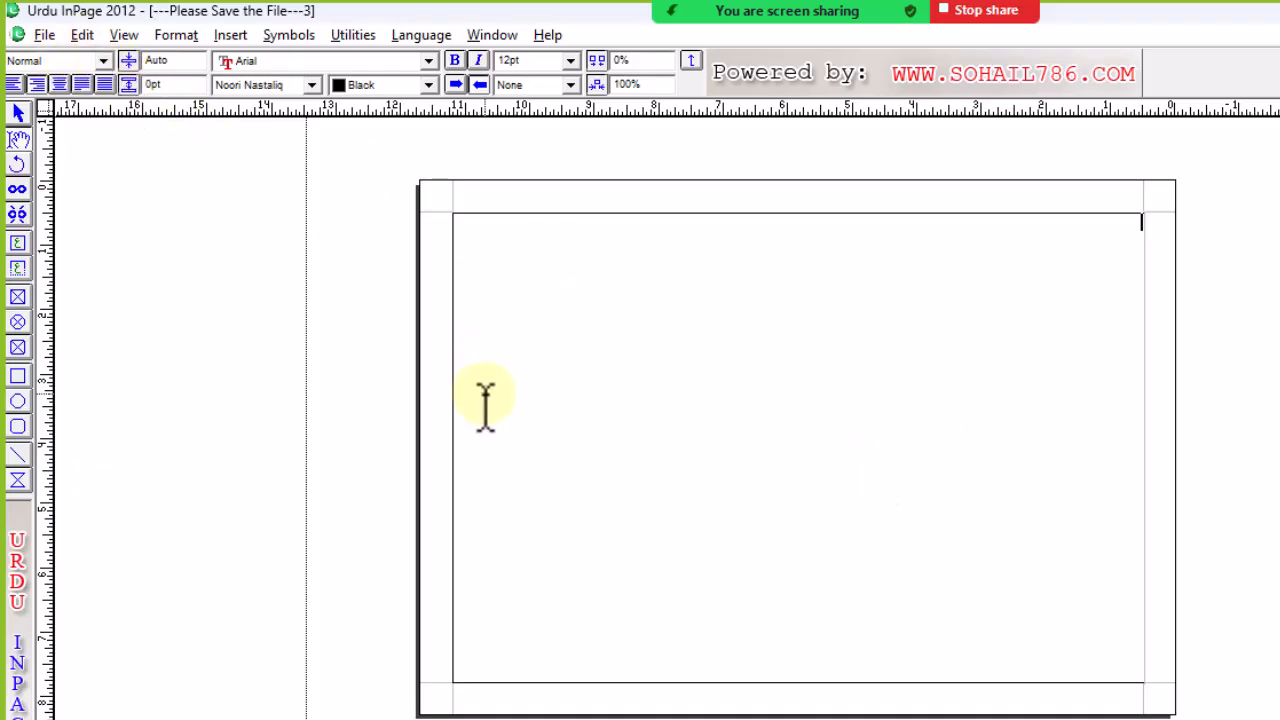
{"action": "key", "text": "ctrl+Tab"}
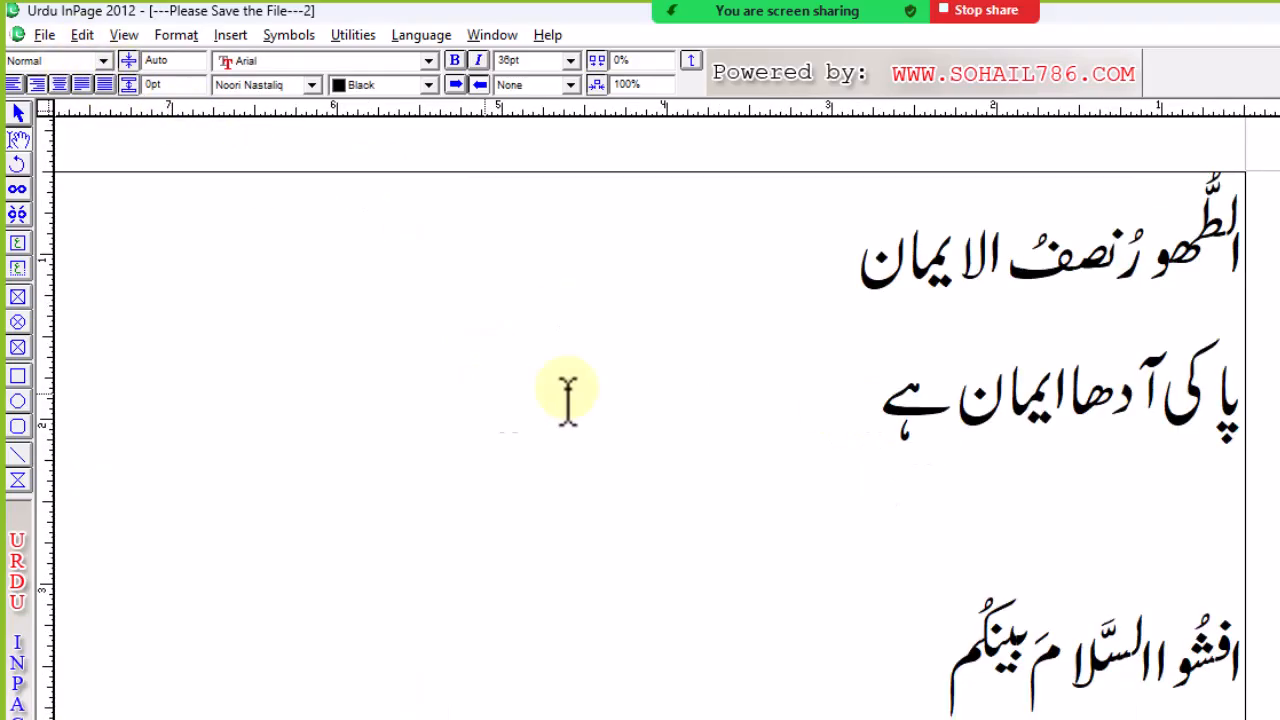
{"action": "left_click_drag", "start_coordinate": [1236, 250], "coordinate": [848, 290]}
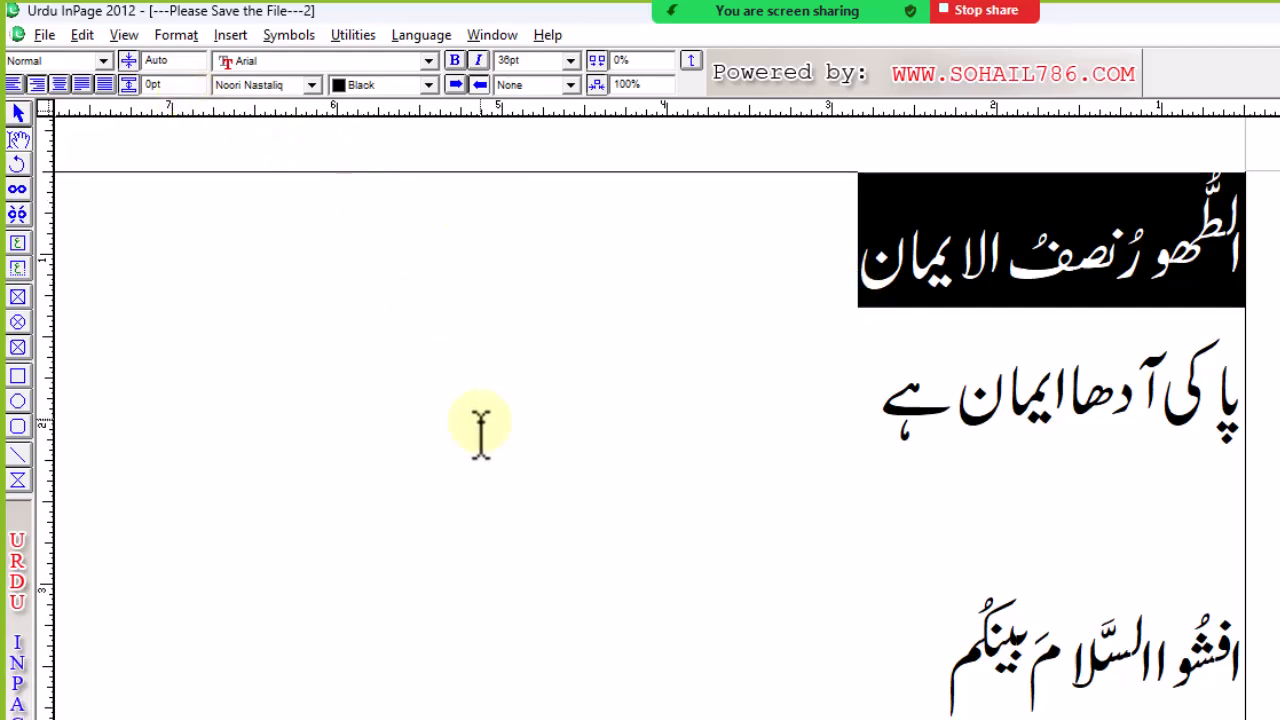
{"action": "key", "text": "ctrl+n"}
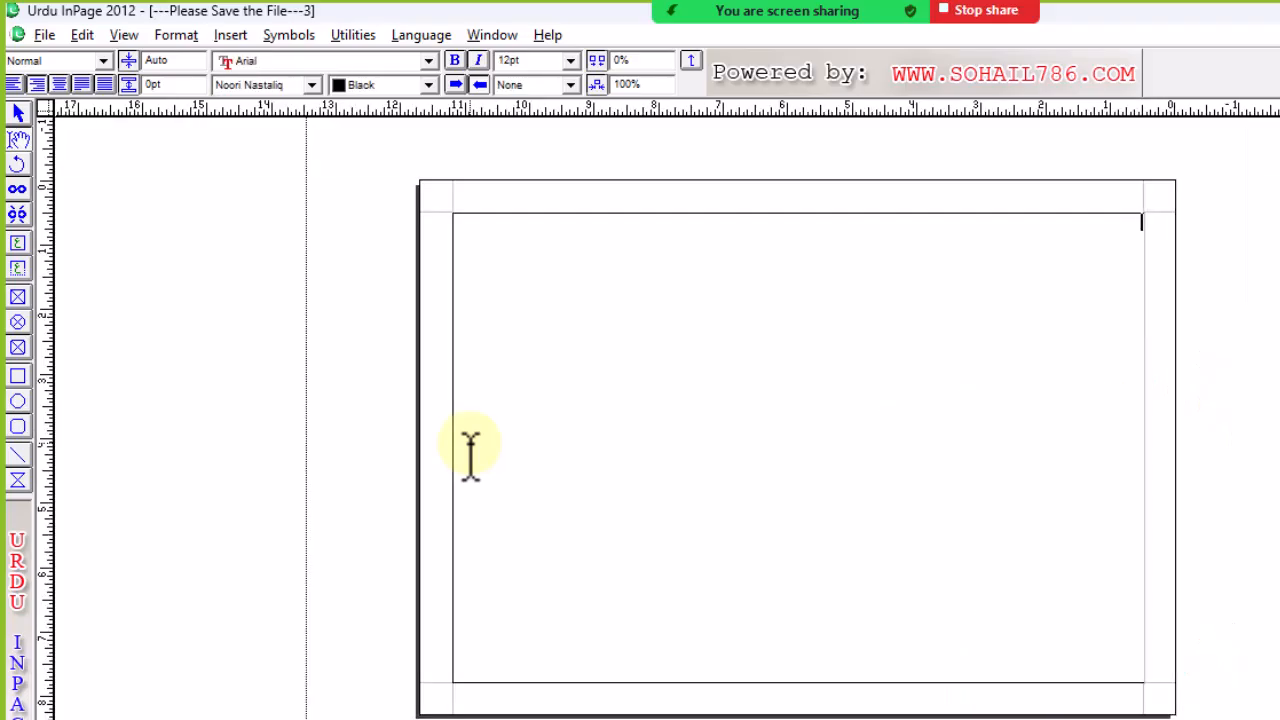
{"action": "key", "text": "ctrl+Tab"}
{"action": "key", "text": "ctrl+Tab"}
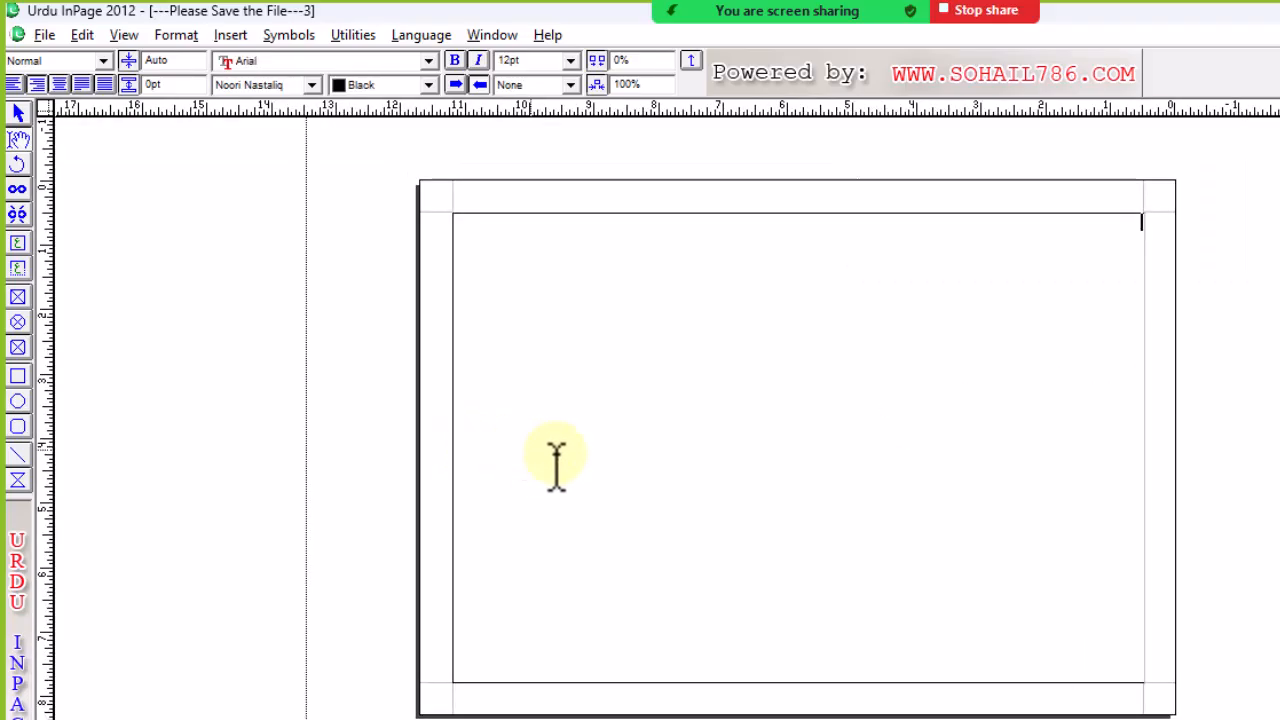
{"action": "type", "text": "الطھور شطر الایمان"}
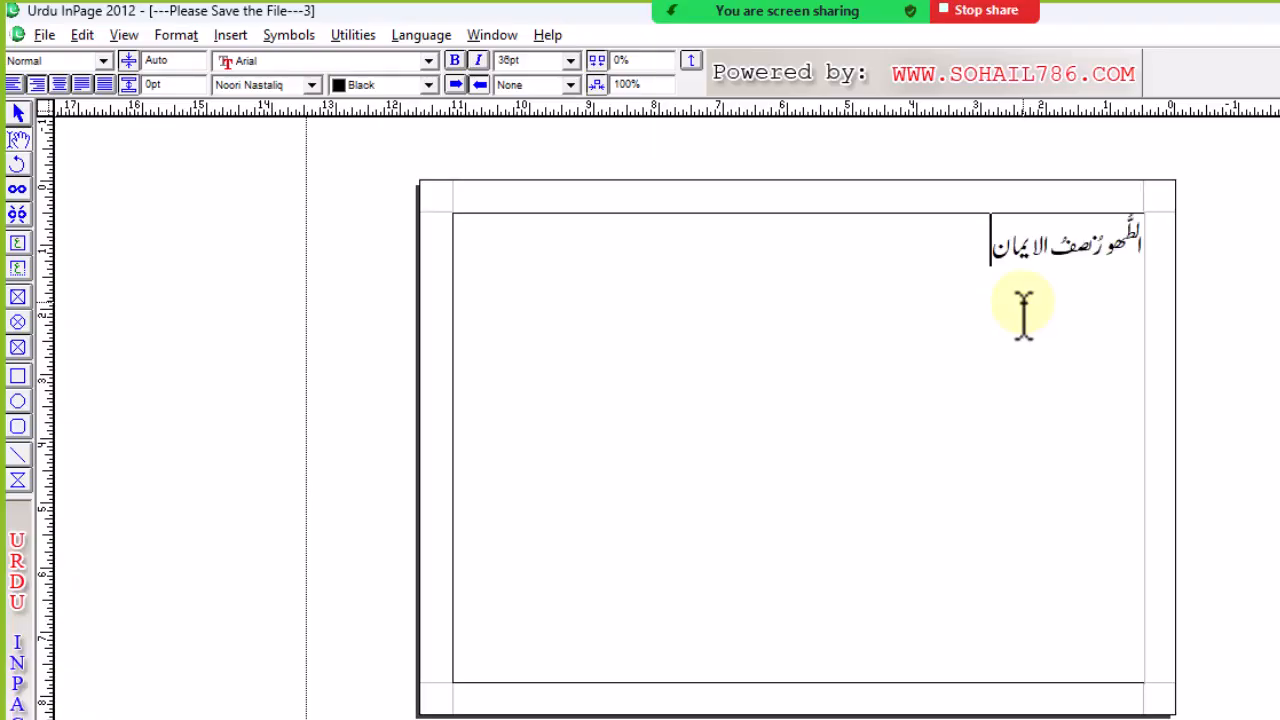
Select the whole pasted line and enlarge its font size to 145 pt.
{"action": "key", "text": "ctrl+a"}
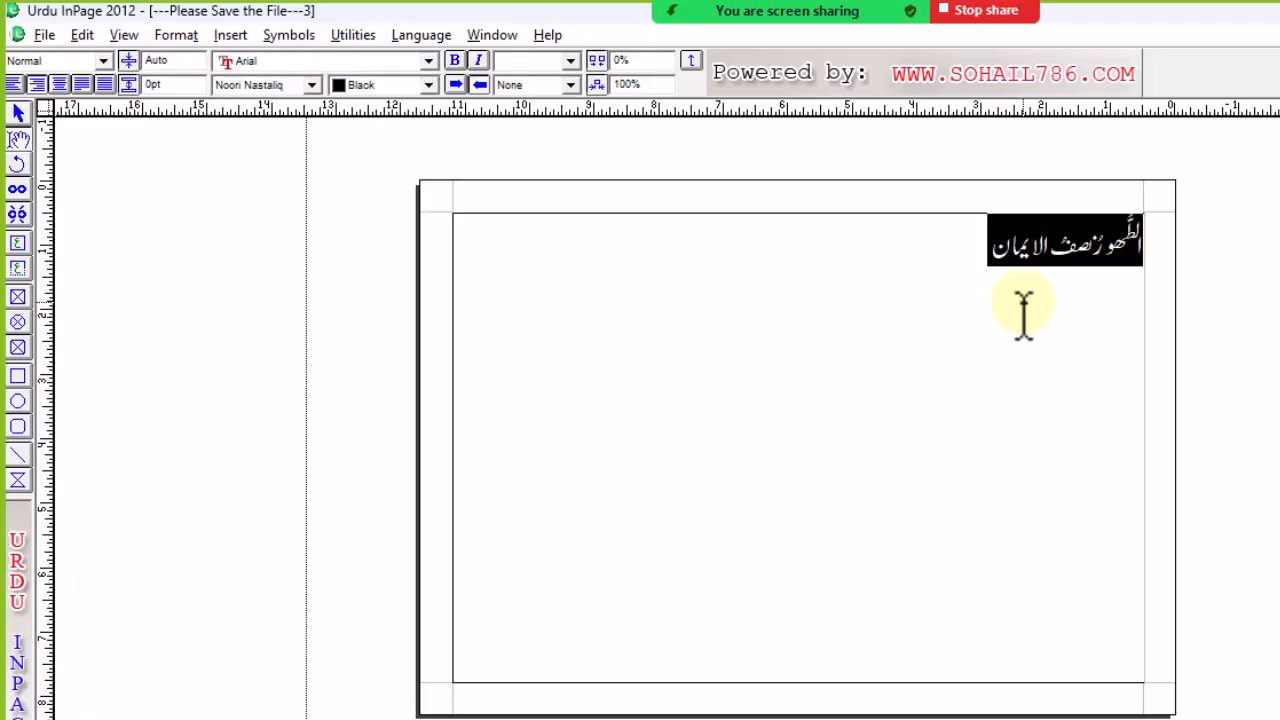
{"action": "key", "text": "F12"}
{"action": "key", "text": "F12"}
{"action": "key", "text": "F12"}
{"action": "key", "text": "F12"}
{"action": "key", "text": "F12"}
{"action": "key", "text": "F12"}
{"action": "key", "text": "F12"}
{"action": "key", "text": "F12"}
{"action": "key", "text": "F12"}
{"action": "key", "text": "F12"}
{"action": "key", "text": "F12"}
{"action": "key", "text": "F12"}
{"action": "key", "text": "F12"}
{"action": "key", "text": "F12"}
{"action": "key", "text": "F12"}
{"action": "key", "text": "F12"}
{"action": "key", "text": "F12"}
{"action": "key", "text": "F12"}
{"action": "key", "text": "F12"}
{"action": "key", "text": "F12"}
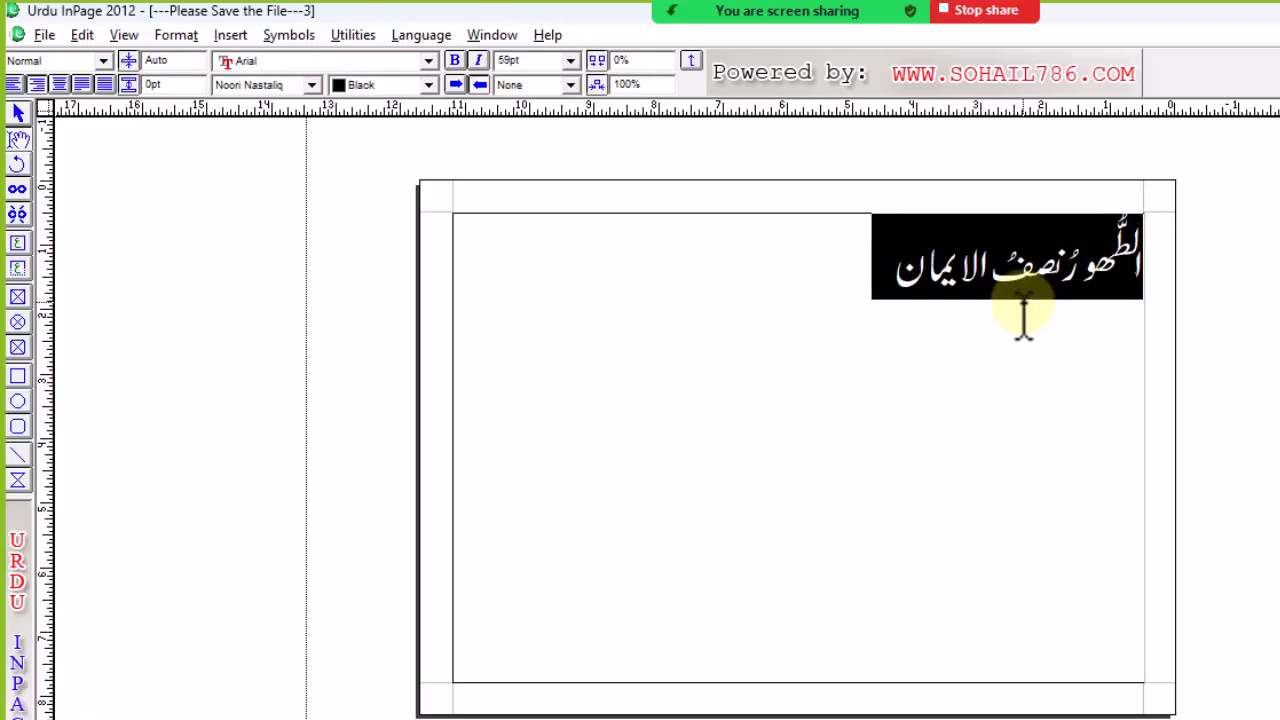
{"action": "key", "text": "F12"}
{"action": "key", "text": "F12"}
{"action": "key", "text": "F12"}
{"action": "key", "text": "F12"}
{"action": "key", "text": "F12"}
{"action": "key", "text": "F12"}
{"action": "key", "text": "F12"}
{"action": "key", "text": "F12"}
{"action": "key", "text": "F12"}
{"action": "key", "text": "F12"}
{"action": "key", "text": "F12"}
{"action": "key", "text": "F12"}
{"action": "key", "text": "F12"}
{"action": "key", "text": "F12"}
{"action": "key", "text": "F12"}
{"action": "key", "text": "F12"}
{"action": "key", "text": "F12"}
{"action": "key", "text": "F12"}
{"action": "key", "text": "F12"}
{"action": "key", "text": "F12"}
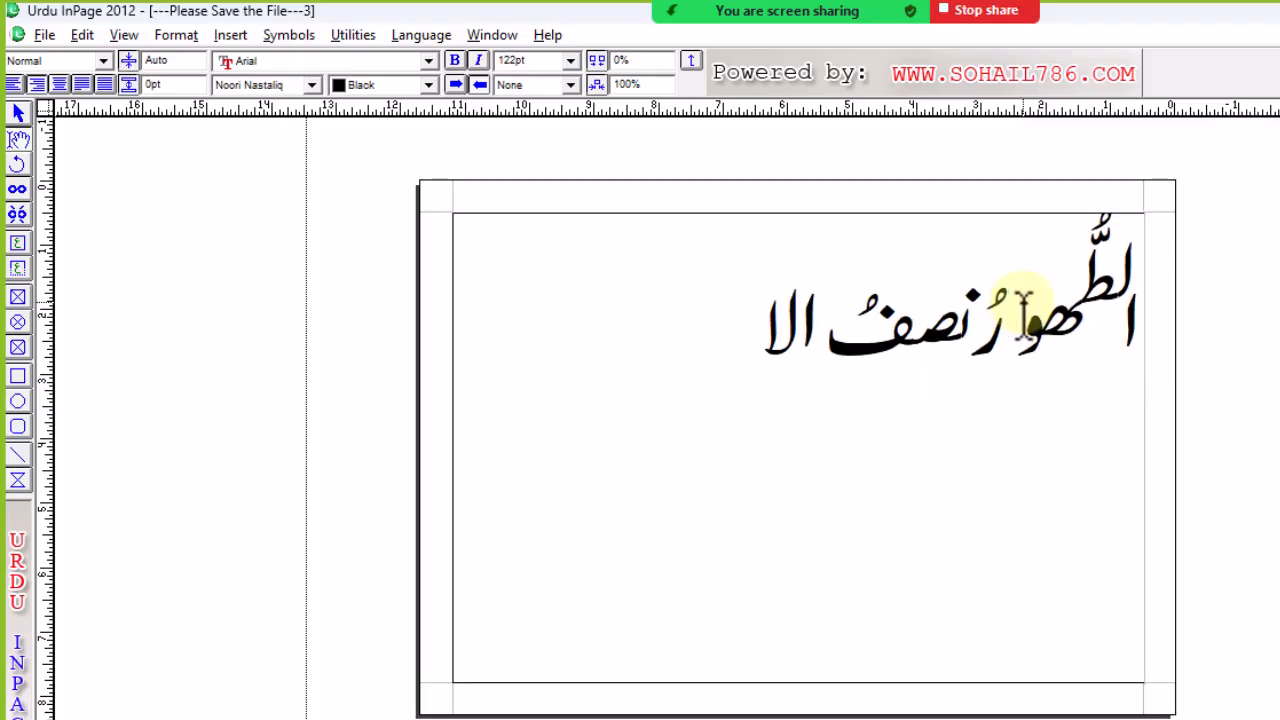
{"action": "key", "text": "F12"}
{"action": "key", "text": "F12"}
{"action": "key", "text": "F12"}
{"action": "key", "text": "F12"}
{"action": "key", "text": "F12"}
{"action": "key", "text": "F12"}
{"action": "key", "text": "F12"}
{"action": "key", "text": "F12"}
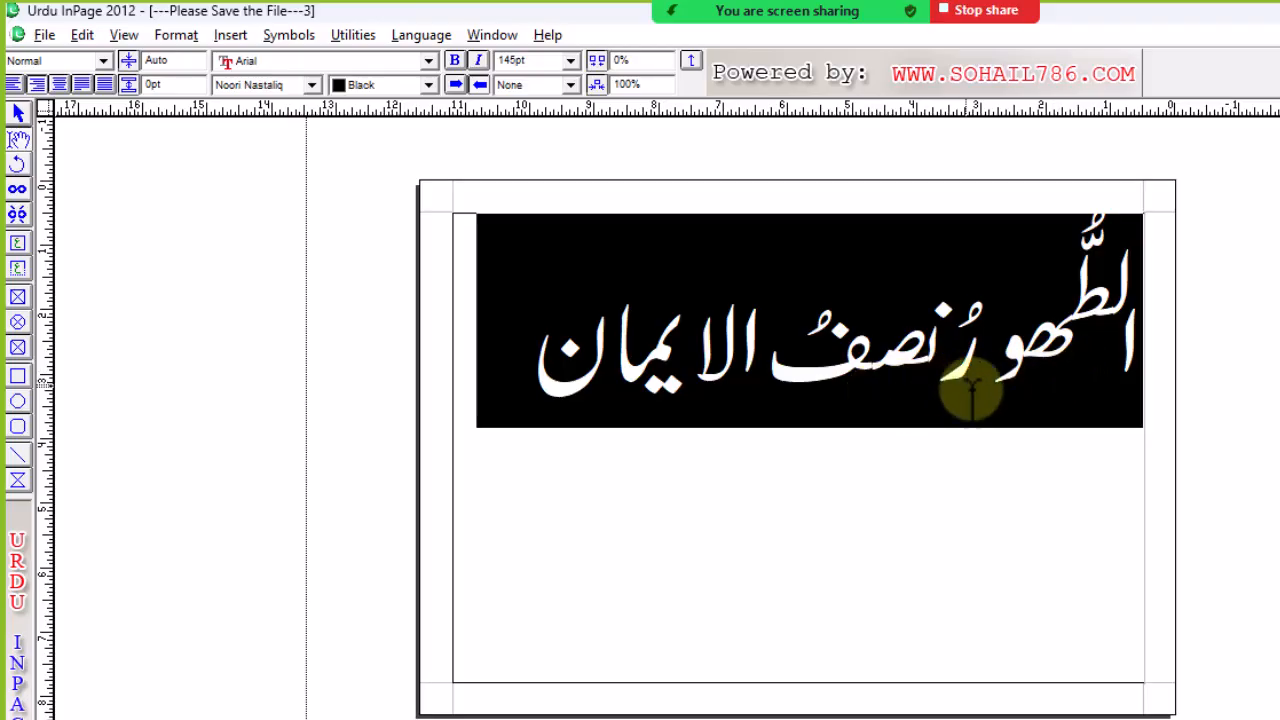
Centre the line in its text box and reduce its font size to 70 pt.
{"action": "key", "text": "ctrl+shift+c"}
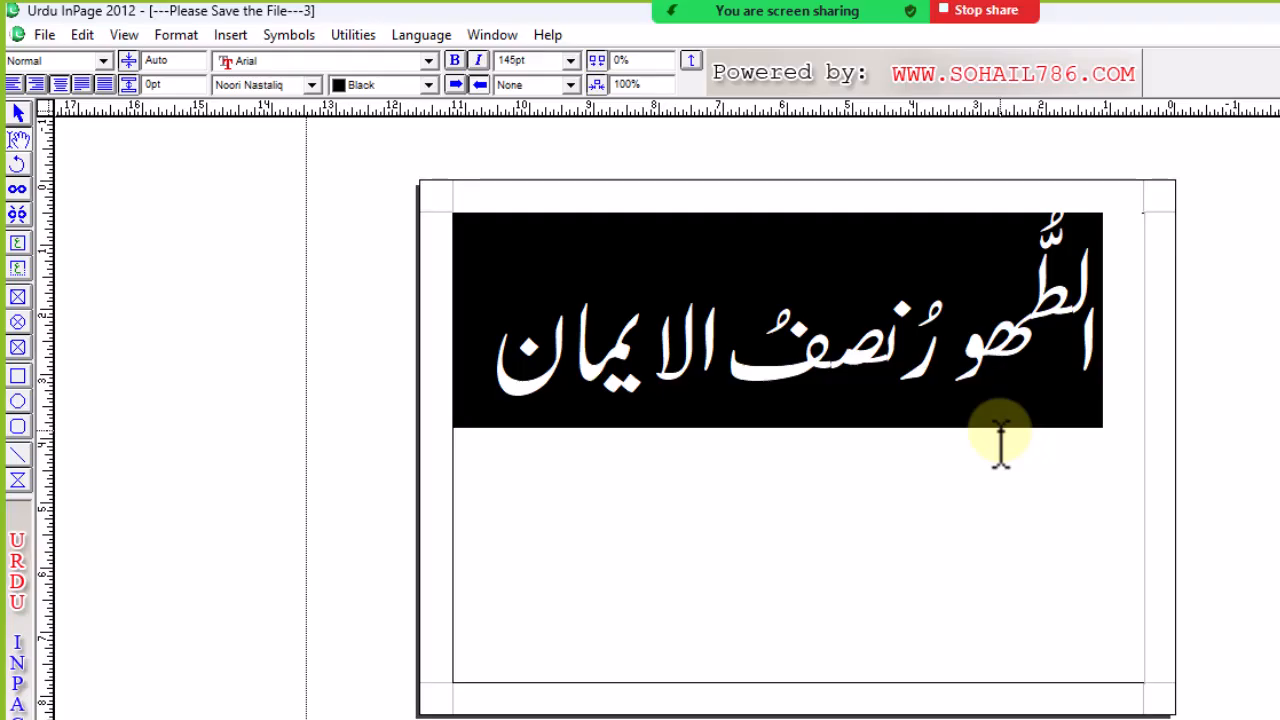
{"action": "key", "text": "ctrl+shift+comma"}
{"action": "key", "text": "ctrl+shift+comma"}
{"action": "key", "text": "ctrl+shift+comma"}
{"action": "key", "text": "ctrl+shift+comma"}
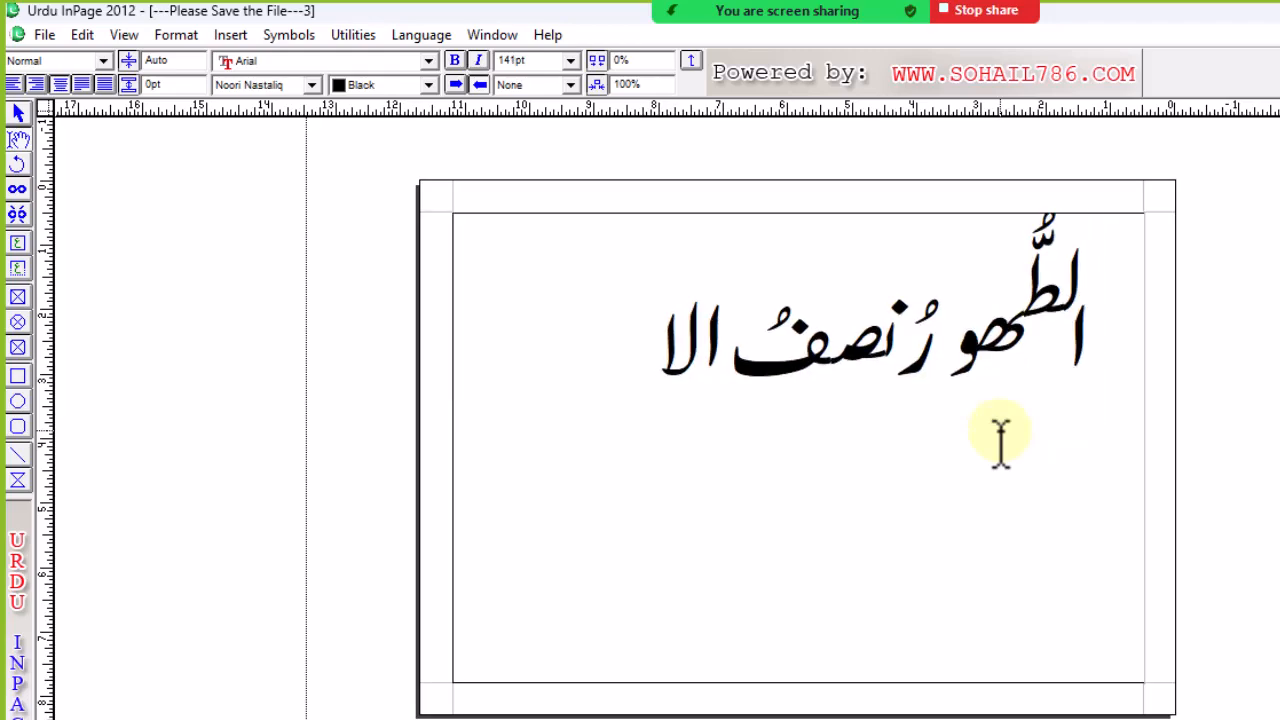
{"action": "key", "text": "ctrl+shift+comma"}
{"action": "key", "text": "ctrl+shift+comma"}
{"action": "key", "text": "ctrl+shift+comma"}
{"action": "key", "text": "ctrl+shift+comma"}
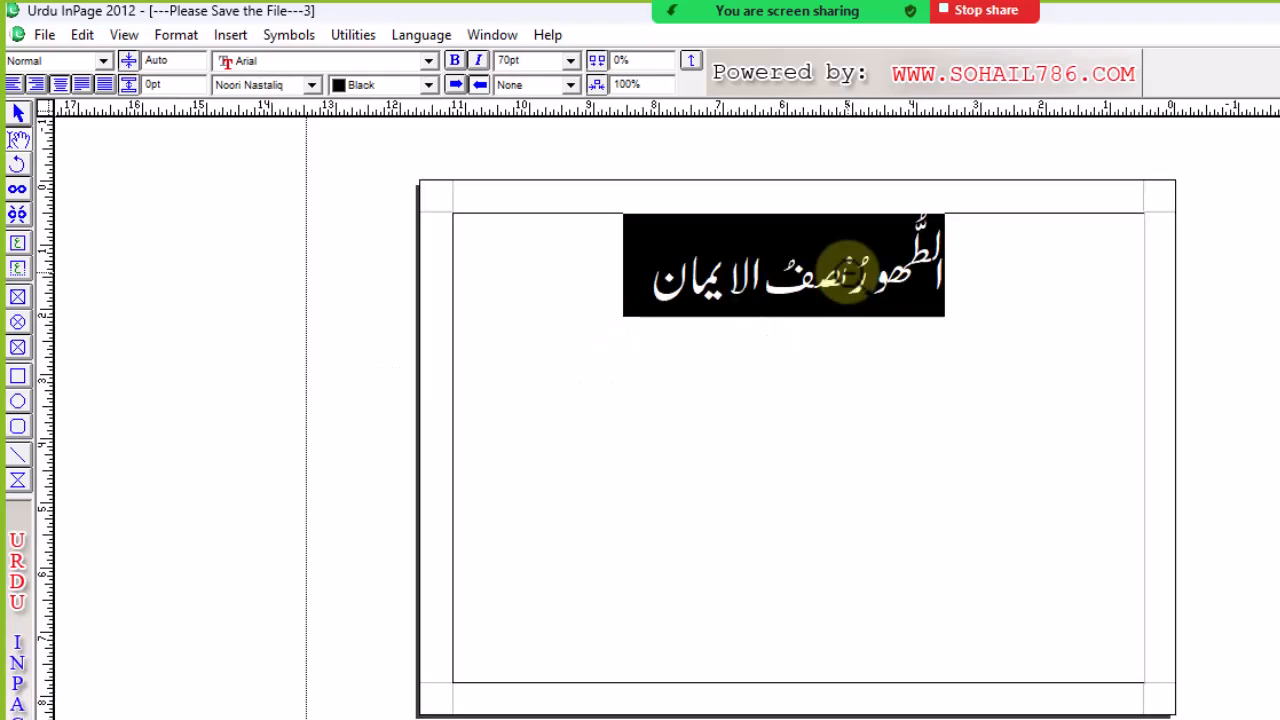
{"action": "left_click", "coordinate": [741, 227], "text": "ctrl"}
{"action": "right_click", "coordinate": [842, 402], "text": "ctrl"}
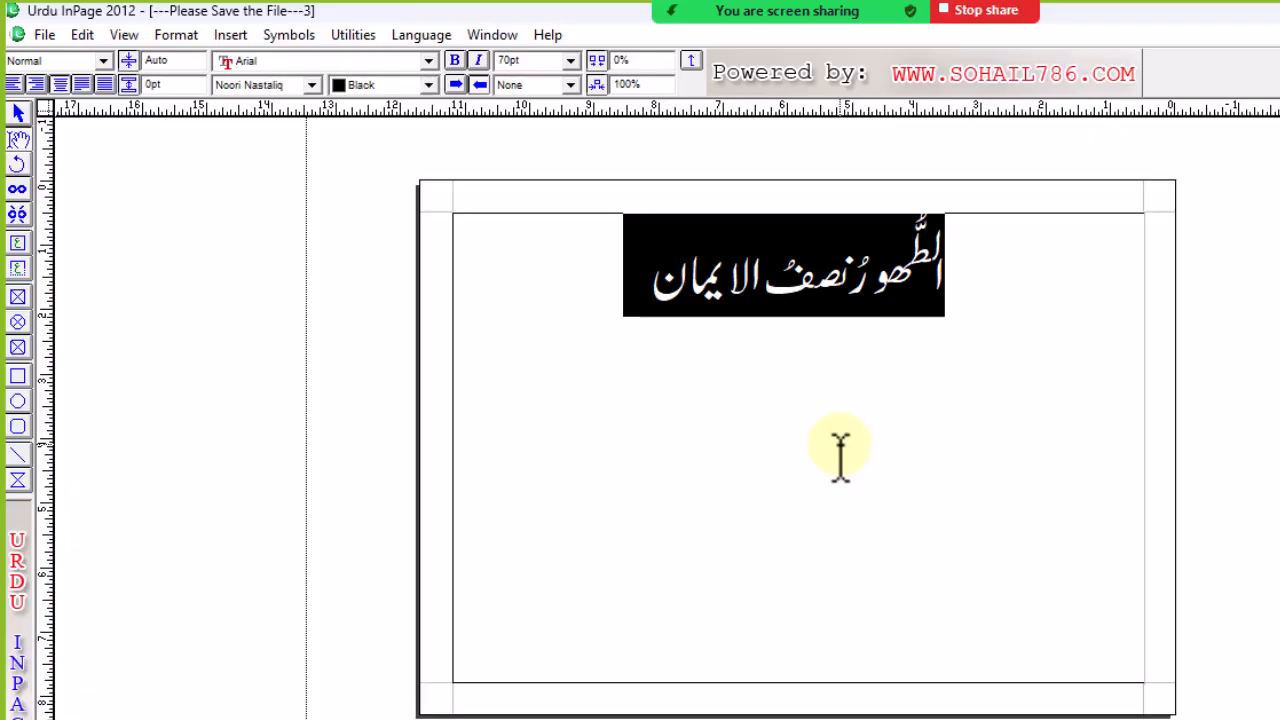
Demonstrate right, left and centre alignment on the line, followed by justified and force-justified alignment.
{"action": "key", "text": "ctrl+shift+r"}
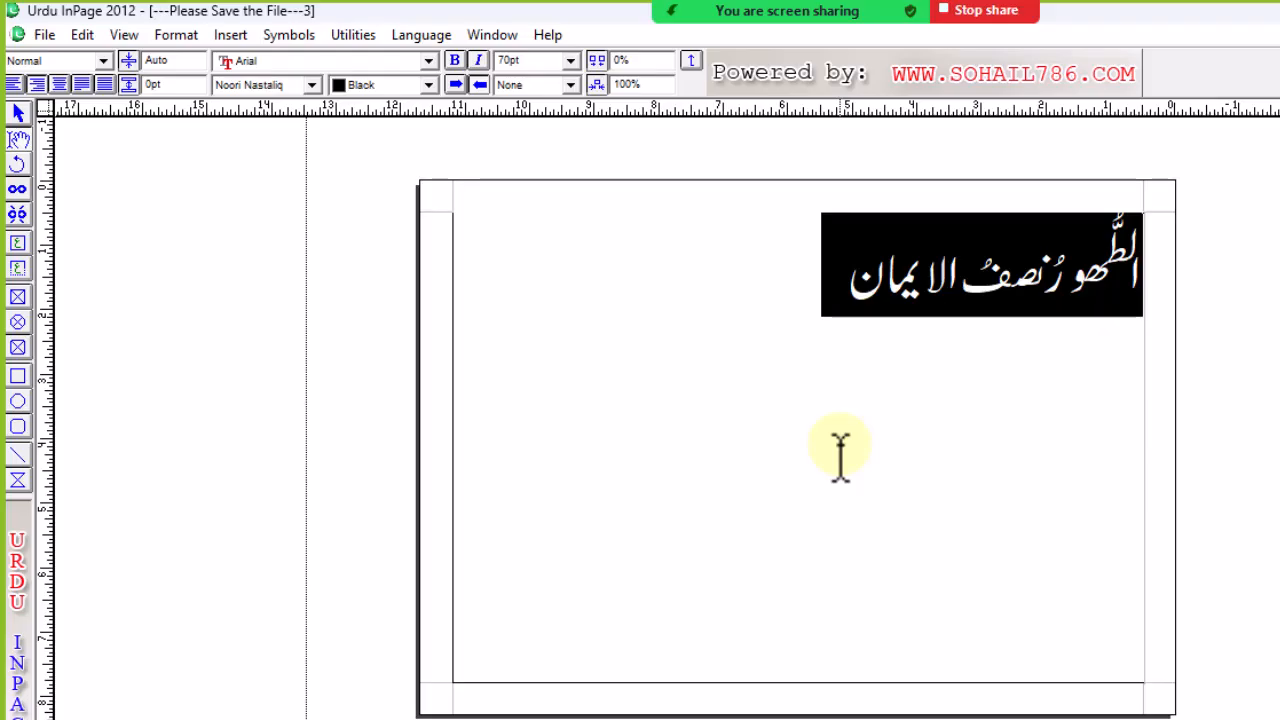
{"action": "key", "text": "ctrl+shift+l"}
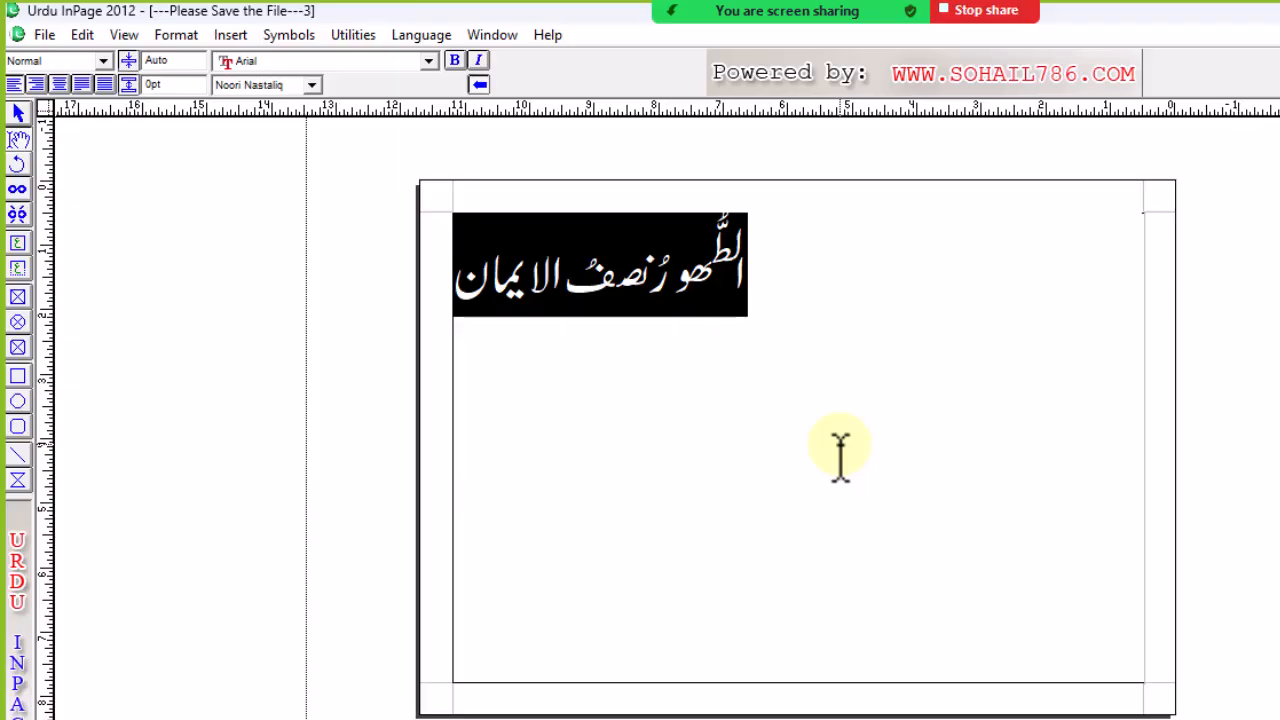
{"action": "key", "text": "ctrl+shift+c"}
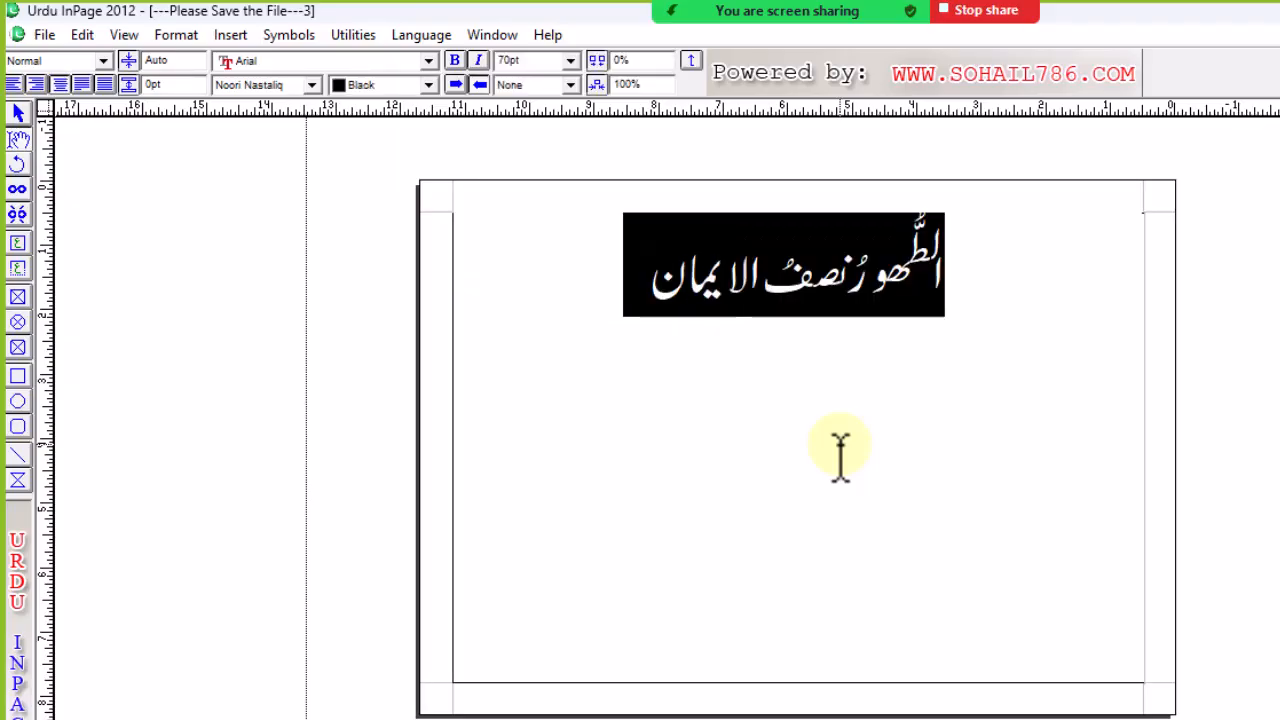
{"action": "key", "text": "ctrl+shift+r"}
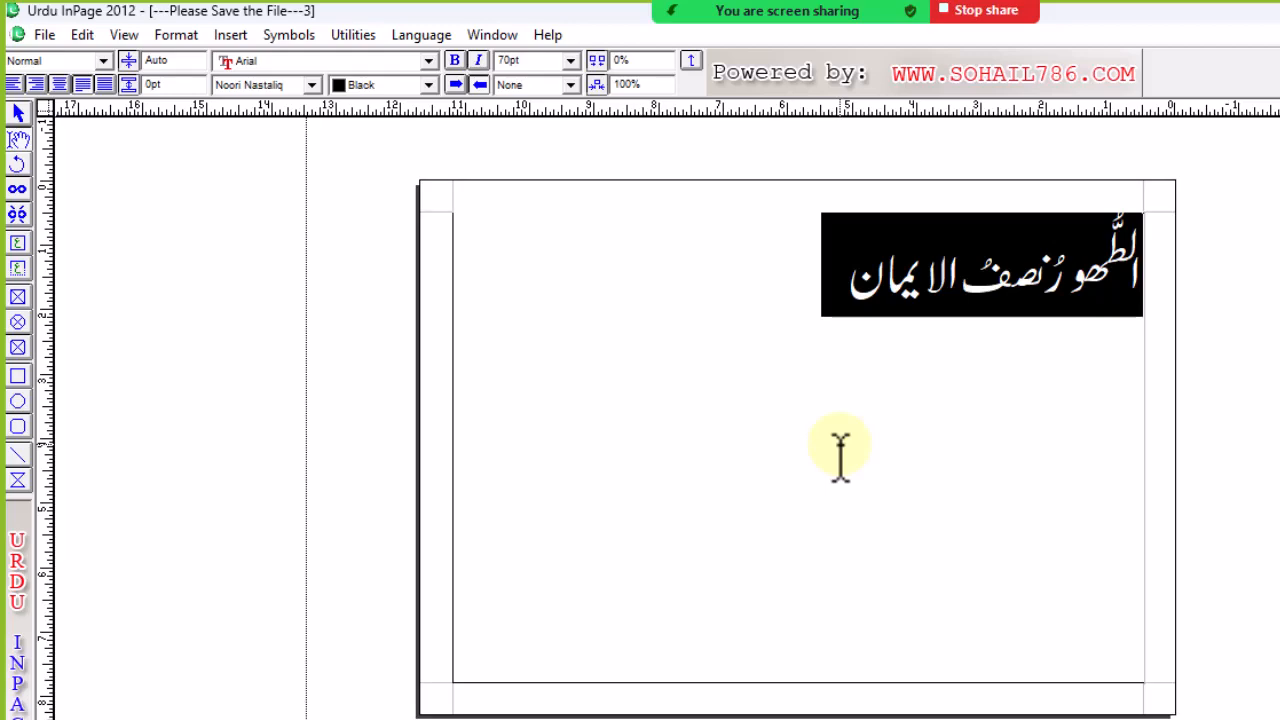
{"action": "key", "text": "ctrl+shift+j"}
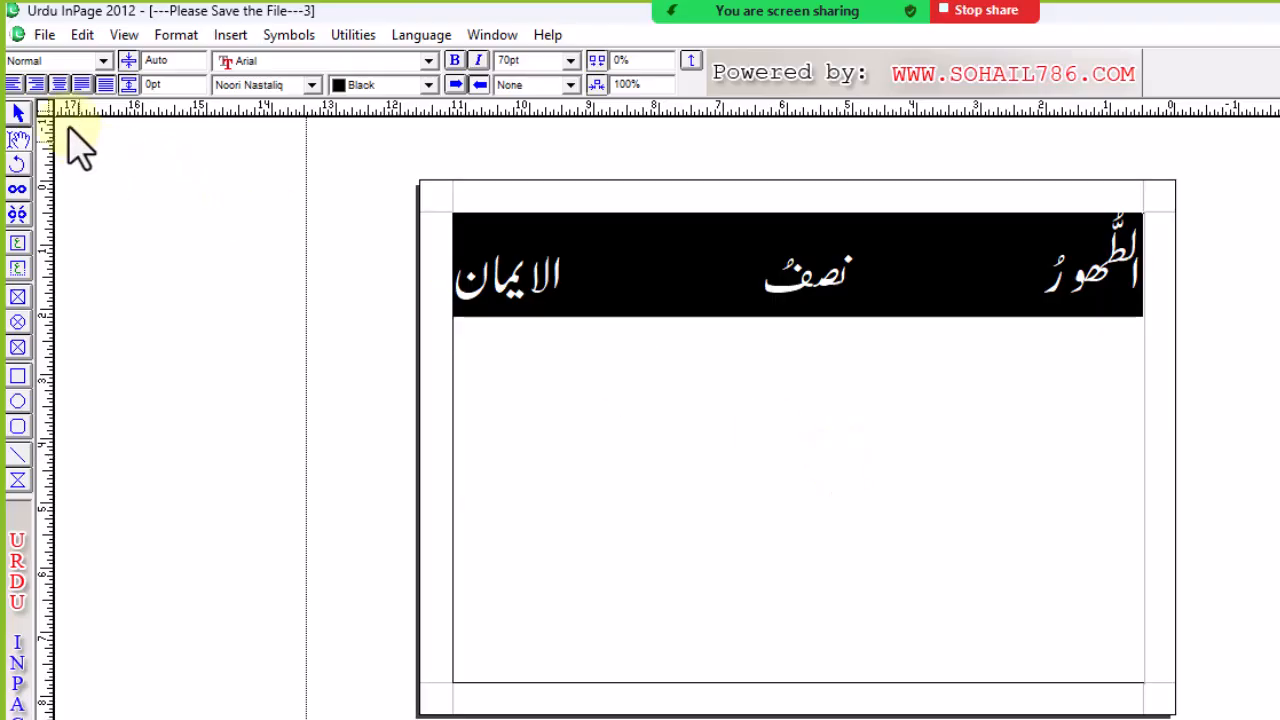
Cycle the line again through left, right, centred, justified and force-justified alignment, and return it to centred.
{"action": "left_click", "coordinate": [14, 84]}
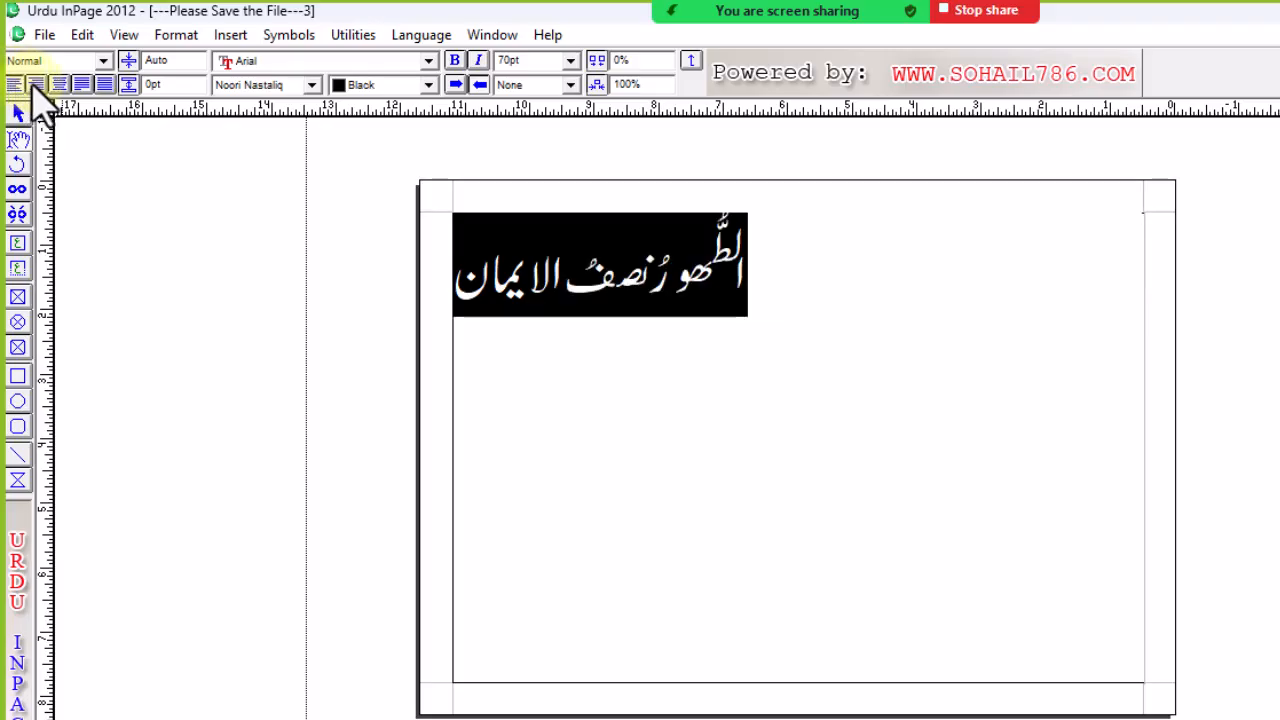
{"action": "left_click", "coordinate": [36, 85]}
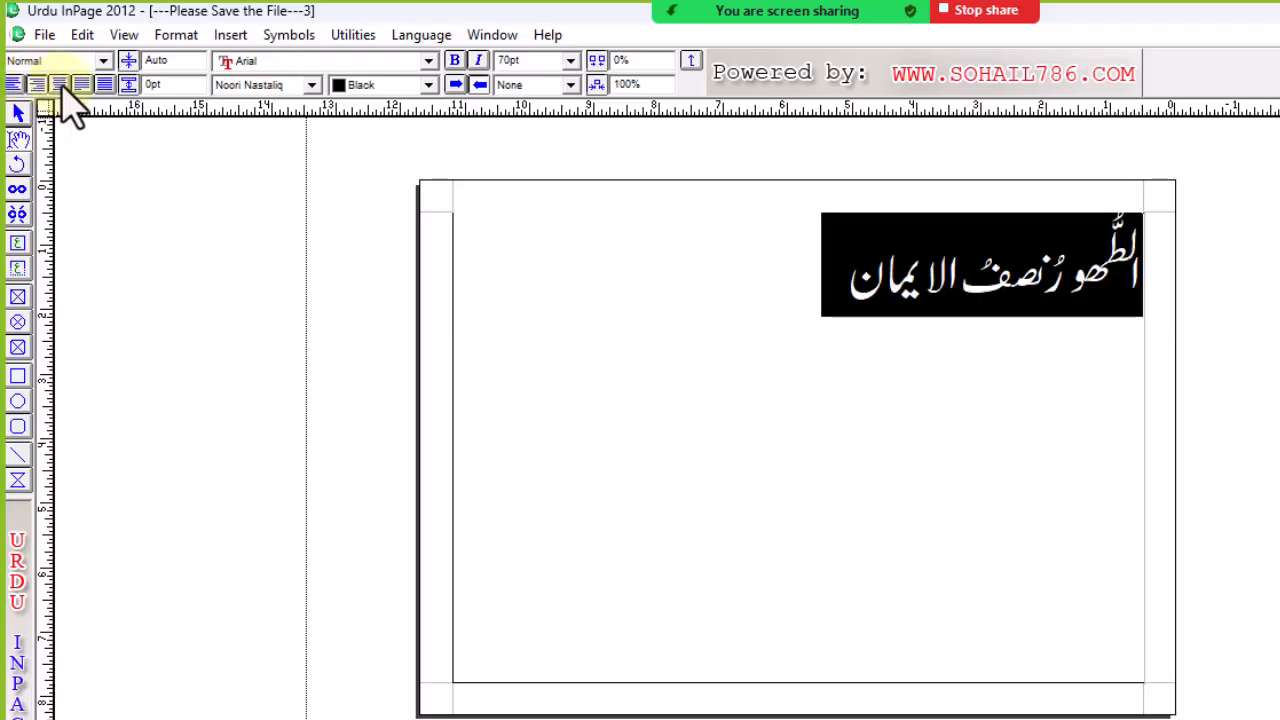
{"action": "left_click", "coordinate": [60, 85]}
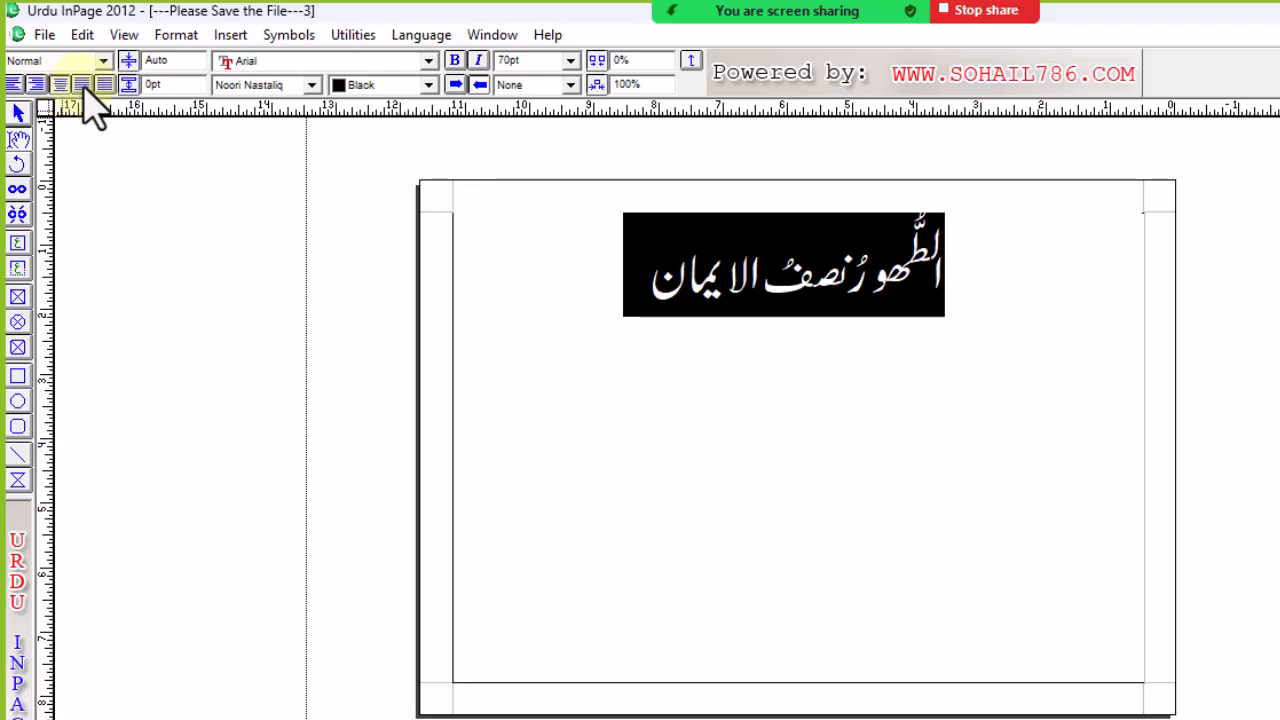
{"action": "left_click", "coordinate": [83, 85]}
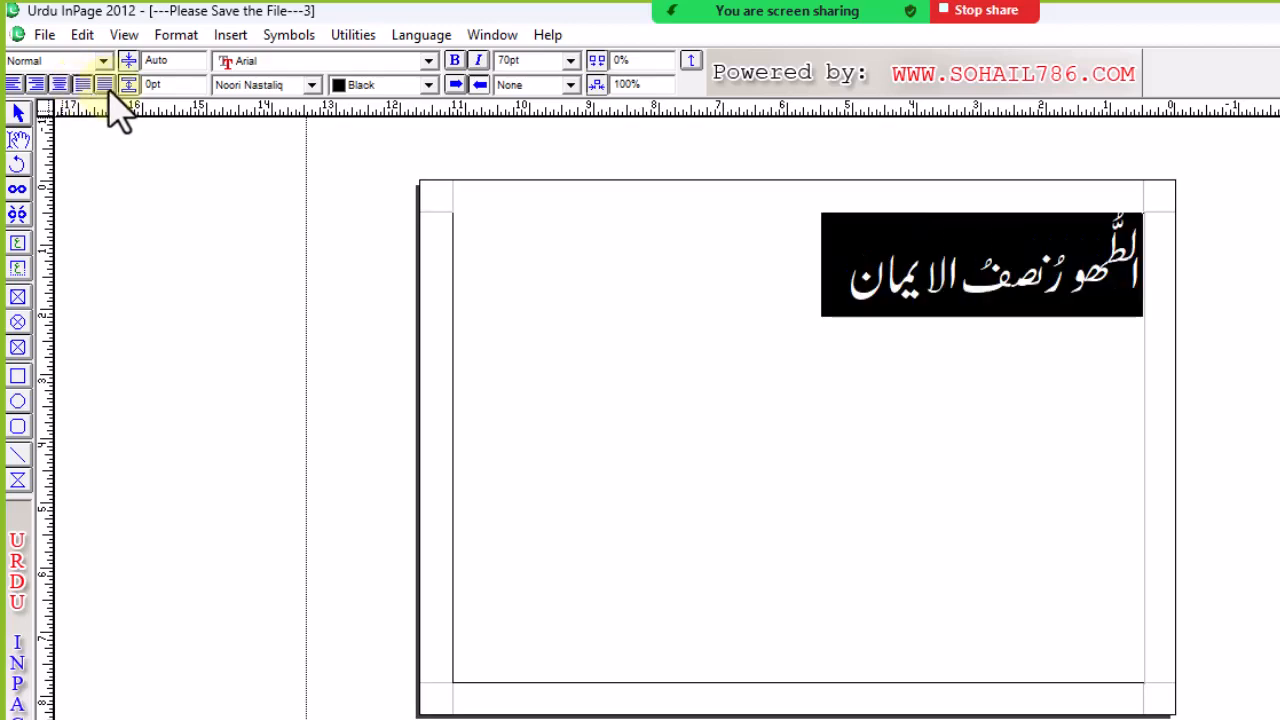
{"action": "left_click", "coordinate": [106, 86]}
{"action": "left_click", "coordinate": [777, 277]}
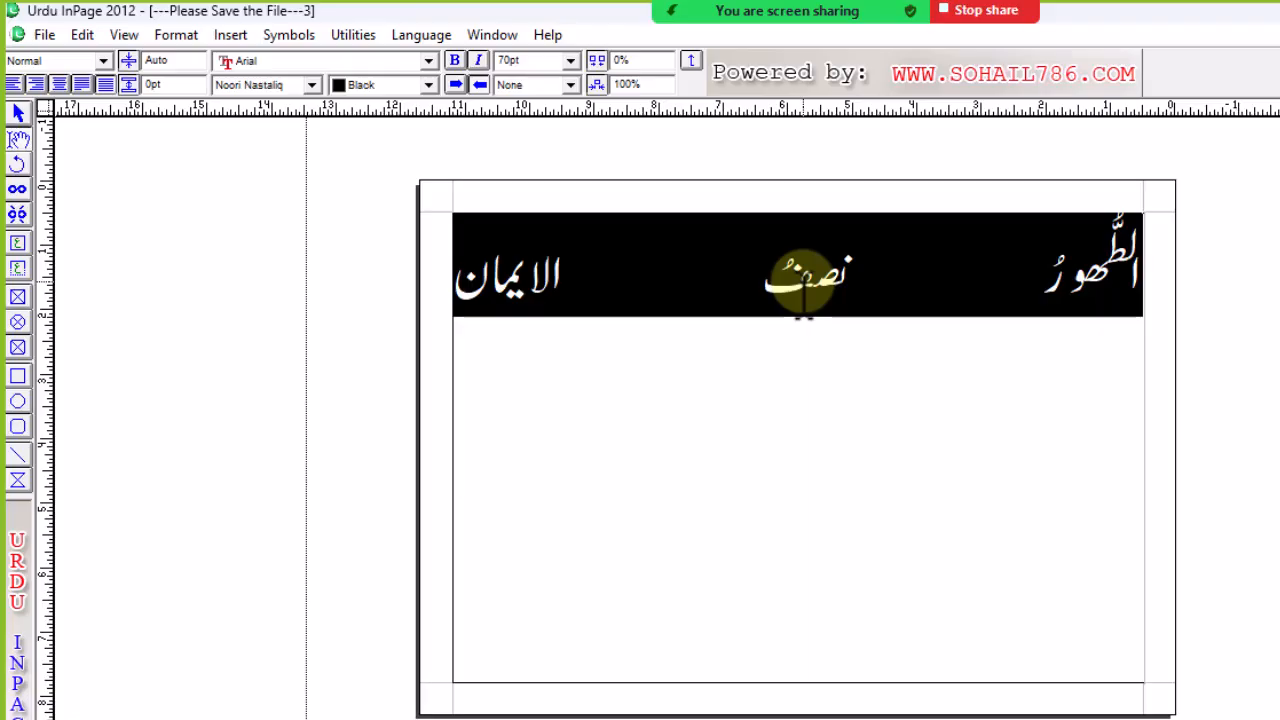
{"action": "key", "text": "ctrl+e"}
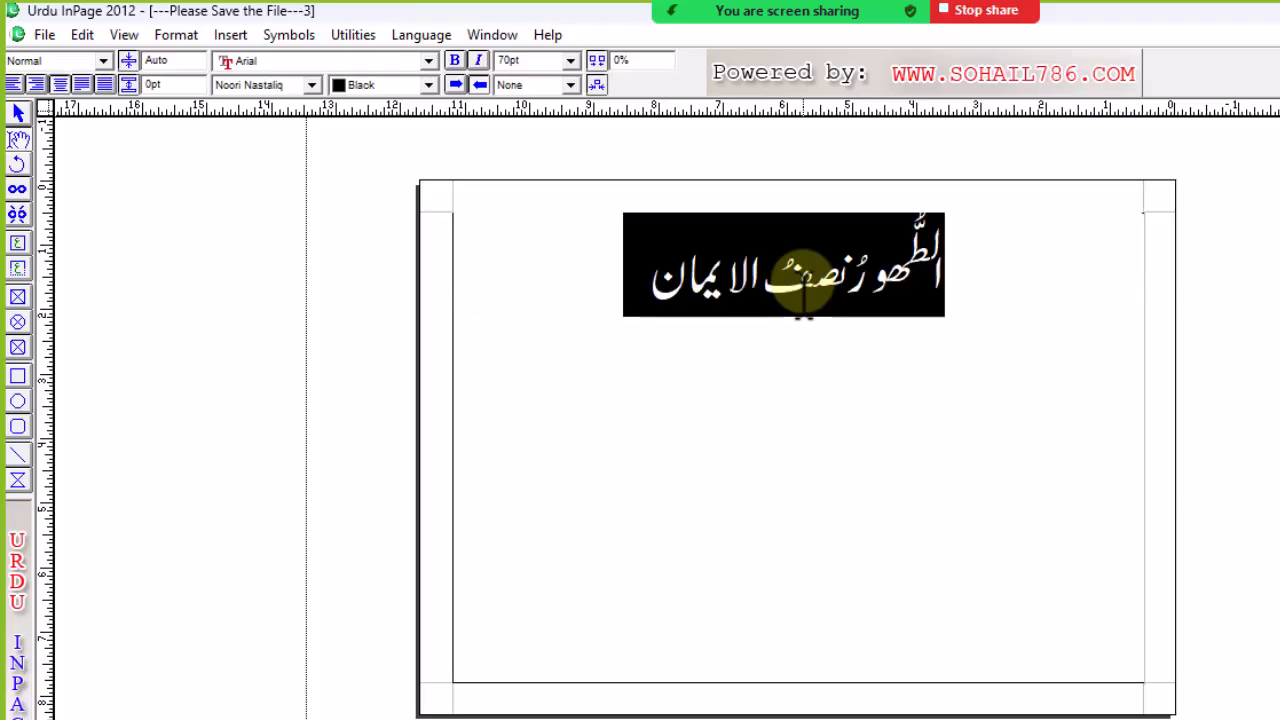
{"action": "left_click", "coordinate": [808, 272]}
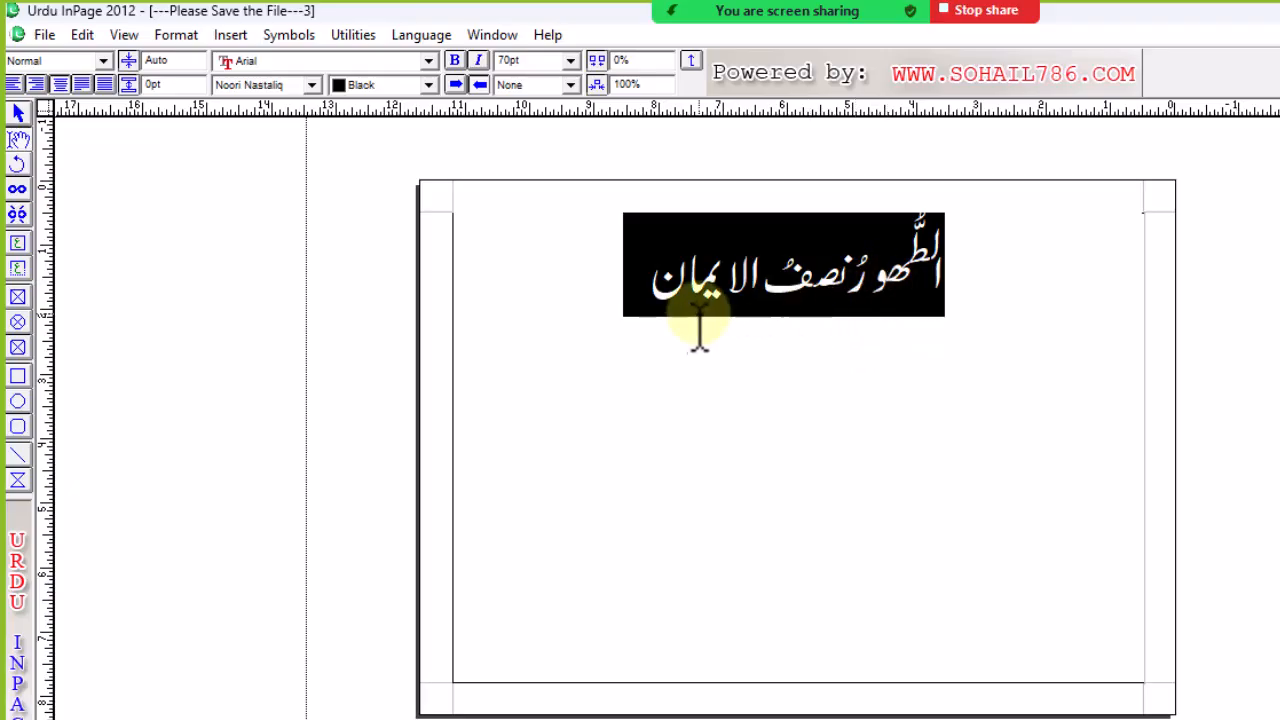
Try the Talat, Trad Arabic Bold and Batool fonts on the selected line.
{"action": "left_click", "coordinate": [312, 86]}
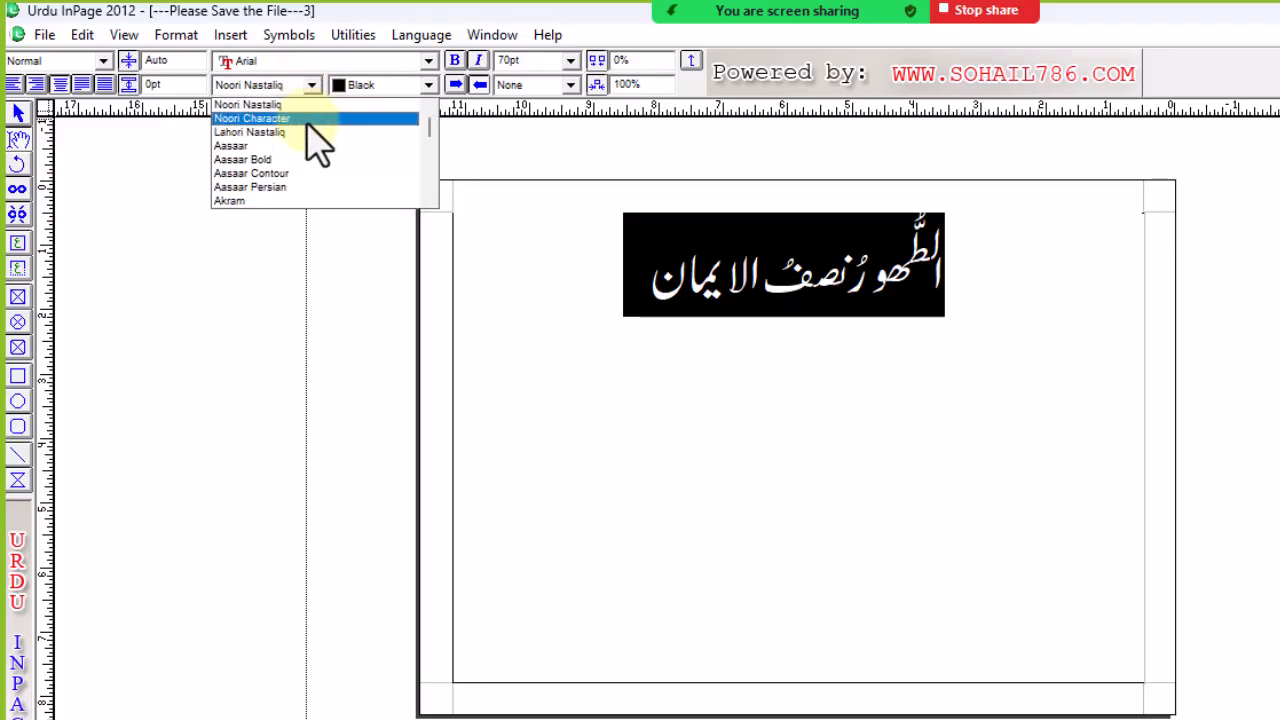
{"action": "key", "text": "t"}
{"action": "key", "text": "Return"}
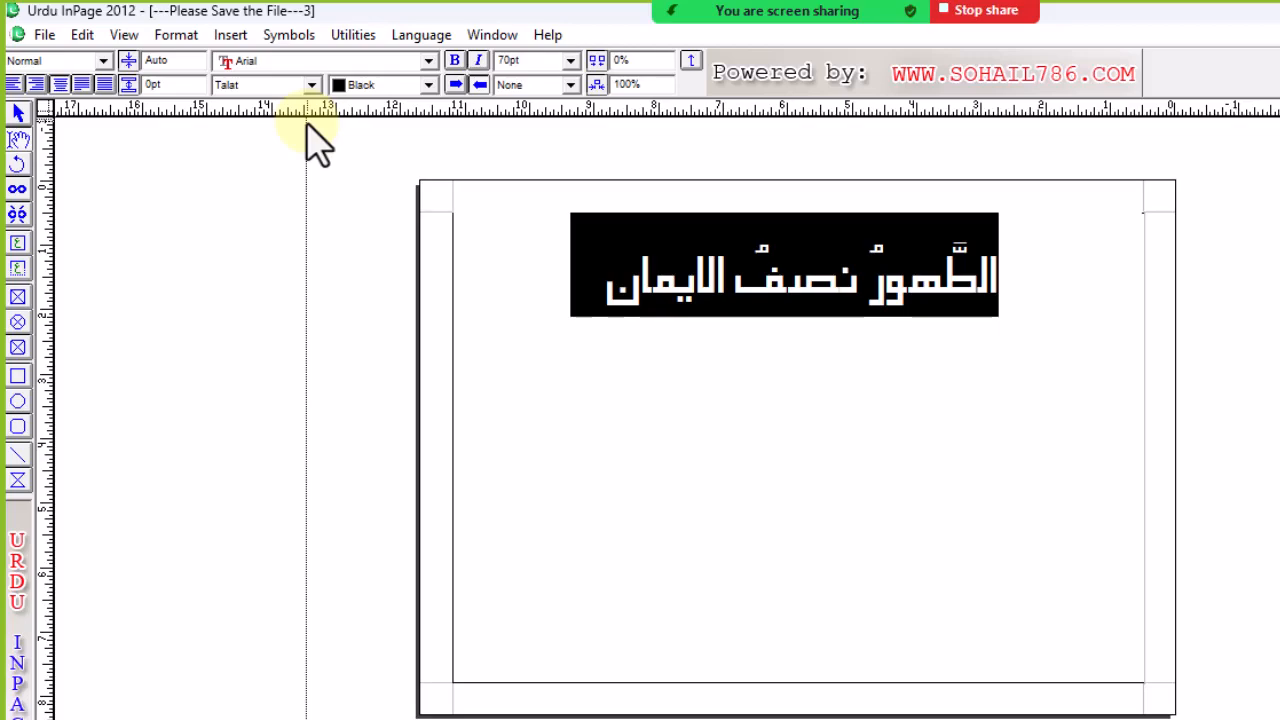
{"action": "key", "text": "F11"}
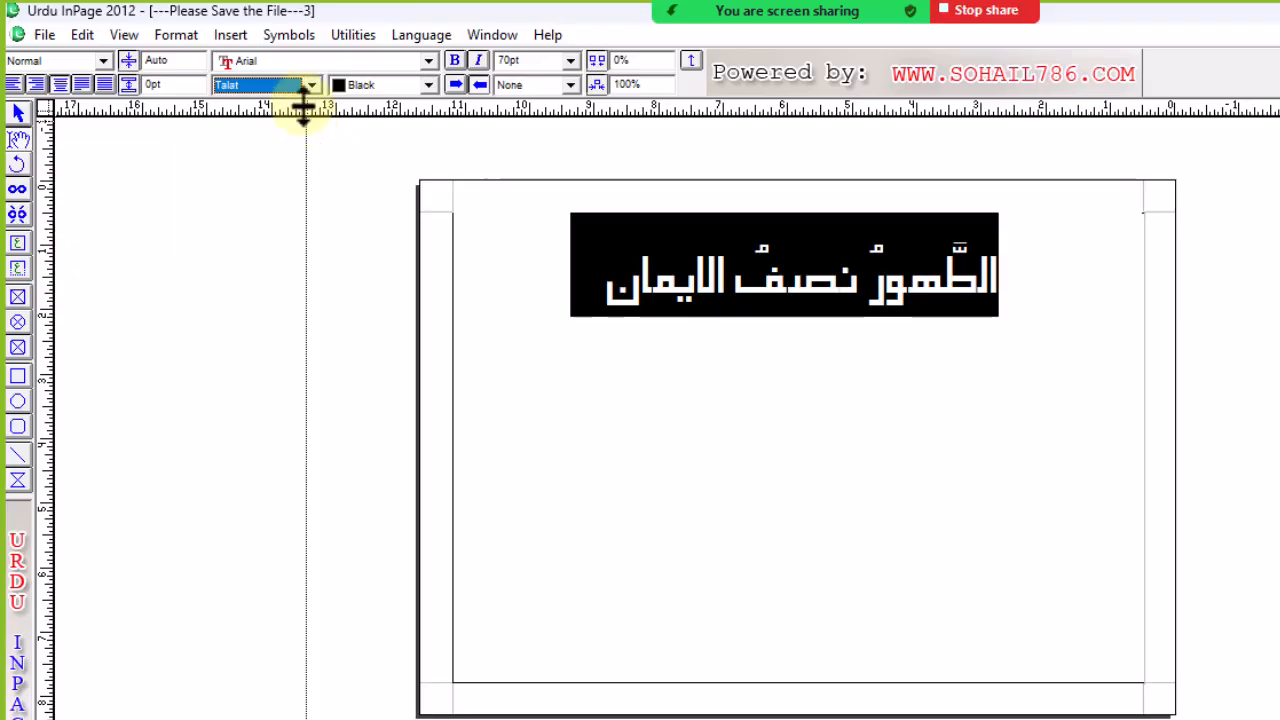
{"action": "left_click", "coordinate": [311, 86]}
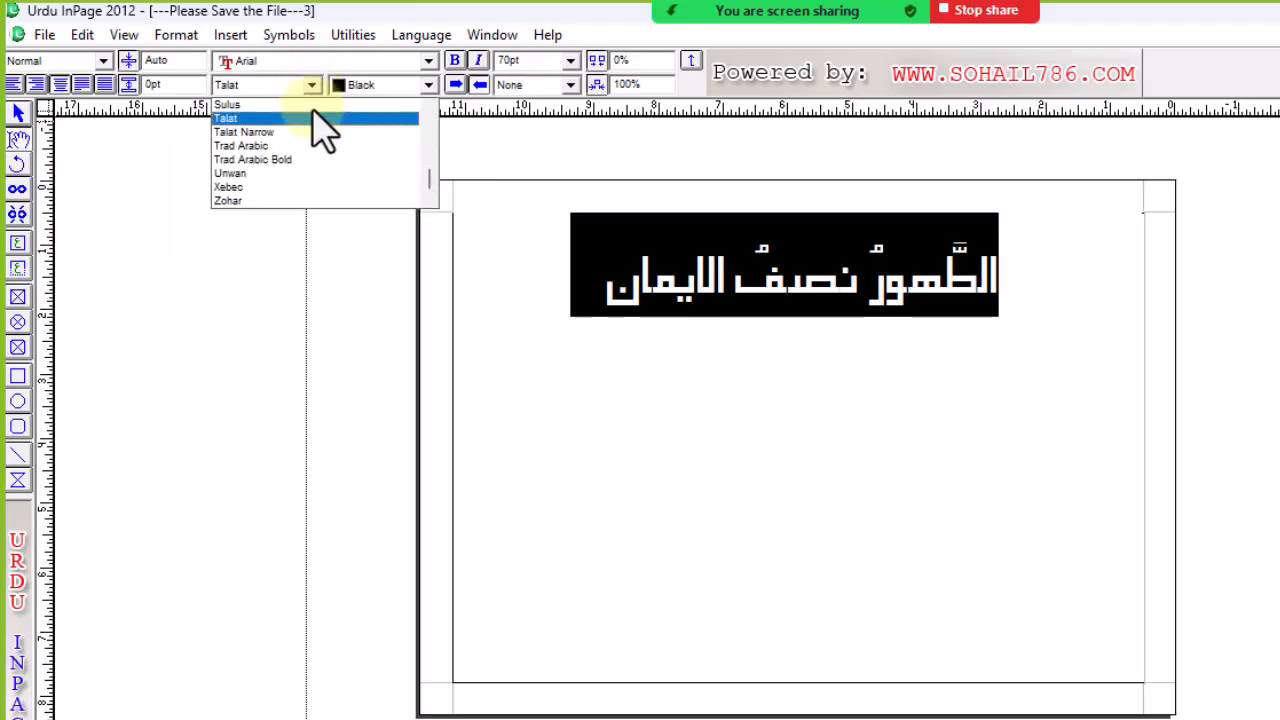
{"action": "left_click", "coordinate": [272, 162]}
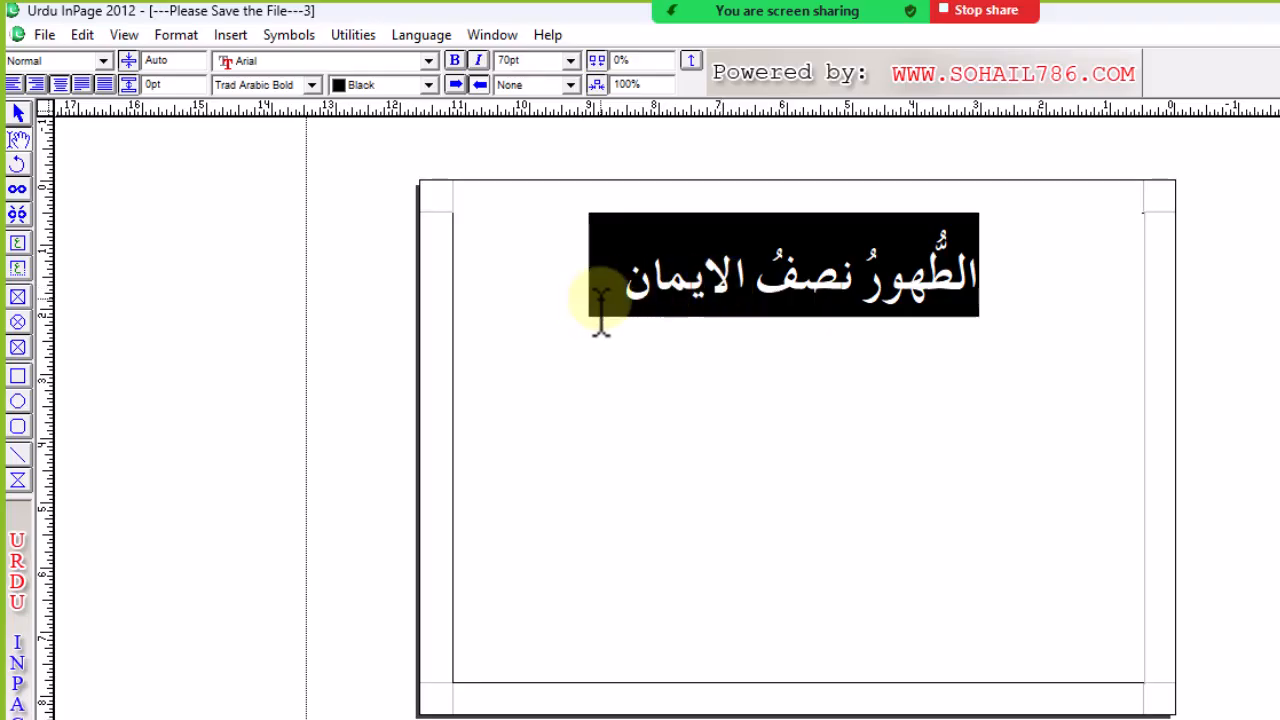
{"action": "left_click", "coordinate": [312, 85]}
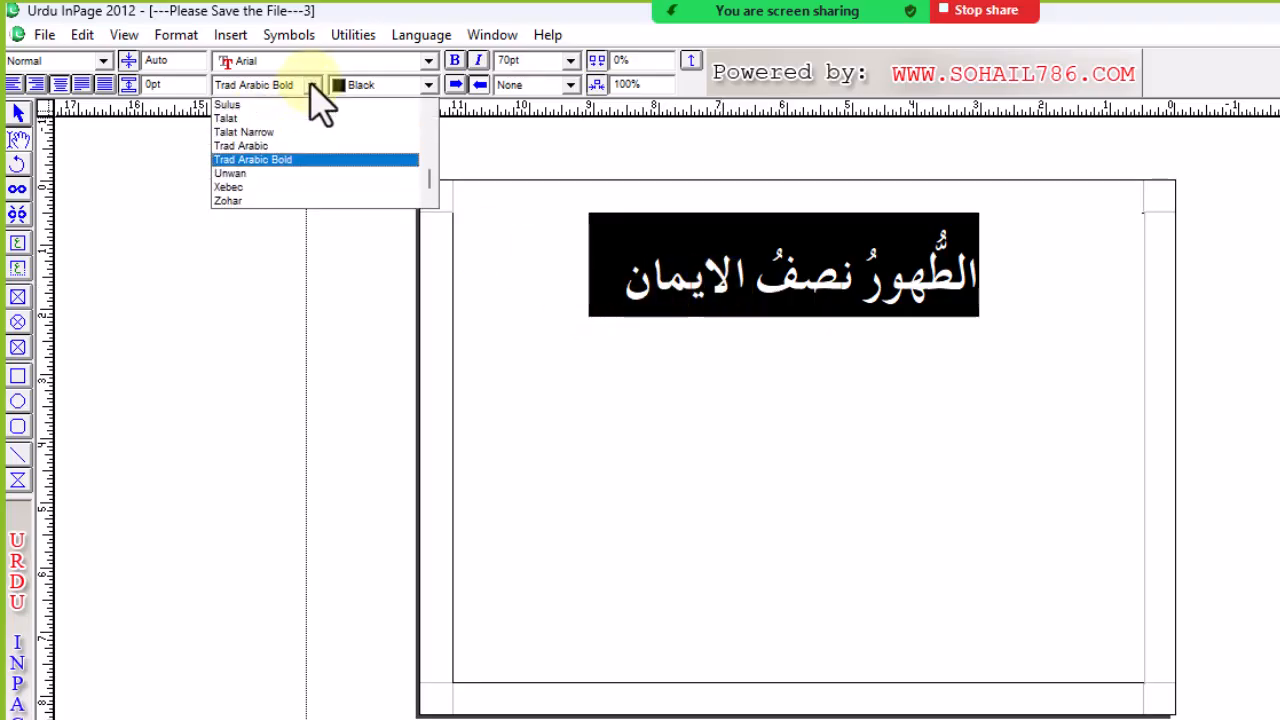
{"action": "key", "text": "b"}
{"action": "key", "text": "Return"}
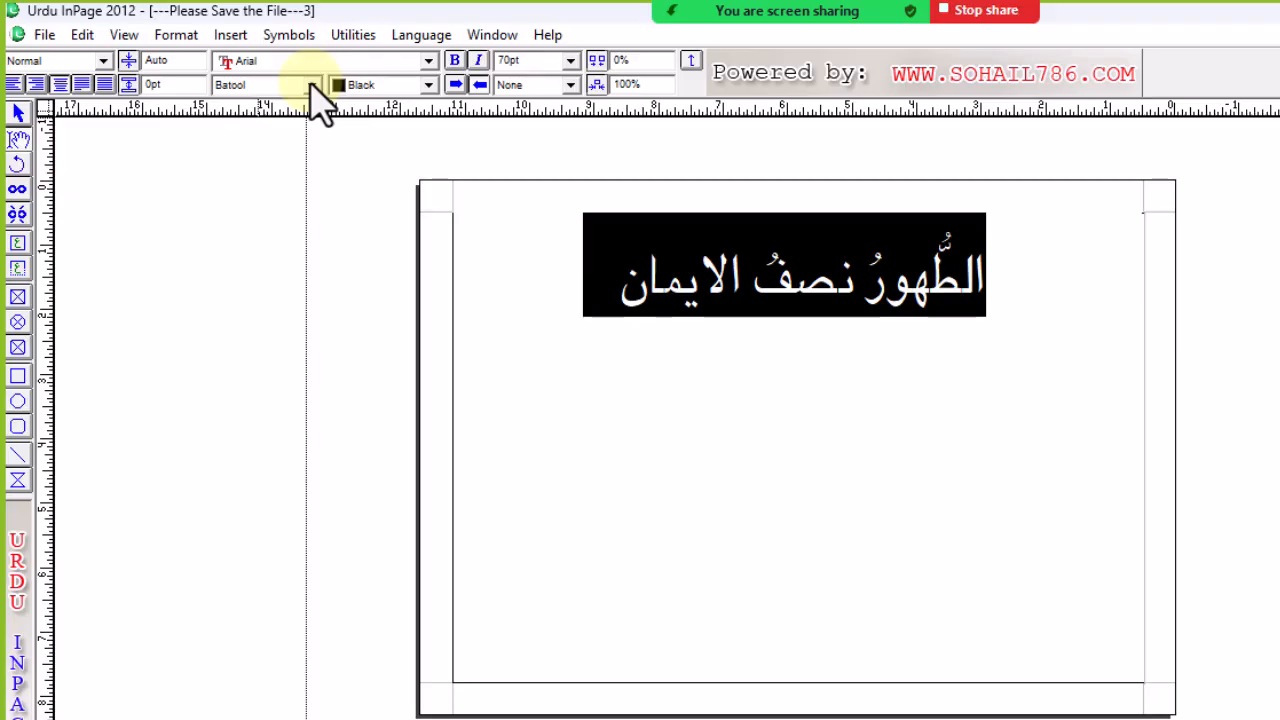
Change the line's font to Bombay Black and enlarge it to 99 pt.
{"action": "left_click", "coordinate": [312, 85]}
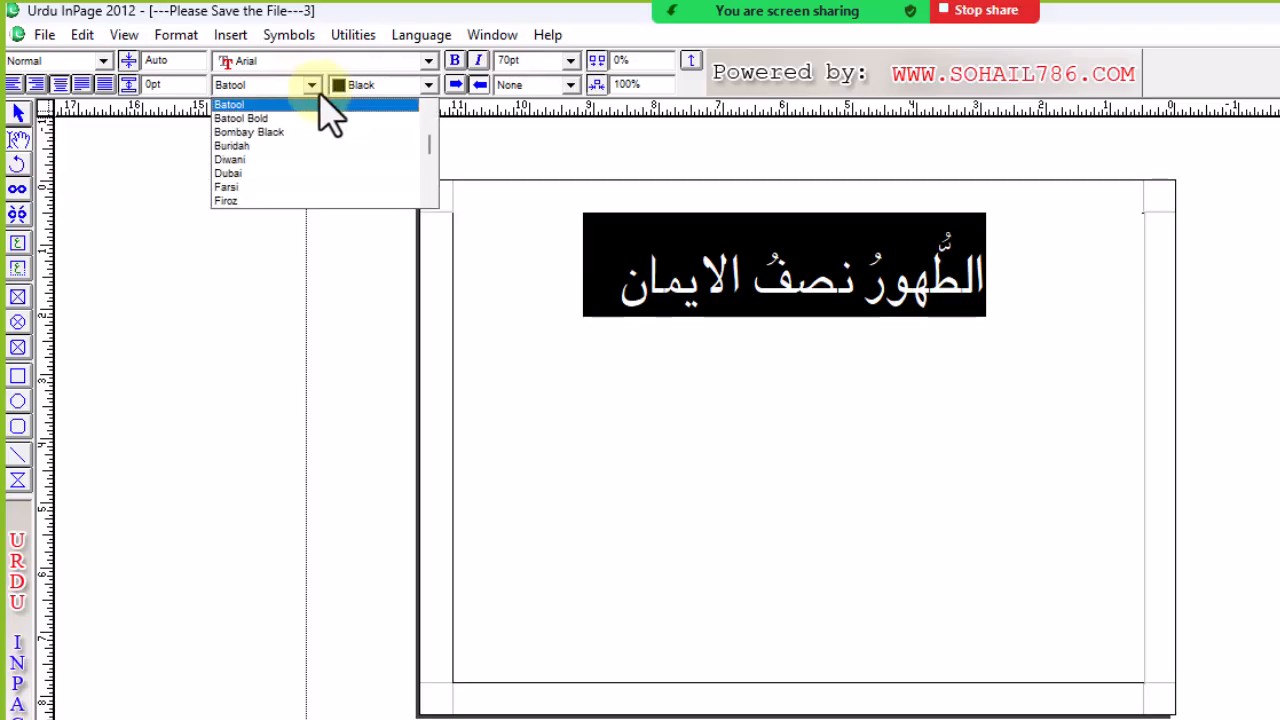
{"action": "left_click", "coordinate": [290, 133]}
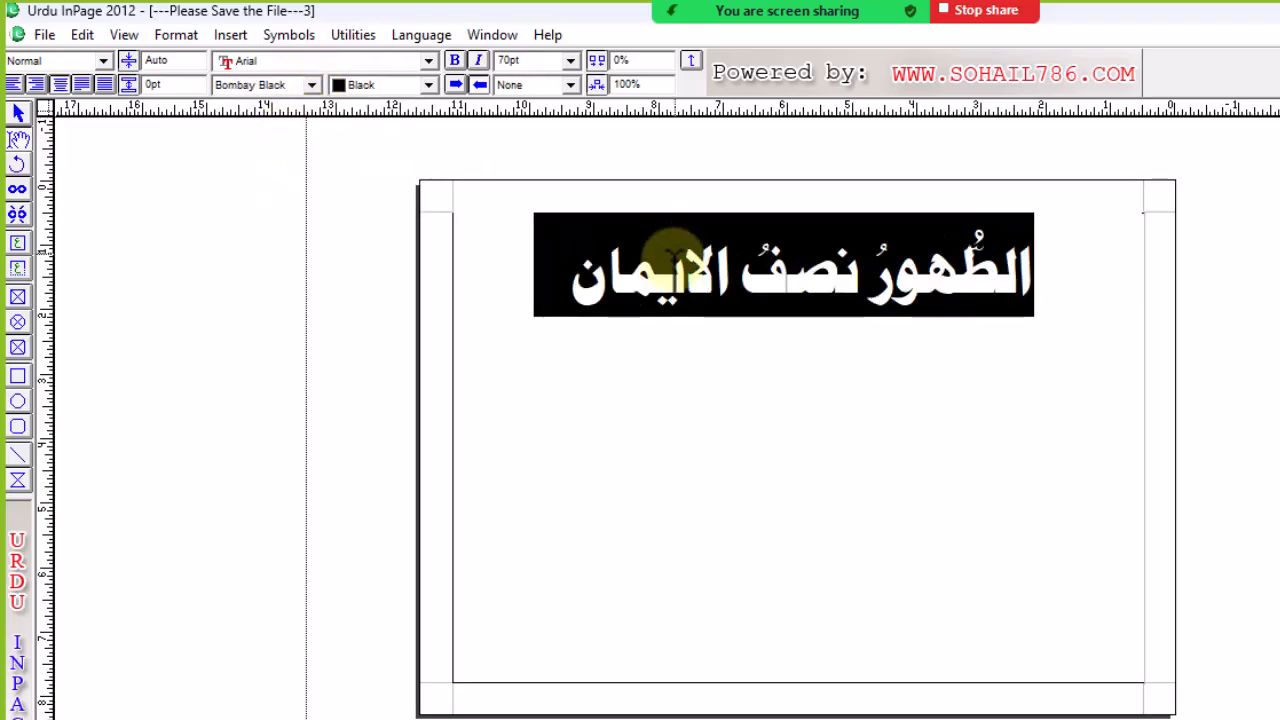
{"action": "left_click_drag", "start_coordinate": [560, 286], "coordinate": [1028, 320]}
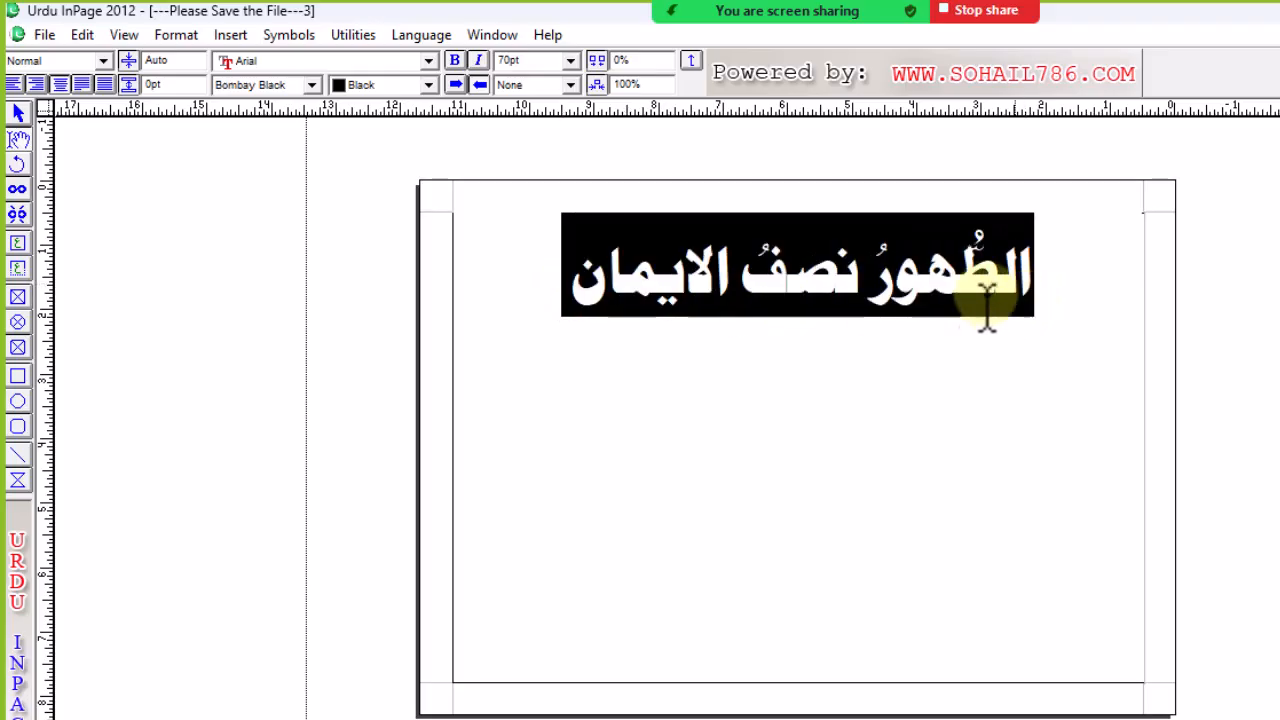
{"action": "key", "text": "ctrl+shift+period"}
{"action": "key", "text": "ctrl+shift+period"}
{"action": "key", "text": "ctrl+shift+period"}
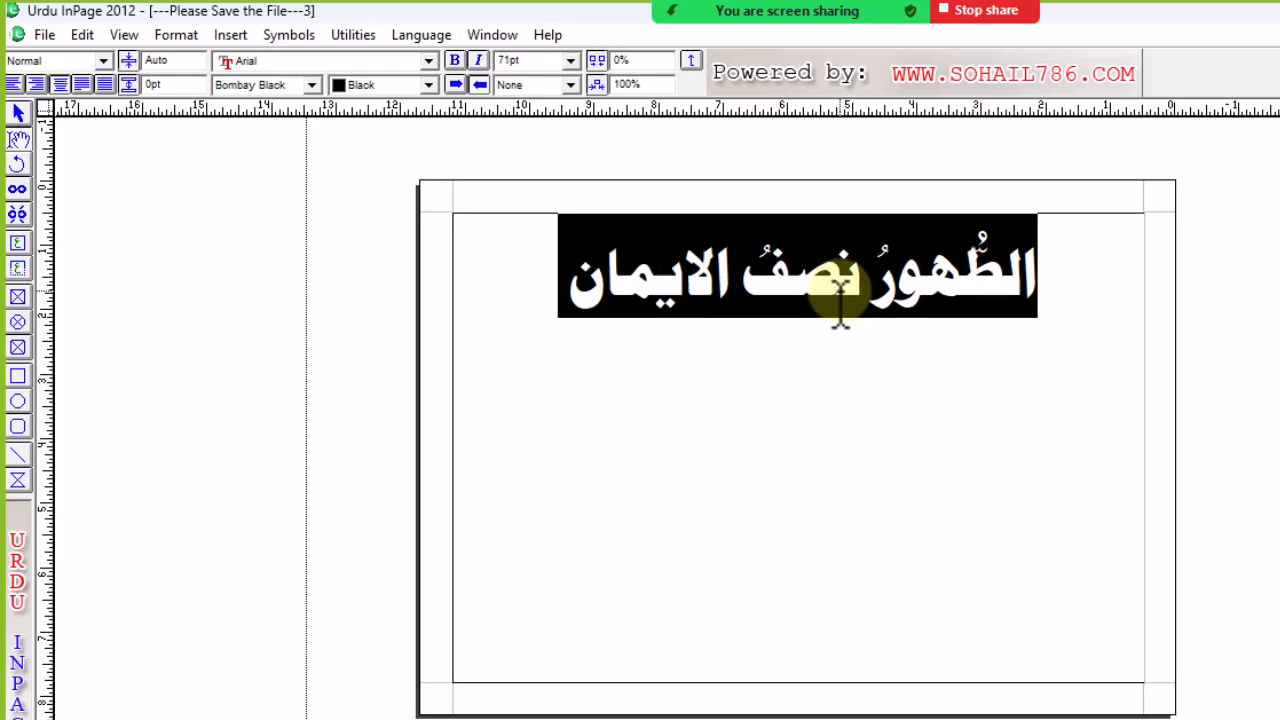
{"action": "key", "text": "ctrl+shift+period"}
{"action": "key", "text": "ctrl+shift+period"}
{"action": "key", "text": "ctrl+shift+period"}
{"action": "key", "text": "ctrl+shift+period"}
{"action": "key", "text": "ctrl+shift+period"}
{"action": "key", "text": "ctrl+shift+period"}
{"action": "key", "text": "ctrl+shift+period"}
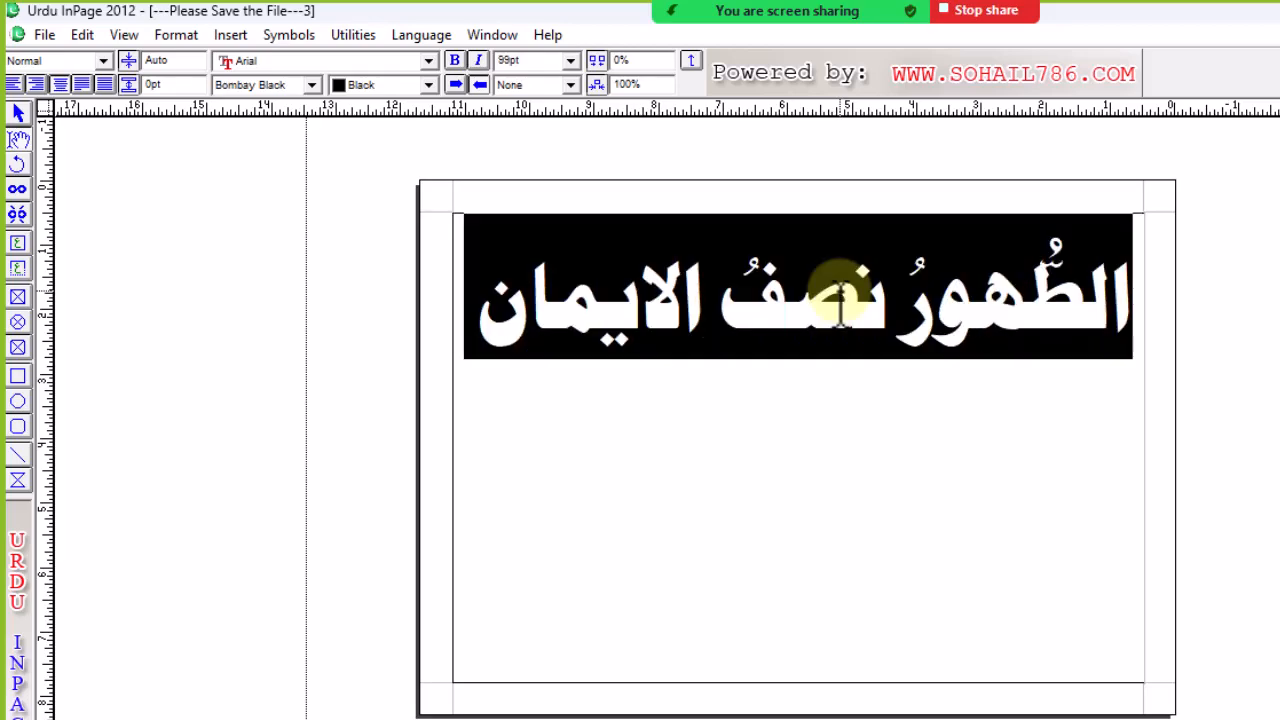
Add a new line reading "ترجمہ" below the Arabic line in the text box.
{"action": "left_click", "coordinate": [838, 296]}
{"action": "left_click", "coordinate": [485, 330]}
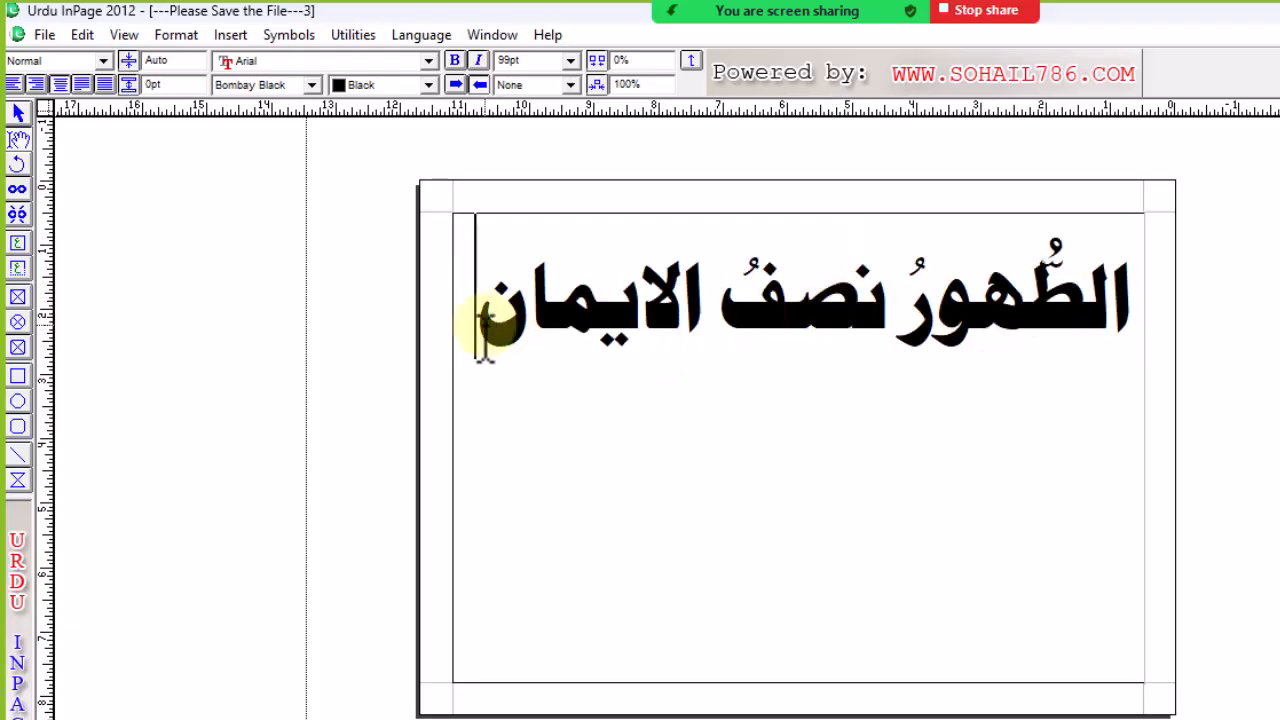
{"action": "key", "text": "Return"}
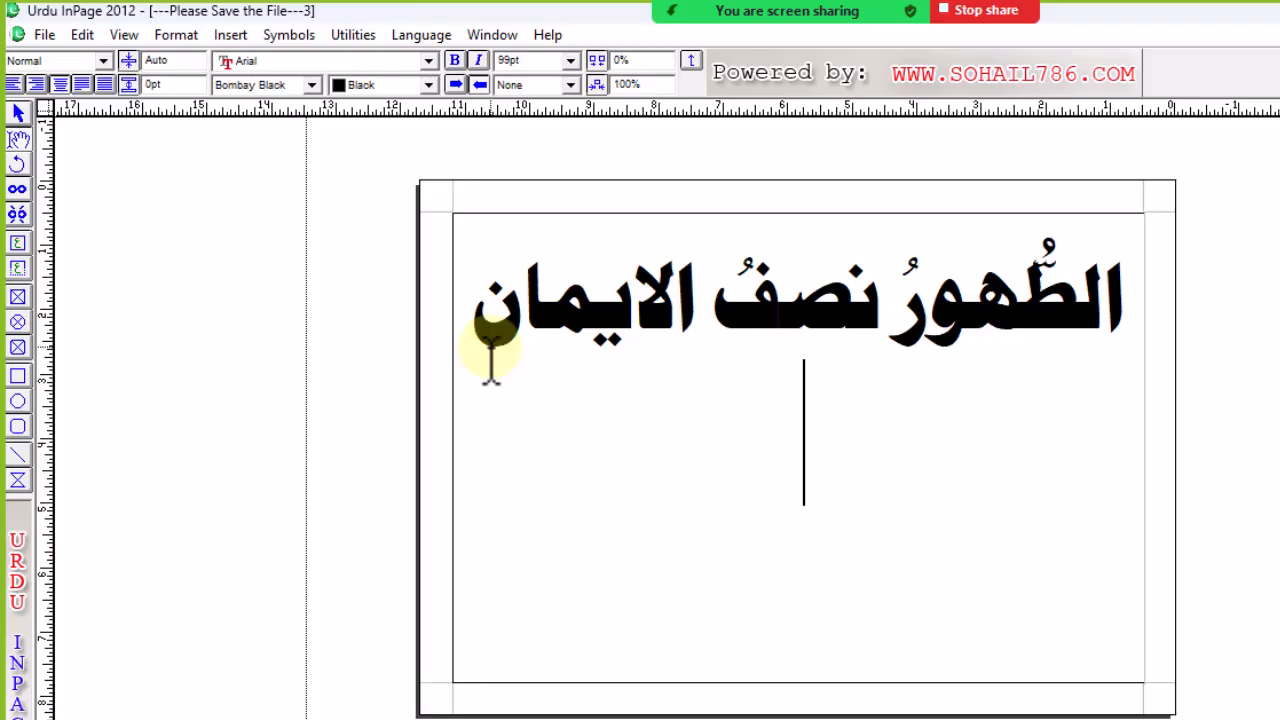
{"action": "type", "text": "ترجمہ"}
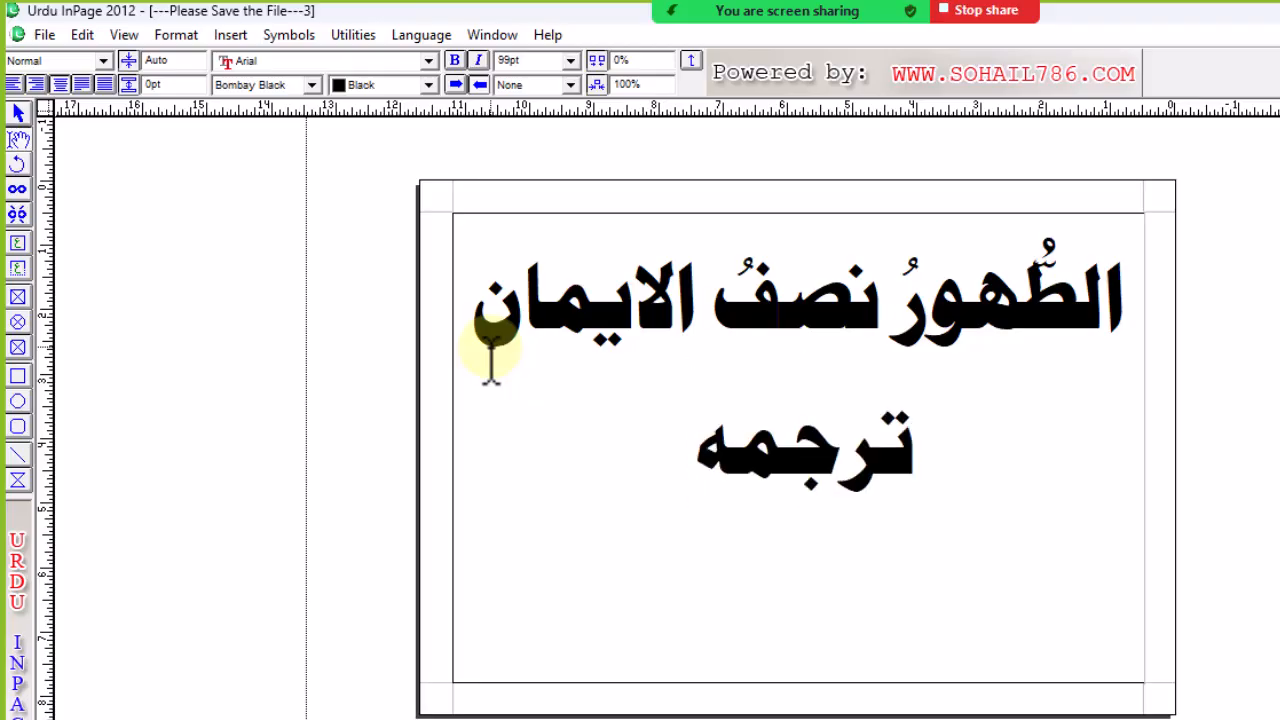
Add a colon after "ترجمہ" on the second line and change that line's font to Unwan.
{"action": "type", "text": ":"}
{"action": "left_click_drag", "start_coordinate": [666, 434], "coordinate": [930, 462]}
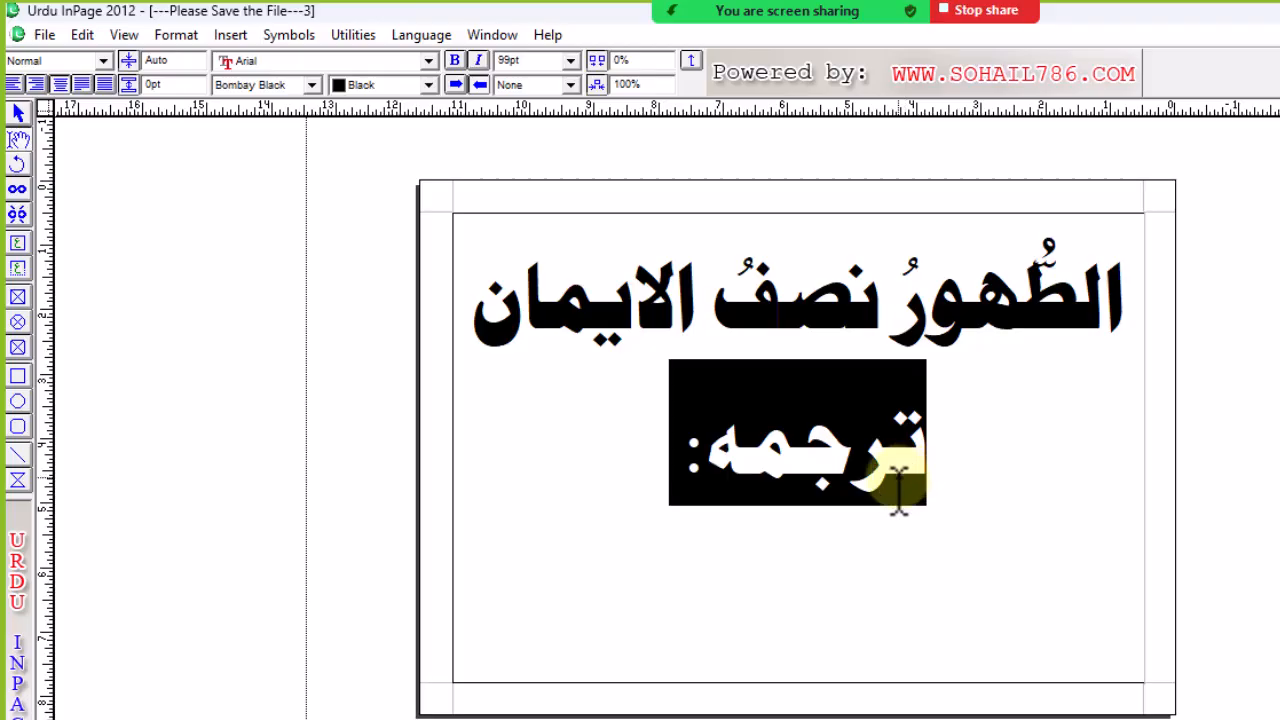
{"action": "left_click", "coordinate": [311, 84]}
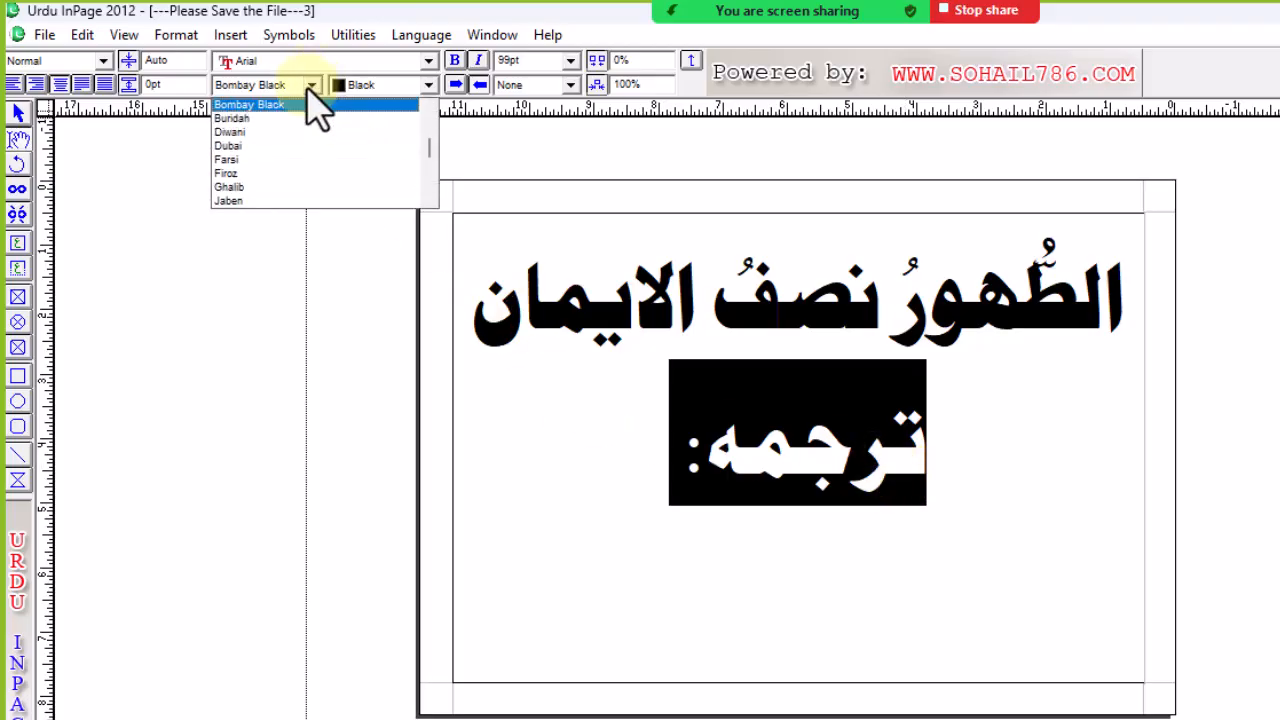
{"action": "key", "text": "u"}
{"action": "key", "text": "Return"}
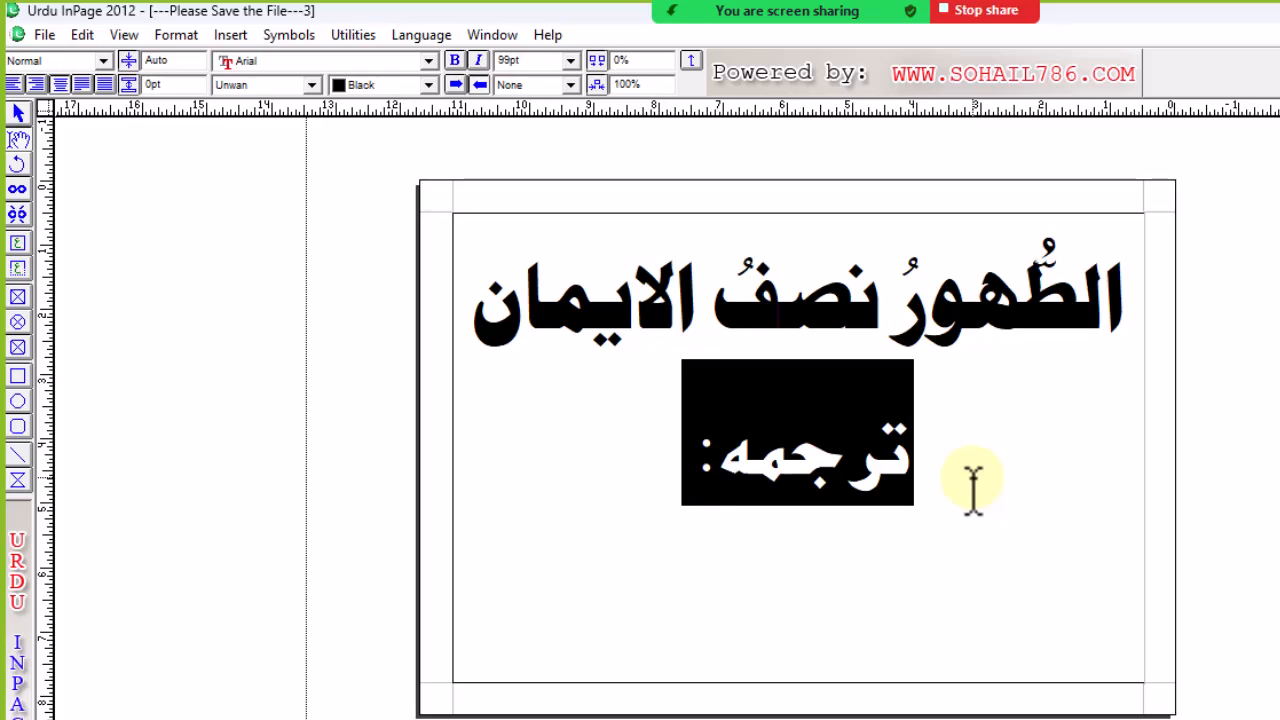
Align the "ترجمہ:" line to the right and reduce its font size to 72 pt.
{"action": "key", "text": "ctrl+r"}
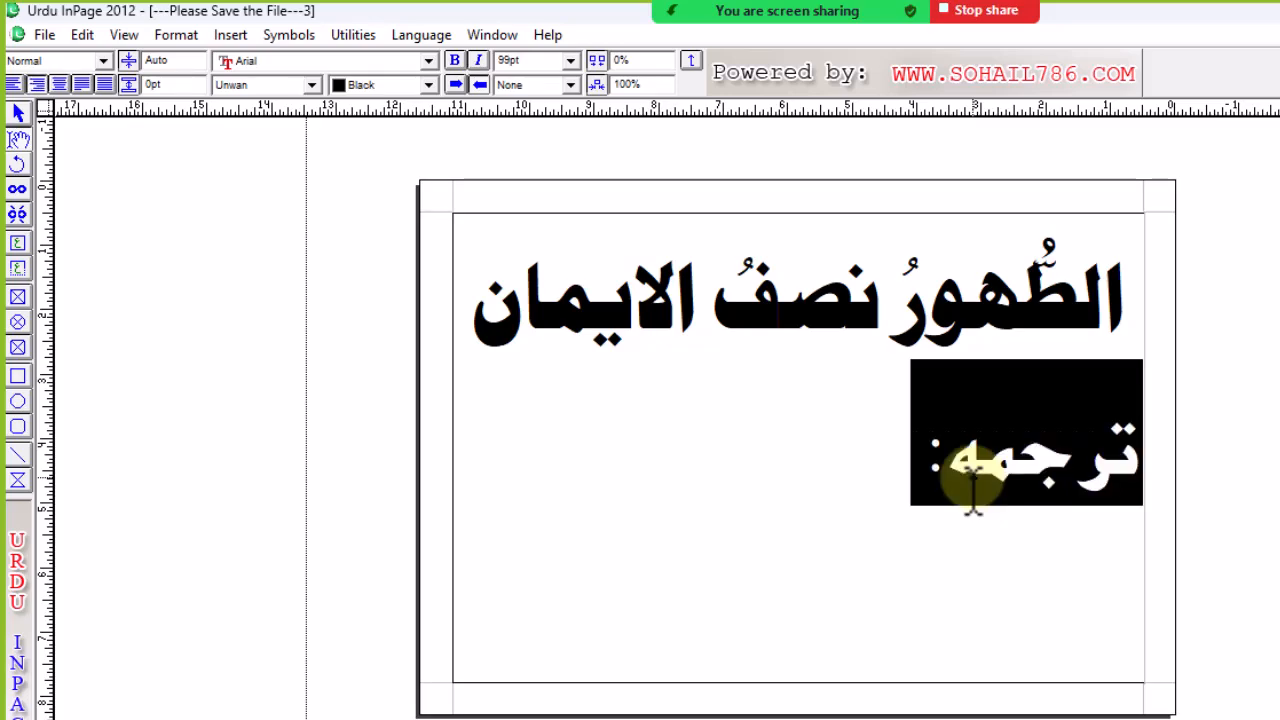
{"action": "key", "text": "F7"}
{"action": "key", "text": "F7"}
{"action": "key", "text": "F7"}
{"action": "key", "text": "F7"}
{"action": "key", "text": "F7"}
{"action": "key", "text": "F7"}
{"action": "key", "text": "F7"}
{"action": "key", "text": "F7"}
{"action": "key", "text": "F7"}
{"action": "key", "text": "F7"}
{"action": "key", "text": "F7"}
{"action": "key", "text": "F7"}
{"action": "key", "text": "F7"}
{"action": "key", "text": "F7"}
{"action": "key", "text": "F7"}
{"action": "key", "text": "F7"}
{"action": "key", "text": "F7"}
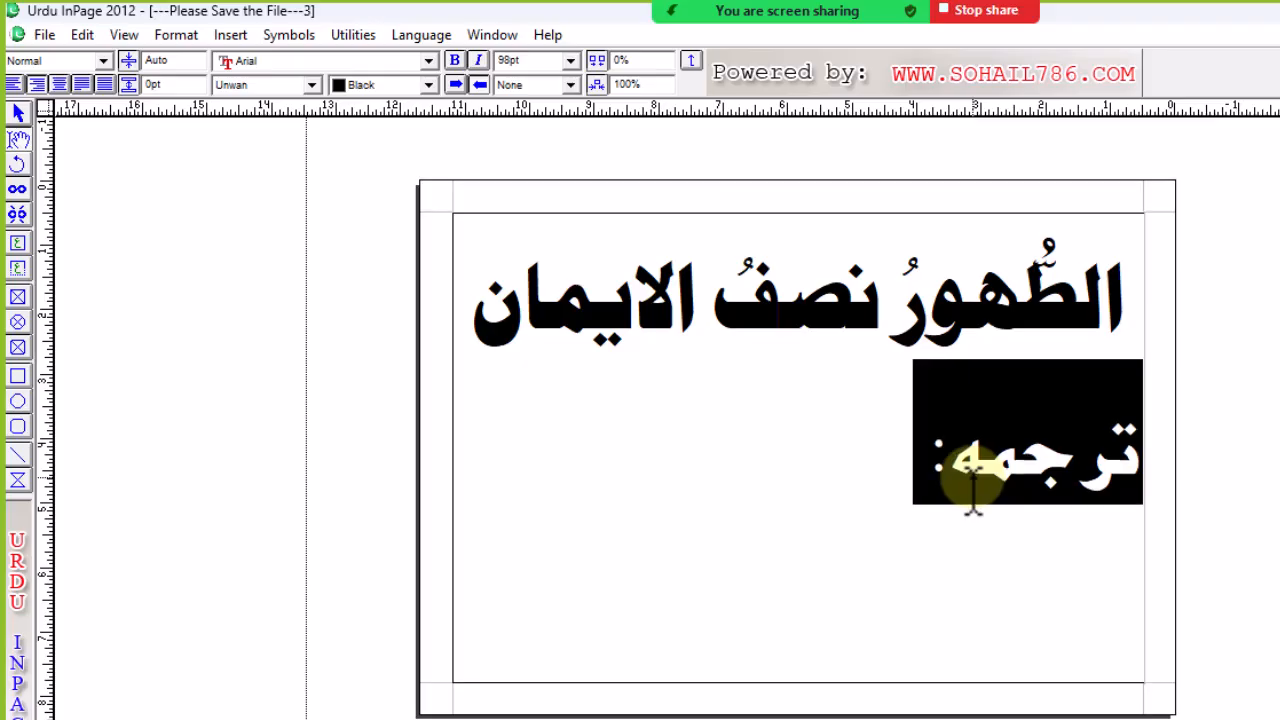
{"action": "key", "text": "F7"}
{"action": "key", "text": "F7"}
{"action": "key", "text": "F7"}
{"action": "key", "text": "F7"}
{"action": "key", "text": "F7"}
{"action": "key", "text": "F7"}
{"action": "key", "text": "F7"}
{"action": "key", "text": "F7"}
{"action": "key", "text": "F7"}
{"action": "key", "text": "F7"}
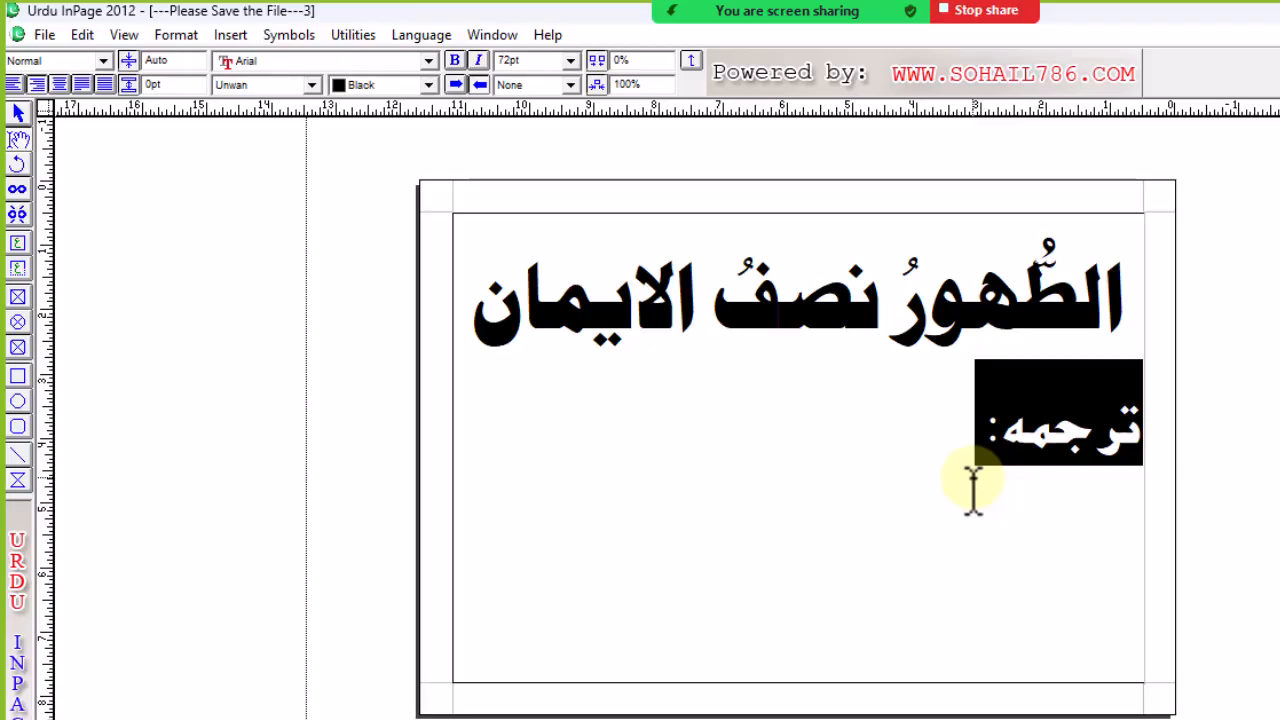
Copy the Urdu translation "پاکی آدھا ایمان ہے" from the other open document and paste it after "ترجمہ:".
{"action": "left_click", "coordinate": [973, 487]}
{"action": "key", "text": "ctrl+Tab"}
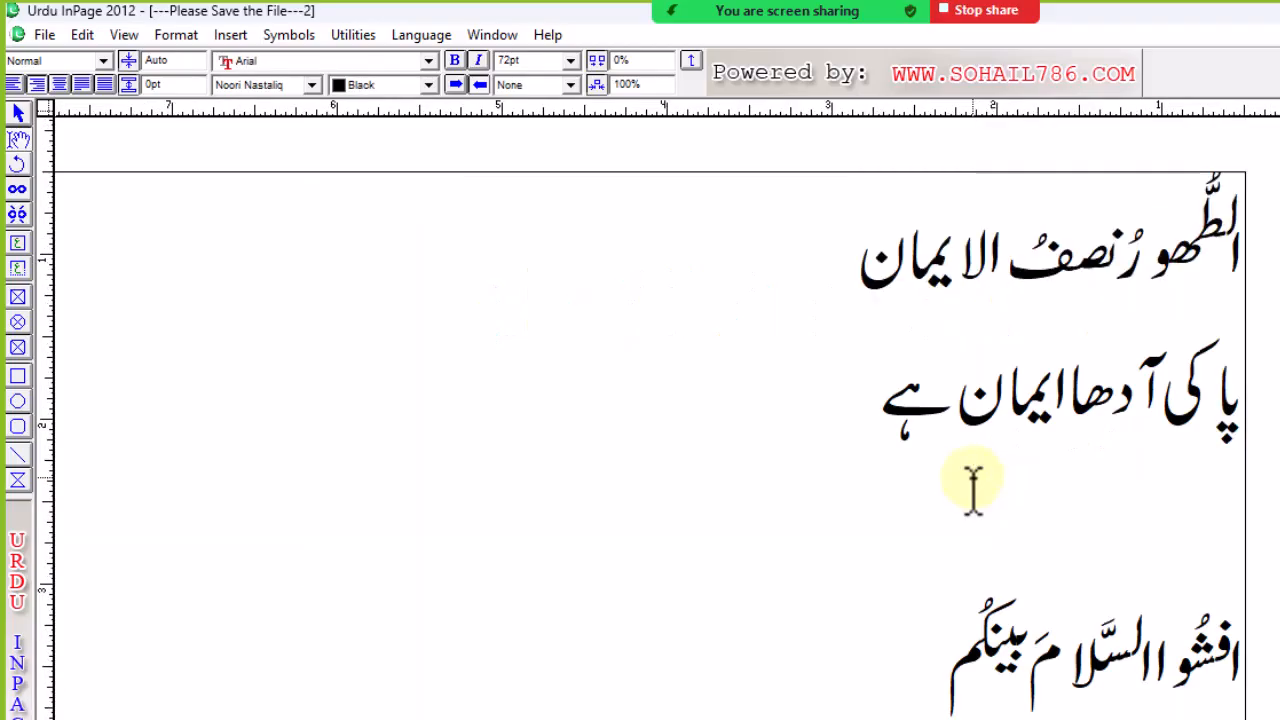
{"action": "left_click_drag", "start_coordinate": [857, 423], "coordinate": [1275, 430]}
{"action": "key", "text": "ctrl+c"}
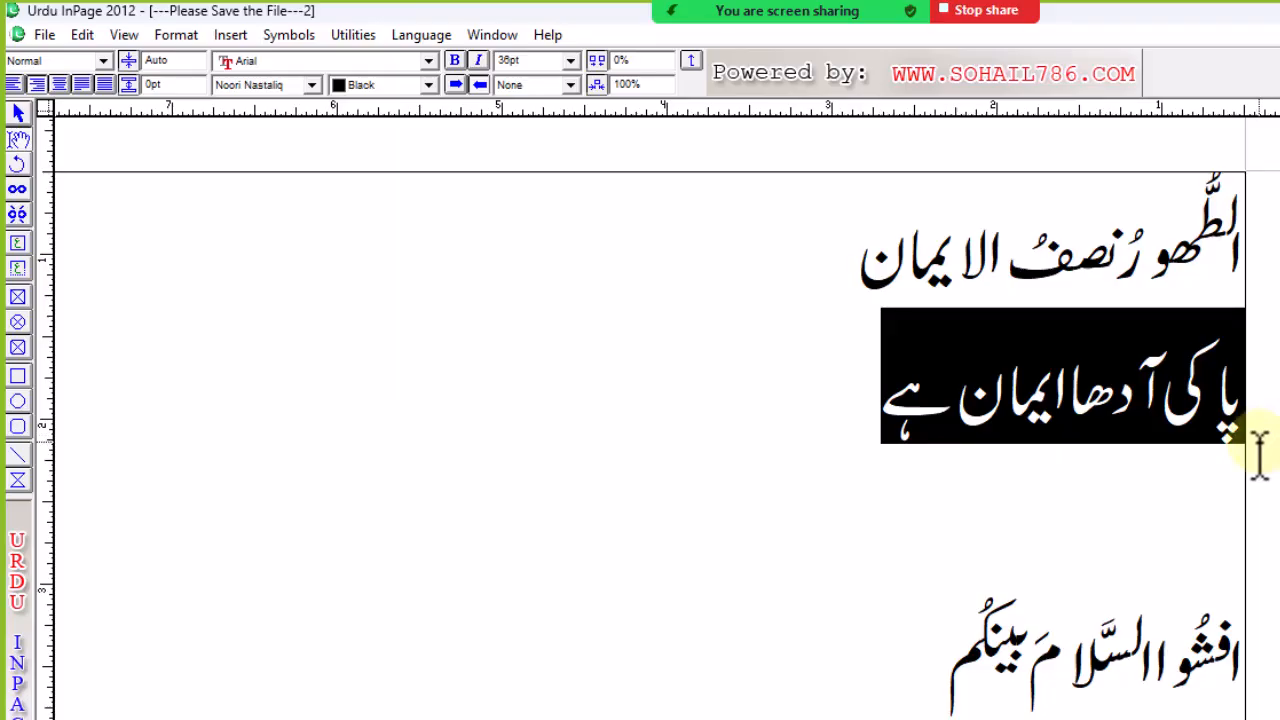
{"action": "key", "text": "ctrl+Tab"}
{"action": "key", "text": "ctrl+v"}
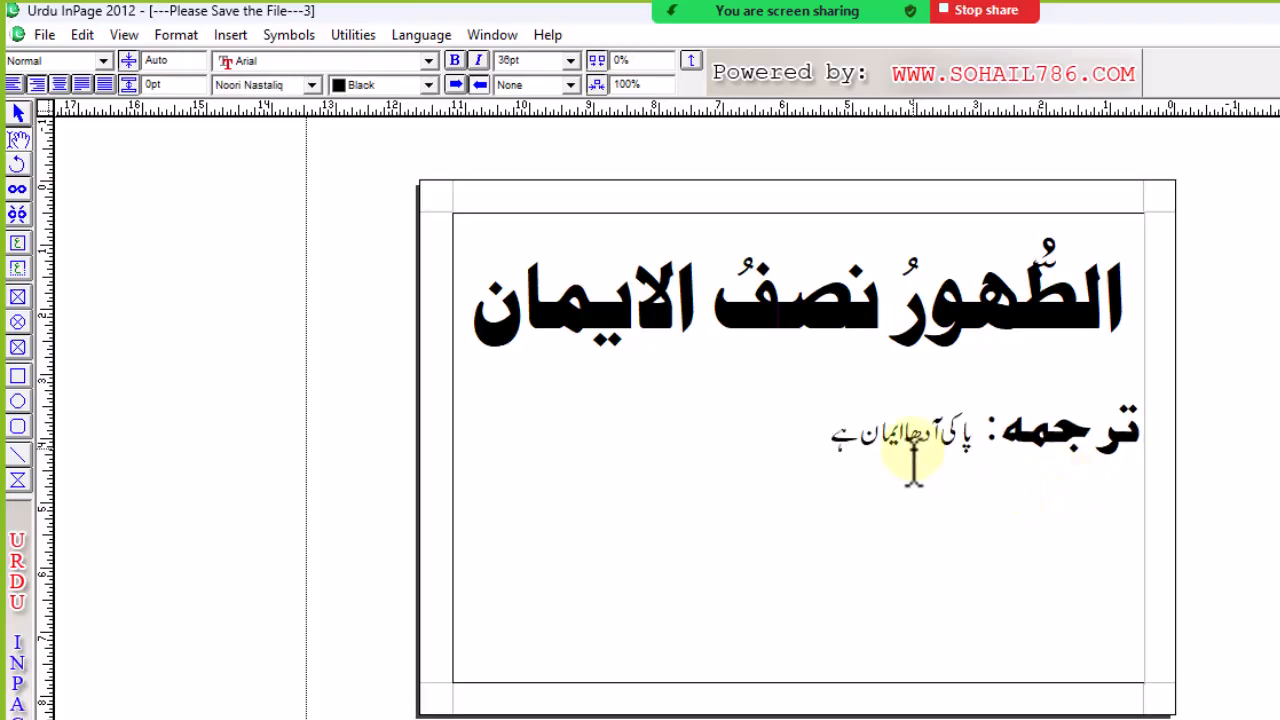
Resize the whole translation line, trying 30 pt and 70 pt before setting it to 90 pt.
{"action": "left_click_drag", "start_coordinate": [829, 423], "coordinate": [1143, 429]}
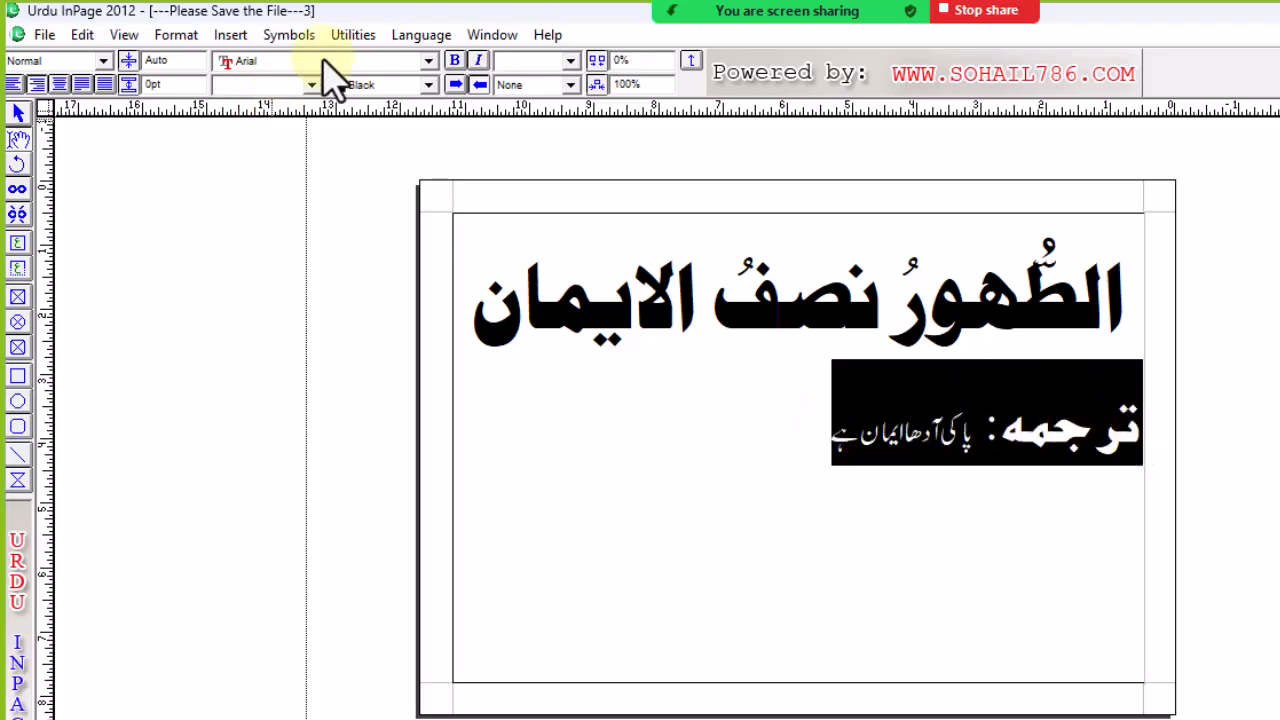
{"action": "type", "text": "30"}
{"action": "key", "text": "Return"}
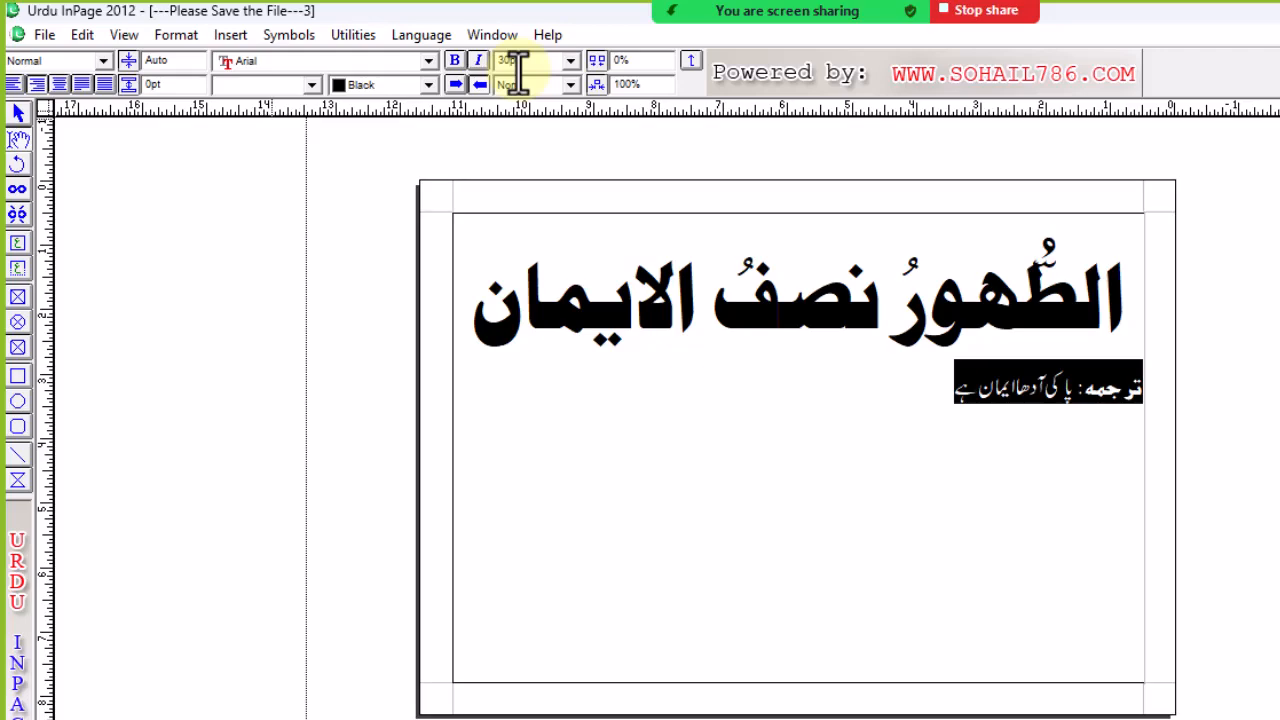
{"action": "double_click", "coordinate": [530, 61]}
{"action": "type", "text": "70"}
{"action": "key", "text": "Return"}
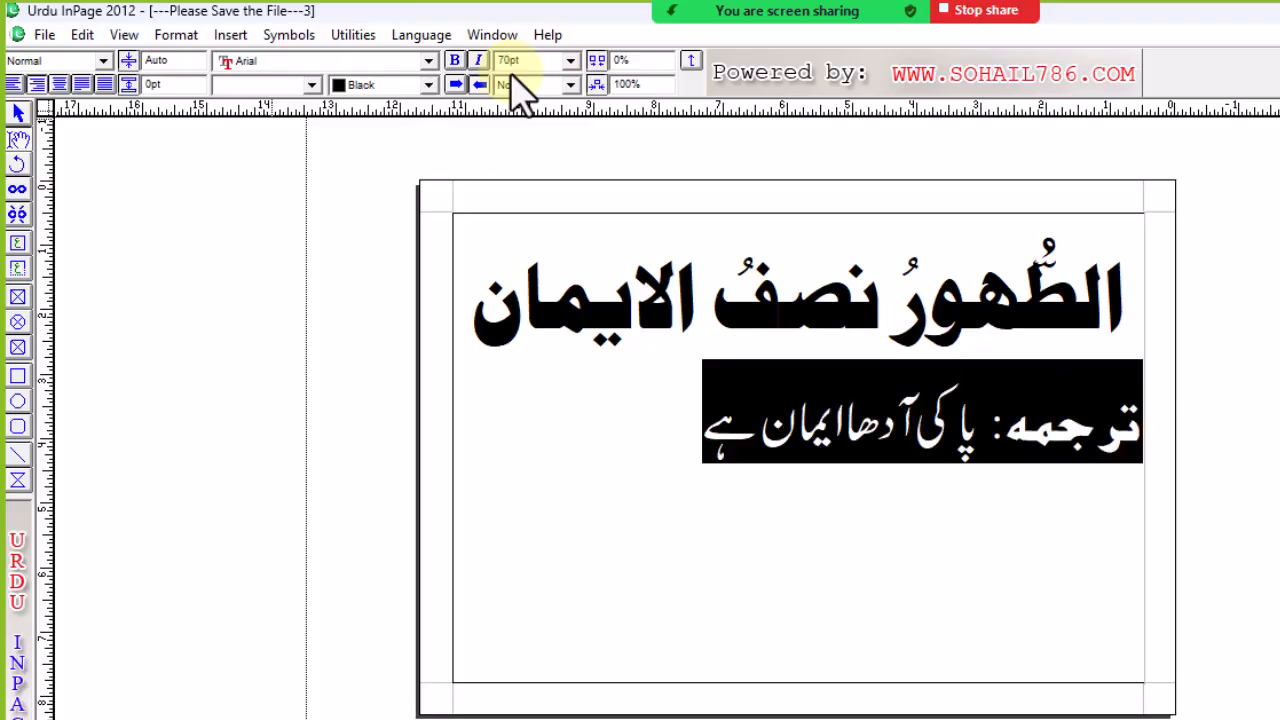
{"action": "double_click", "coordinate": [556, 61]}
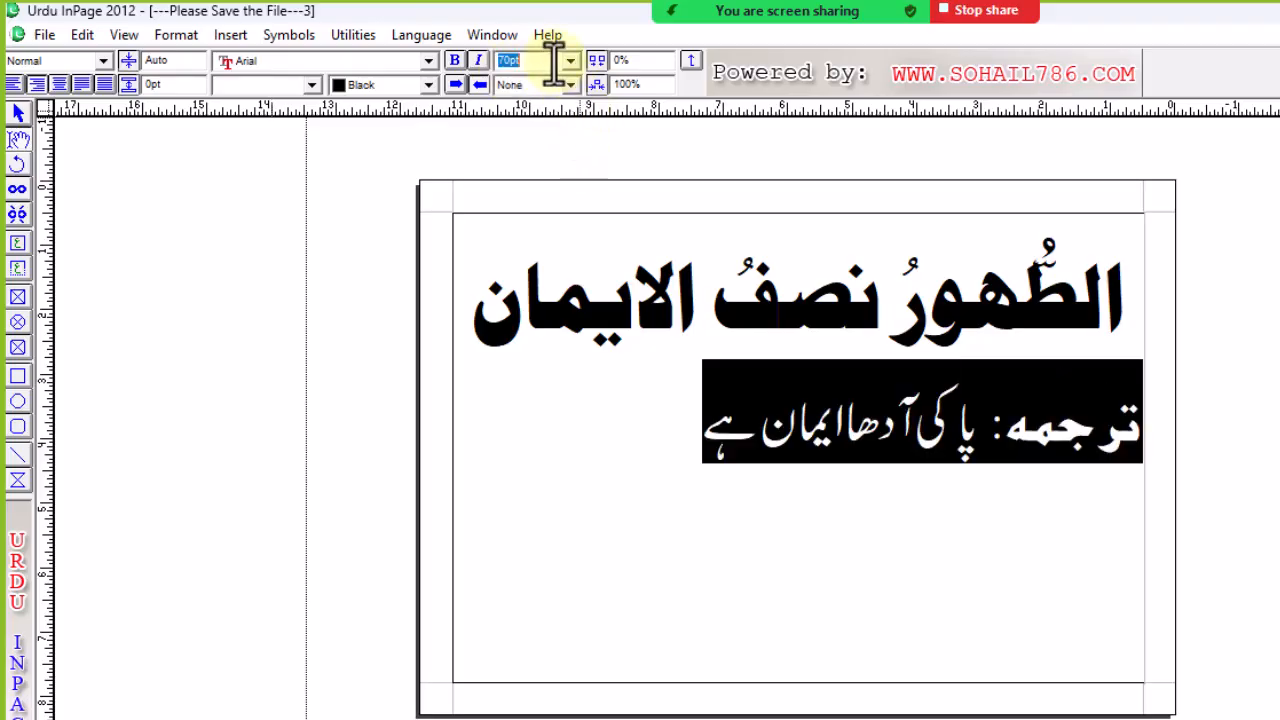
{"action": "type", "text": "90"}
{"action": "key", "text": "Return"}
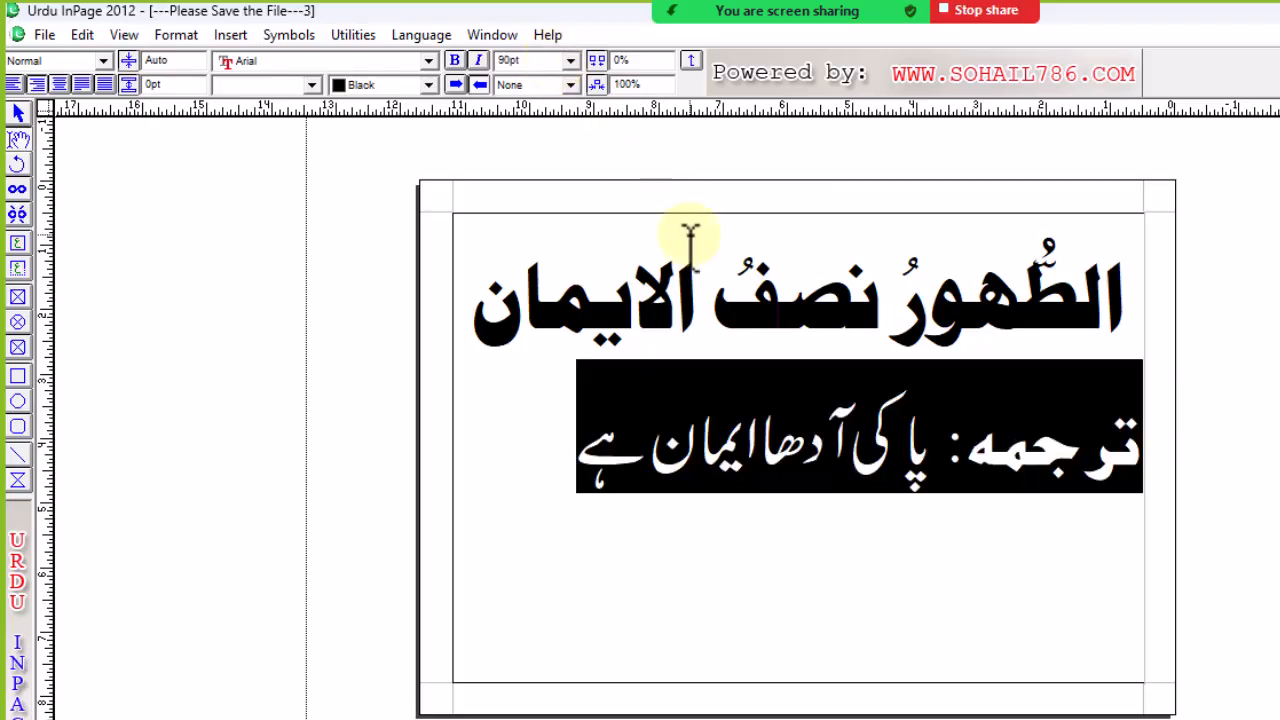
Centre the translation line and remove the extra space after its colon.
{"action": "left_click", "coordinate": [81, 84]}
{"action": "left_click", "coordinate": [968, 518]}
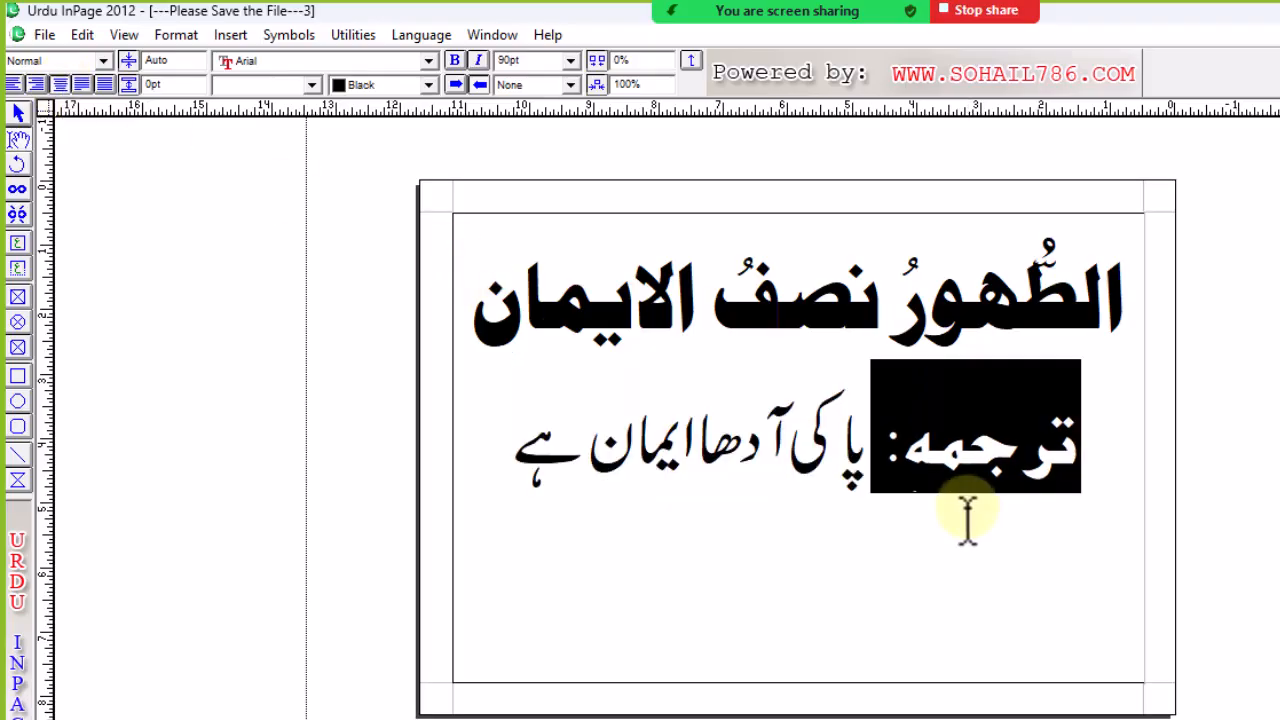
{"action": "left_click", "coordinate": [866, 458]}
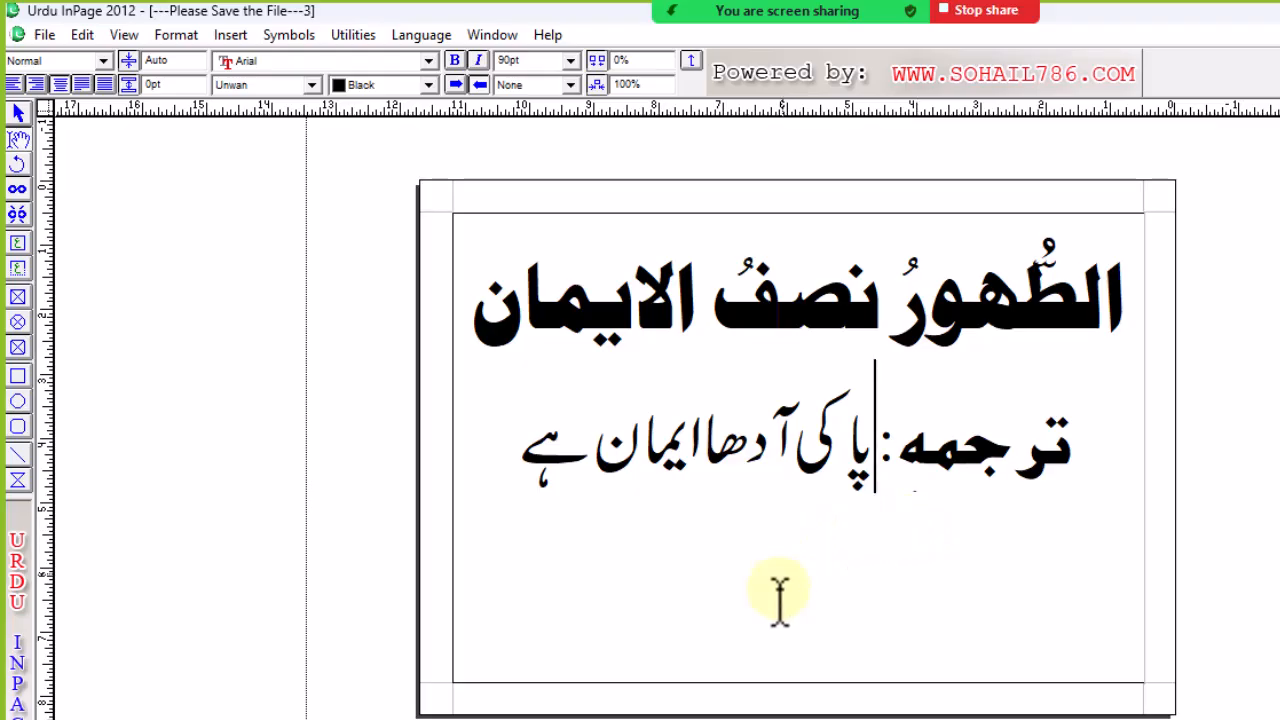
Add a new line reading "منجانب:" below the translation.
{"action": "left_click", "coordinate": [503, 465]}
{"action": "key", "text": "Return"}
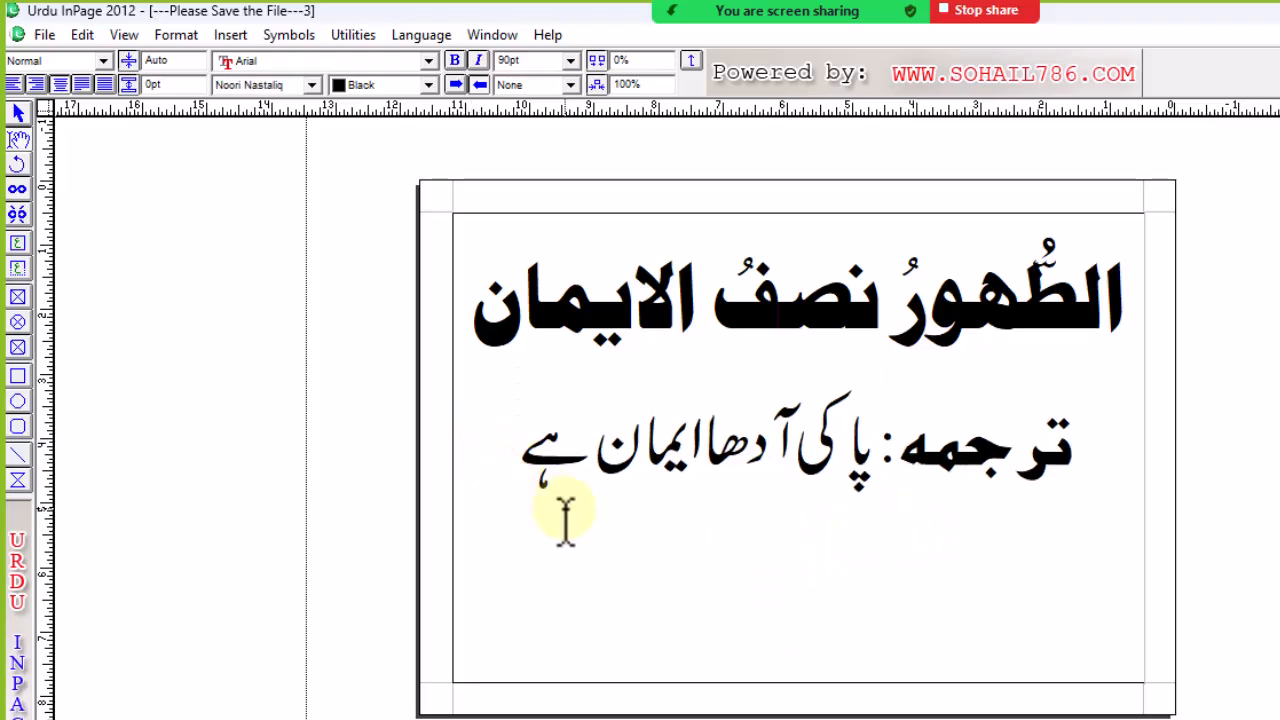
{"action": "type", "text": "منجانب"}
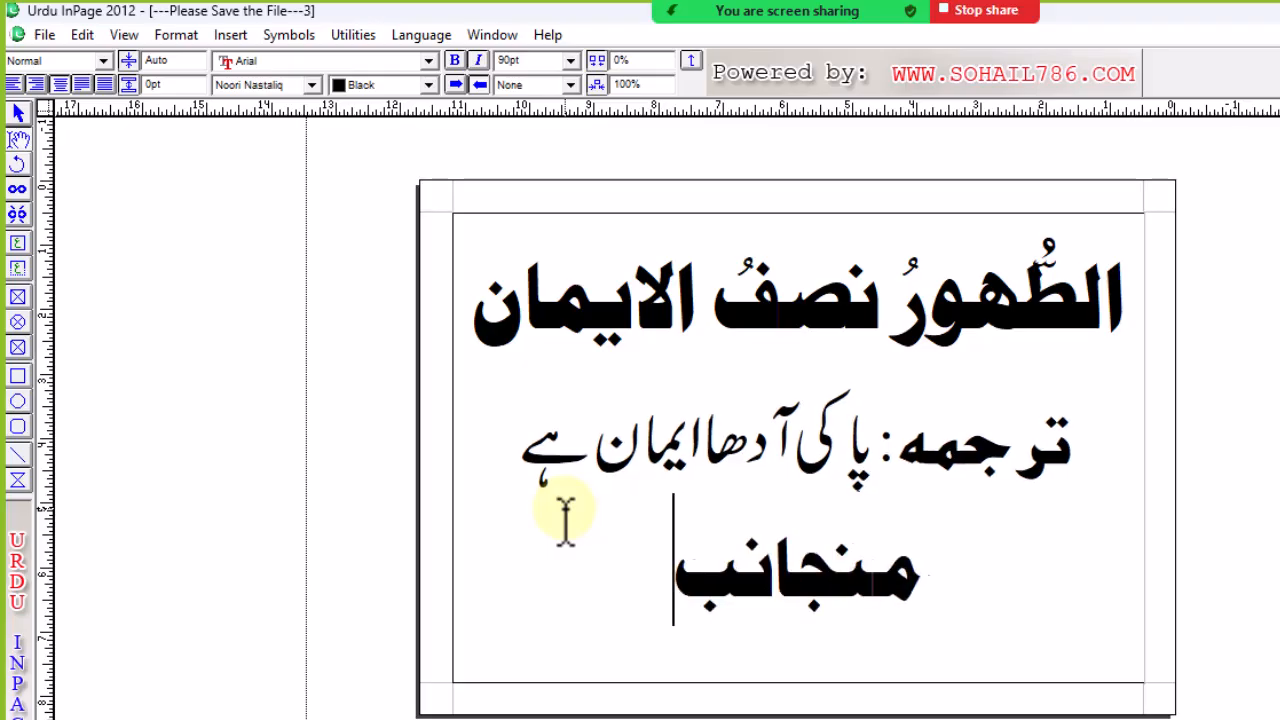
{"action": "type", "text": ":"}
Change the font of the "منجانب:" line to Unwan.
{"action": "left_click_drag", "start_coordinate": [651, 586], "coordinate": [957, 594]}
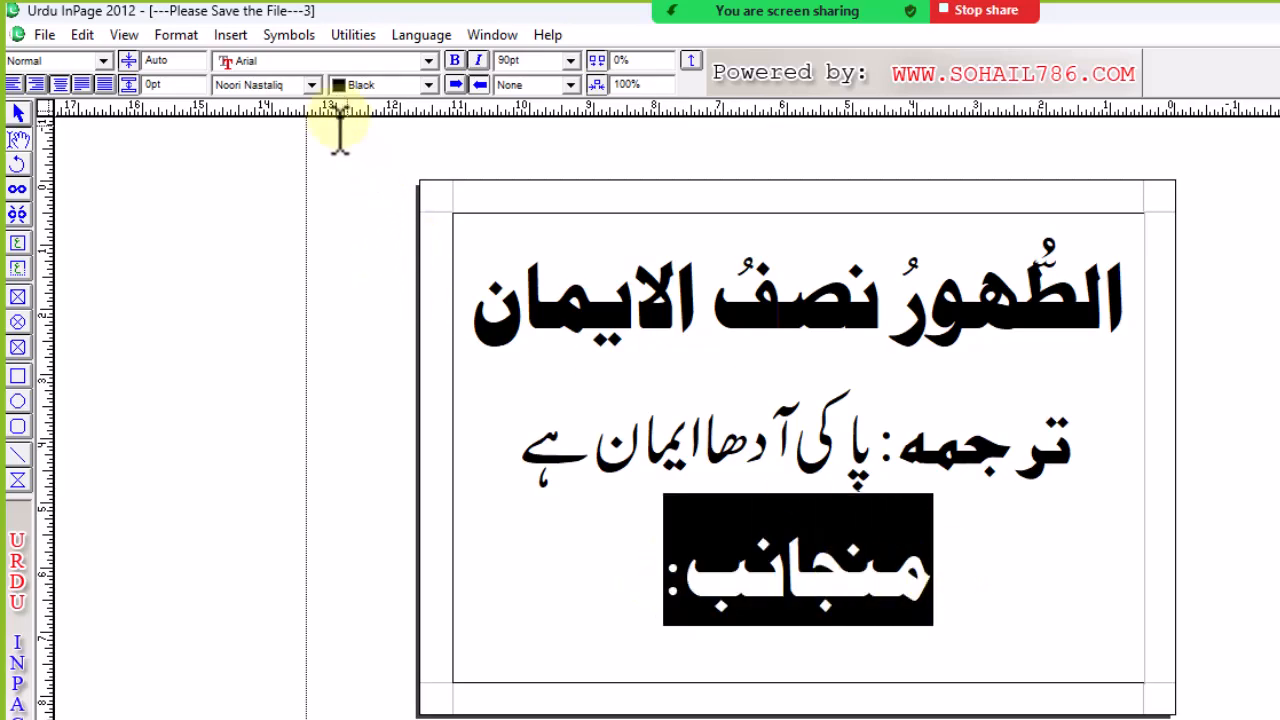
{"action": "left_click", "coordinate": [312, 85]}
{"action": "type", "text": "Unwan"}
{"action": "key", "text": "Return"}
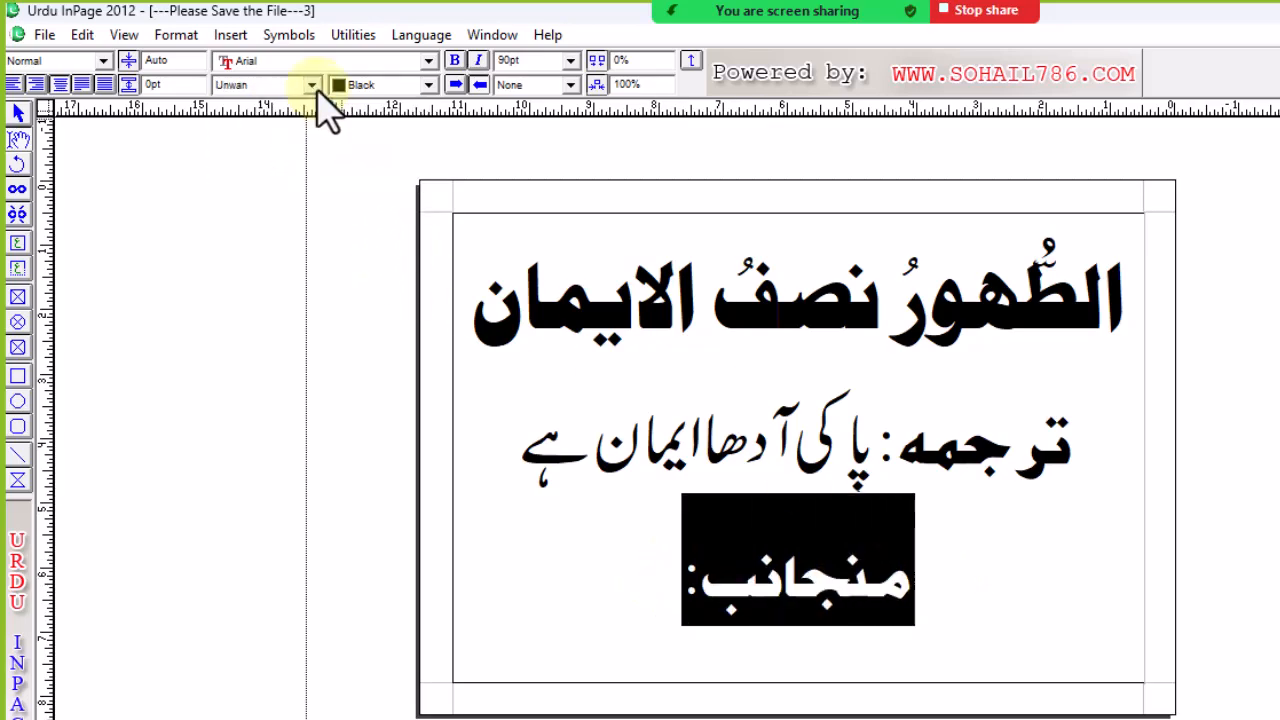
Open the recent file 123.inp, copy "احمد کمپیوٹر سینٹر" from it and paste it after "منجانب:" on the landscape page.
{"action": "left_click", "coordinate": [579, 605]}
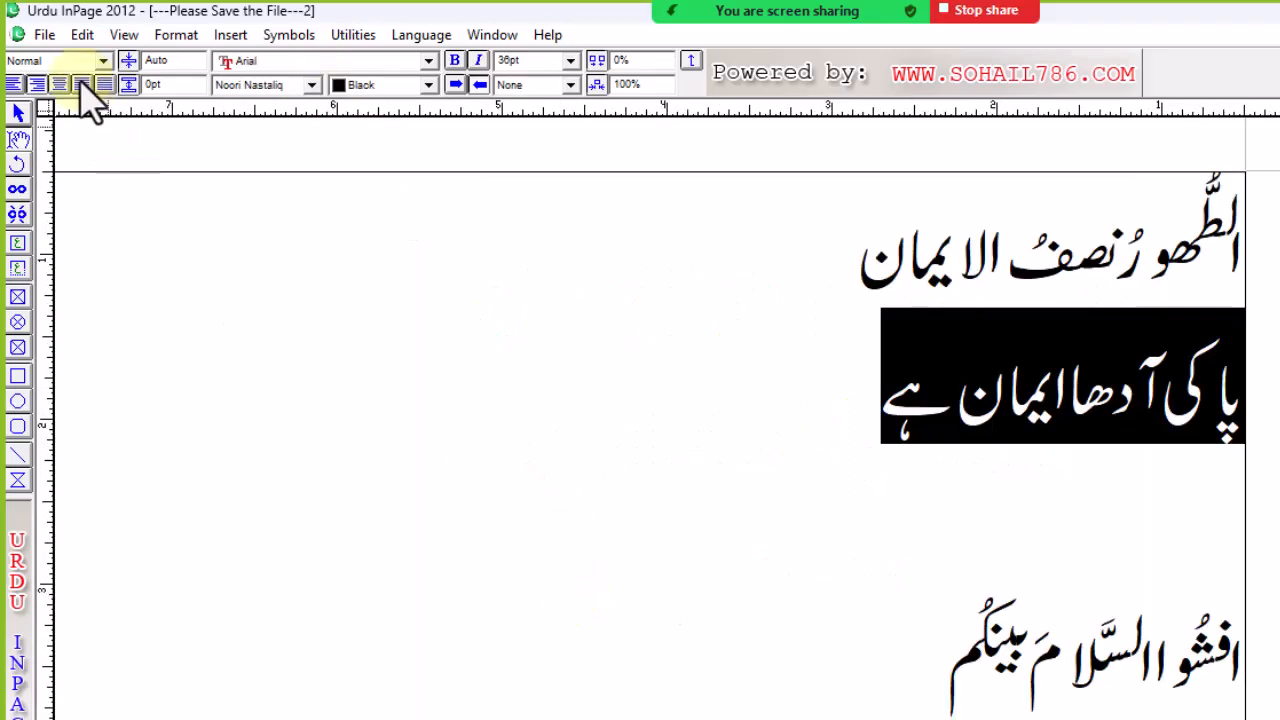
{"action": "left_click", "coordinate": [44, 34]}
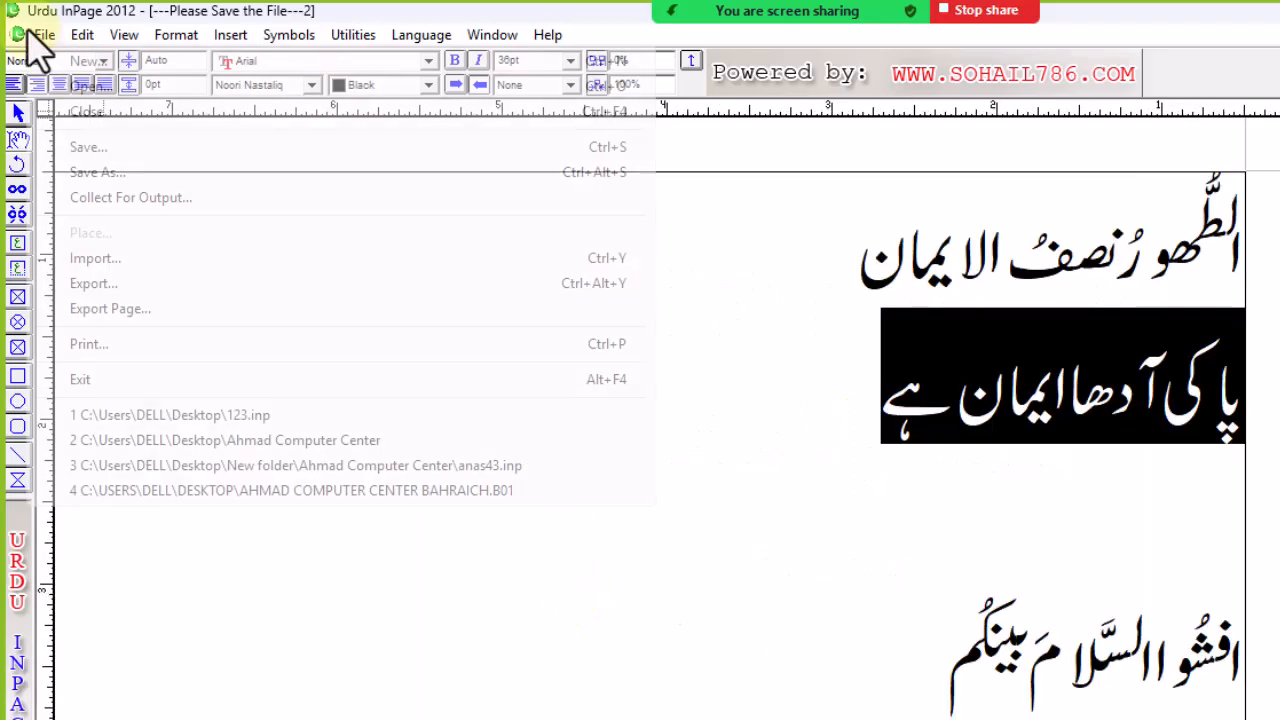
{"action": "left_click", "coordinate": [166, 418]}
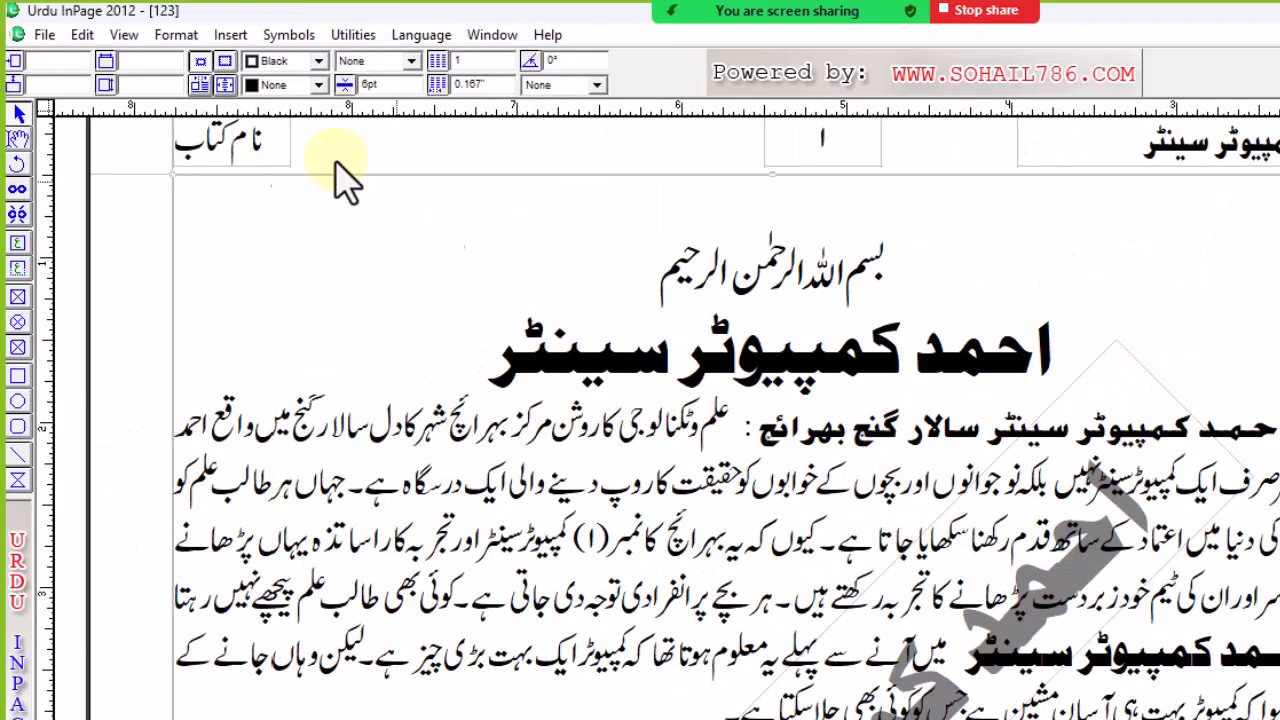
{"action": "left_click", "coordinate": [17, 112]}
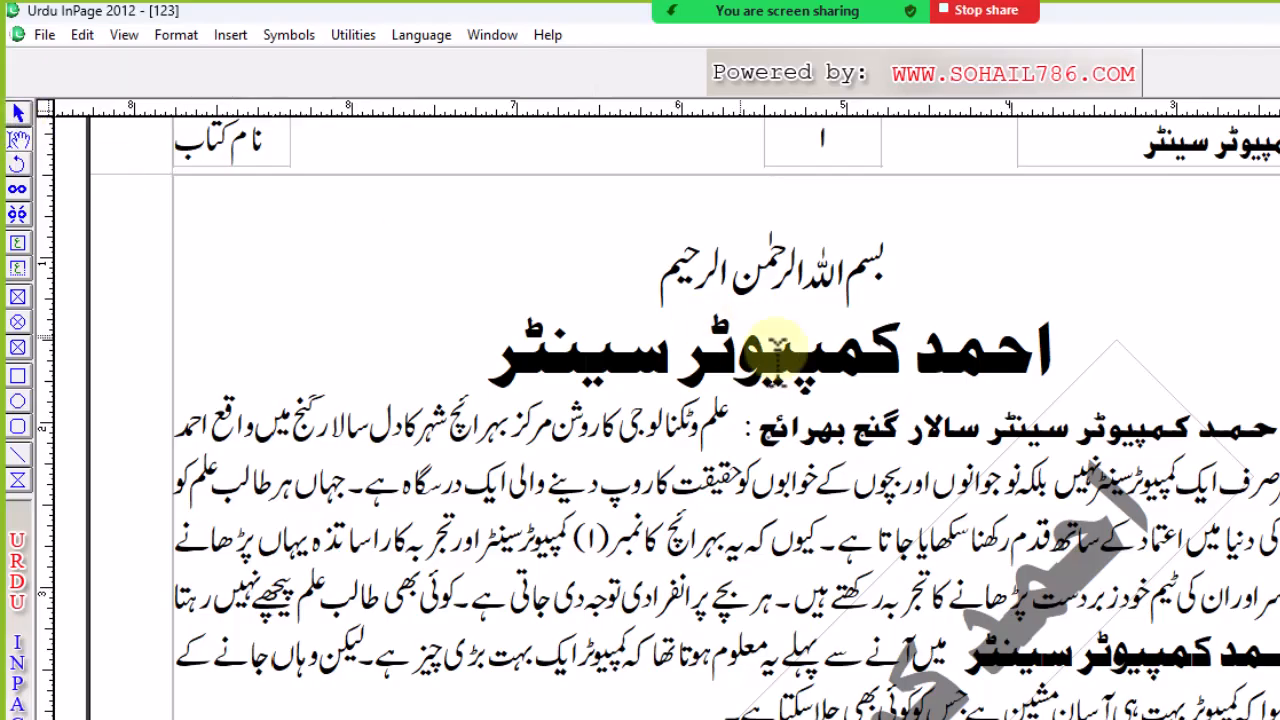
{"action": "left_click_drag", "start_coordinate": [1234, 422], "coordinate": [982, 470]}
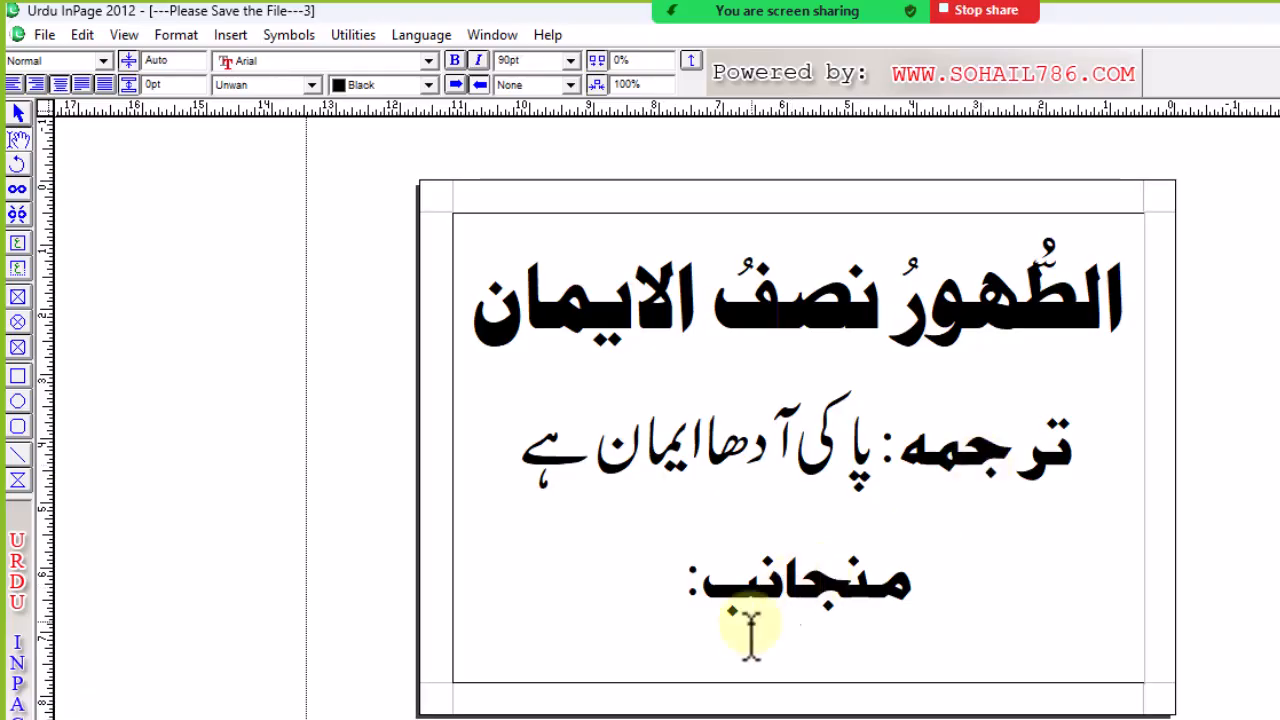
{"action": "type", "text": "احمد کمپیوٹر سینٹر"}
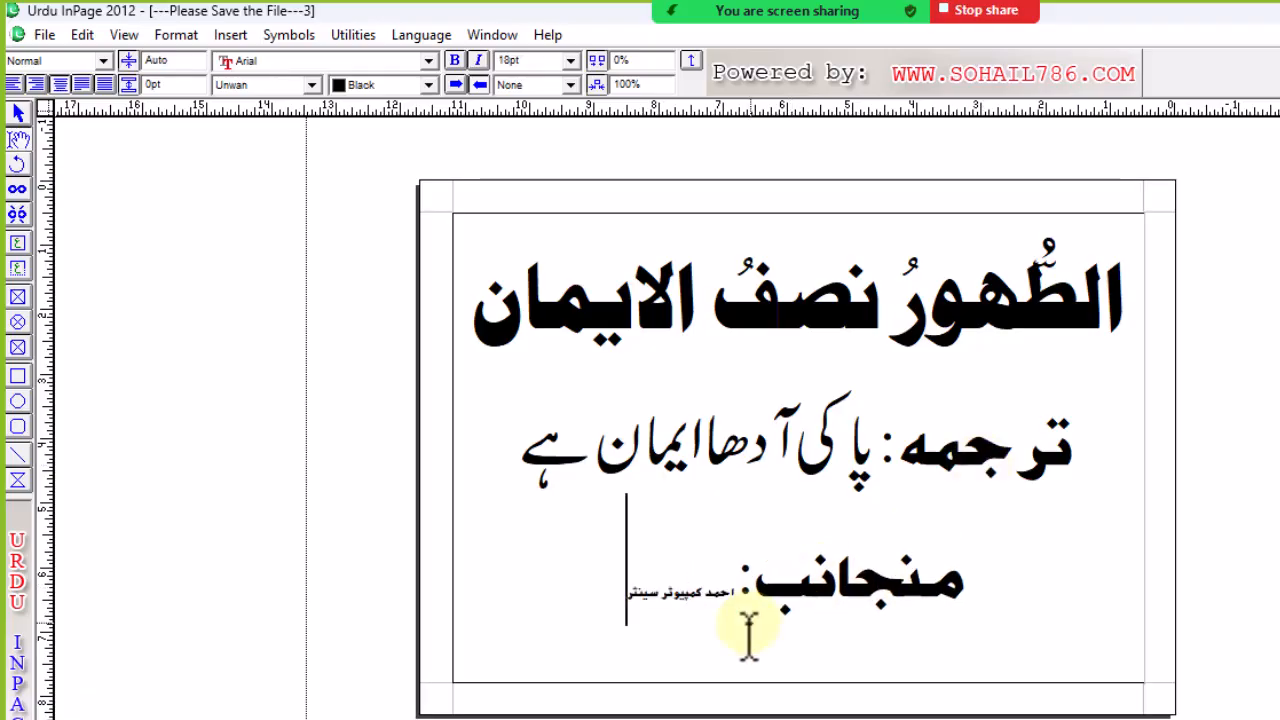
Set the whole "منجانب:" line to 90 pt.
{"action": "left_click_drag", "start_coordinate": [594, 620], "coordinate": [972, 632]}
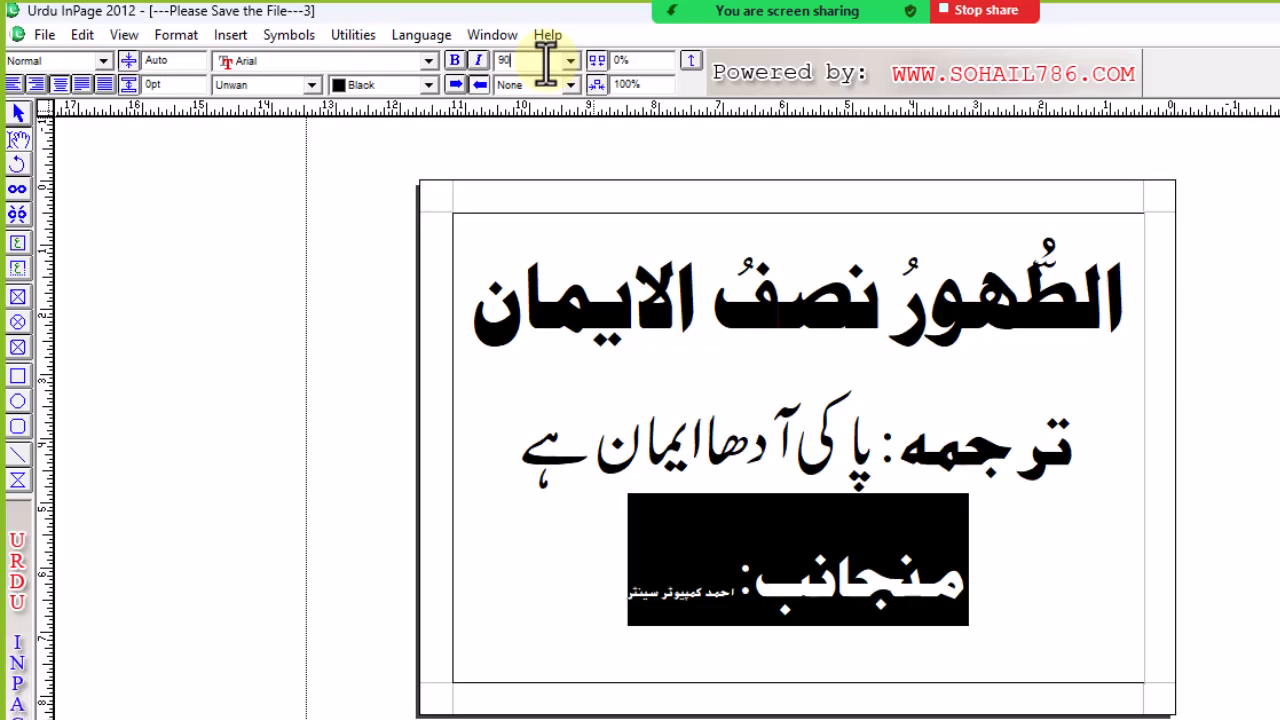
{"action": "left_click", "coordinate": [545, 65]}
{"action": "type", "text": "90"}
{"action": "key", "text": "Return"}
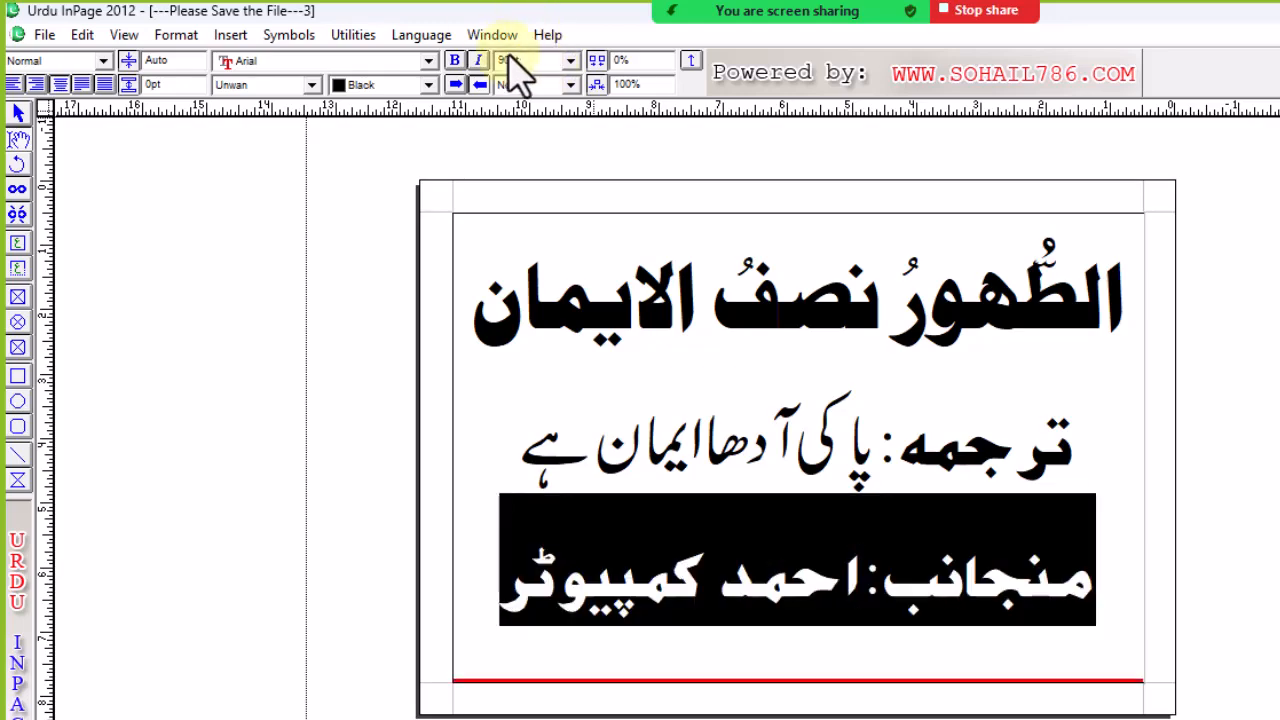
{"action": "double_click", "coordinate": [540, 62]}
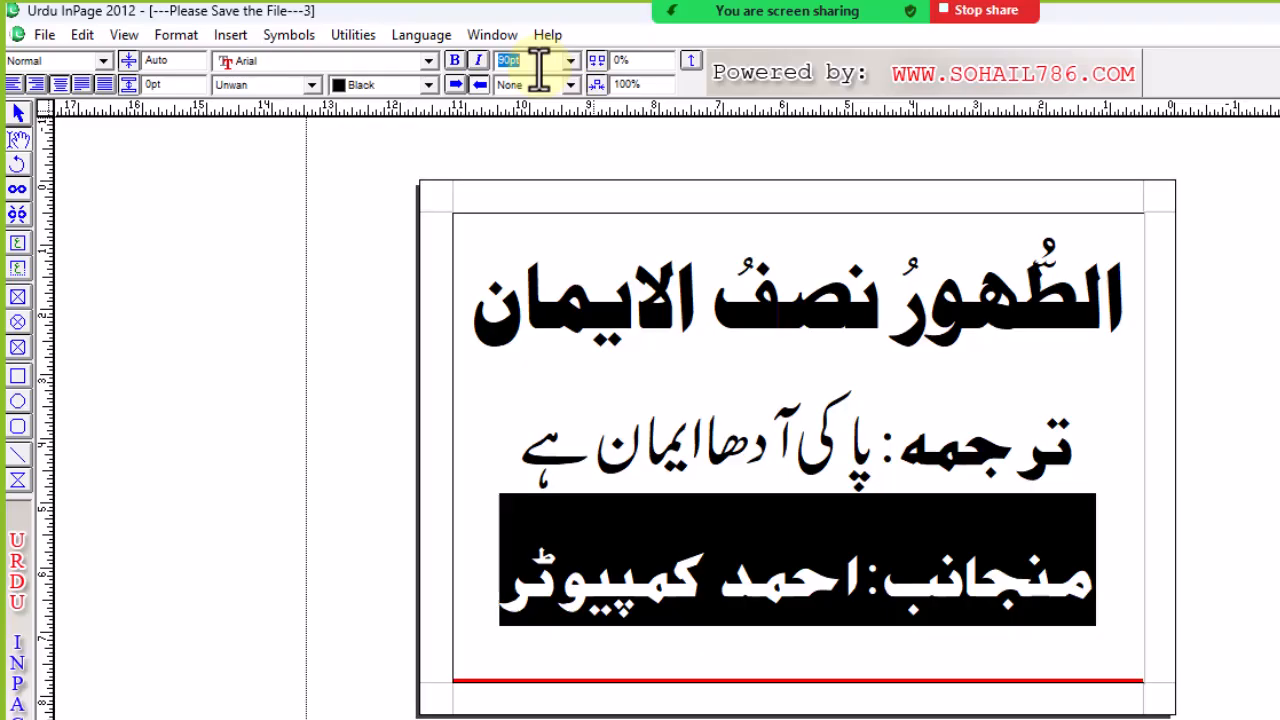
{"action": "left_click", "coordinate": [669, 540]}
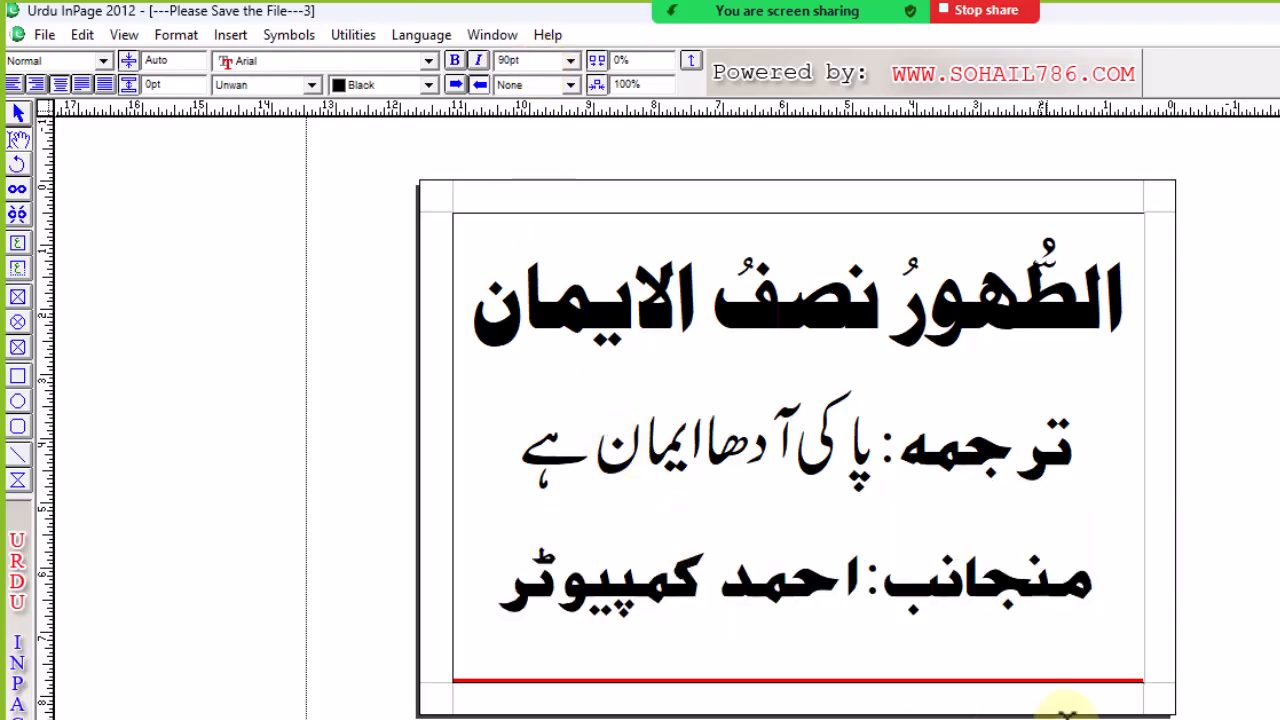
Try 50 pt and 48 pt on the visible words of the "منجانب:" line.
{"action": "triple_click", "coordinate": [1103, 600]}
{"action": "type", "text": "50"}
{"action": "key", "text": "Return"}
{"action": "type", "text": "48"}
{"action": "key", "text": "Return"}
Set the complete line "منجانب: احمد کمپیوٹر سینٹر" to a uniform 50 pt.
{"action": "left_click_drag", "start_coordinate": [560, 620], "coordinate": [1051, 606]}
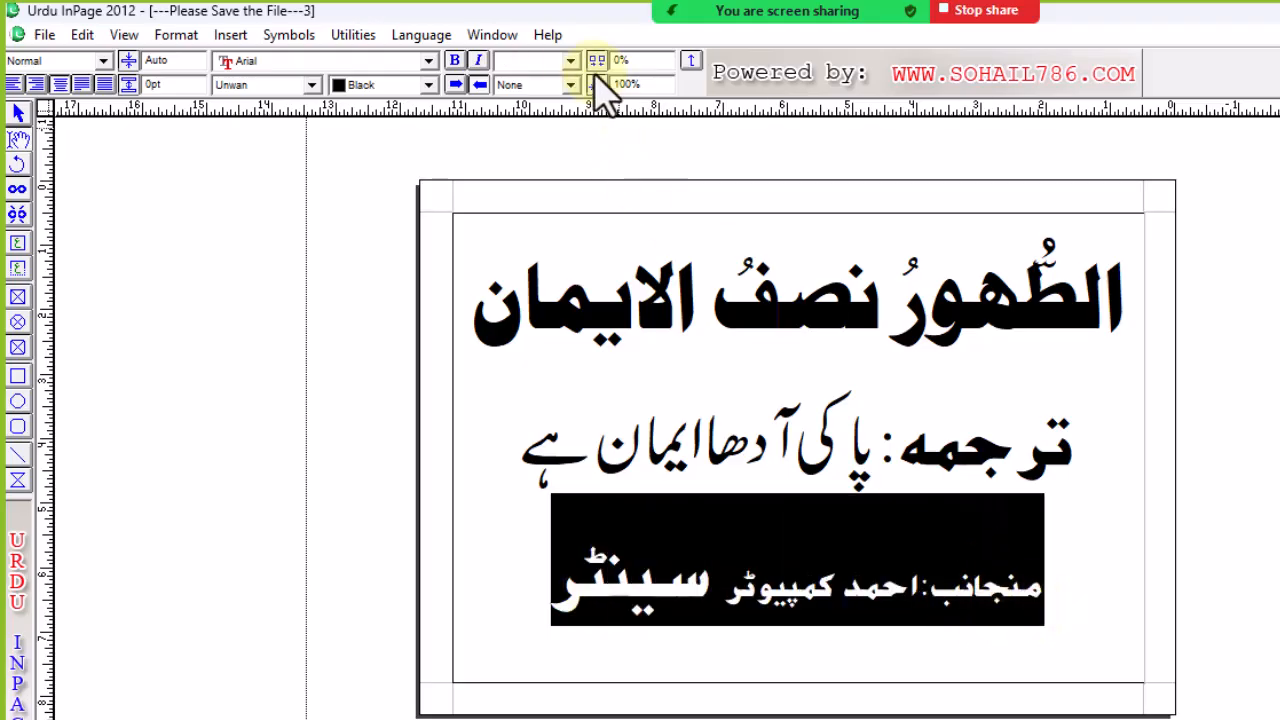
{"action": "left_click", "coordinate": [544, 68]}
{"action": "type", "text": "50"}
{"action": "key", "text": "Return"}
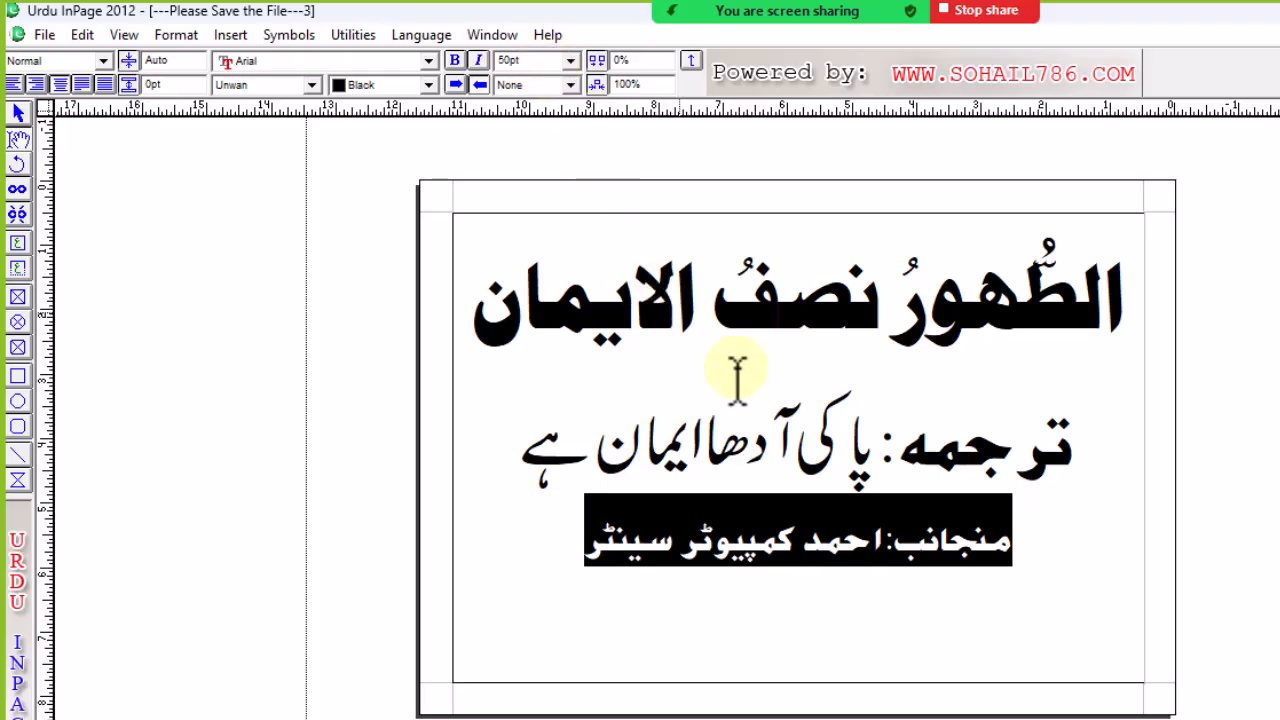
Change the font of "احمد کمپیوٹر سینٹر" in the last line to Noori Nastaliq.
{"action": "left_click", "coordinate": [828, 595]}
{"action": "left_click_drag", "start_coordinate": [586, 543], "coordinate": [885, 590]}
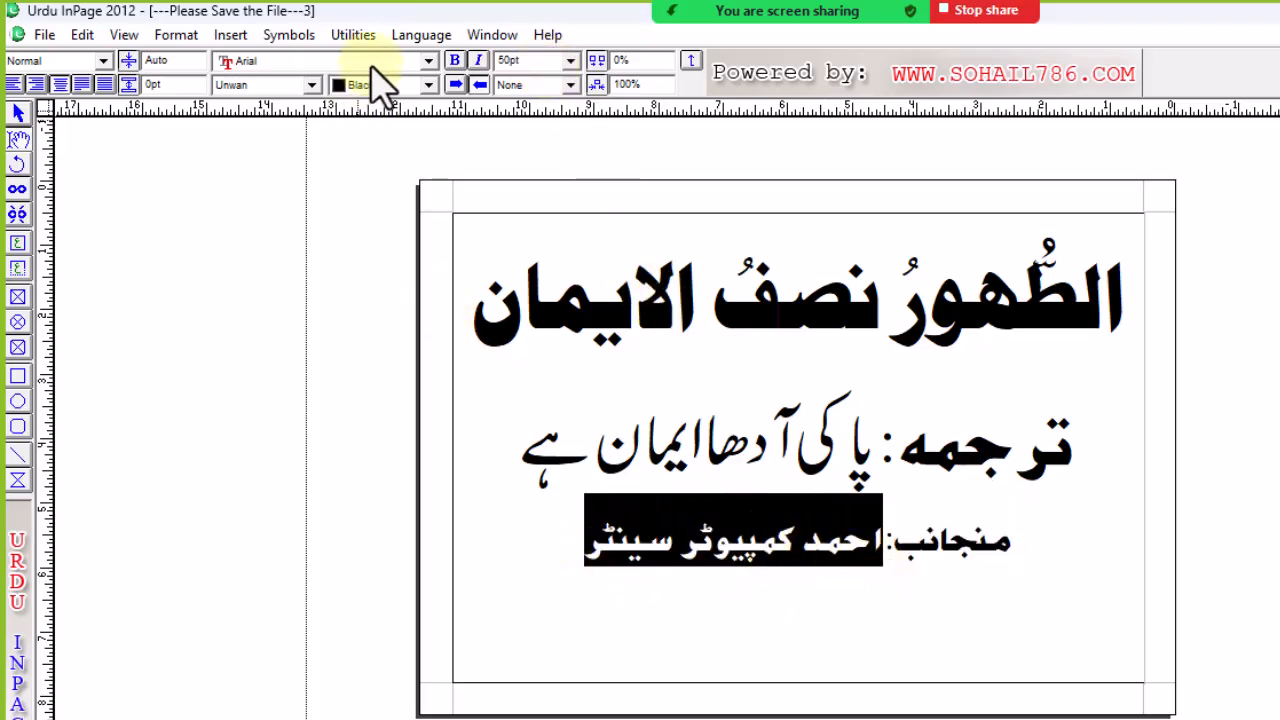
{"action": "left_click", "coordinate": [311, 85]}
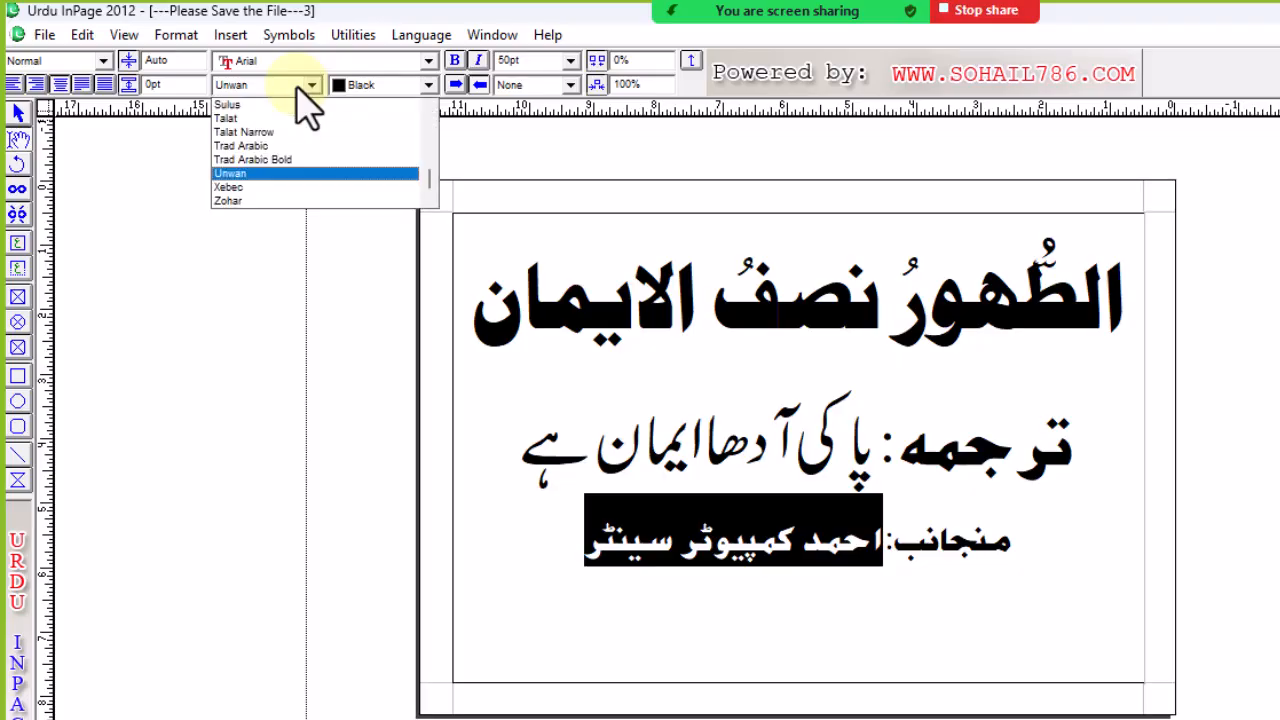
{"action": "key", "text": "n"}
{"action": "key", "text": "Return"}
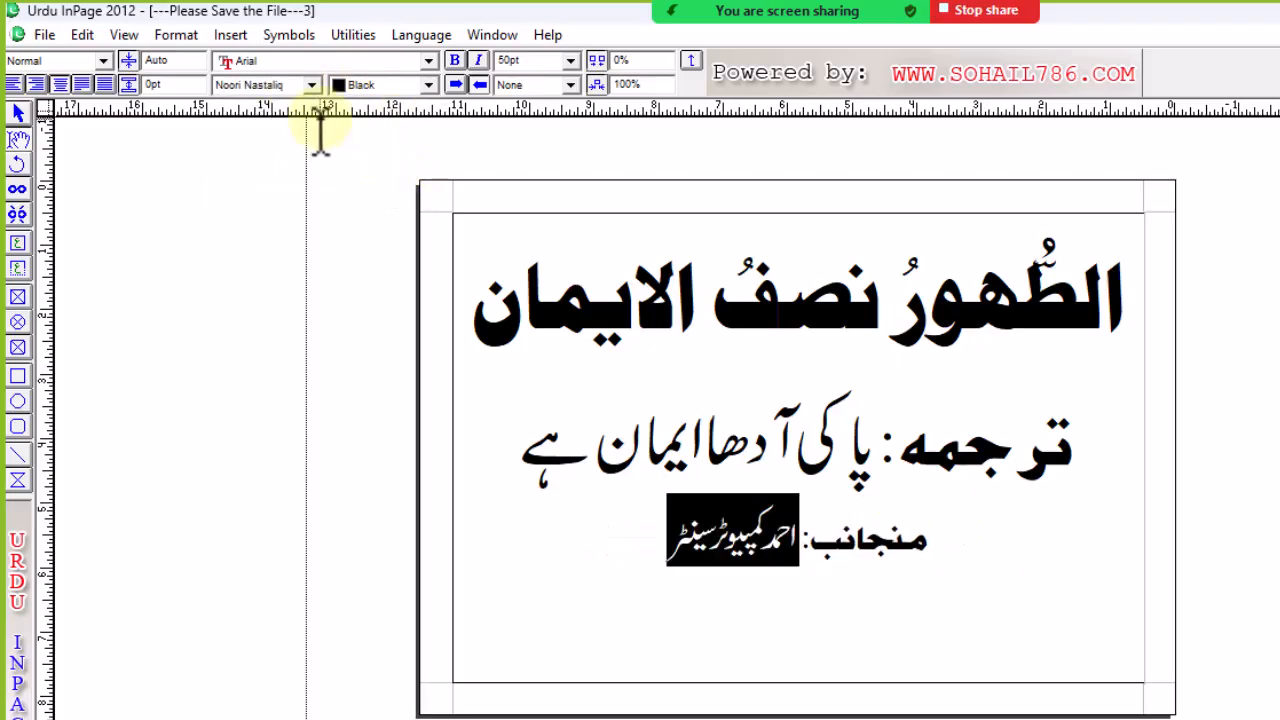
Undo the font change on "احمد کمپیوٹر سینٹر" in the last line.
{"action": "key", "text": "ctrl+z"}
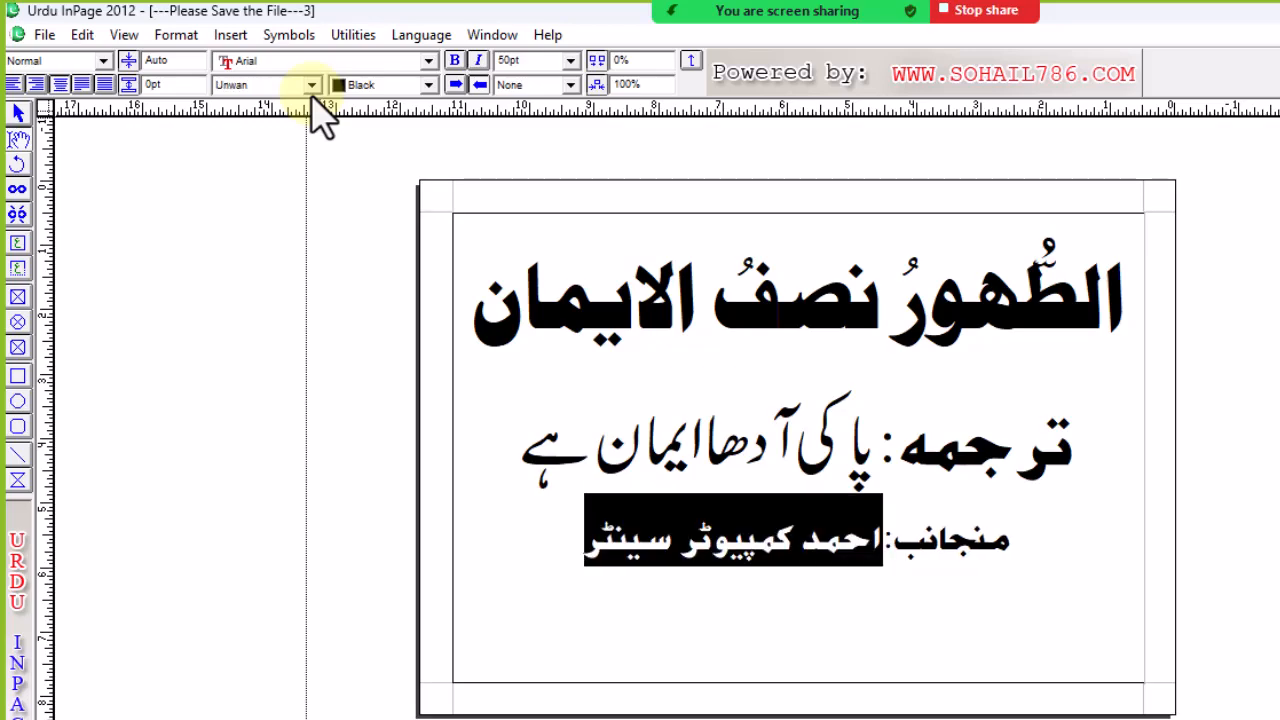
{"action": "left_click", "coordinate": [638, 528]}
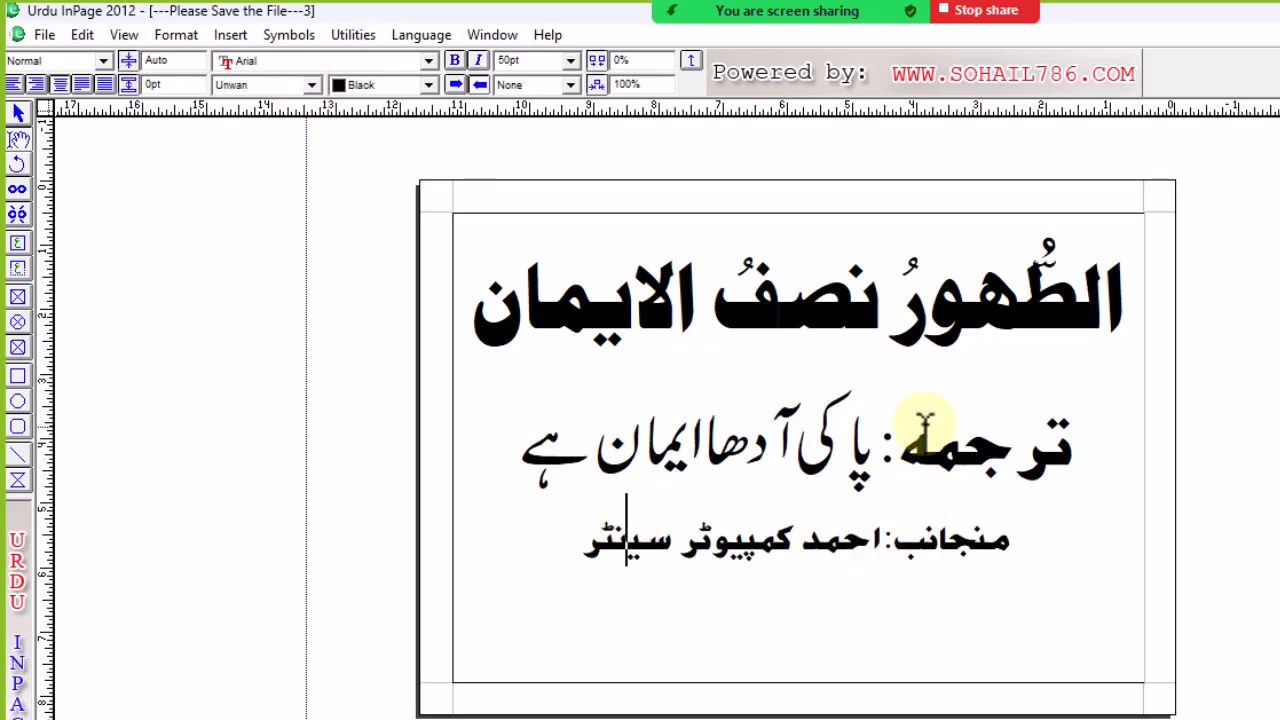
{"action": "left_click_drag", "start_coordinate": [572, 540], "coordinate": [1114, 337]}
{"action": "left_click", "coordinate": [866, 660]}
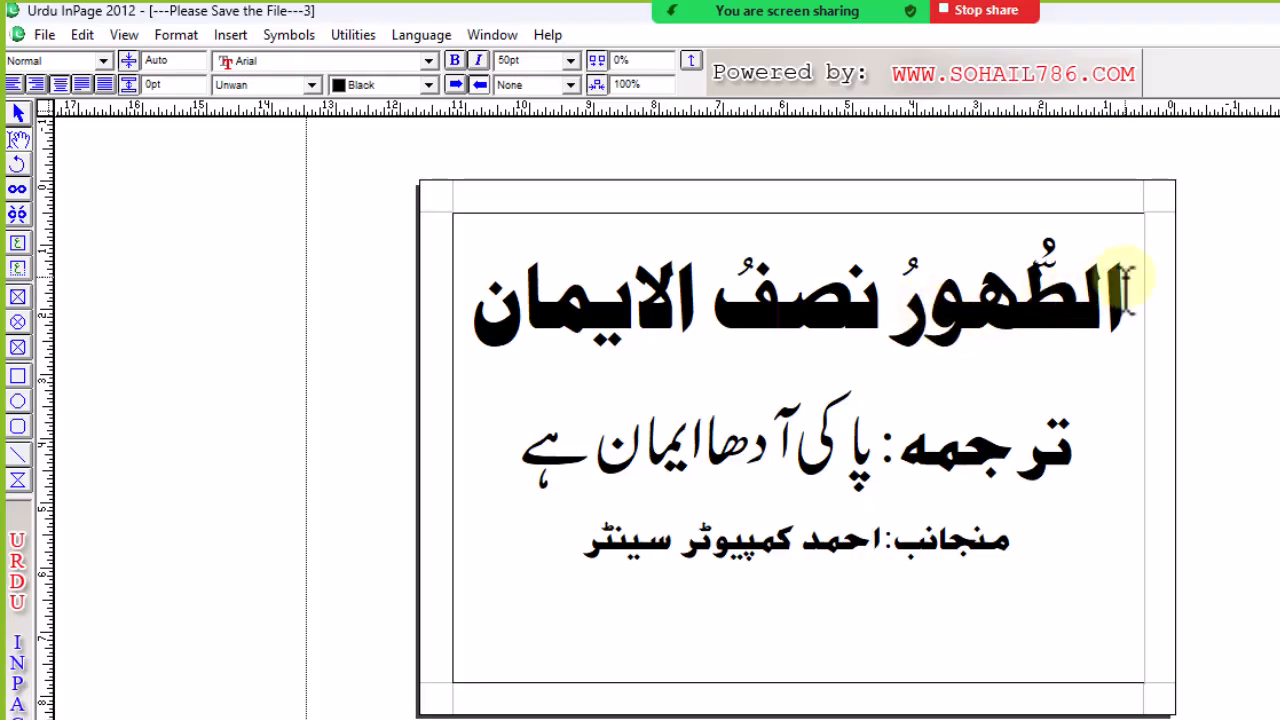
Place the picture 66.jpg as a background behind the three text lines.
{"action": "key", "text": "ctrl+v"}
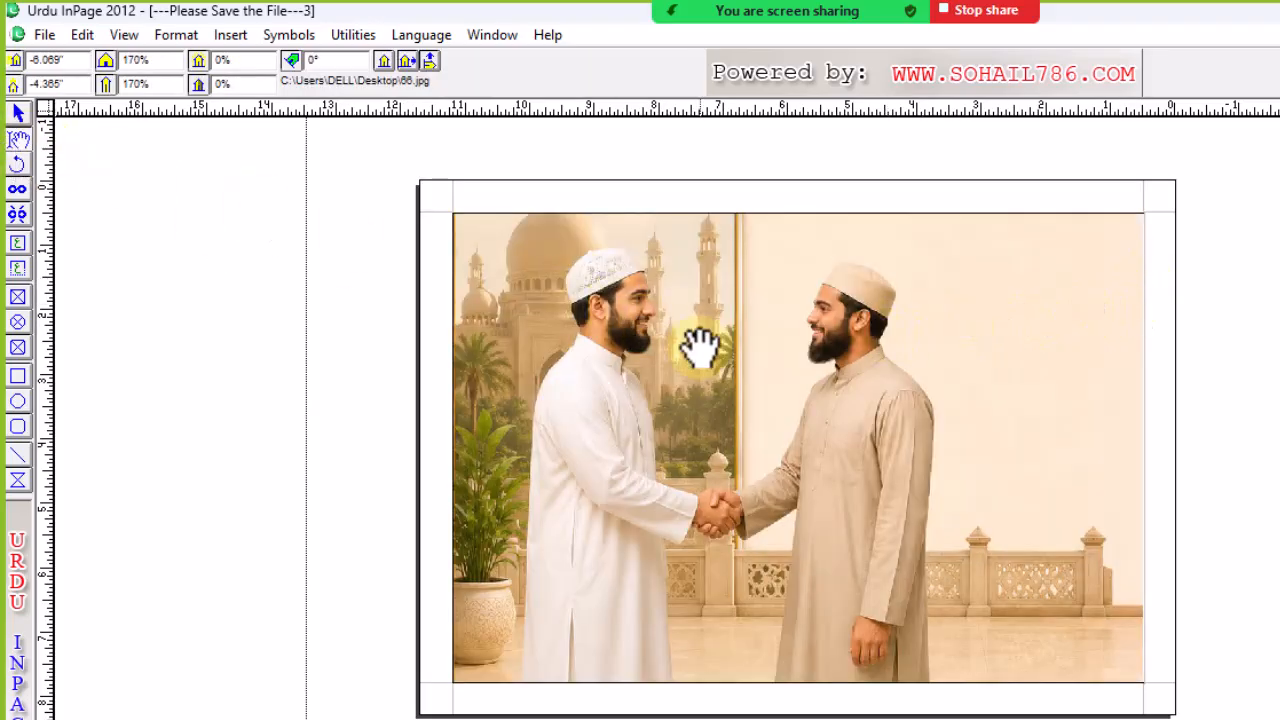
{"action": "left_click", "coordinate": [17, 112]}
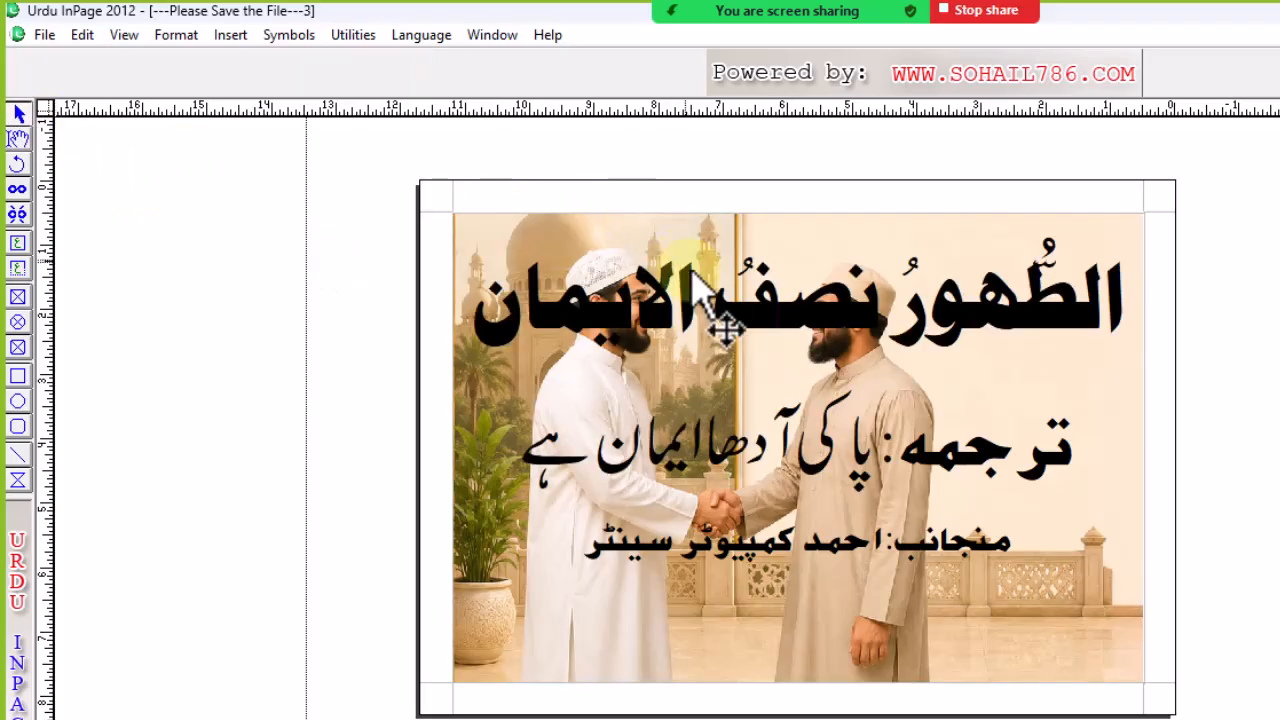
{"action": "left_click", "coordinate": [17, 139]}
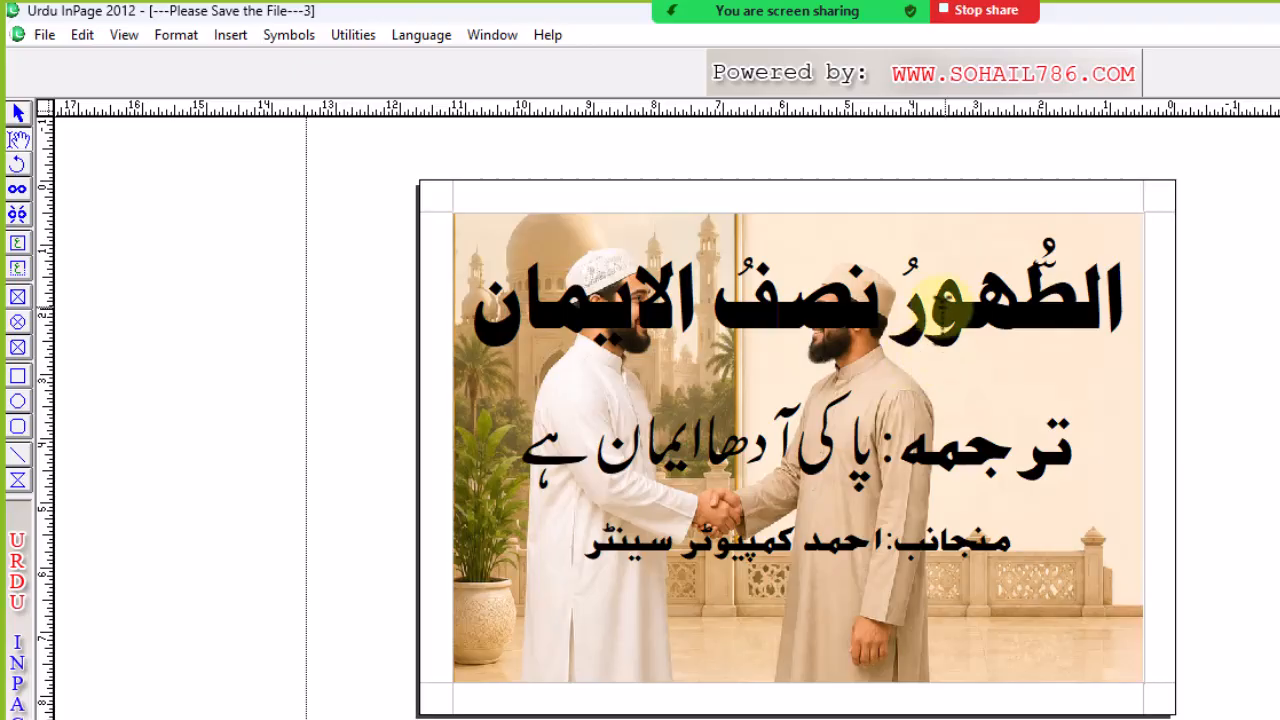
Move the text box down to about 0.323" horizontally and 1.955" vertically, uncovering the upper part of the background picture.
{"action": "left_click", "coordinate": [18, 112]}
{"action": "left_click", "coordinate": [590, 330]}
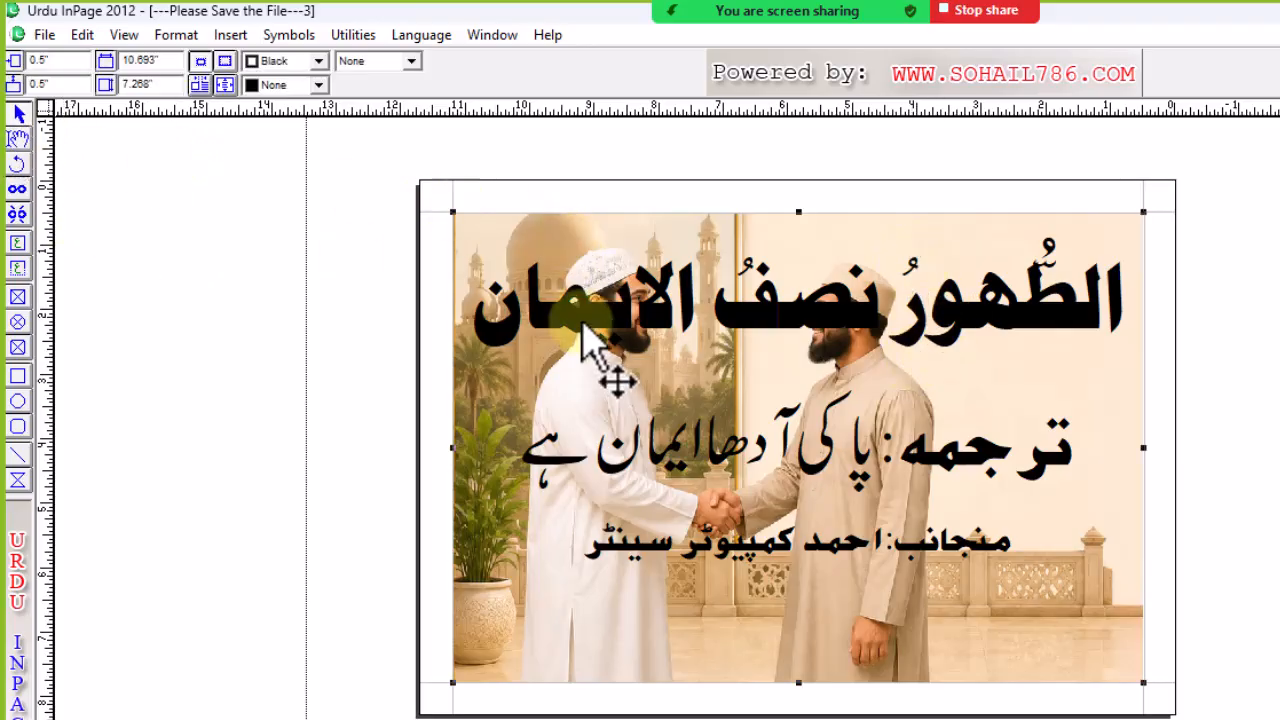
{"action": "left_click_drag", "start_coordinate": [583, 320], "coordinate": [584, 327]}
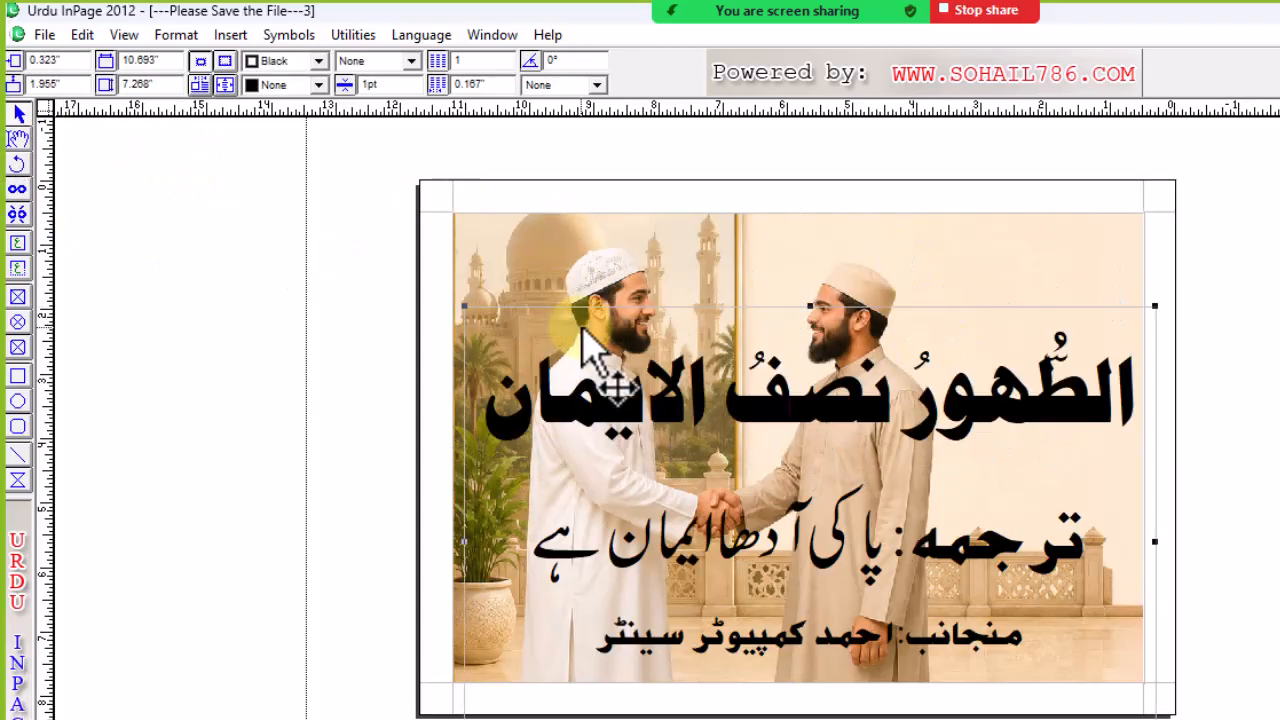
Replace the background picture with 55.jpg from the Desktop.
{"action": "left_click", "coordinate": [18, 139]}
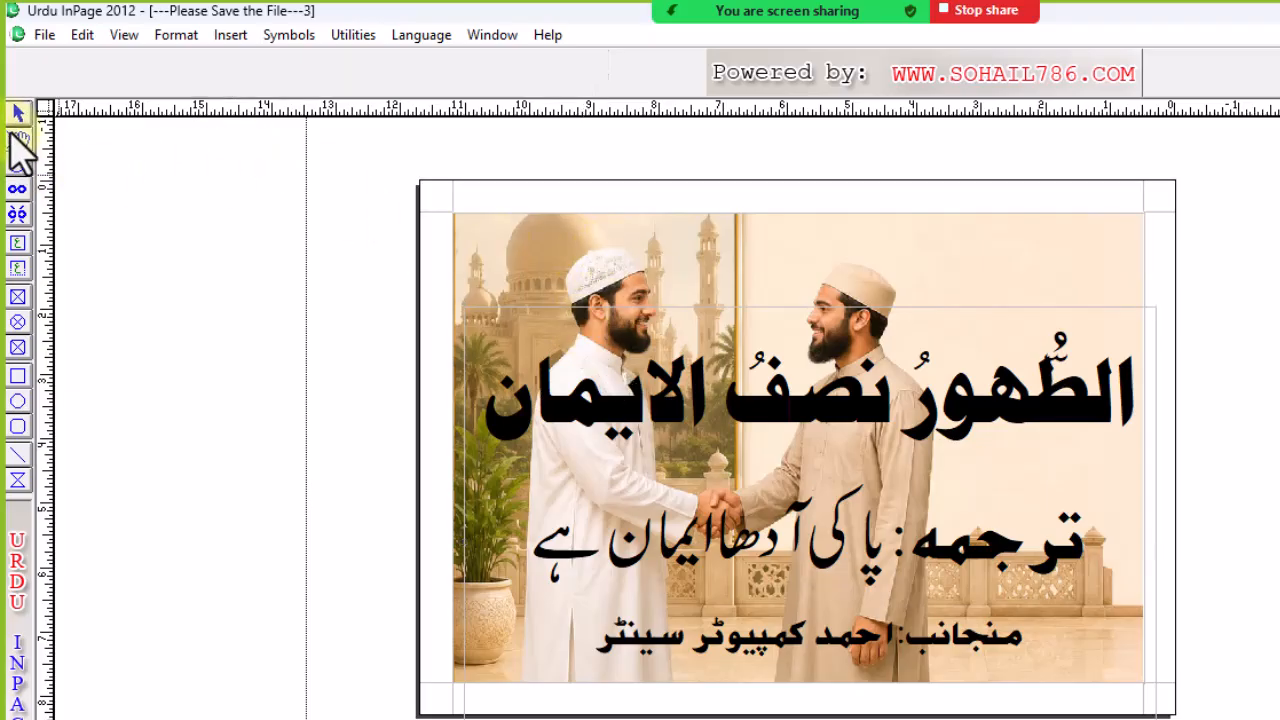
{"action": "double_click", "coordinate": [608, 250]}
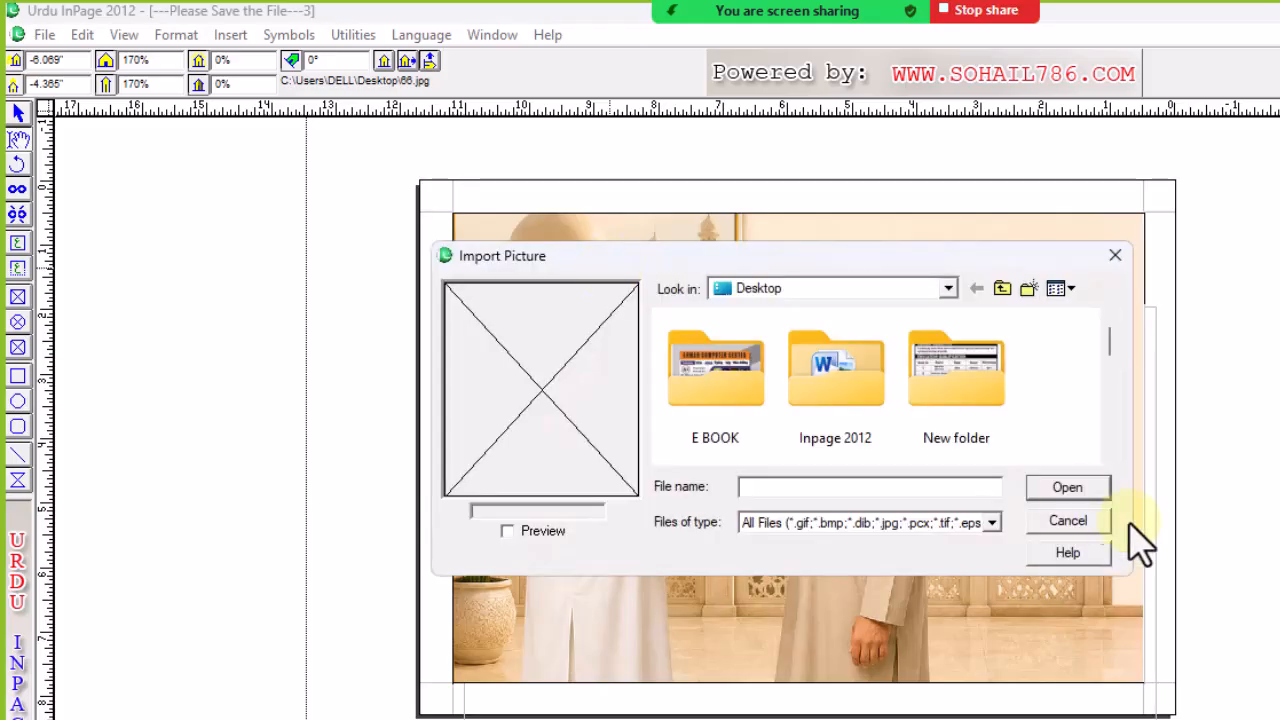
{"action": "scroll", "coordinate": [943, 443], "scroll_direction": "down", "scroll_amount": 6}
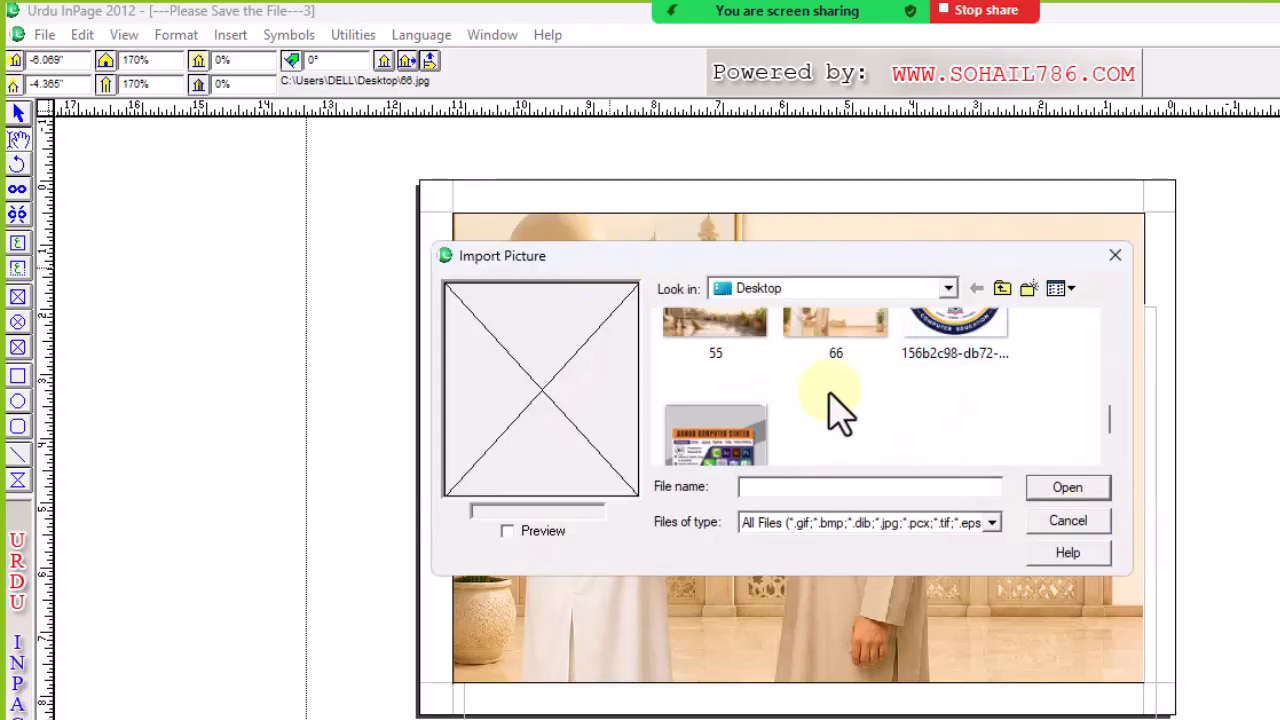
{"action": "left_click", "coordinate": [748, 342]}
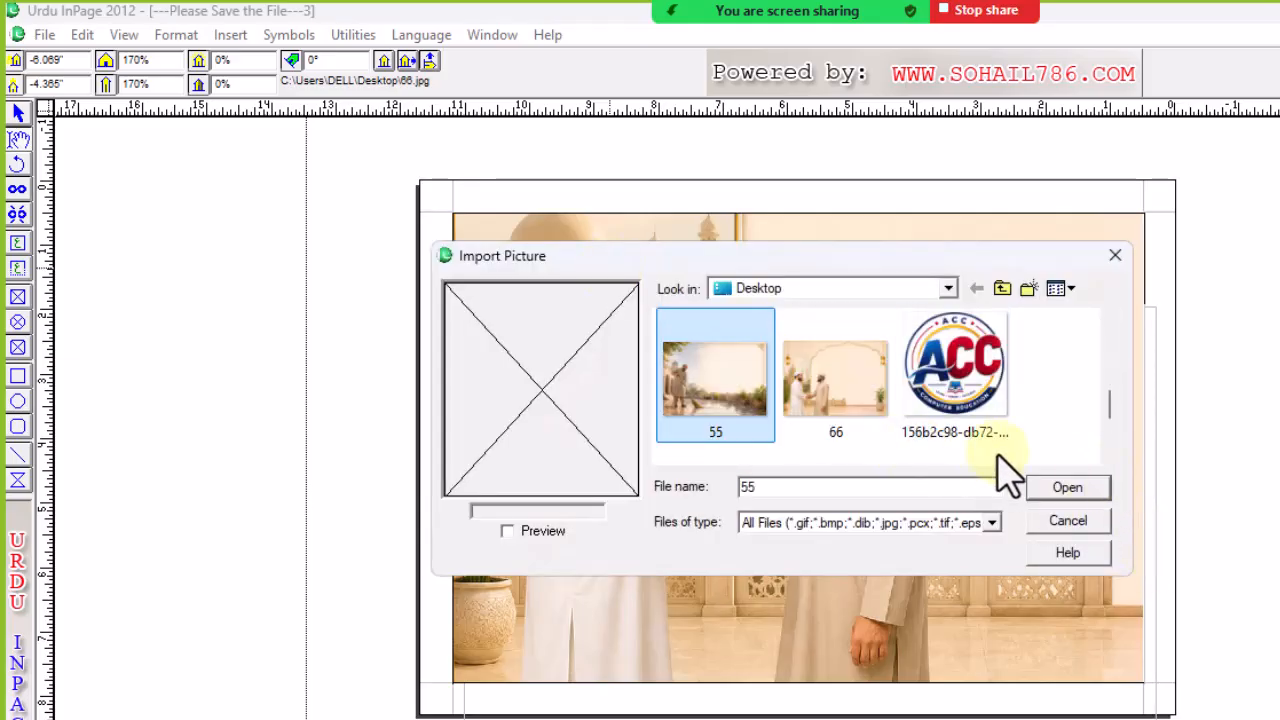
{"action": "left_click", "coordinate": [1058, 489]}
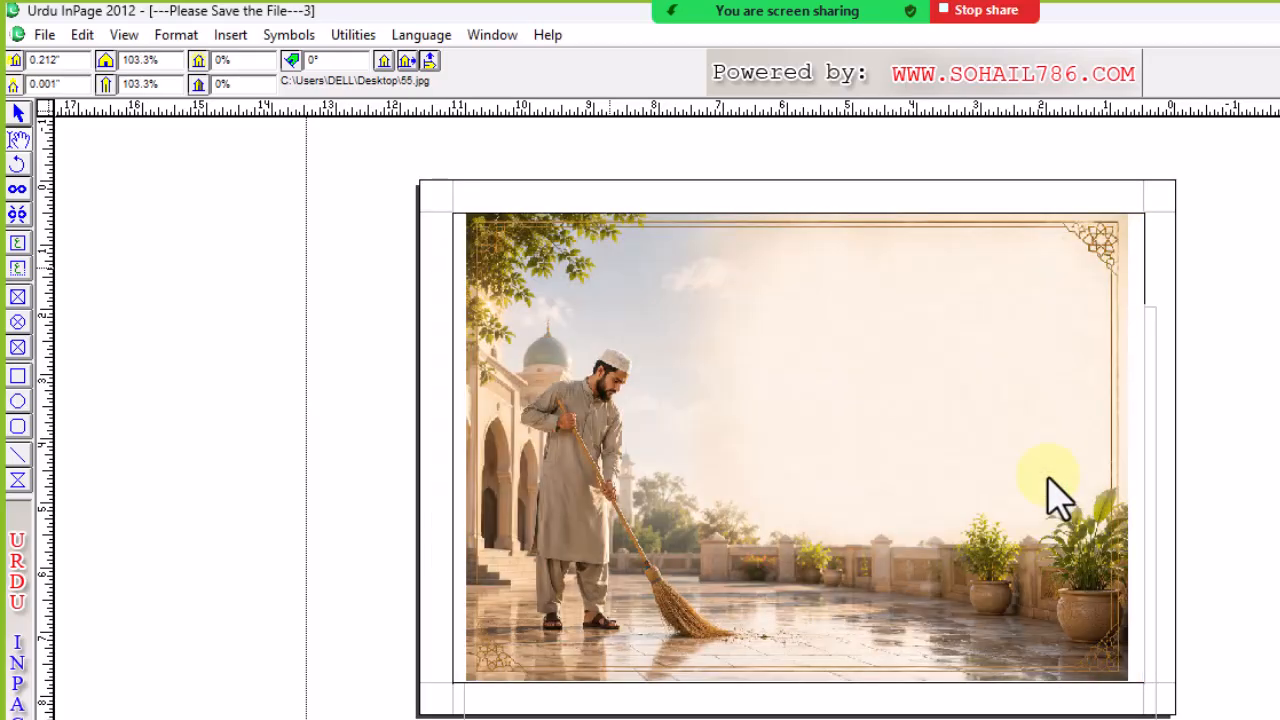
Scale the background picture to 140% in both directions and shift it within its frame to about -3.106" and -2.341".
{"action": "mouse_move", "coordinate": [949, 503]}
{"action": "left_mouse_down"}
{"action": "mouse_move", "coordinate": [986, 486]}
{"action": "mouse_move", "coordinate": [960, 494]}
{"action": "left_mouse_up"}
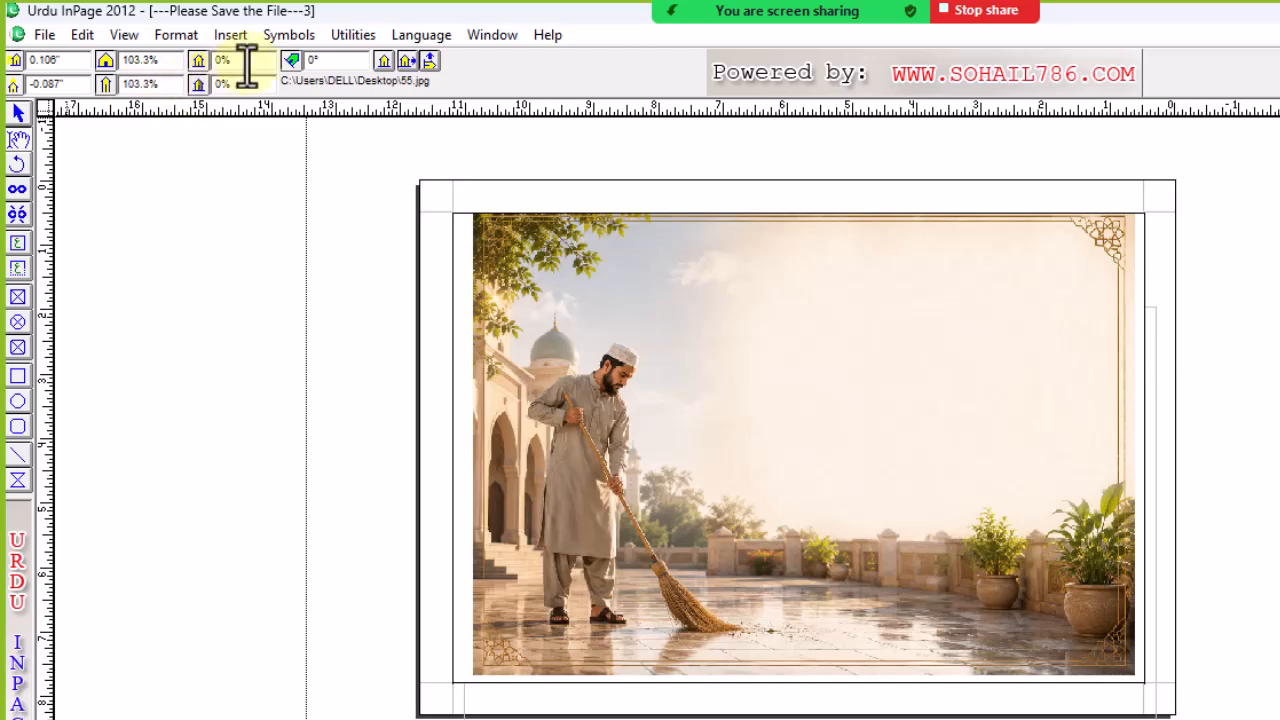
{"action": "left_click_drag", "start_coordinate": [173, 66], "coordinate": [118, 88]}
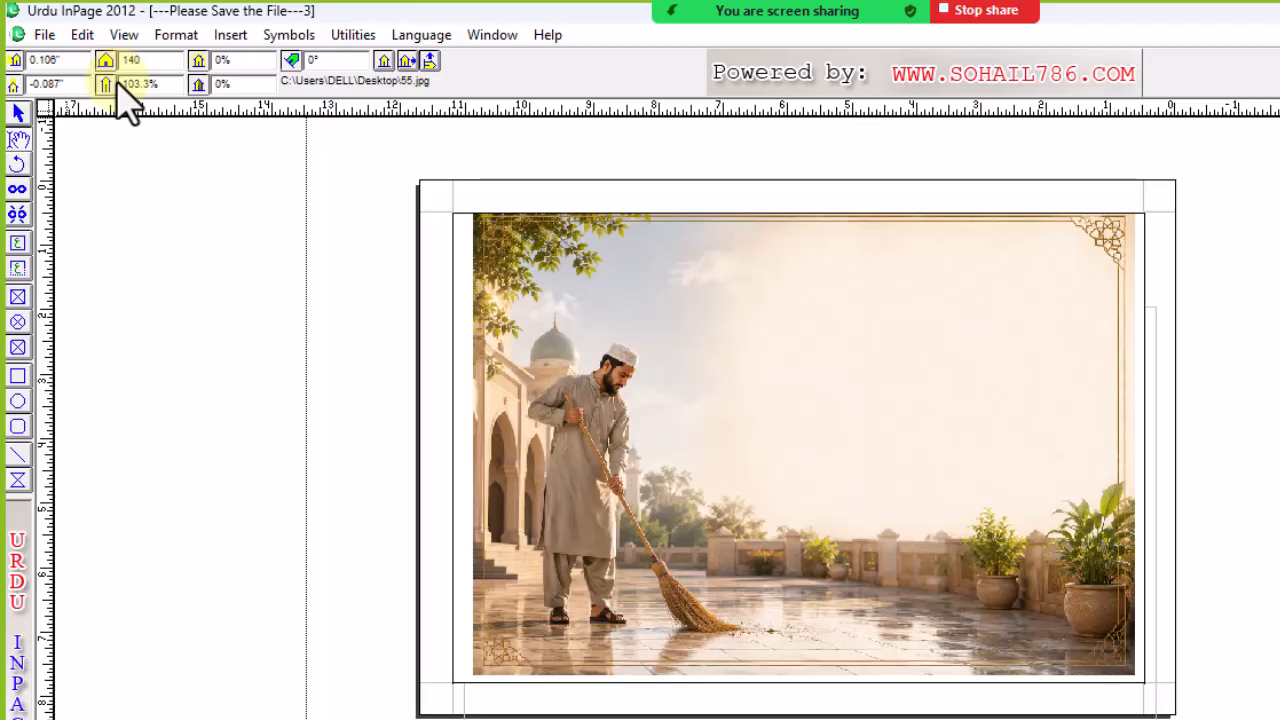
{"action": "type", "text": "140"}
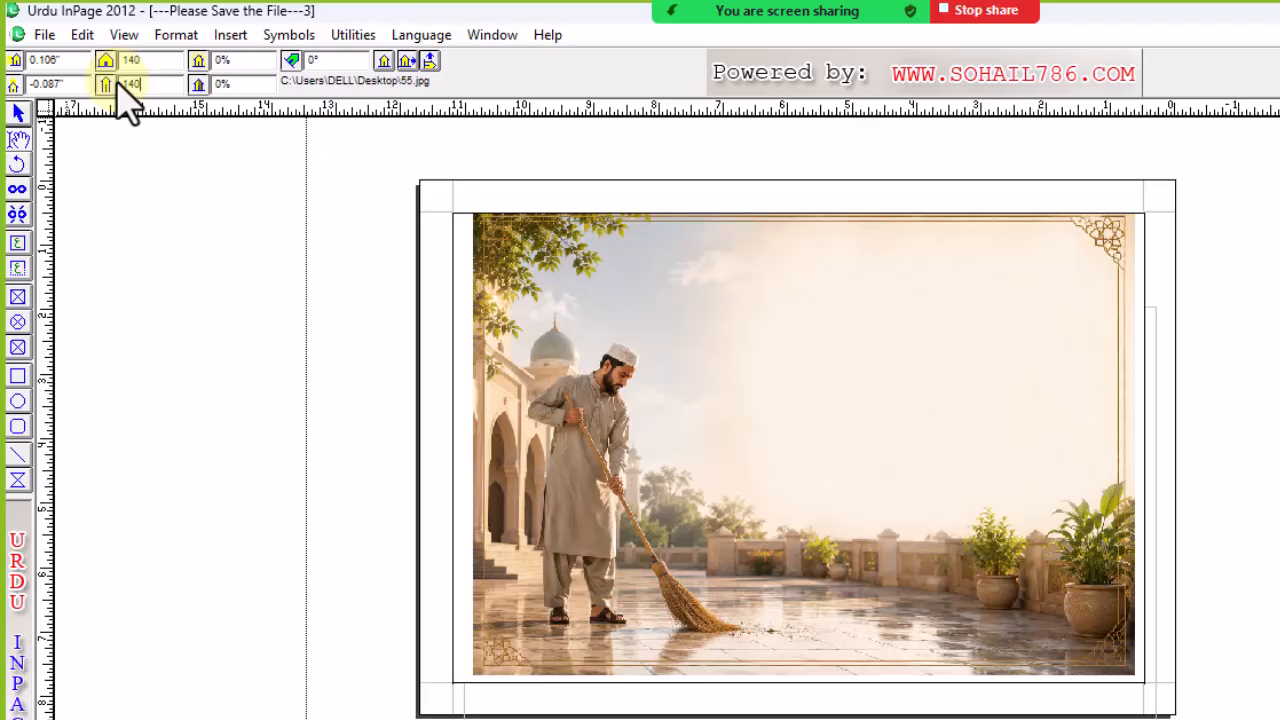
{"action": "key", "text": "Return"}
{"action": "left_click_drag", "start_coordinate": [777, 480], "coordinate": [978, 358]}
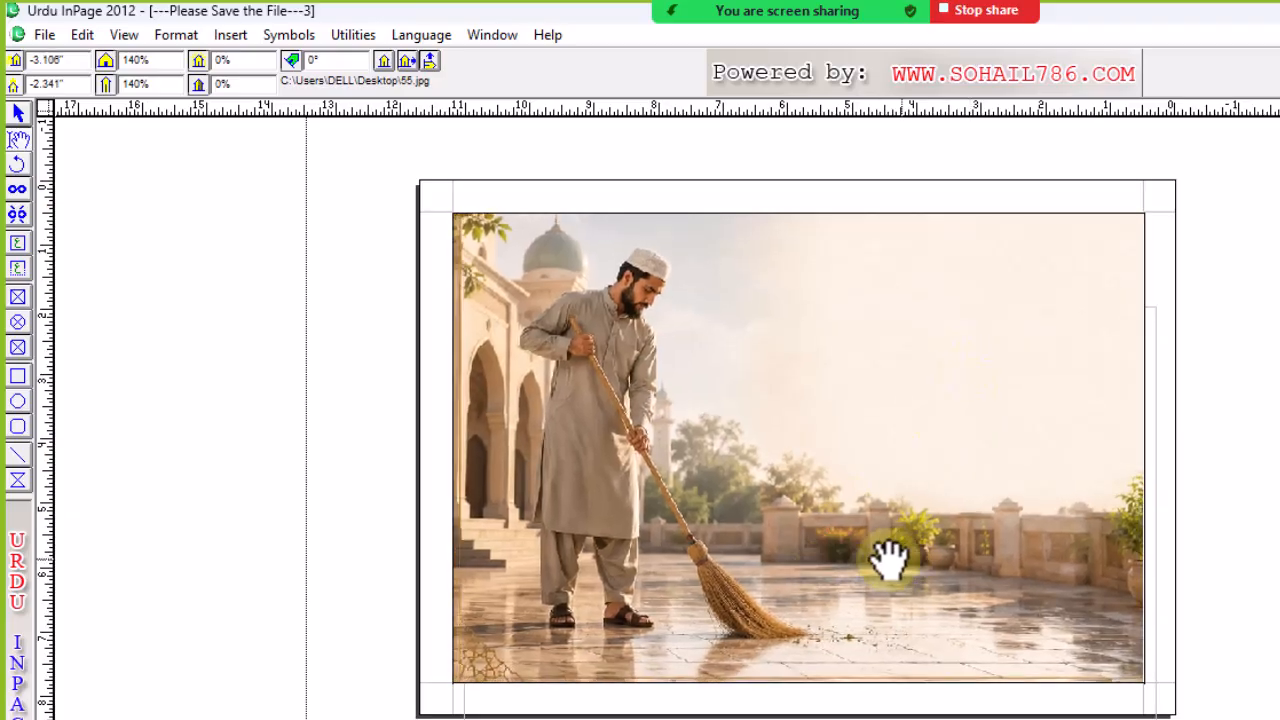
Move the text box back up to 0.5" horizontally and 0.5" vertically, aligned with the picture frame.
{"action": "left_click", "coordinate": [18, 113]}
{"action": "left_click", "coordinate": [795, 418]}
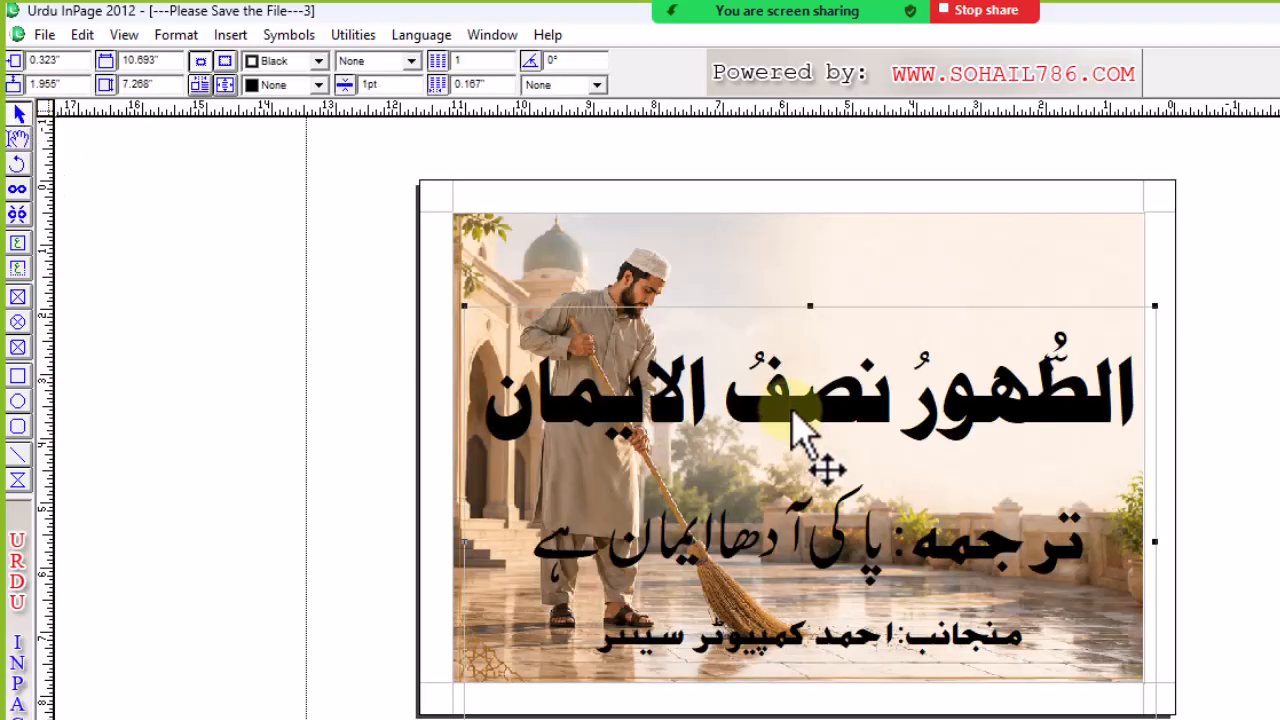
{"action": "left_click", "coordinate": [790, 330]}
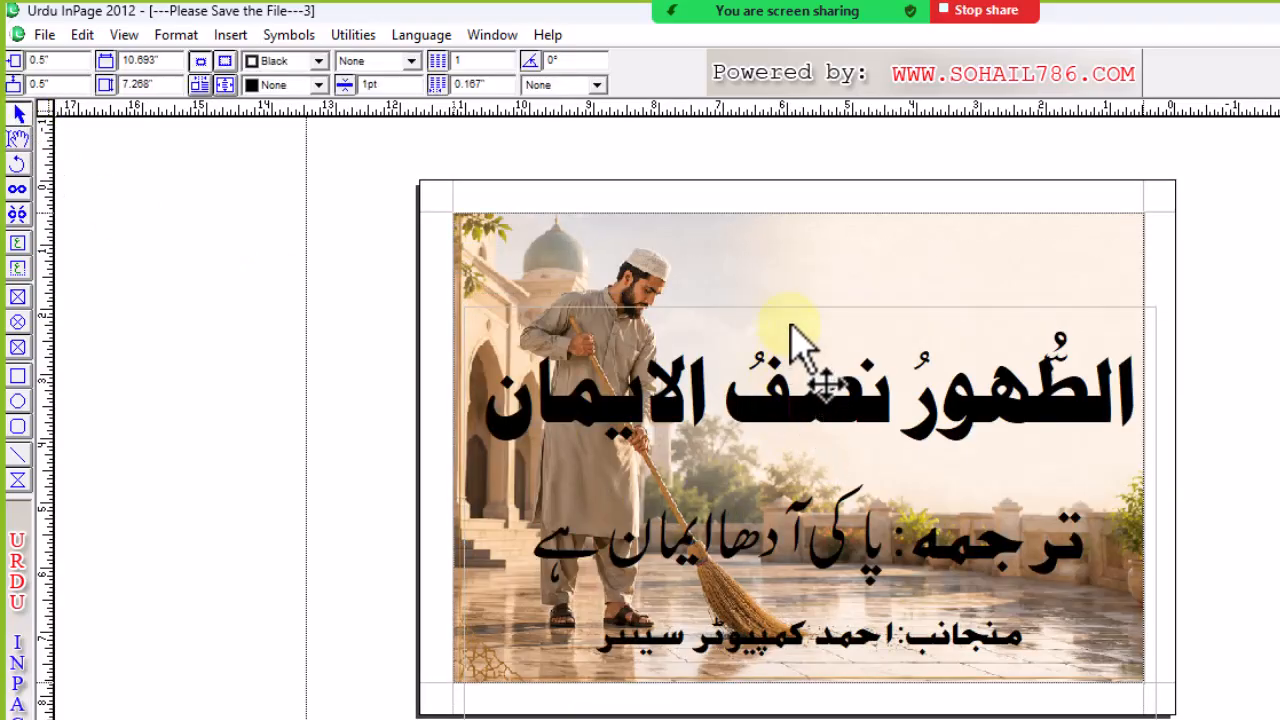
{"action": "left_click_drag", "start_coordinate": [790, 325], "coordinate": [790, 326]}
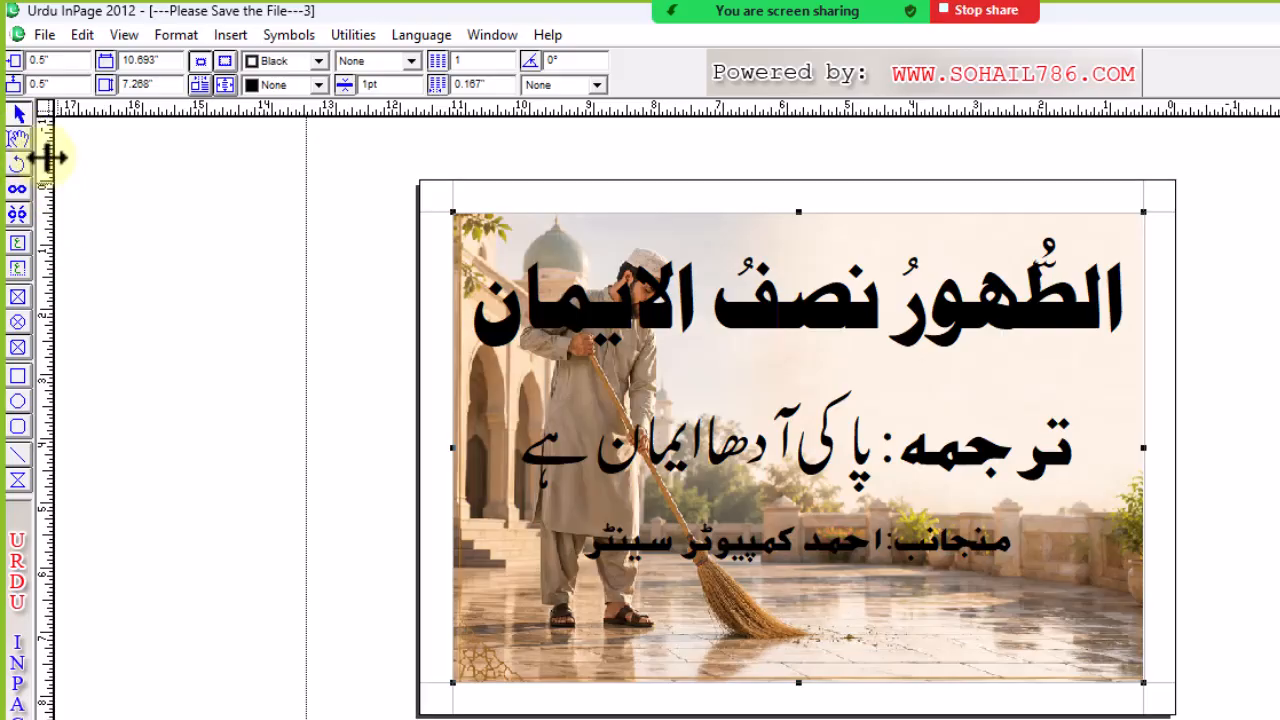
Adjust the line spacing of all three text lines to 167.7 pt so they spread over the page height.
{"action": "left_click", "coordinate": [15, 142]}
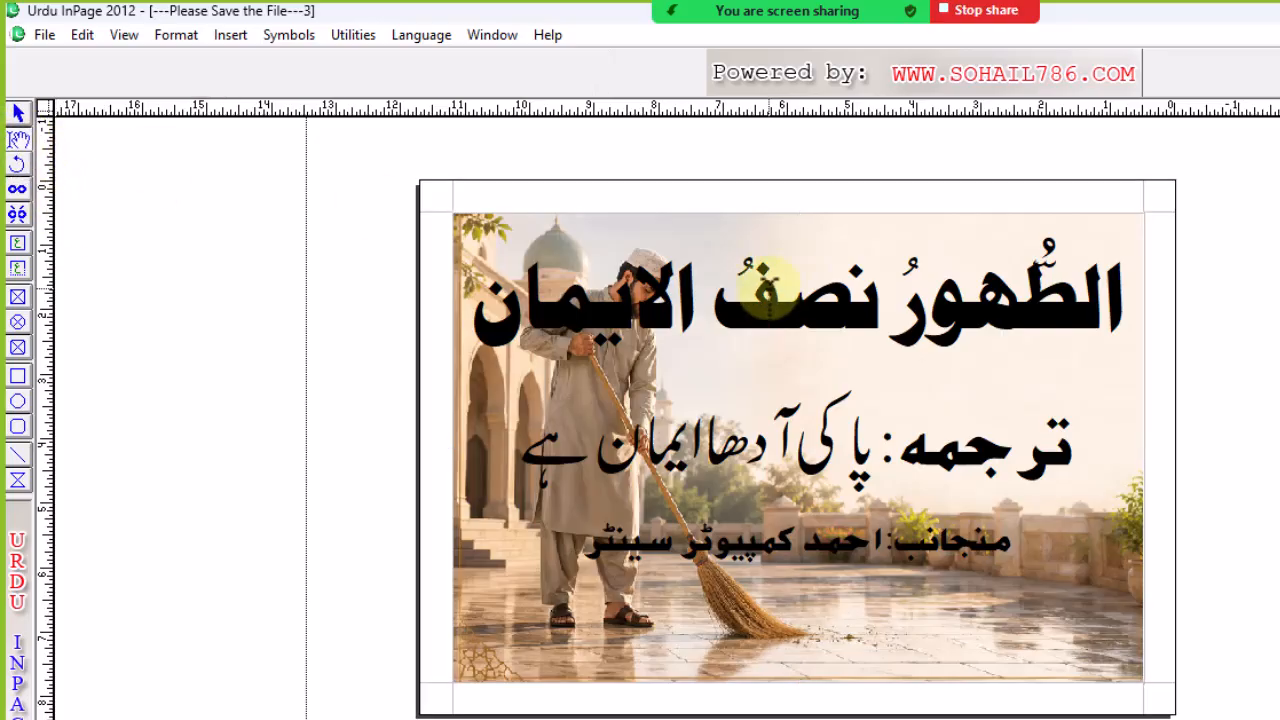
{"action": "left_click", "coordinate": [768, 295]}
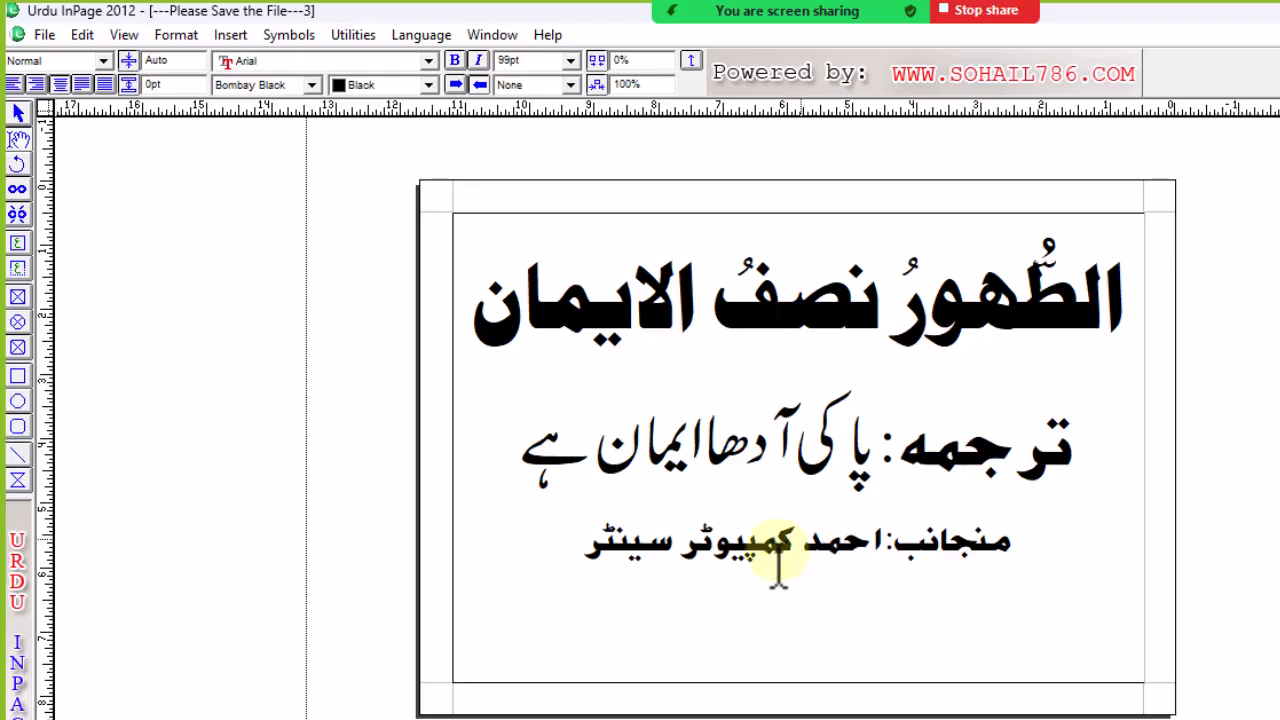
{"action": "left_click_drag", "start_coordinate": [594, 537], "coordinate": [1128, 288]}
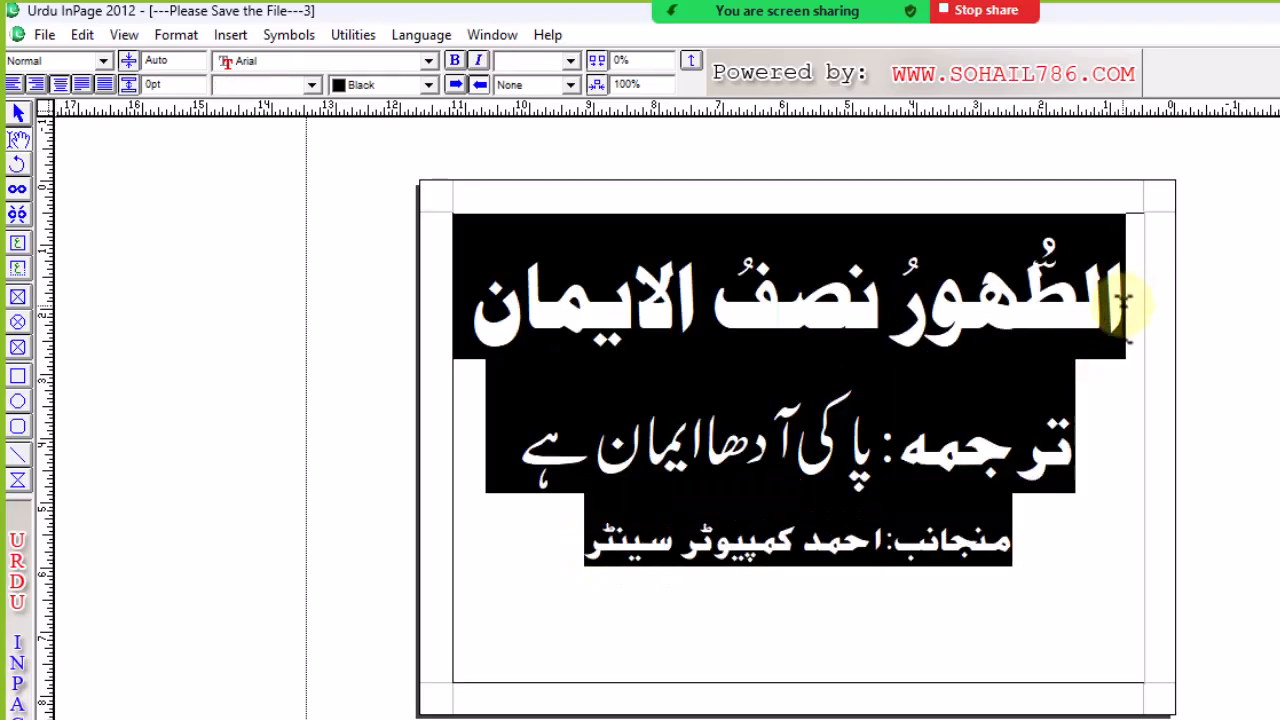
{"action": "key", "text": "ctrl+F12"}
{"action": "key", "text": "ctrl+F12"}
{"action": "key", "text": "ctrl+F12"}
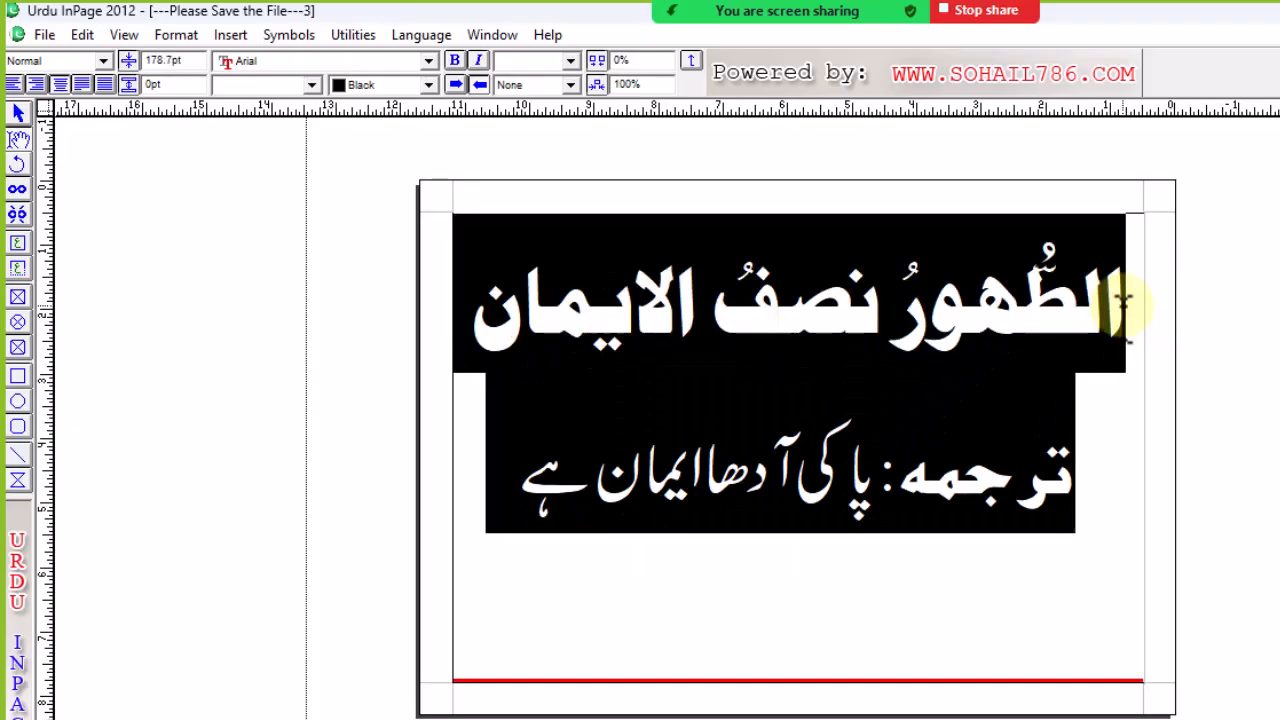
{"action": "key", "text": "ctrl+F11"}
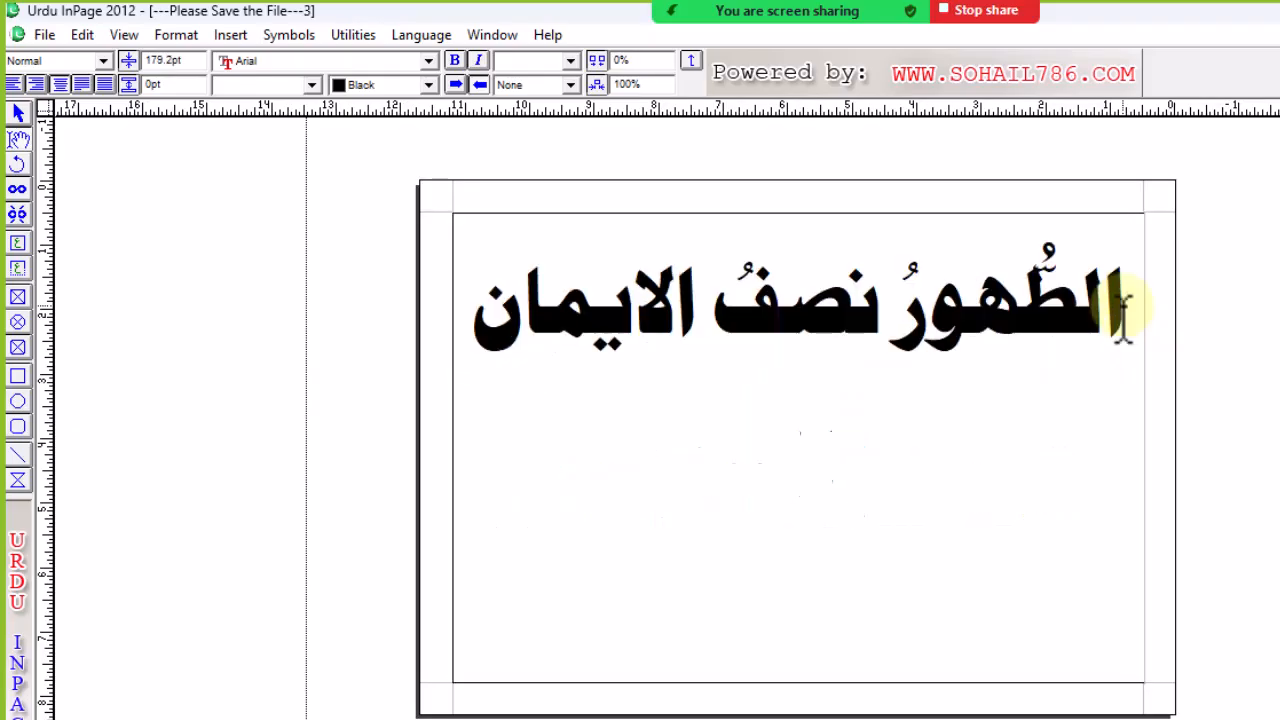
{"action": "key", "text": "ctrl+F11"}
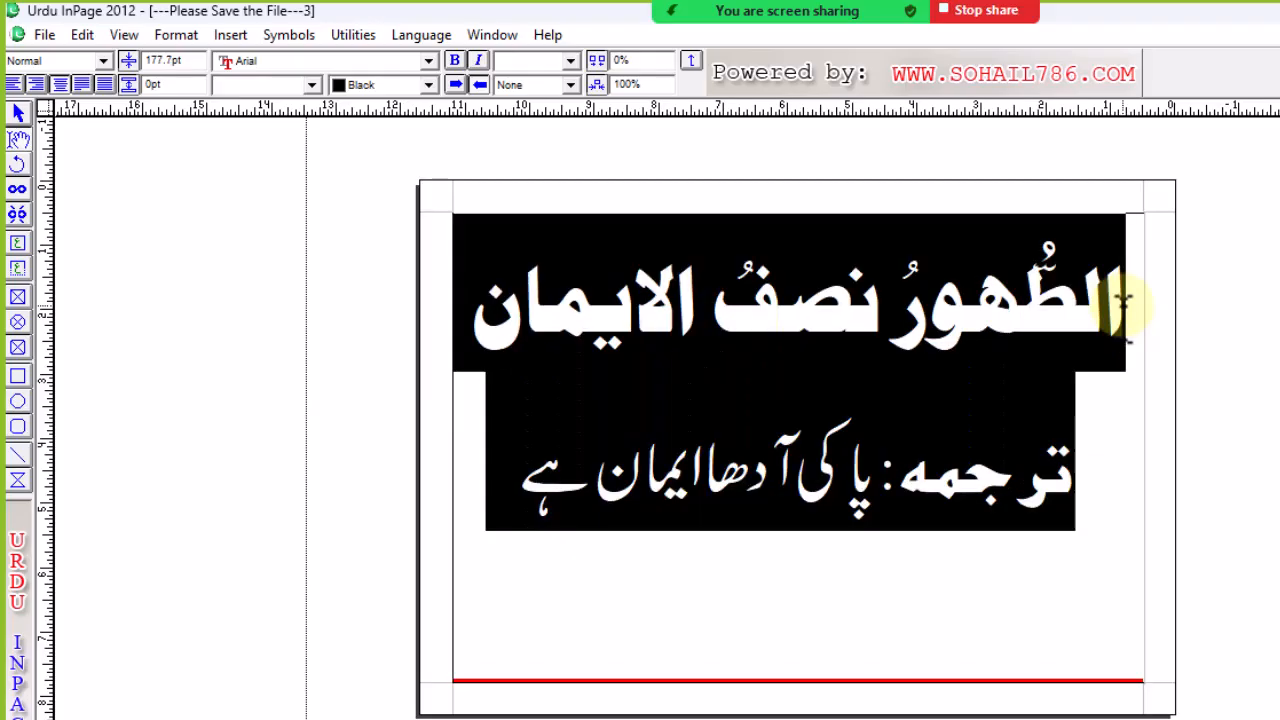
{"action": "key", "text": "ctrl+F11"}
{"action": "key", "text": "ctrl+F11"}
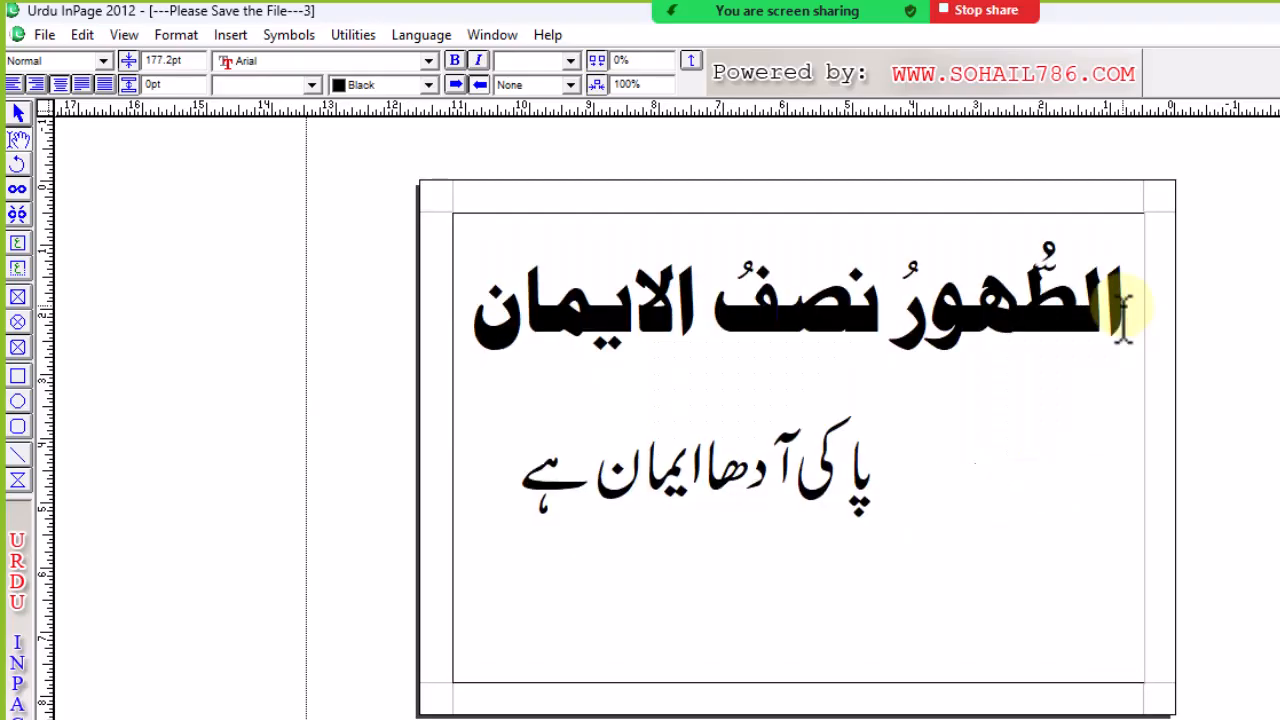
{"action": "key", "text": "ctrl+F11"}
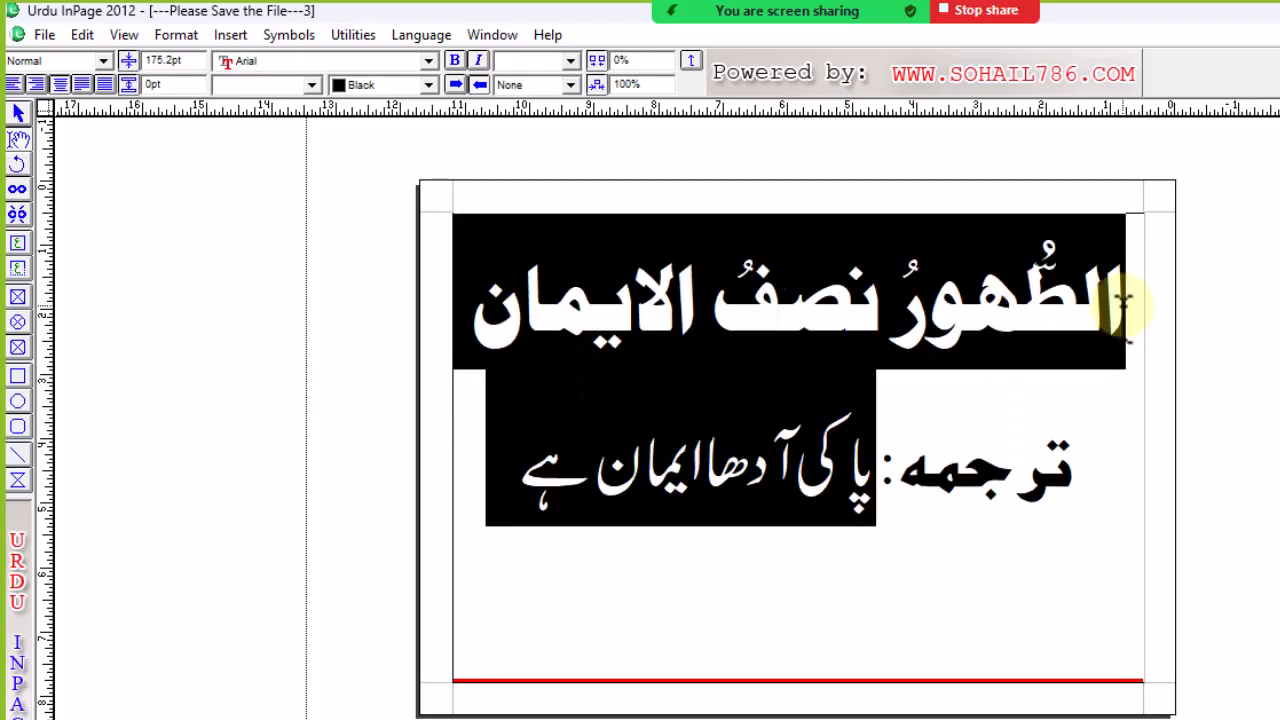
{"action": "key", "text": "ctrl+F11"}
{"action": "key", "text": "ctrl+F11"}
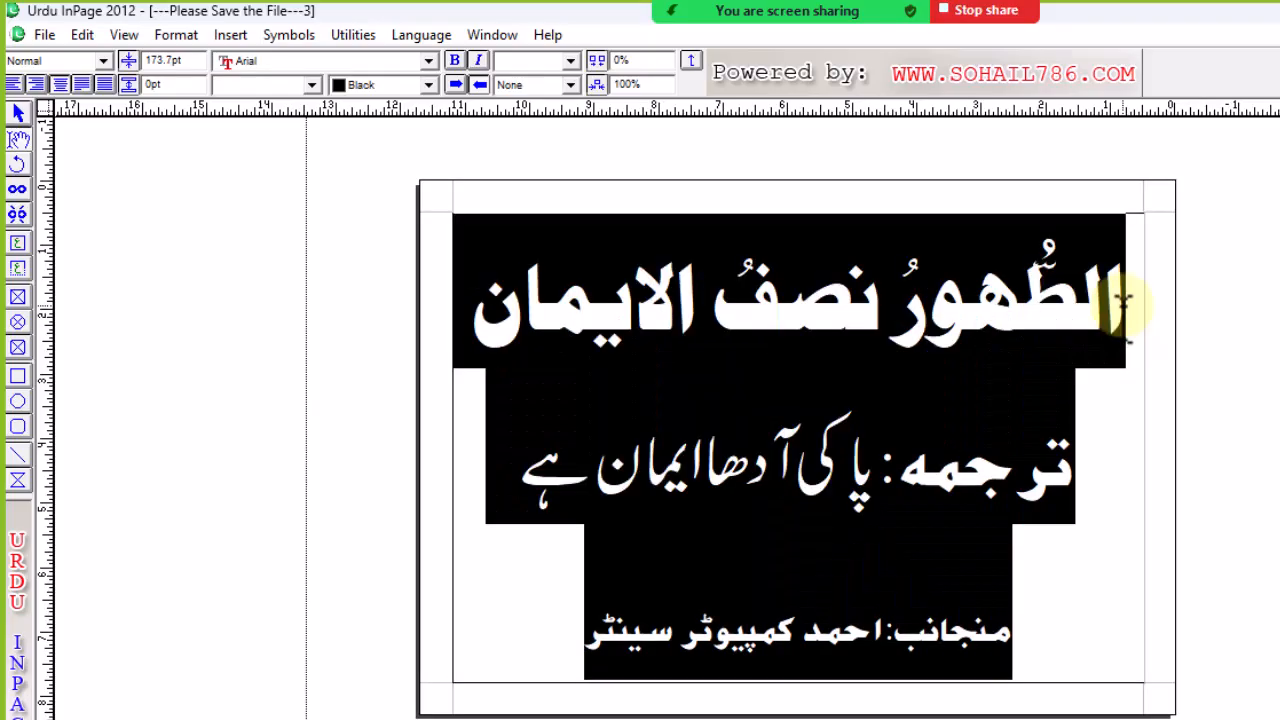
{"action": "key", "text": "ctrl+F11"}
{"action": "key", "text": "ctrl+F11"}
{"action": "key", "text": "ctrl+F11"}
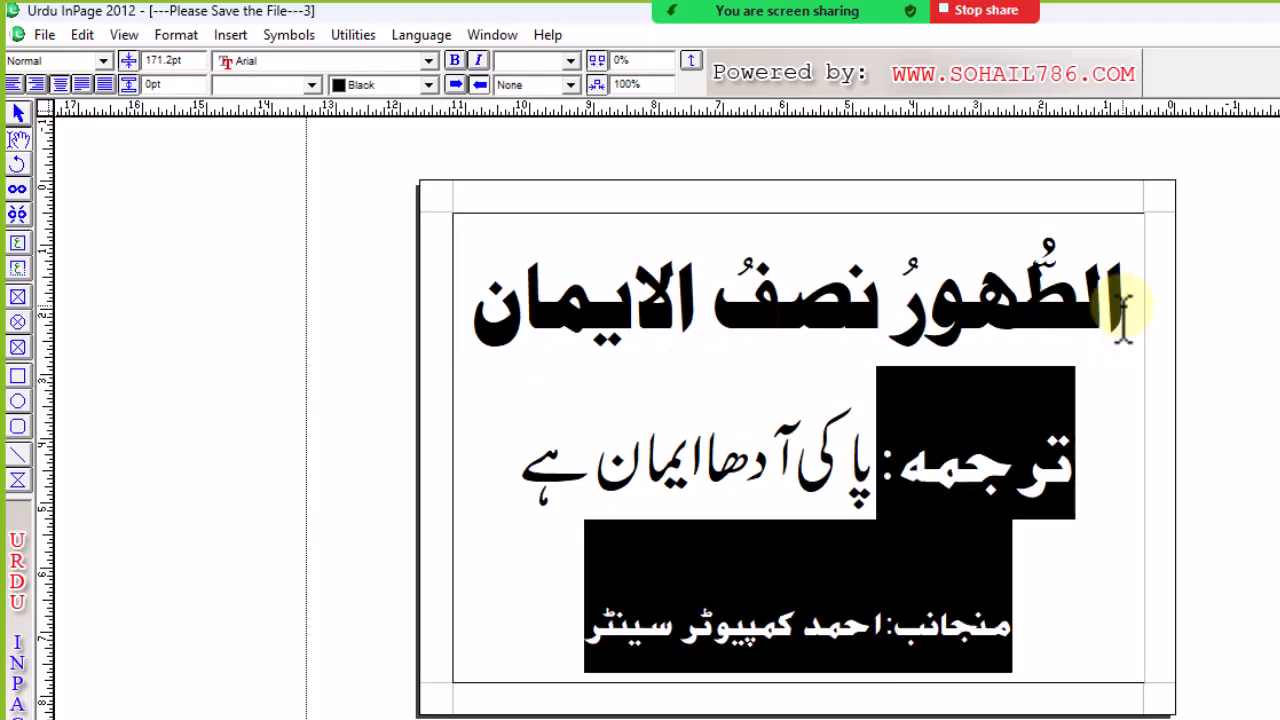
{"action": "key", "text": "ctrl+F11"}
{"action": "key", "text": "ctrl+F11"}
{"action": "key", "text": "ctrl+F11"}
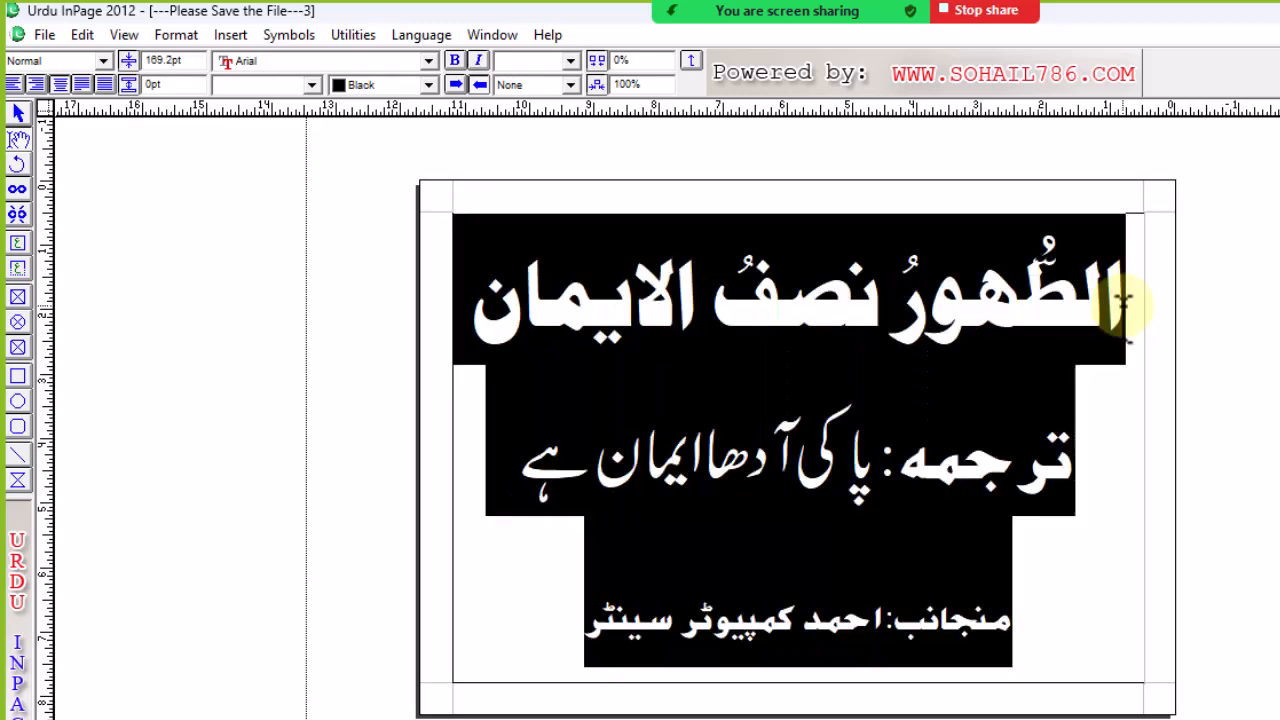
{"action": "key", "text": "ctrl+F11"}
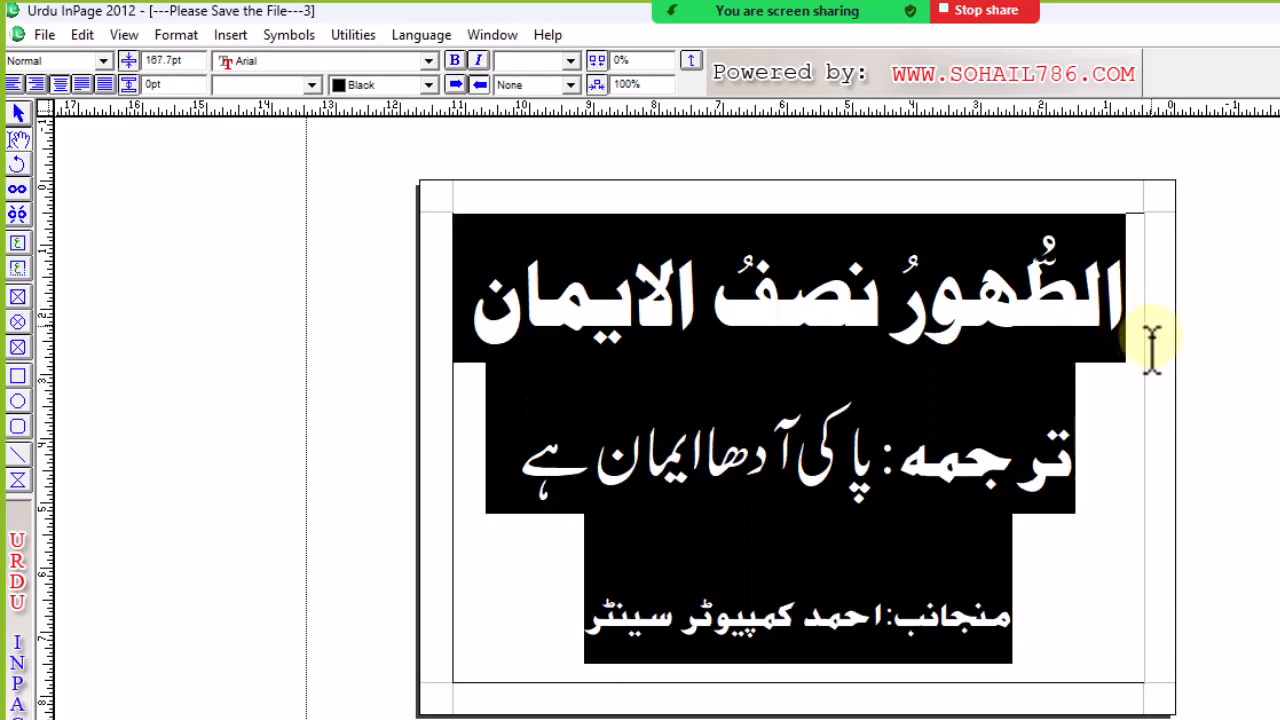
{"action": "left_click", "coordinate": [1046, 445]}
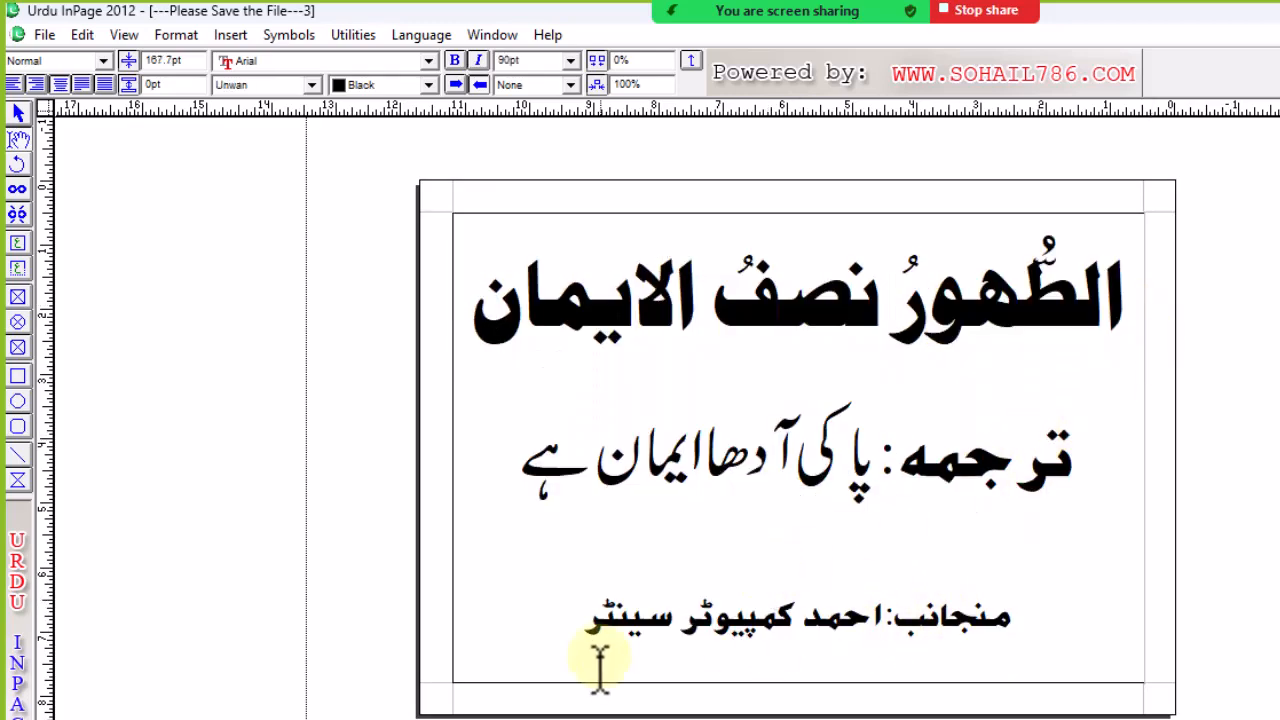
{"action": "left_click_drag", "start_coordinate": [595, 640], "coordinate": [829, 623]}
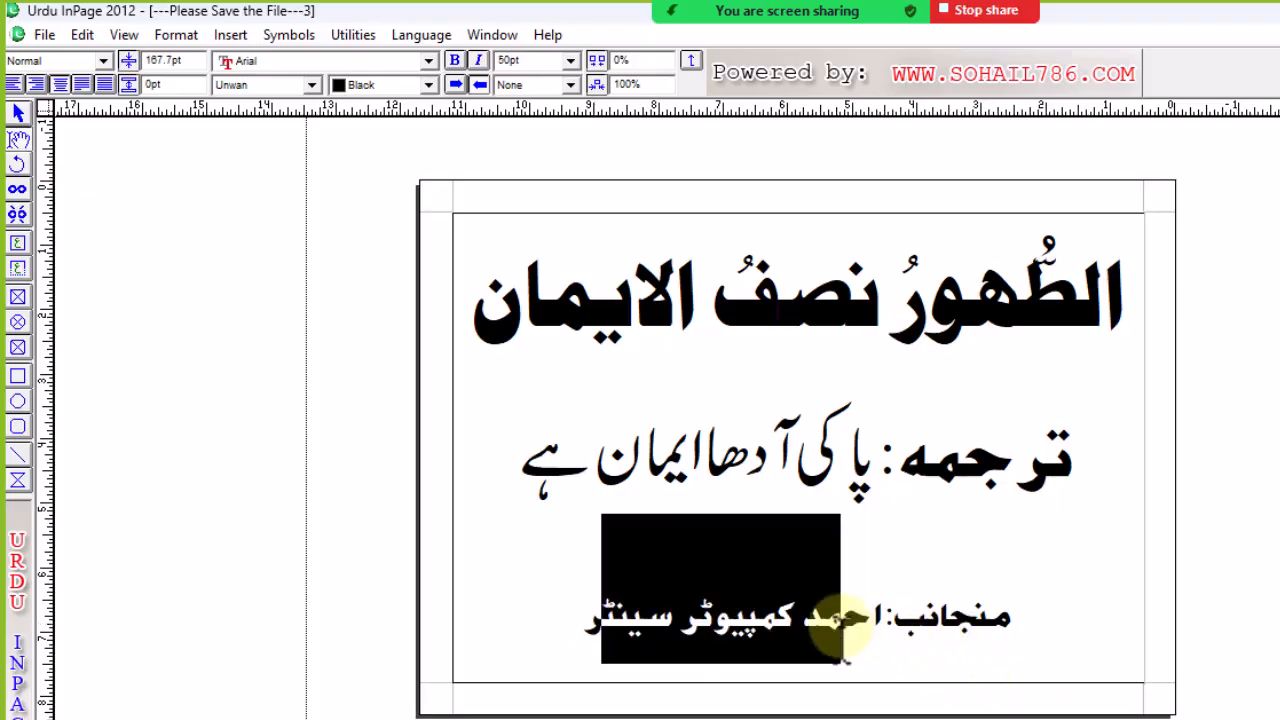
{"action": "left_click", "coordinate": [972, 645]}
{"action": "left_click", "coordinate": [796, 642]}
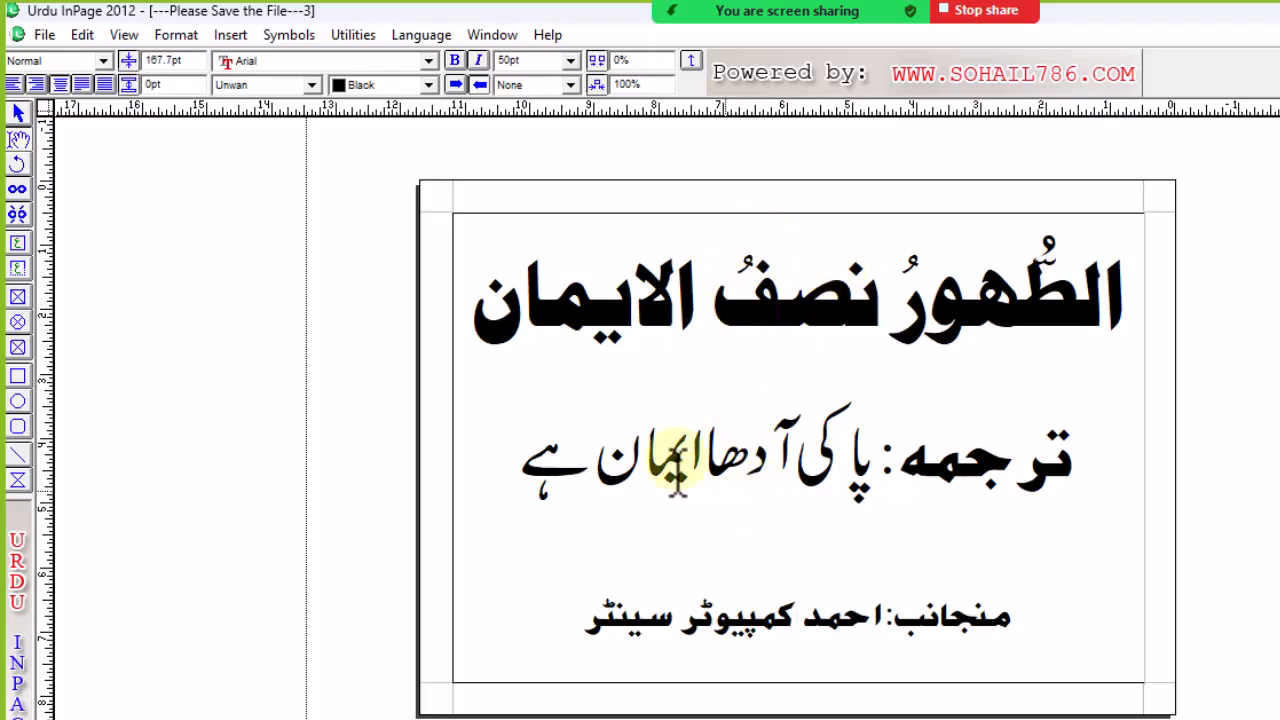
Move the text box down off the picture's upper part, to about 0.021" horizontally and 1.955" vertically.
{"action": "left_click", "coordinate": [18, 114]}
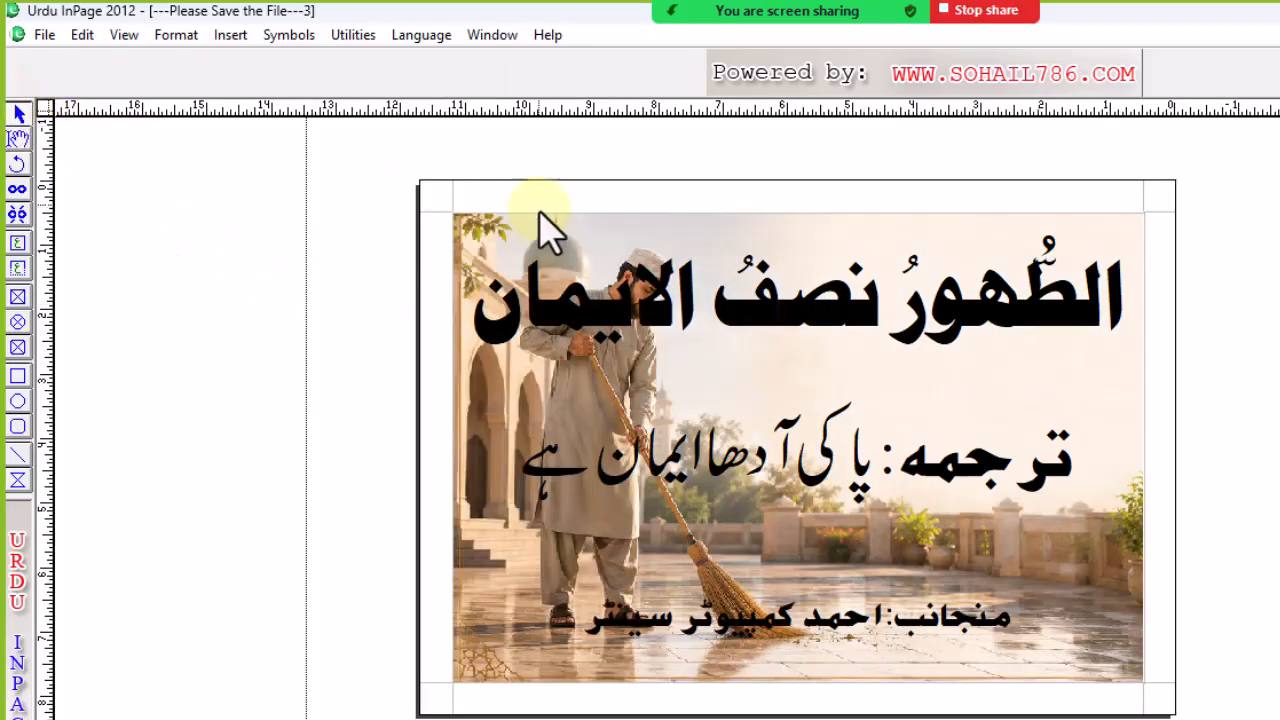
{"action": "left_click", "coordinate": [640, 430]}
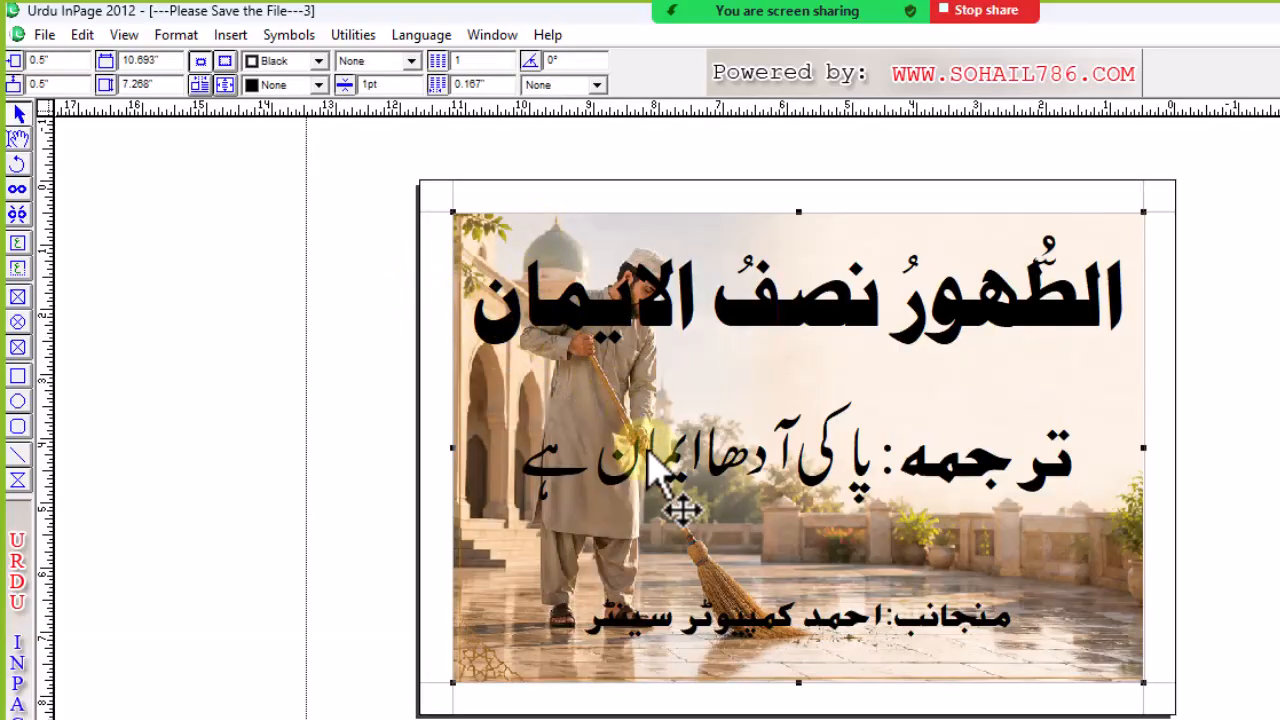
{"action": "left_click_drag", "start_coordinate": [655, 515], "coordinate": [660, 515]}
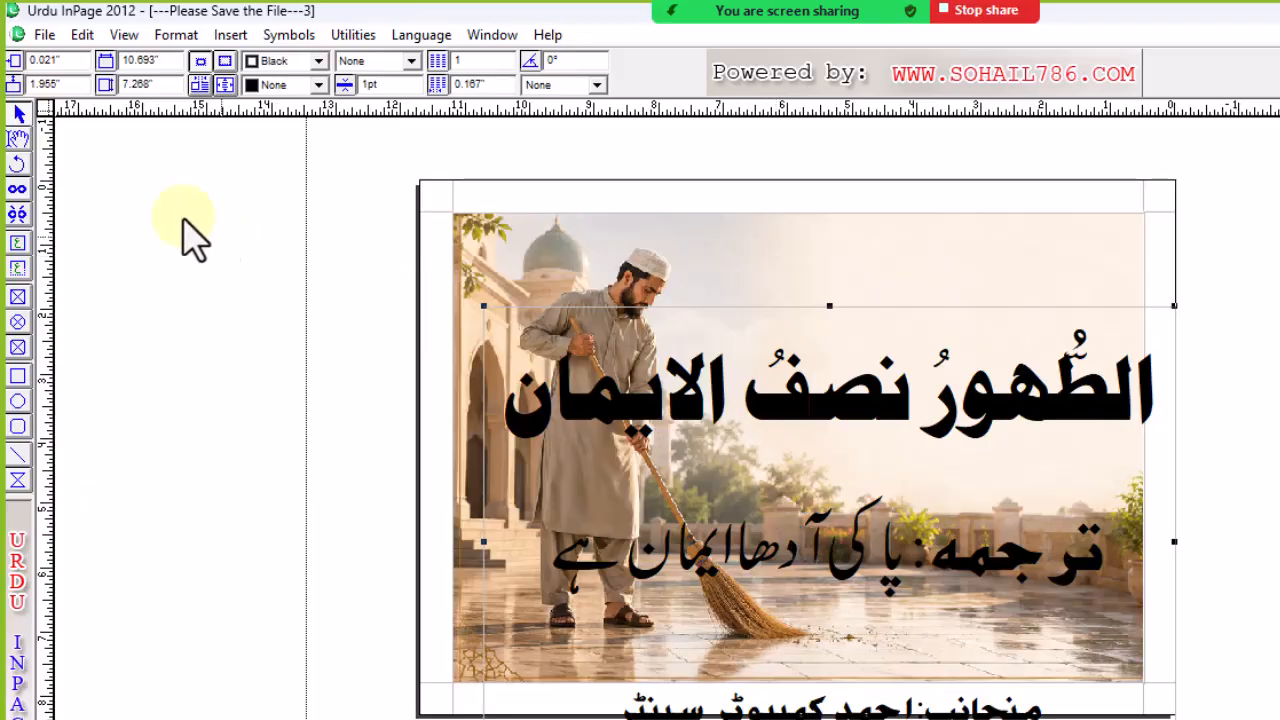
Try a brightness of 60% and 40% on the background picture.
{"action": "left_click", "coordinate": [17, 138]}
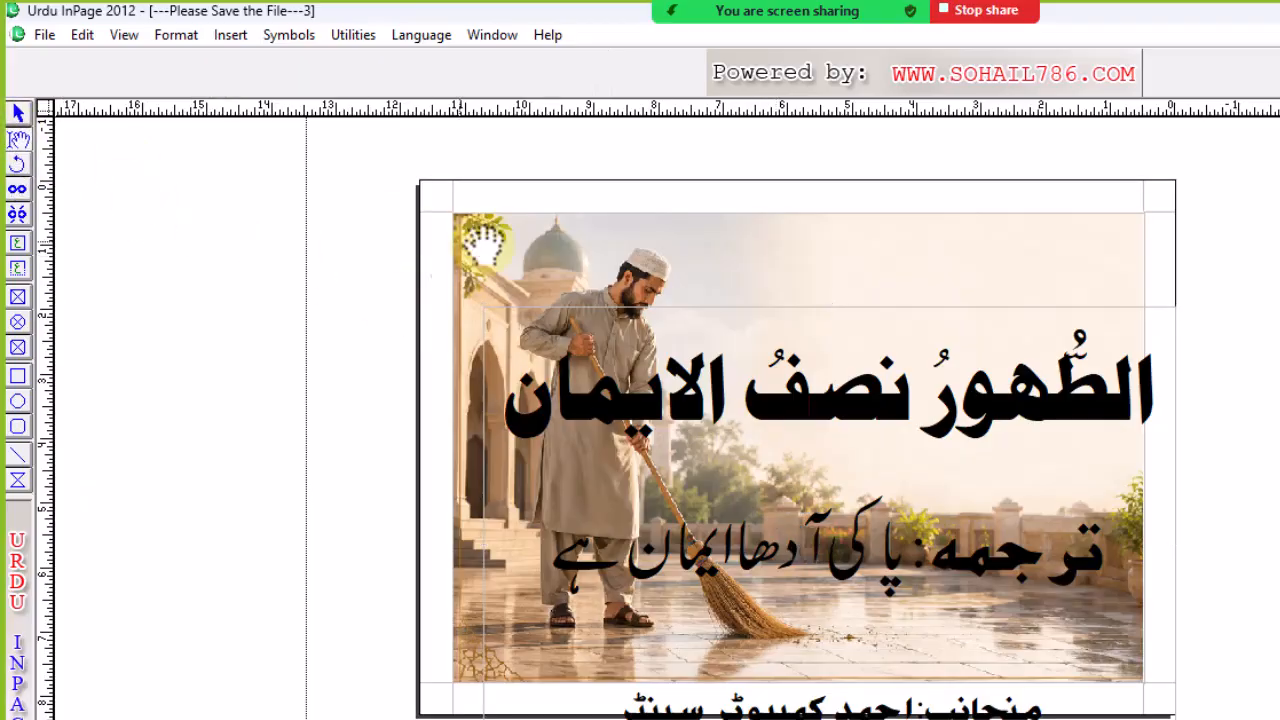
{"action": "left_click", "coordinate": [606, 259]}
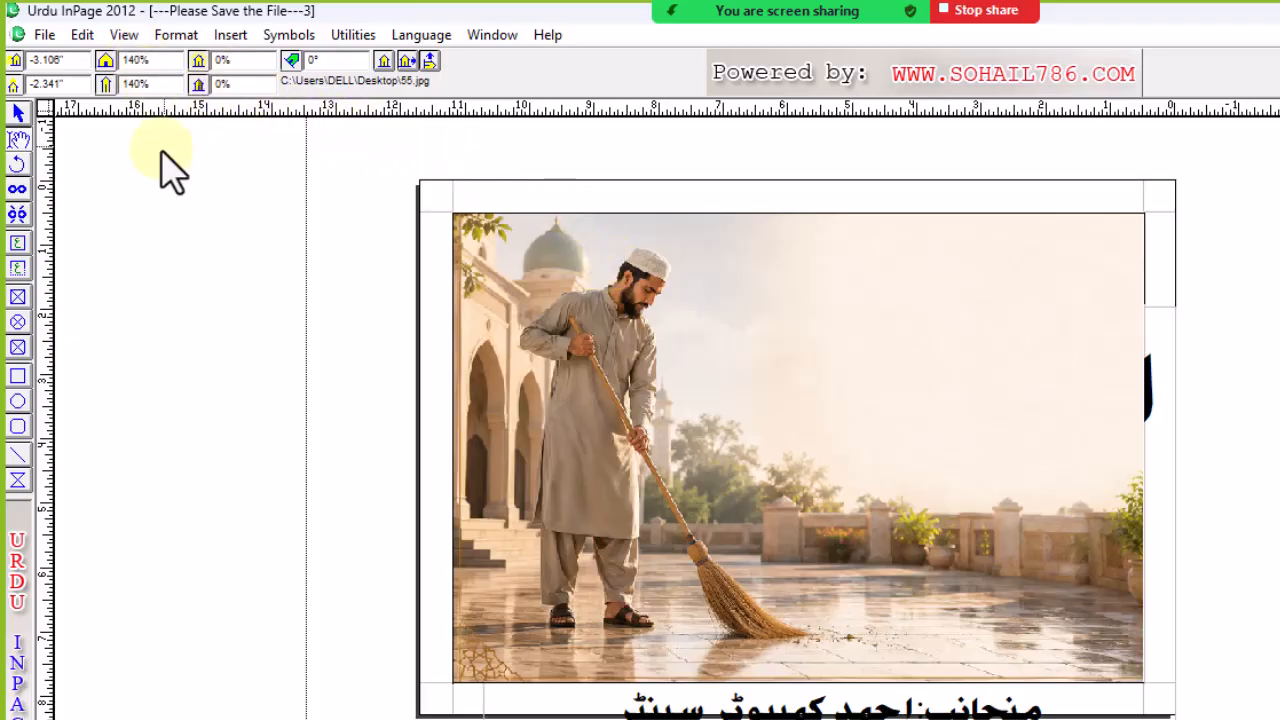
{"action": "double_click", "coordinate": [218, 60]}
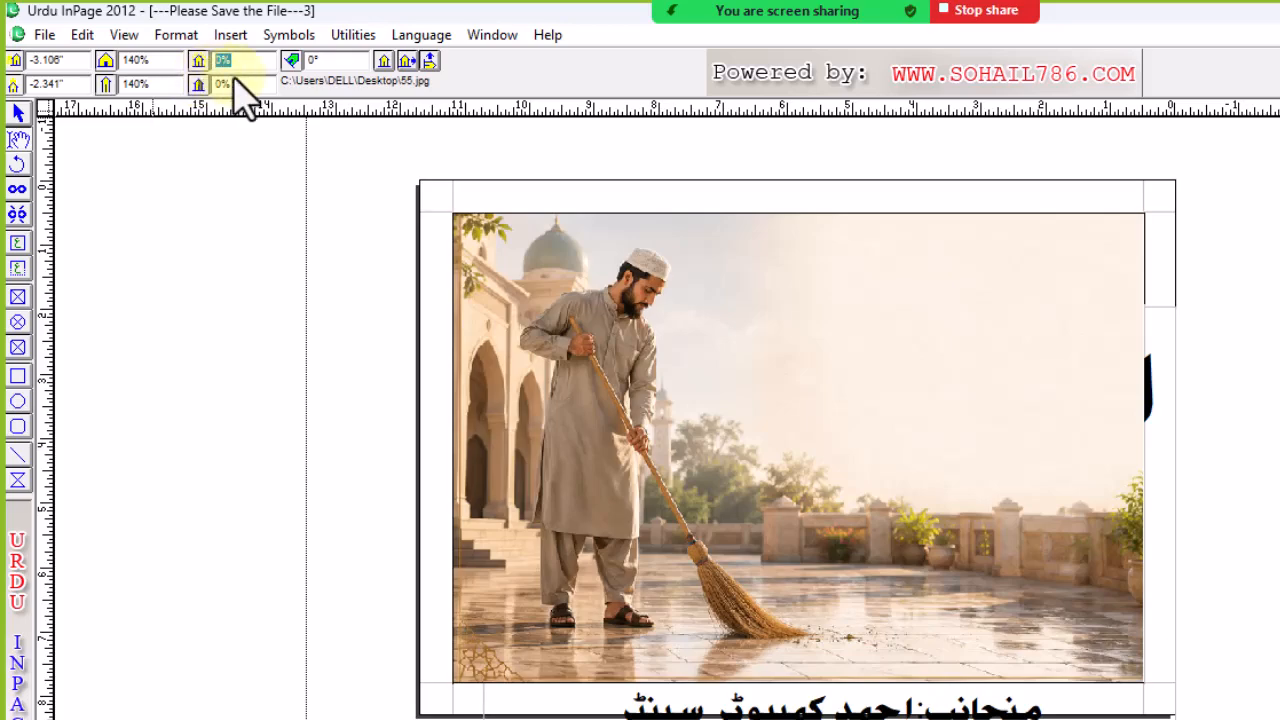
{"action": "key", "text": "Return"}
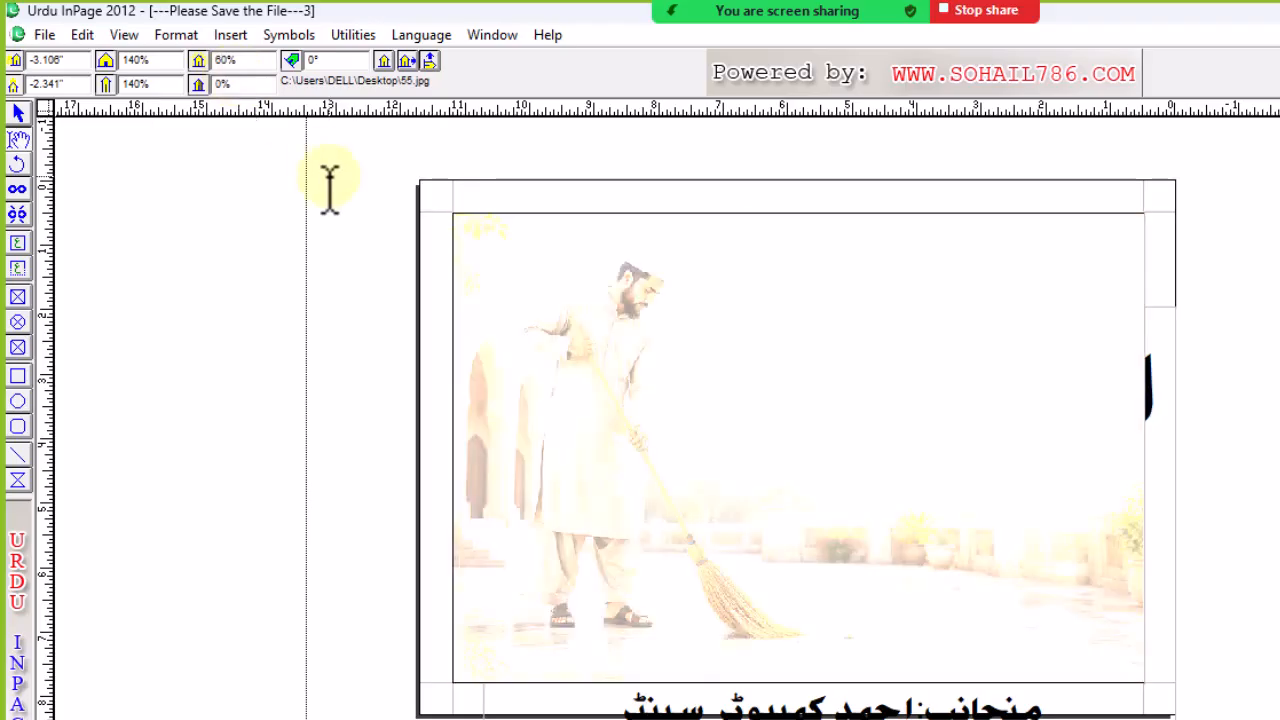
{"action": "double_click", "coordinate": [245, 60]}
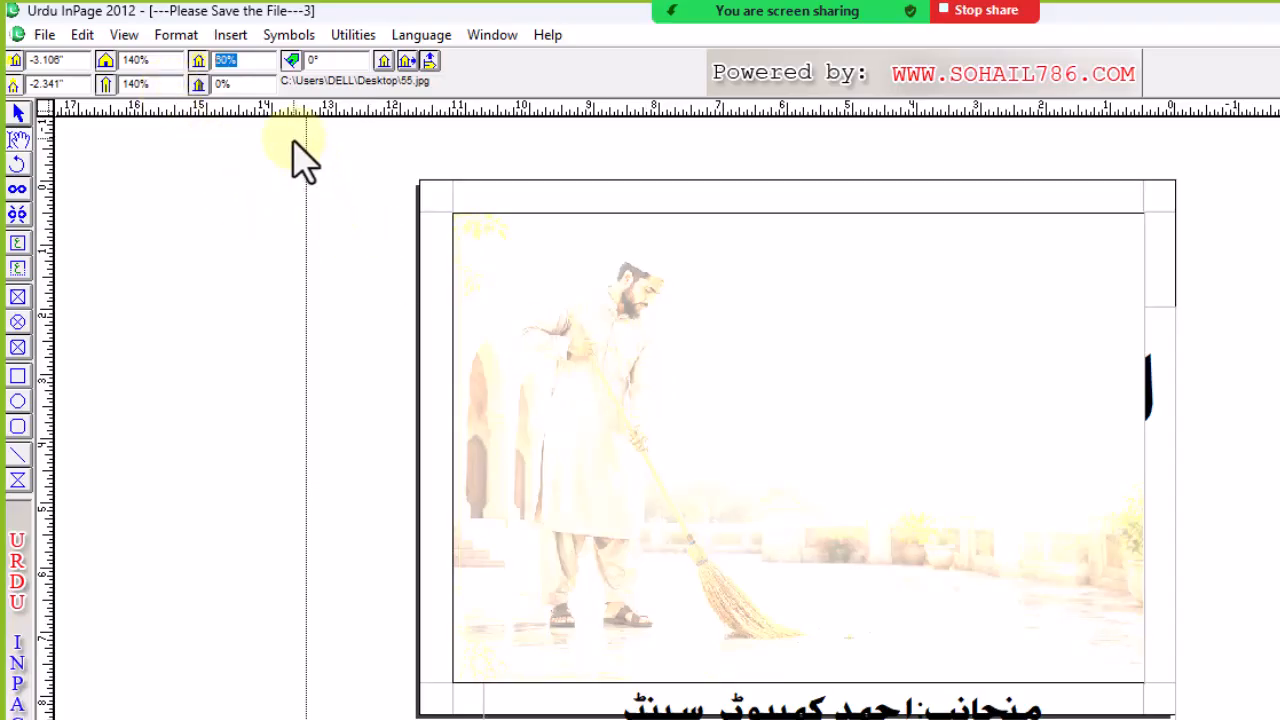
{"action": "key", "text": "Return"}
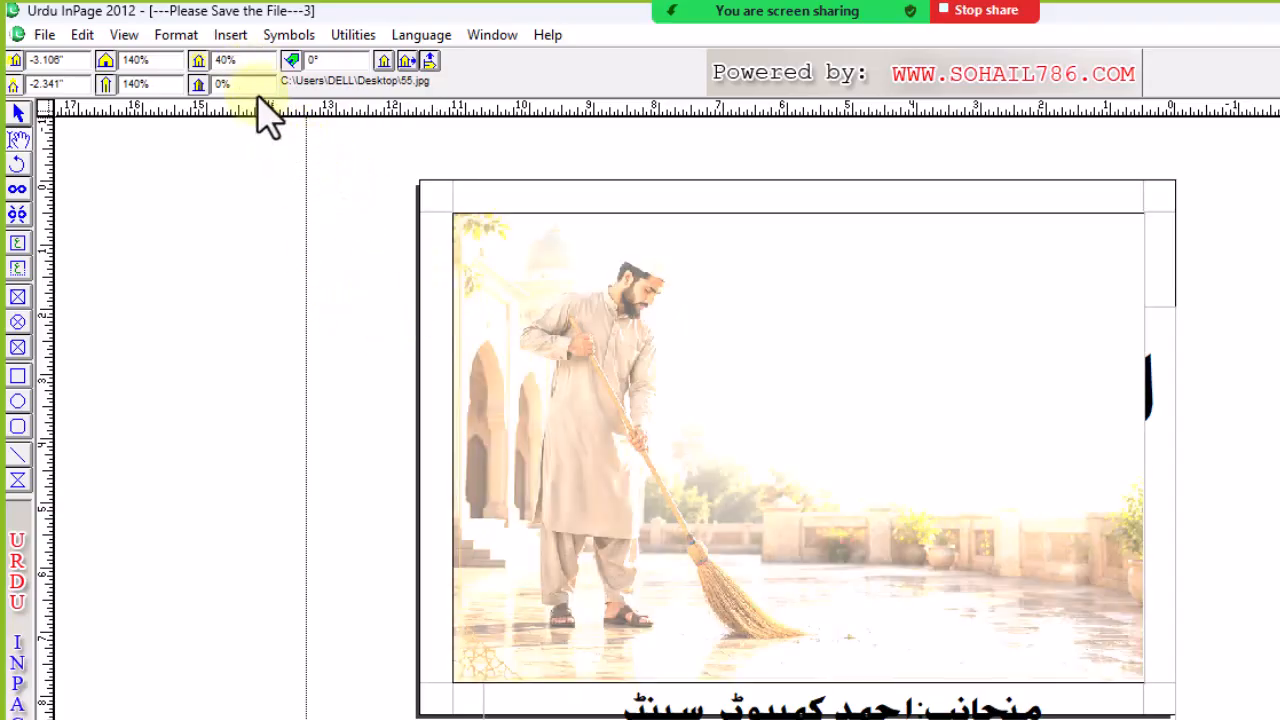
Reset the background picture's brightness to 0 and raise its contrast instead.
{"action": "double_click", "coordinate": [228, 60]}
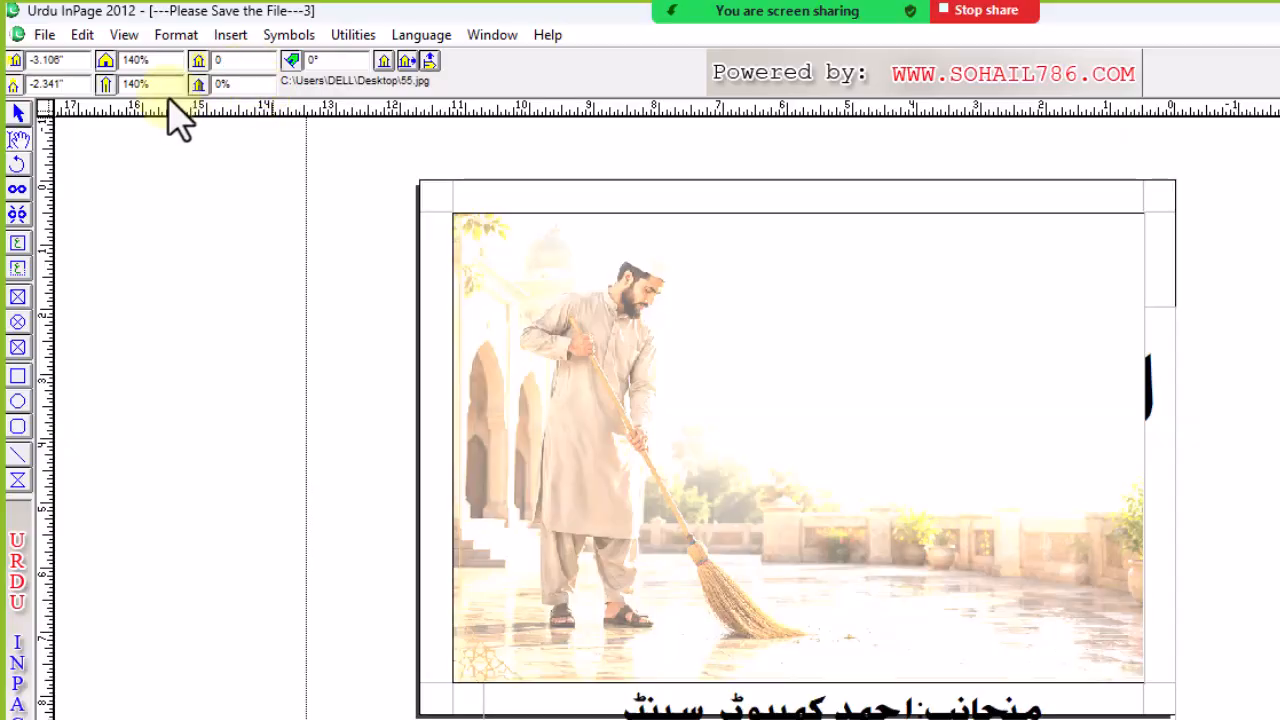
{"action": "double_click", "coordinate": [243, 85]}
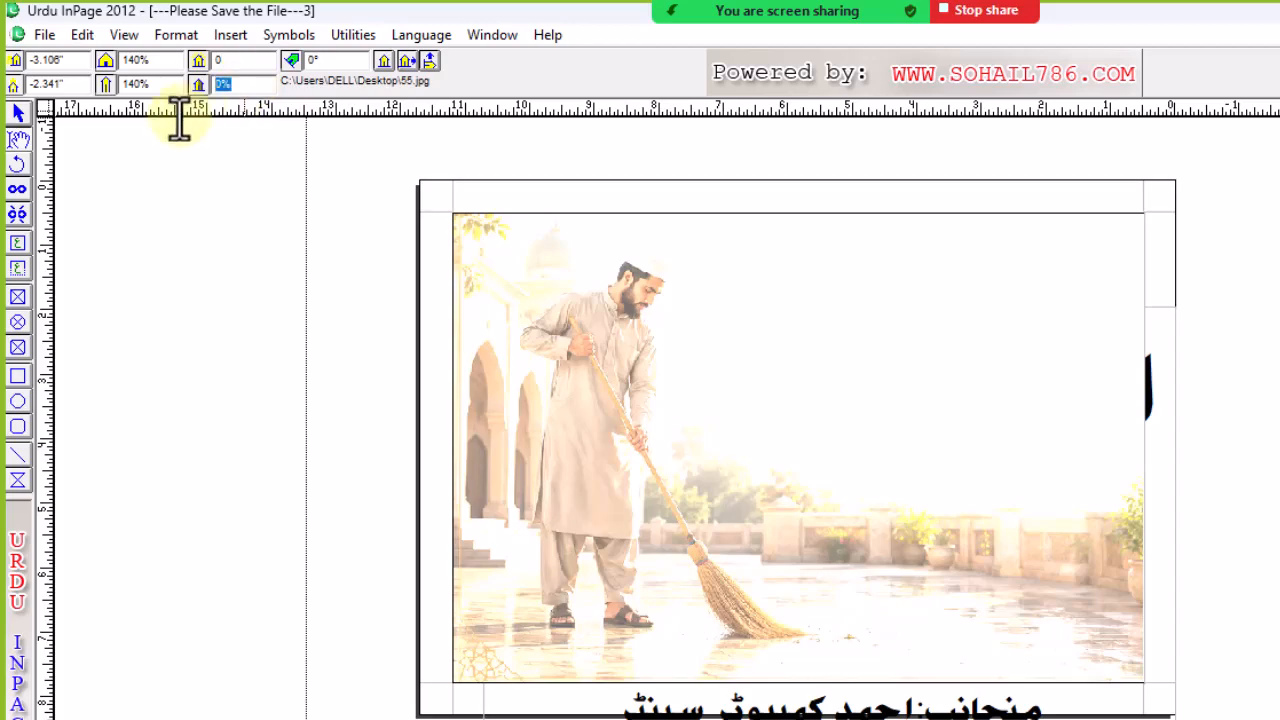
{"action": "key", "text": "Return"}
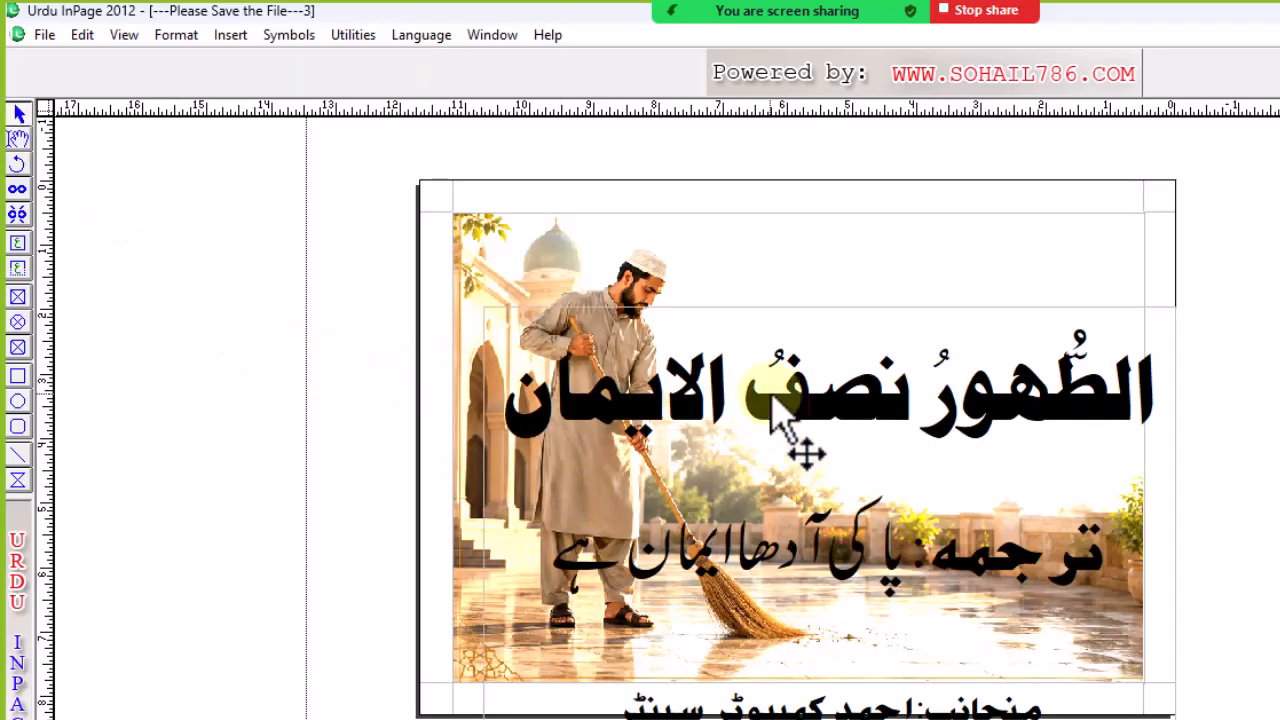
Place the text box over the picture to judge the text against it, and shift it down again off the picture's upper edge.
{"action": "left_click", "coordinate": [775, 410]}
{"action": "left_click_drag", "start_coordinate": [722, 316], "coordinate": [726, 312]}
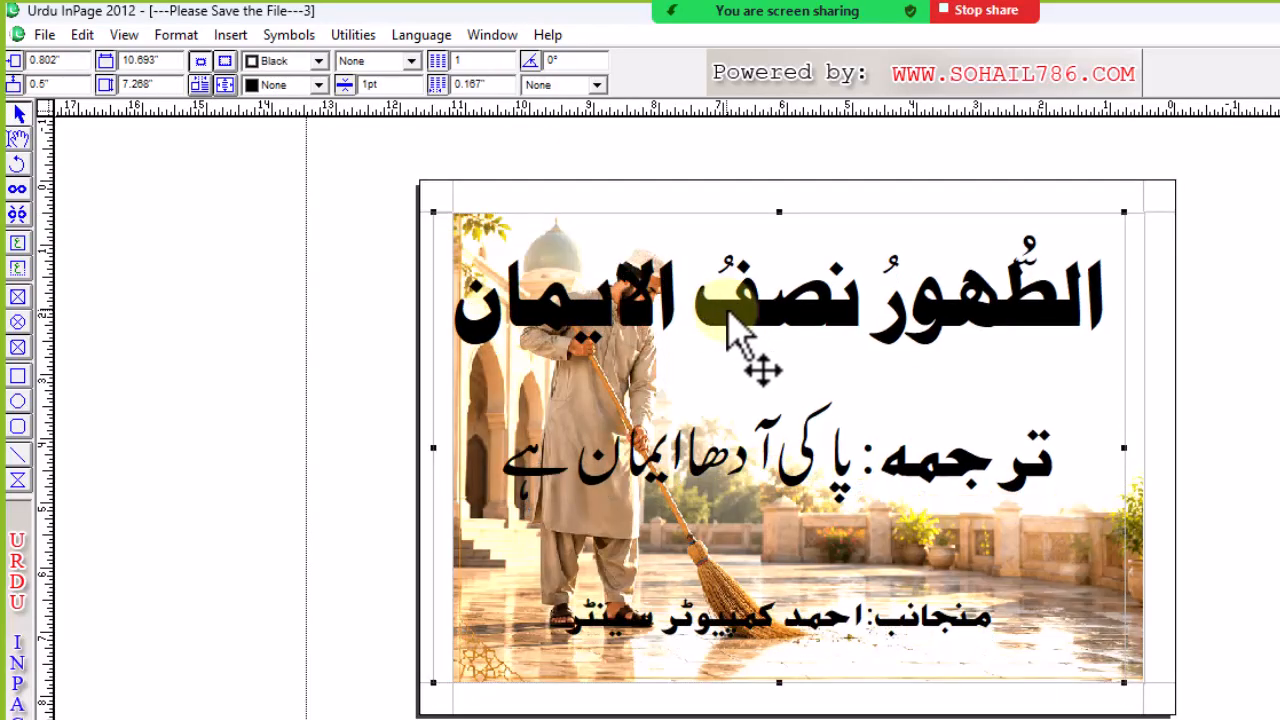
{"action": "left_click_drag", "start_coordinate": [727, 312], "coordinate": [739, 316]}
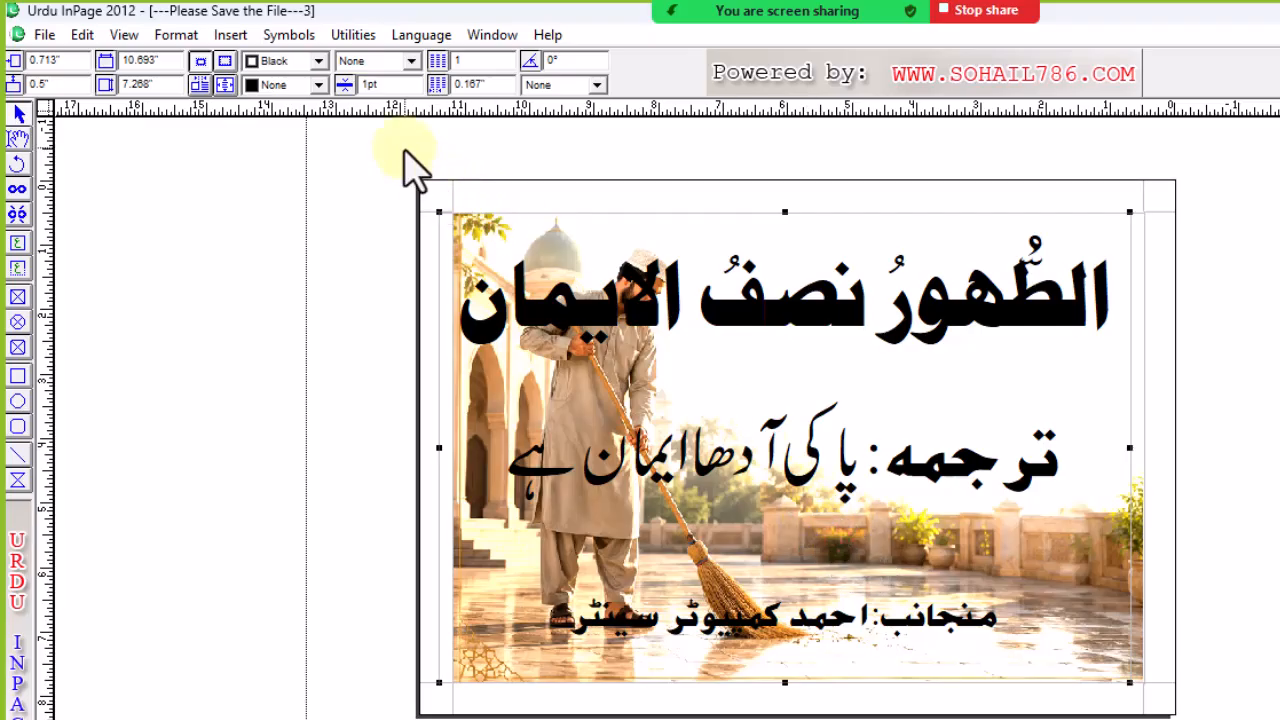
{"action": "left_click_drag", "start_coordinate": [563, 363], "coordinate": [577, 420]}
Set the background picture's contrast to 0% and its brightness to 40%.
{"action": "left_click", "coordinate": [18, 139]}
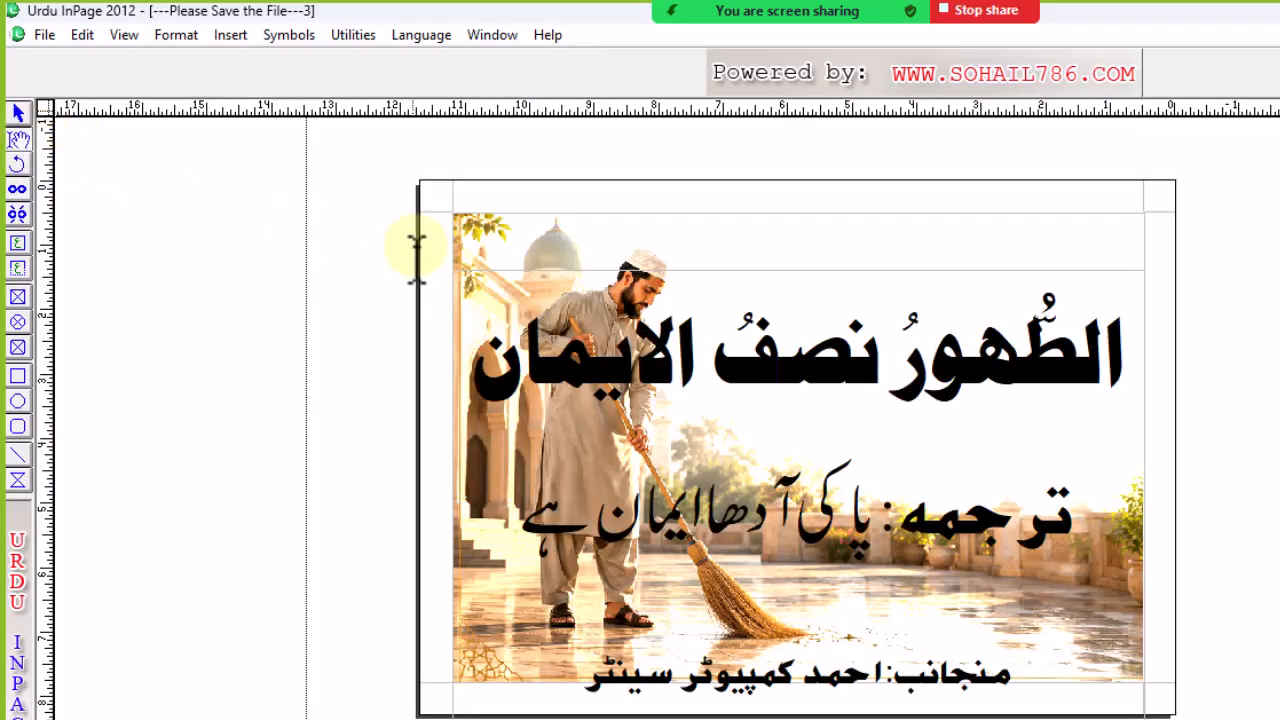
{"action": "left_click", "coordinate": [525, 245]}
{"action": "left_click_drag", "start_coordinate": [251, 83], "coordinate": [183, 115]}
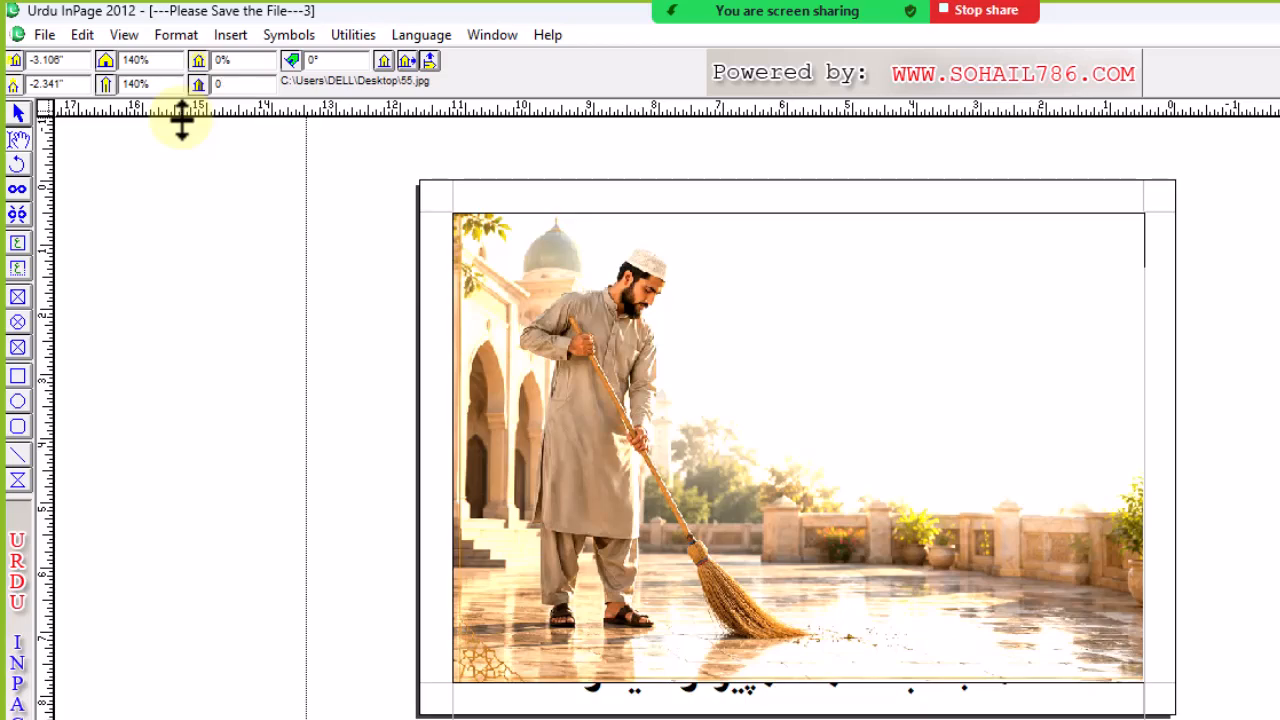
{"action": "type", "text": "4"}
{"action": "key", "text": "Return"}
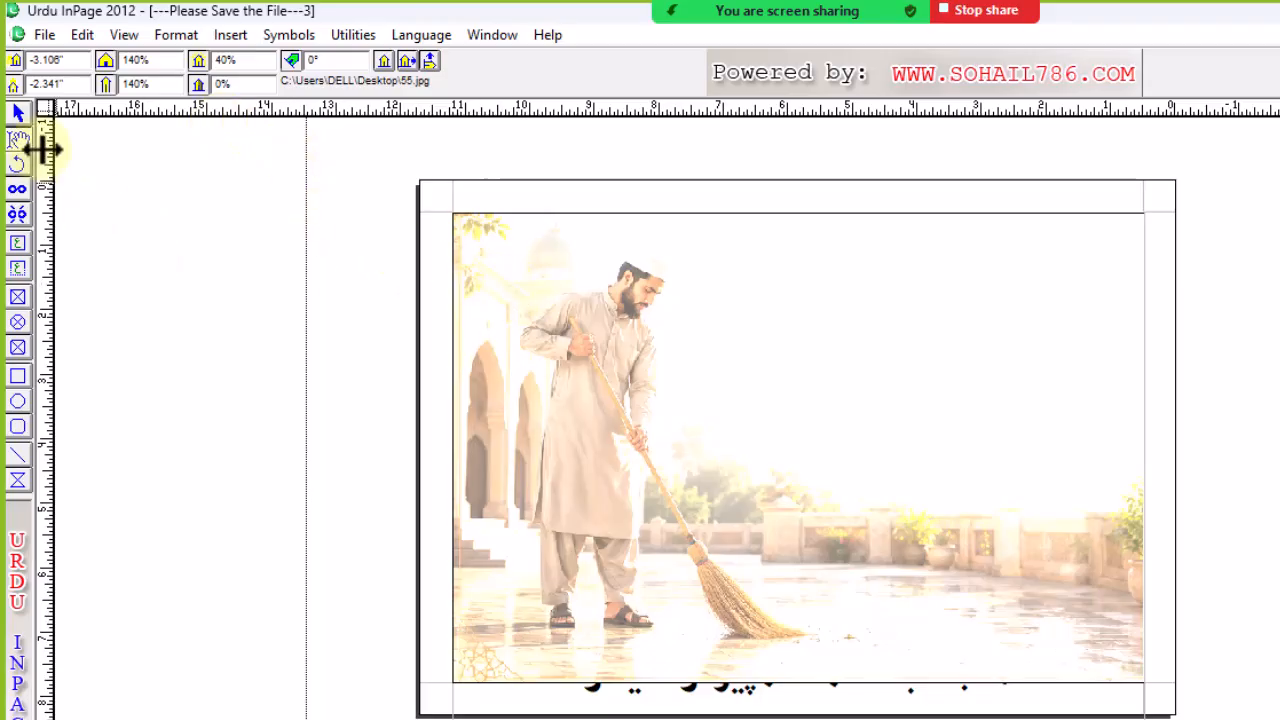
Move the text box back to 0.5" horizontally and 0.5" vertically so it covers the picture frame.
{"action": "left_click", "coordinate": [17, 113]}
{"action": "left_click", "coordinate": [603, 358]}
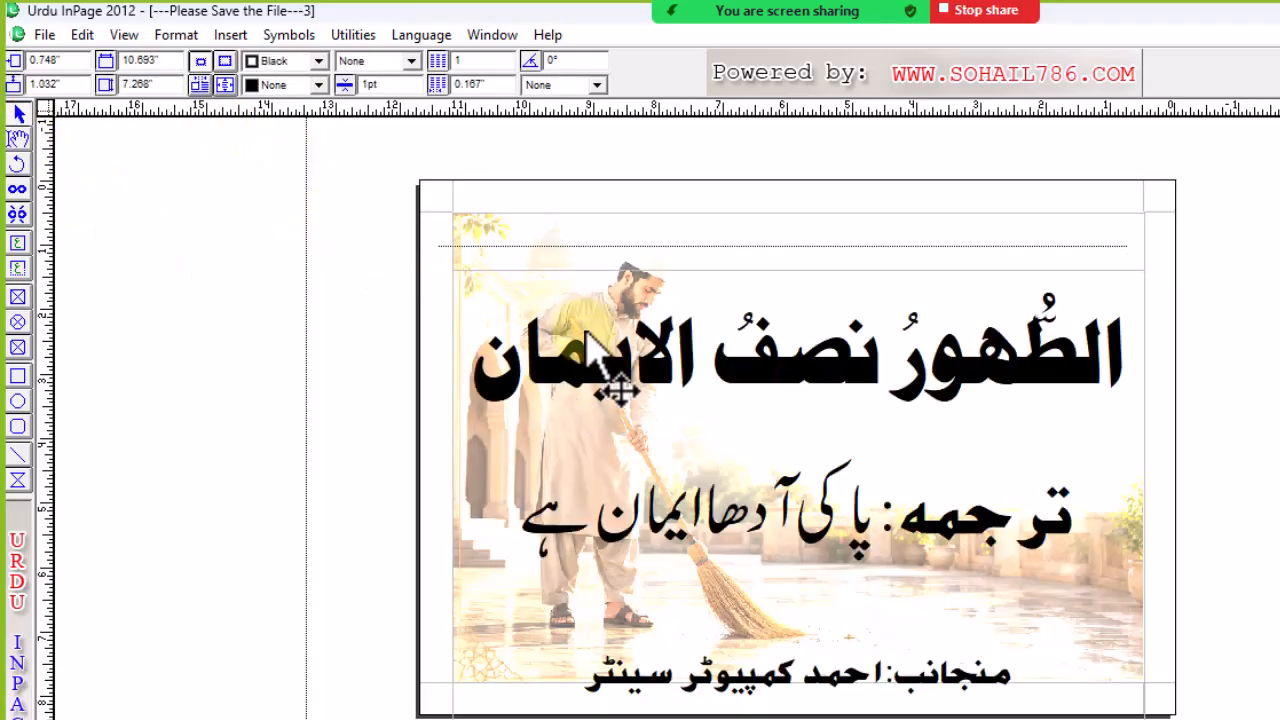
{"action": "left_click_drag", "start_coordinate": [592, 313], "coordinate": [597, 307]}
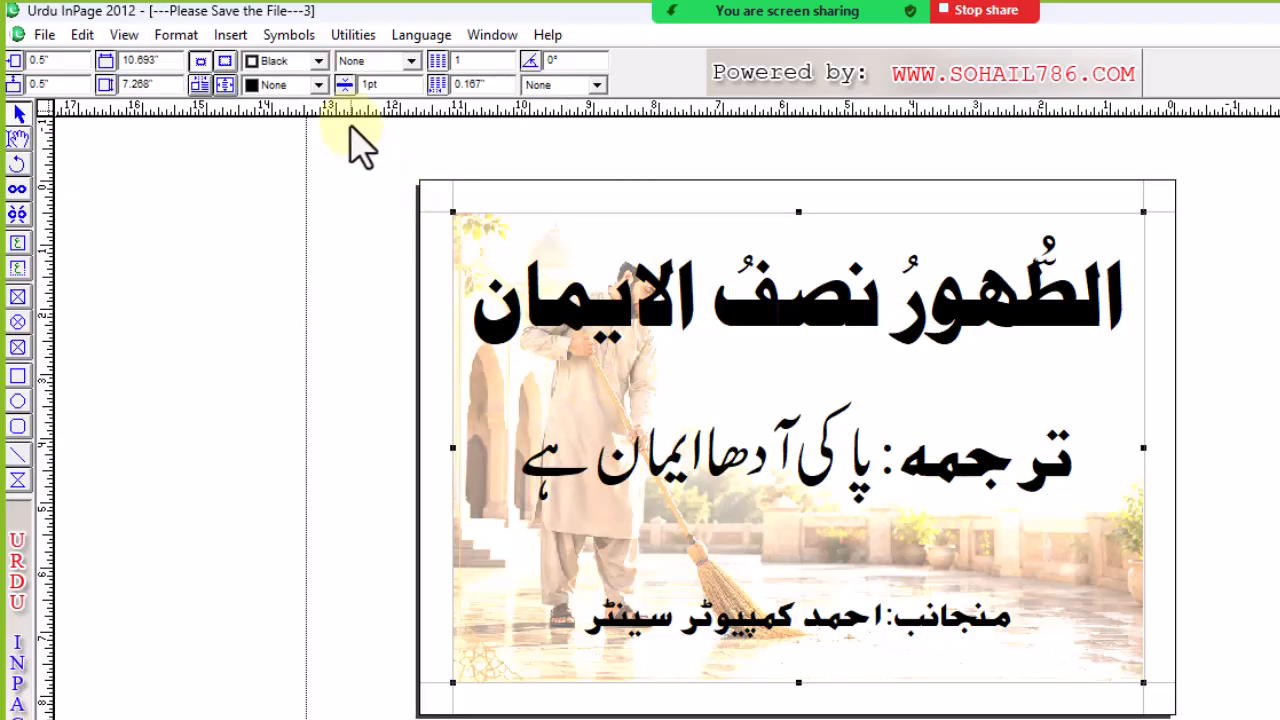
Give the text box a red dash-dot border with a thickness of 6 pt.
{"action": "left_click", "coordinate": [319, 62]}
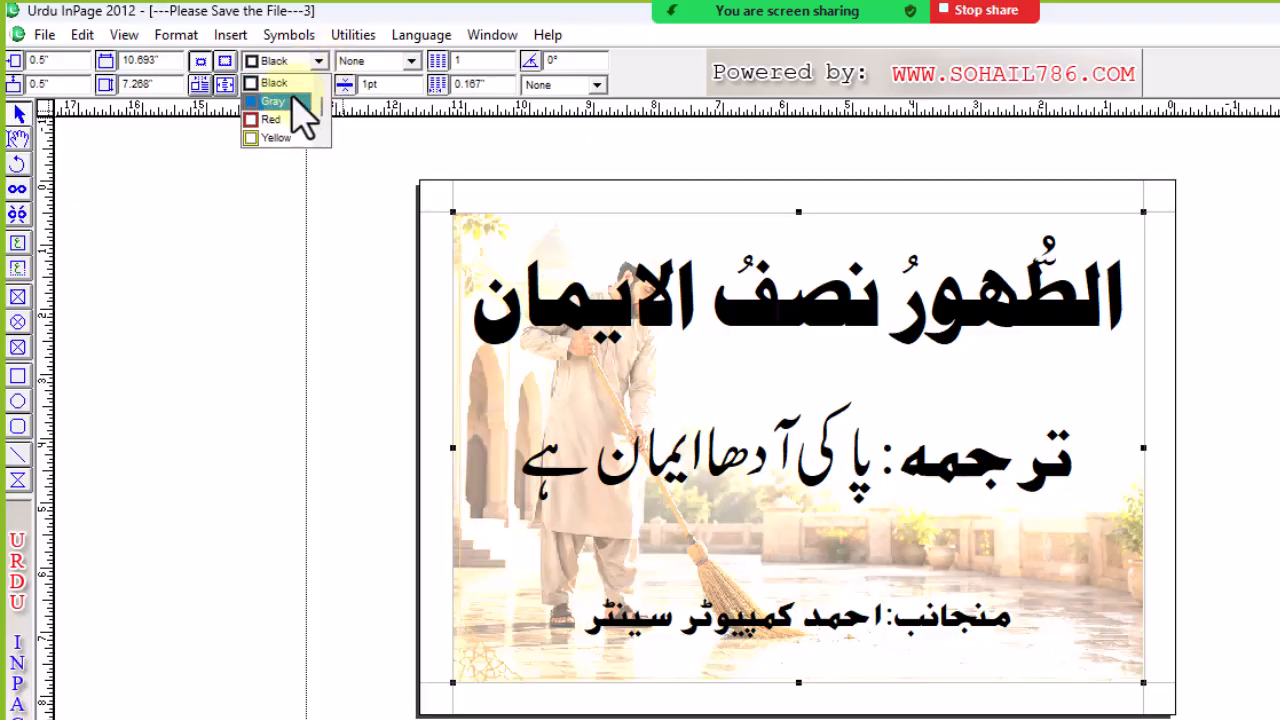
{"action": "left_click", "coordinate": [290, 119]}
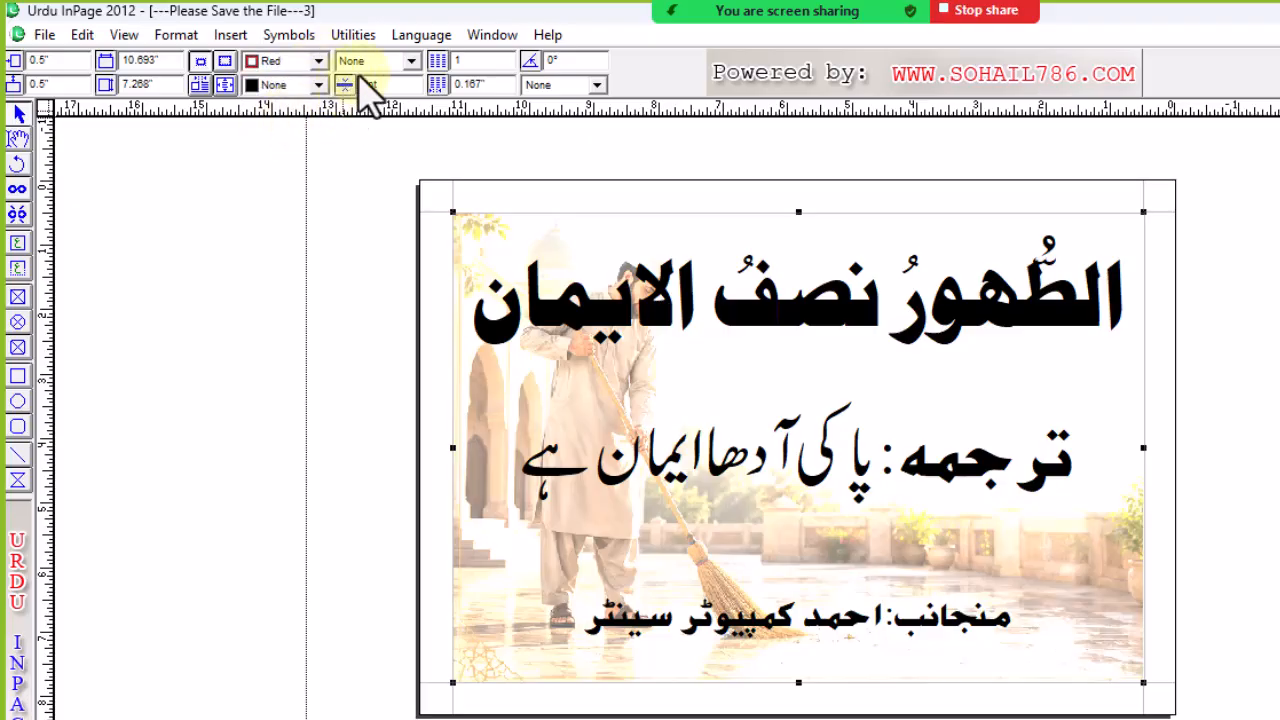
{"action": "left_click", "coordinate": [409, 61]}
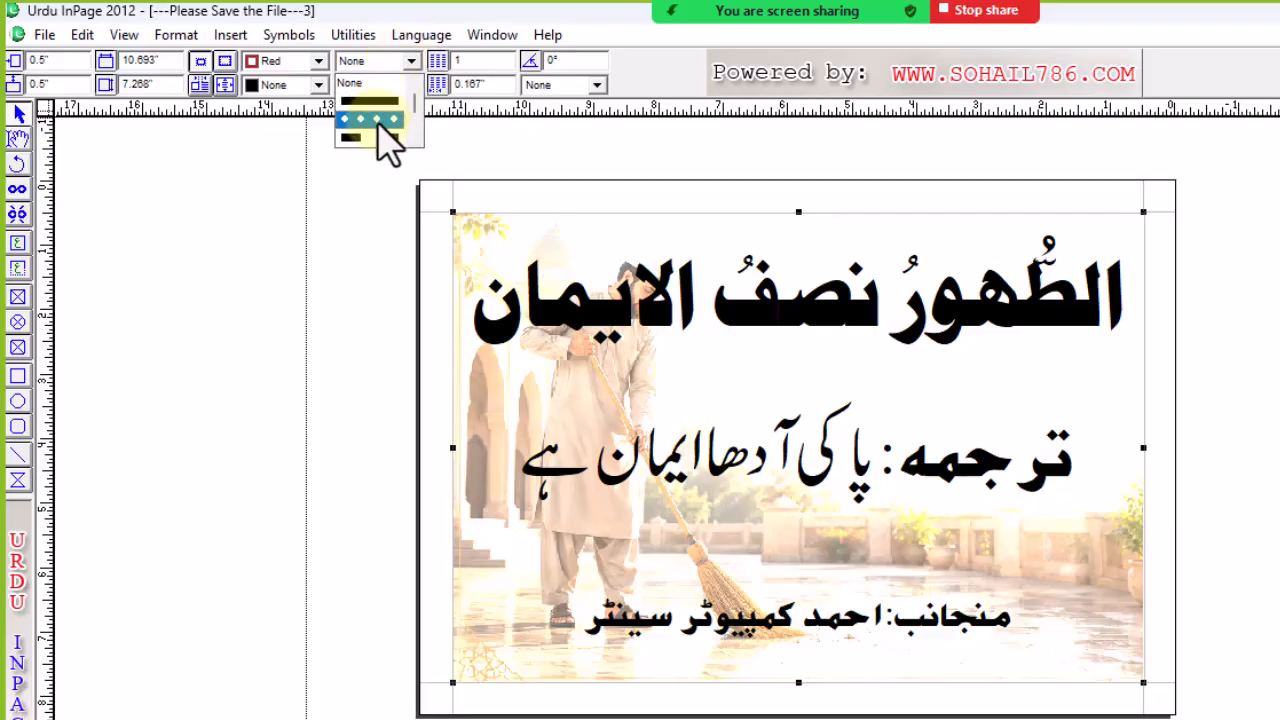
{"action": "scroll", "coordinate": [383, 125], "scroll_direction": "down", "scroll_amount": 5}
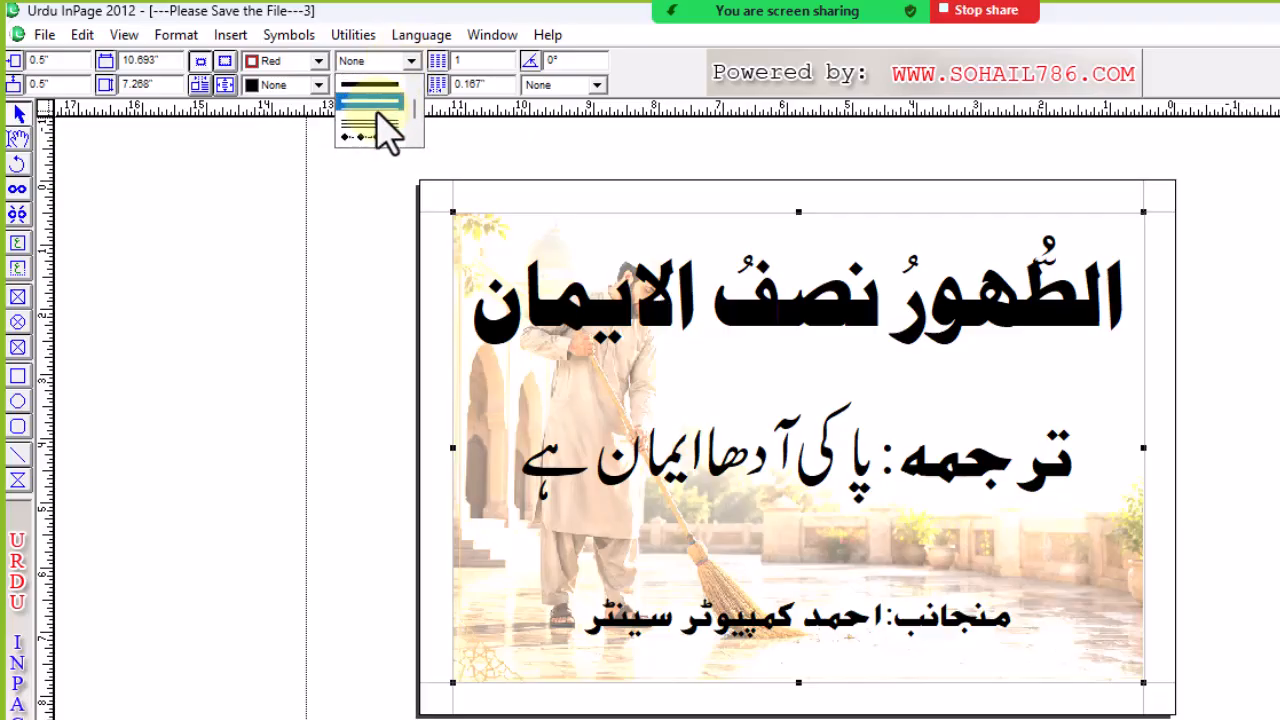
{"action": "scroll", "coordinate": [377, 118], "scroll_direction": "up", "scroll_amount": 5}
{"action": "scroll", "coordinate": [383, 122], "scroll_direction": "down", "scroll_amount": 2}
{"action": "left_click", "coordinate": [383, 120]}
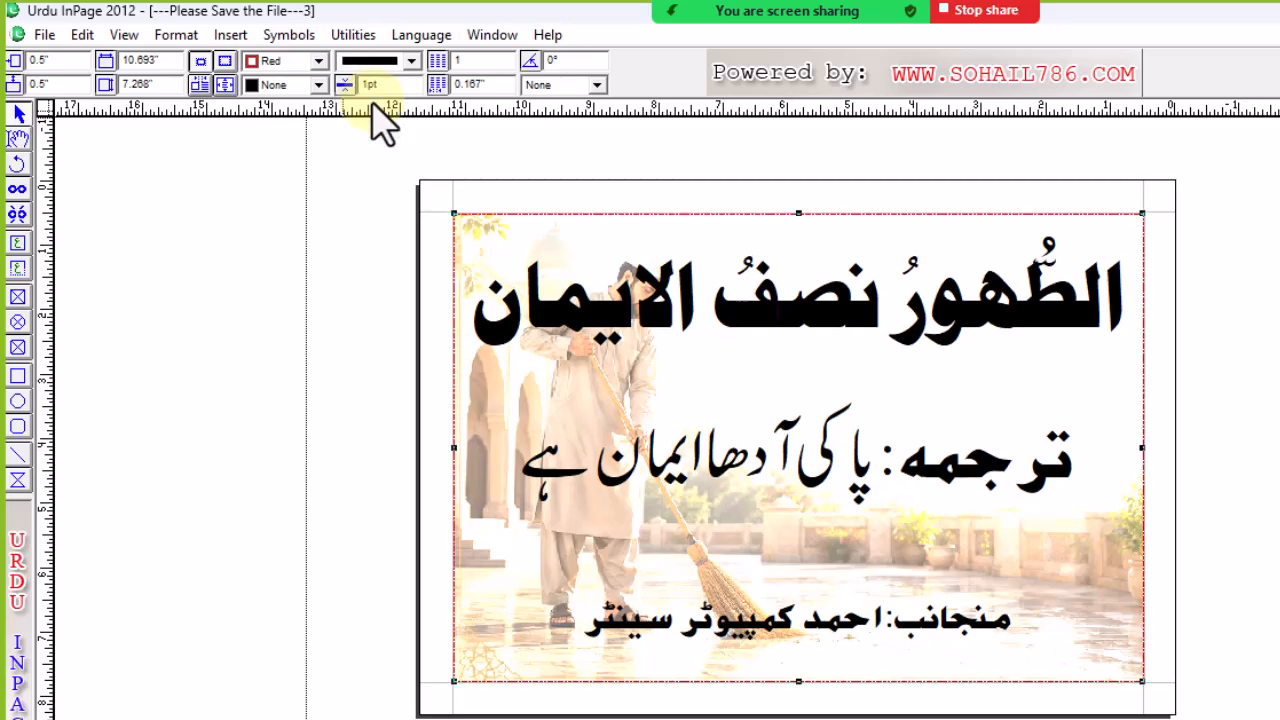
{"action": "left_click_drag", "start_coordinate": [400, 86], "coordinate": [350, 115]}
{"action": "key", "text": "Return"}
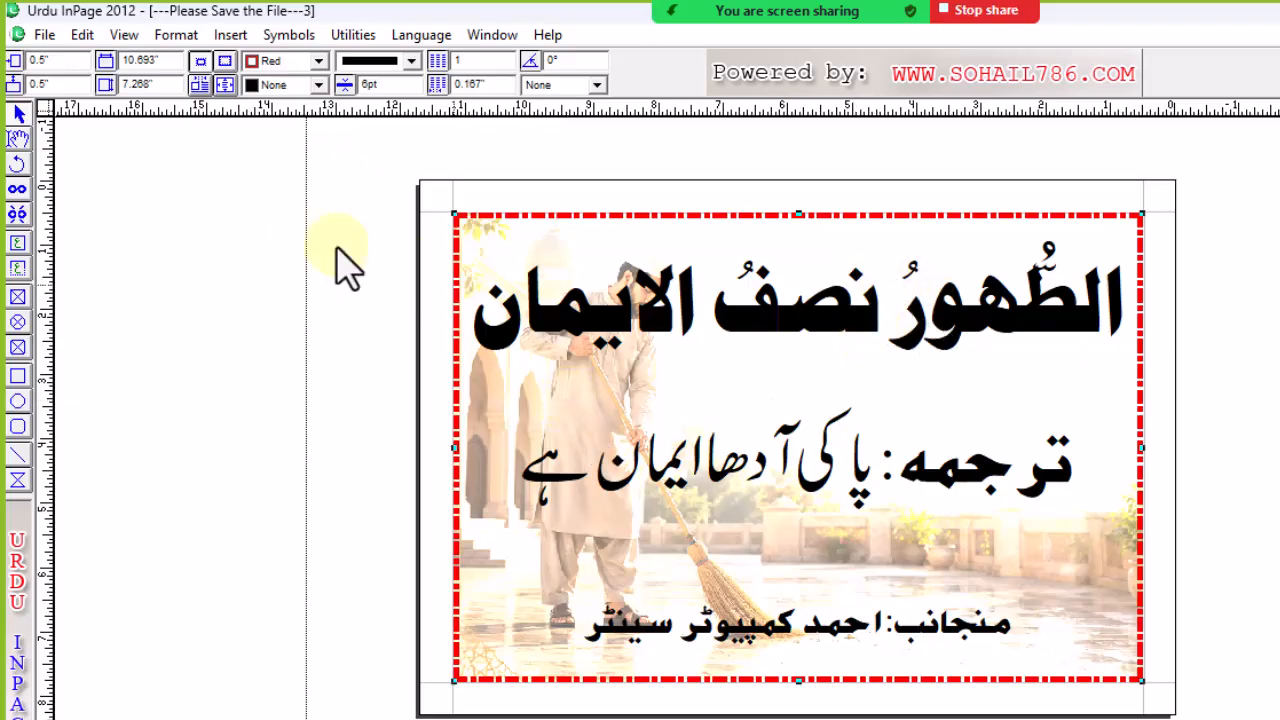
Color the large Arabic heading line blue.
{"action": "left_click", "coordinate": [17, 138]}
{"action": "left_click_drag", "start_coordinate": [1130, 274], "coordinate": [472, 340]}
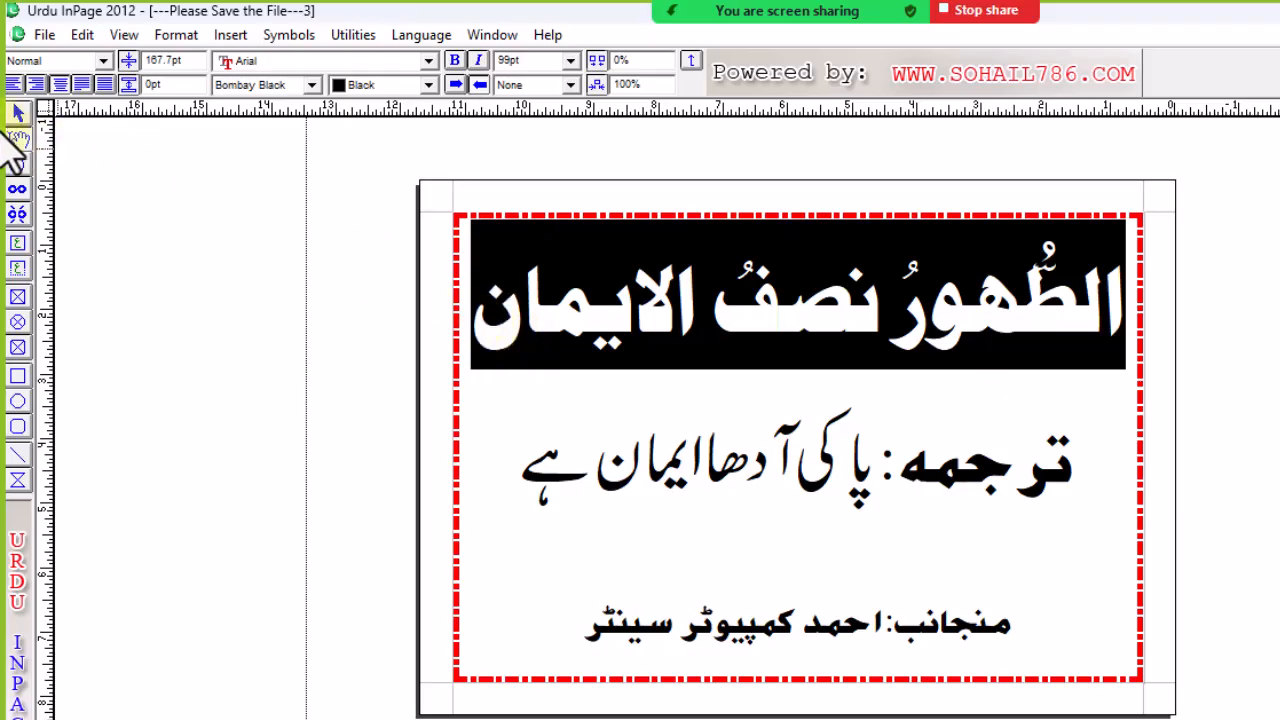
{"action": "left_click", "coordinate": [428, 85]}
{"action": "scroll", "coordinate": [370, 160], "scroll_direction": "down", "scroll_amount": 1}
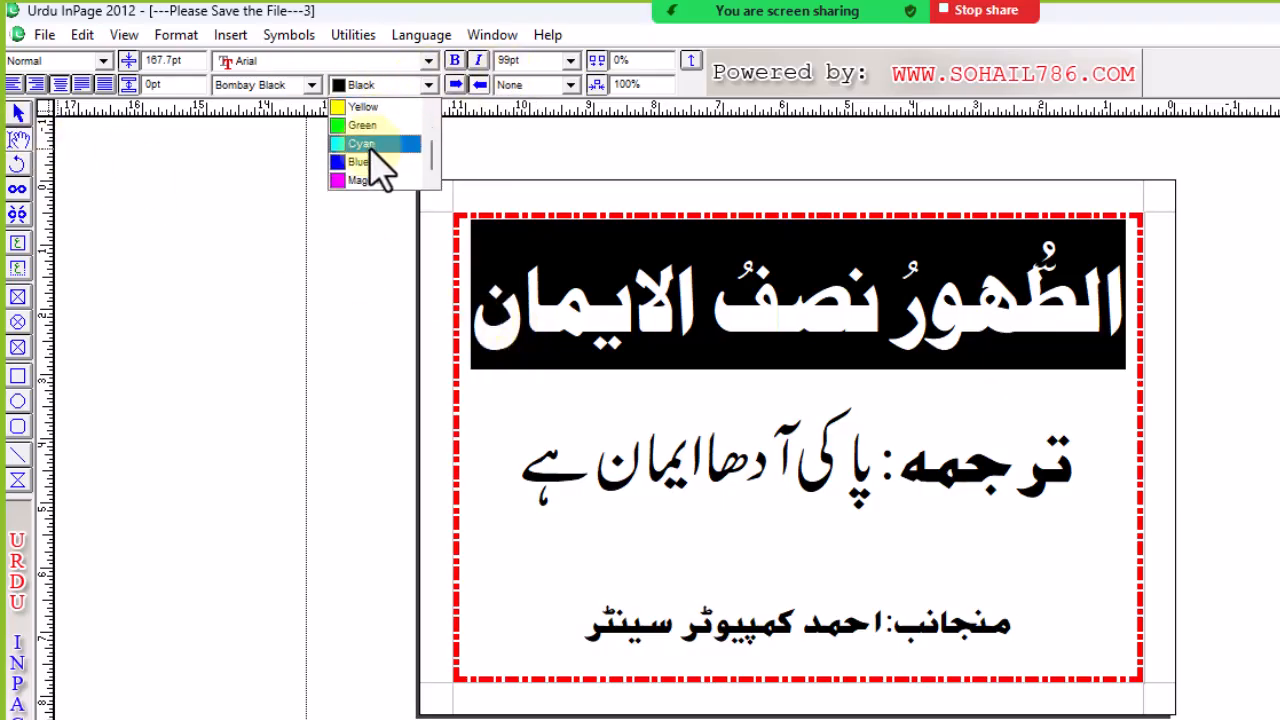
{"action": "left_click", "coordinate": [362, 143]}
{"action": "left_click", "coordinate": [572, 408]}
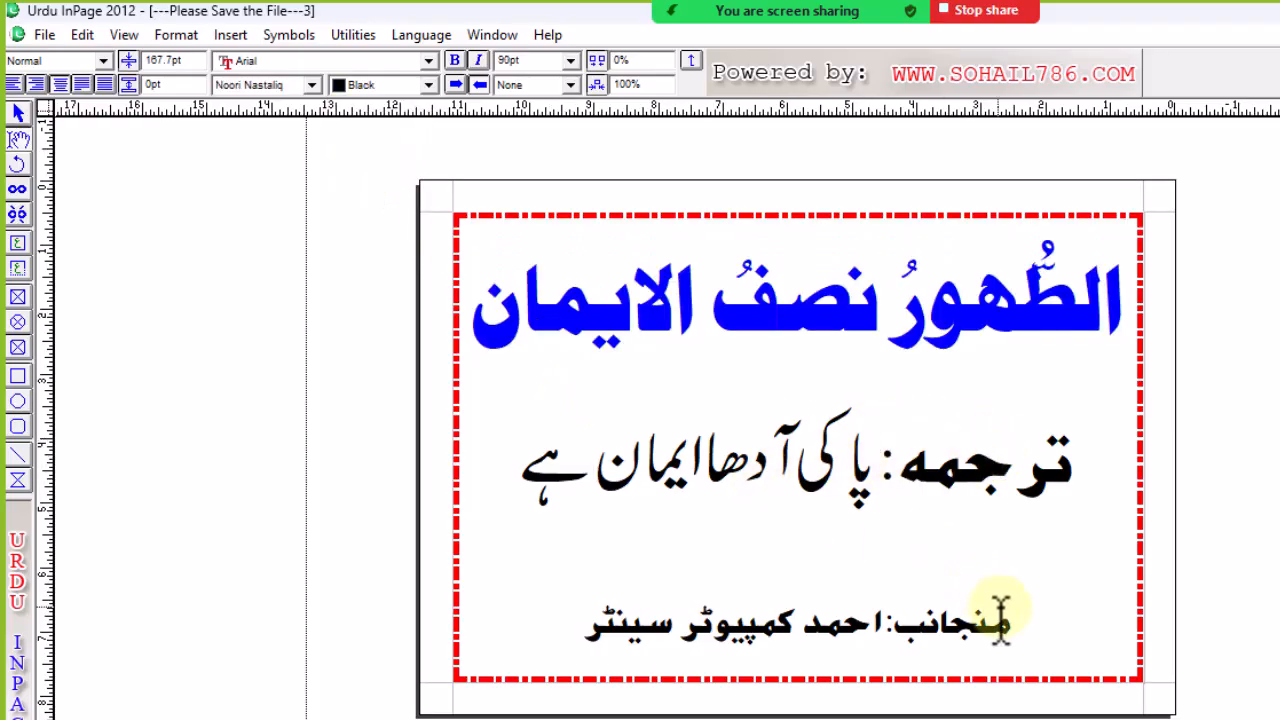
Try green as the text color of the credit line at the foot of the page.
{"action": "mouse_move", "coordinate": [1018, 612]}
{"action": "left_mouse_down"}
{"action": "mouse_move", "coordinate": [710, 640]}
{"action": "mouse_move", "coordinate": [571, 623]}
{"action": "mouse_move", "coordinate": [1008, 618]}
{"action": "left_mouse_up"}
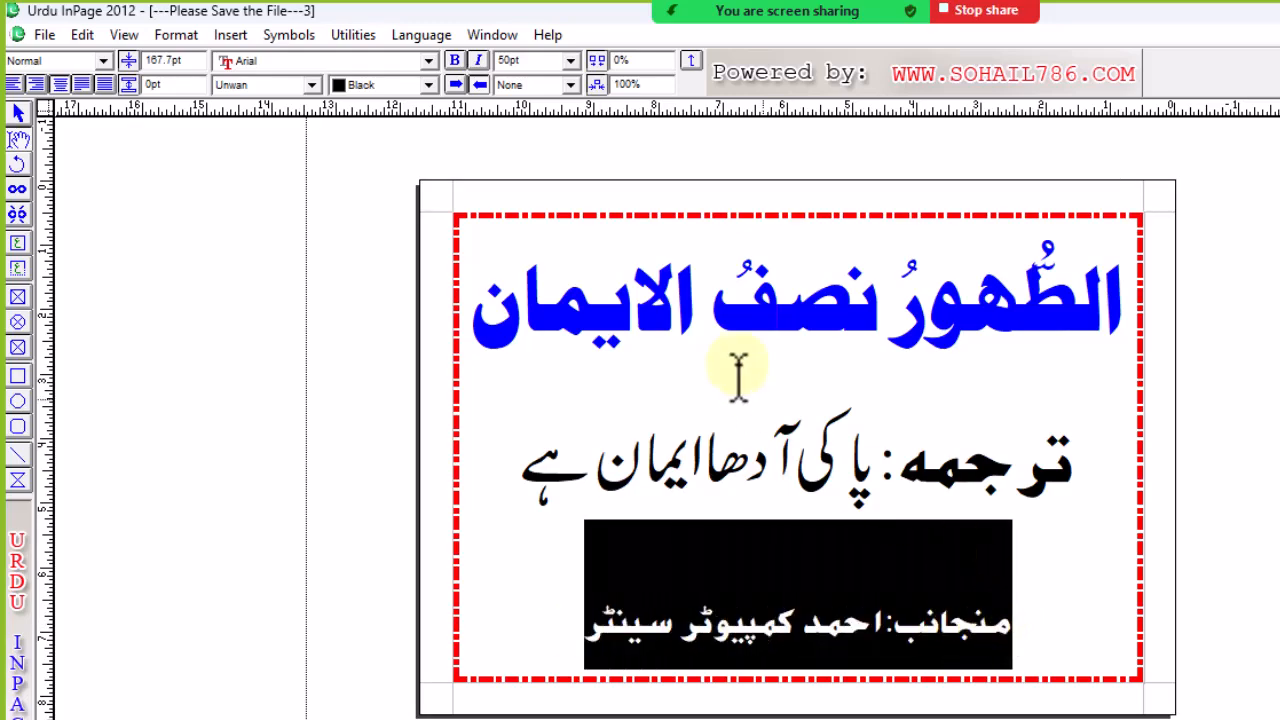
{"action": "left_click", "coordinate": [427, 86]}
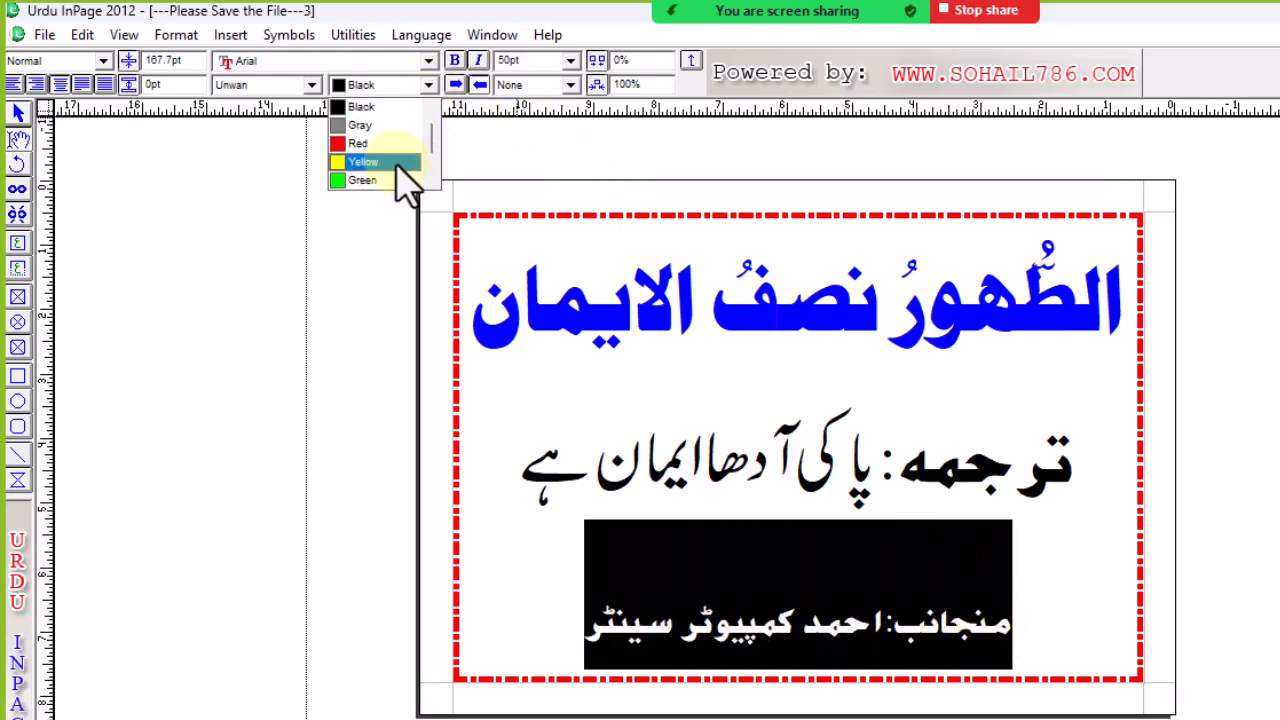
{"action": "scroll", "coordinate": [395, 175], "scroll_direction": "down", "scroll_amount": 1}
{"action": "left_click", "coordinate": [365, 126]}
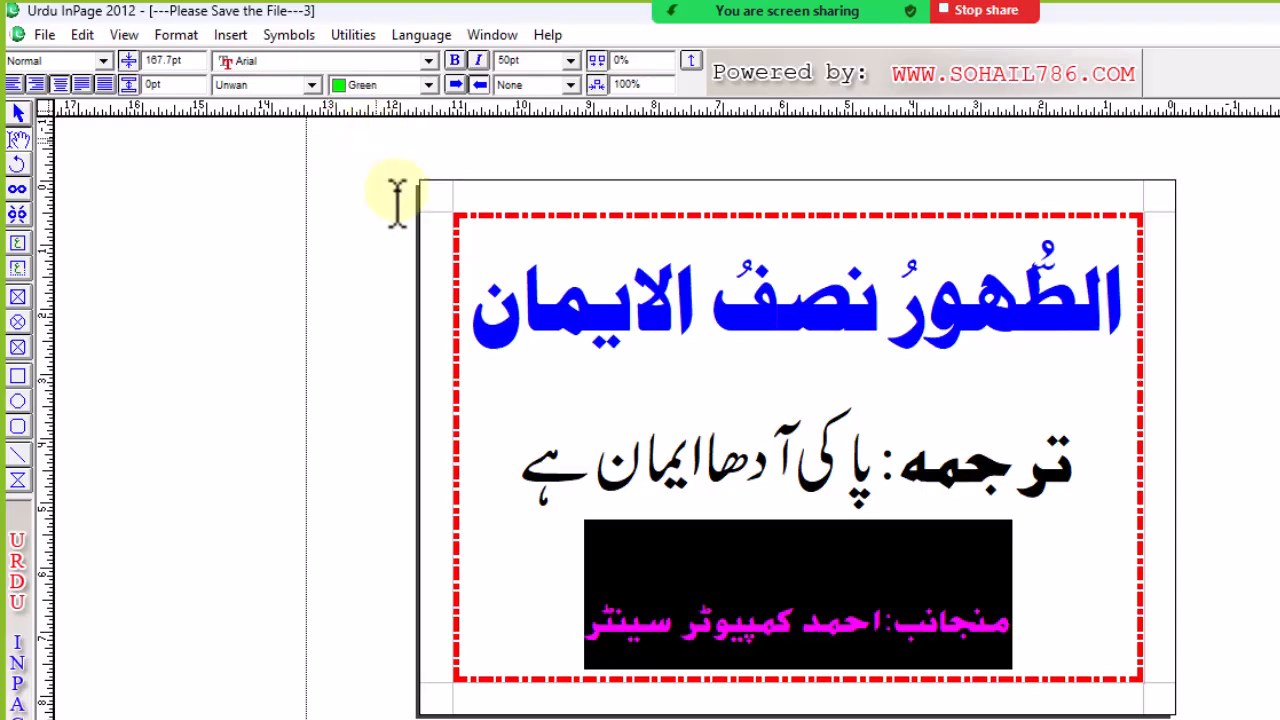
{"action": "left_click", "coordinate": [478, 412]}
Color the credit line at the foot of the page blue and check the finished page.
{"action": "left_click_drag", "start_coordinate": [570, 635], "coordinate": [1006, 623]}
{"action": "left_click", "coordinate": [428, 86]}
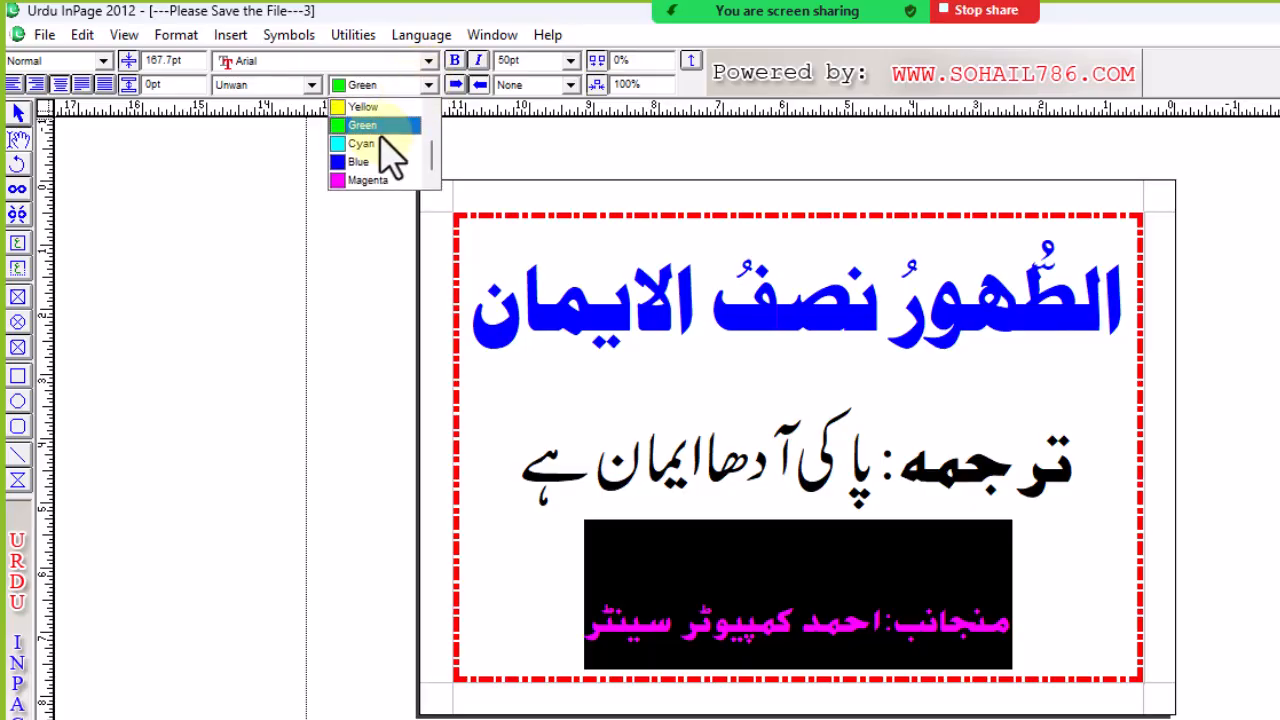
{"action": "left_click", "coordinate": [370, 162]}
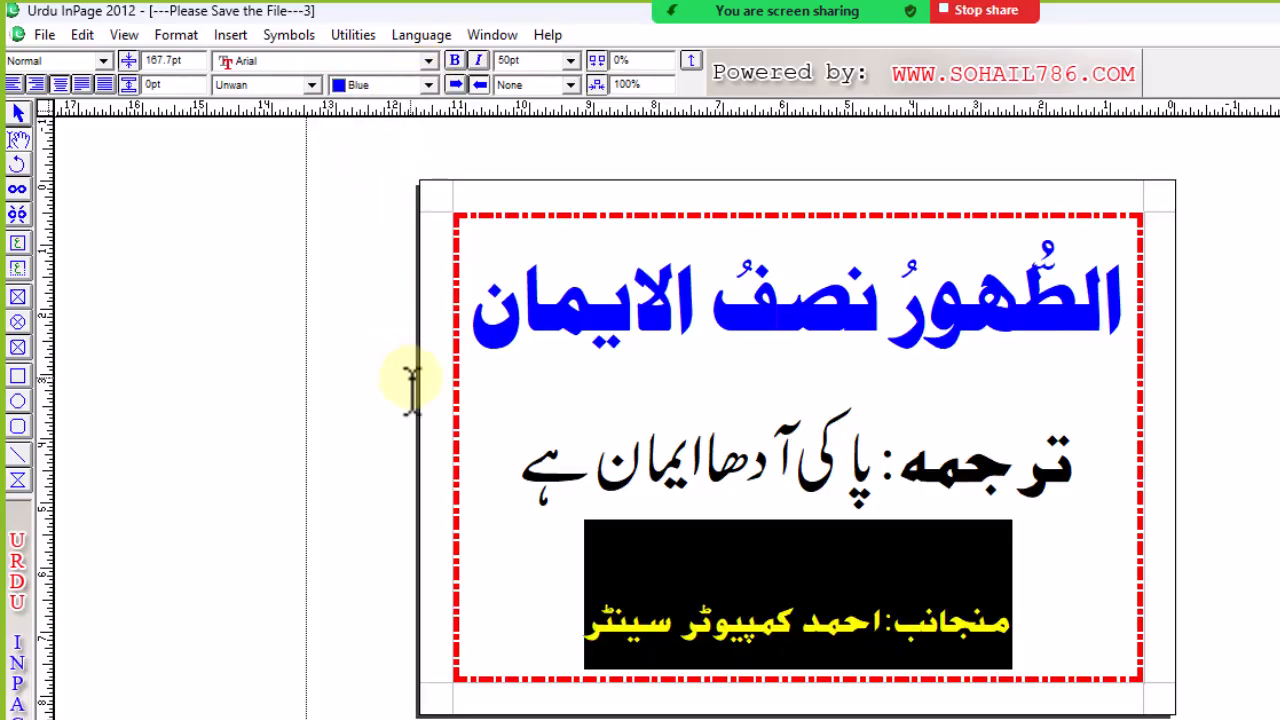
{"action": "left_click", "coordinate": [594, 405]}
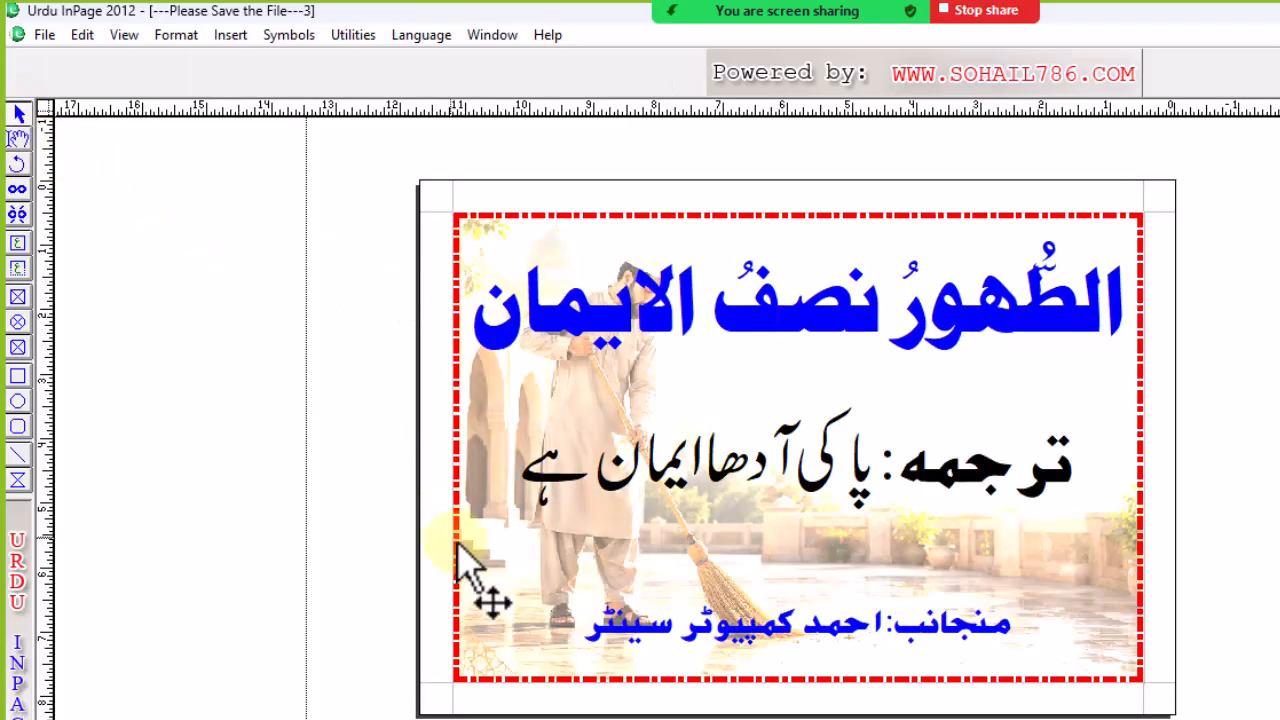
{"action": "left_click", "coordinate": [778, 408], "text": "ctrl"}
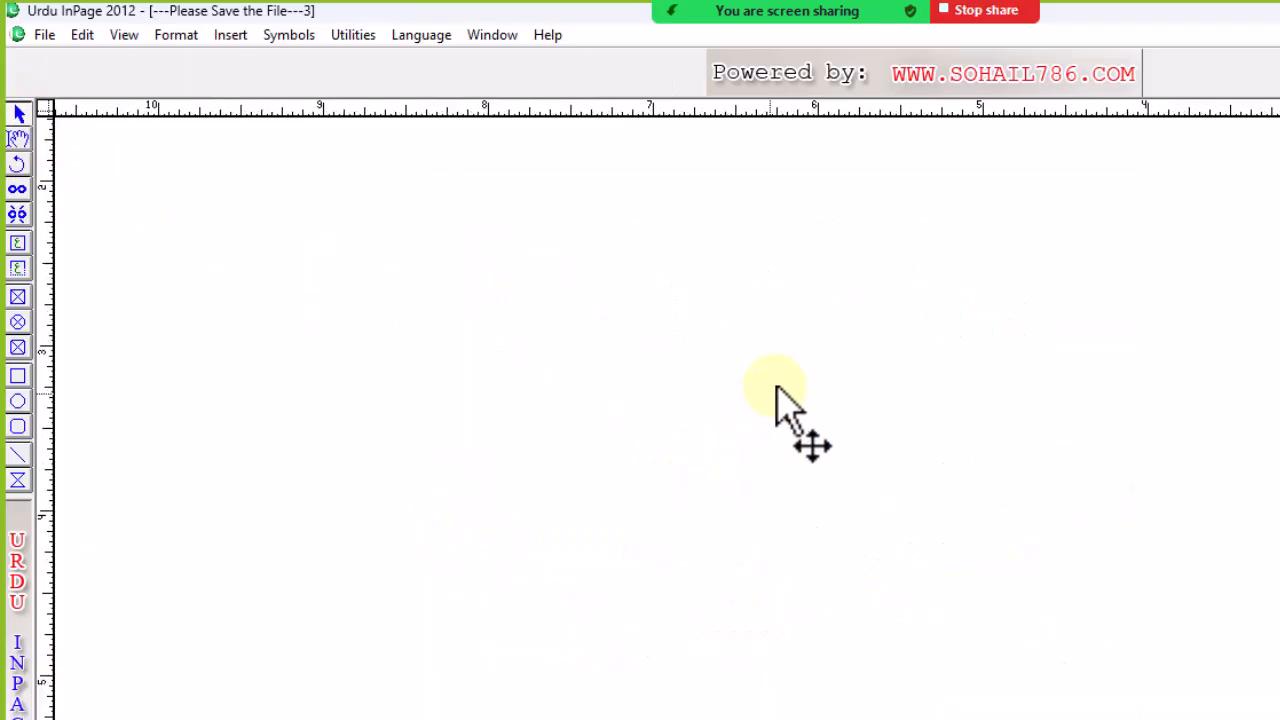
Take a rectangular screenshot of the complete page design around its red border.
{"action": "left_click", "coordinate": [777, 400], "text": "ctrl+alt"}
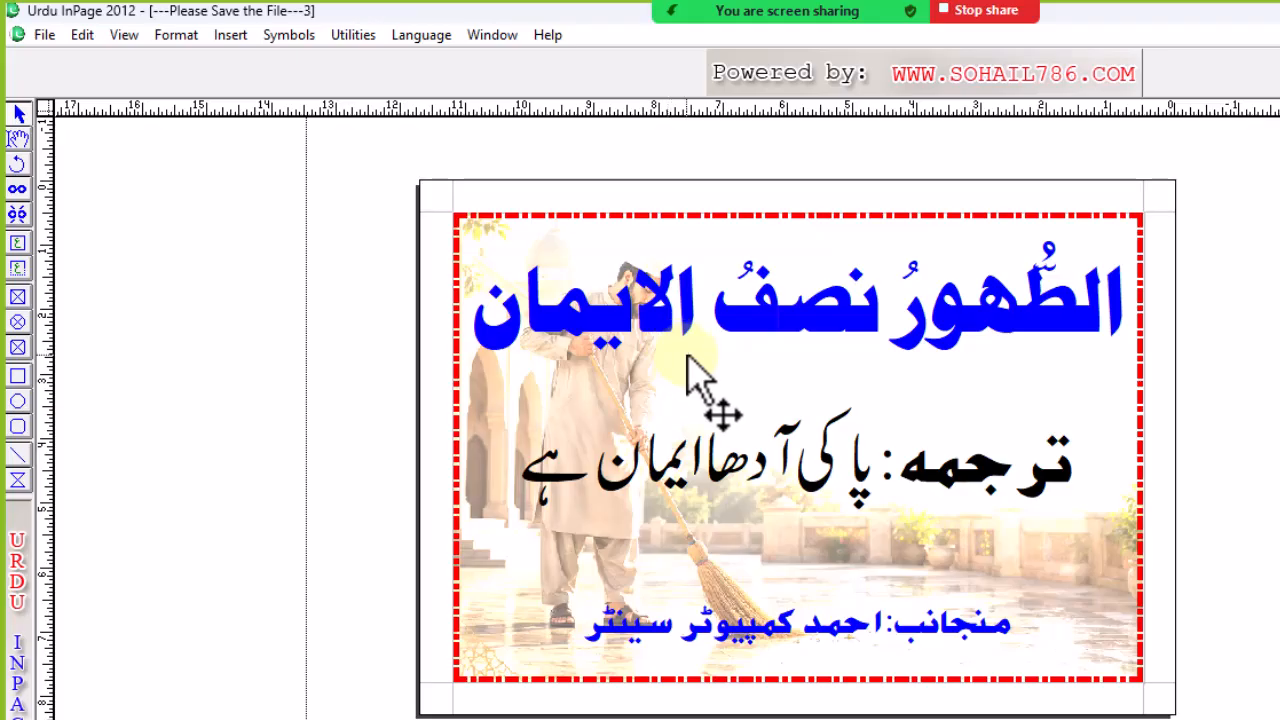
{"action": "key", "text": "super+shift+s"}
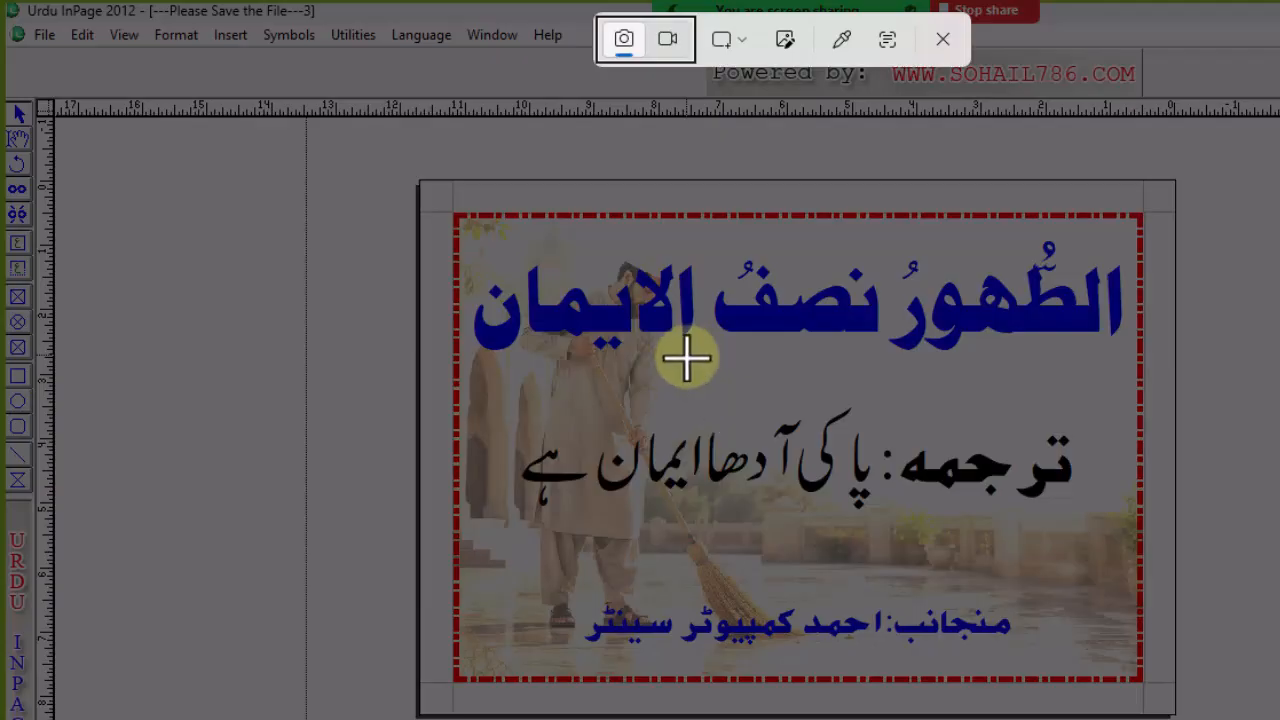
{"action": "left_click_drag", "start_coordinate": [444, 206], "coordinate": [1160, 690]}
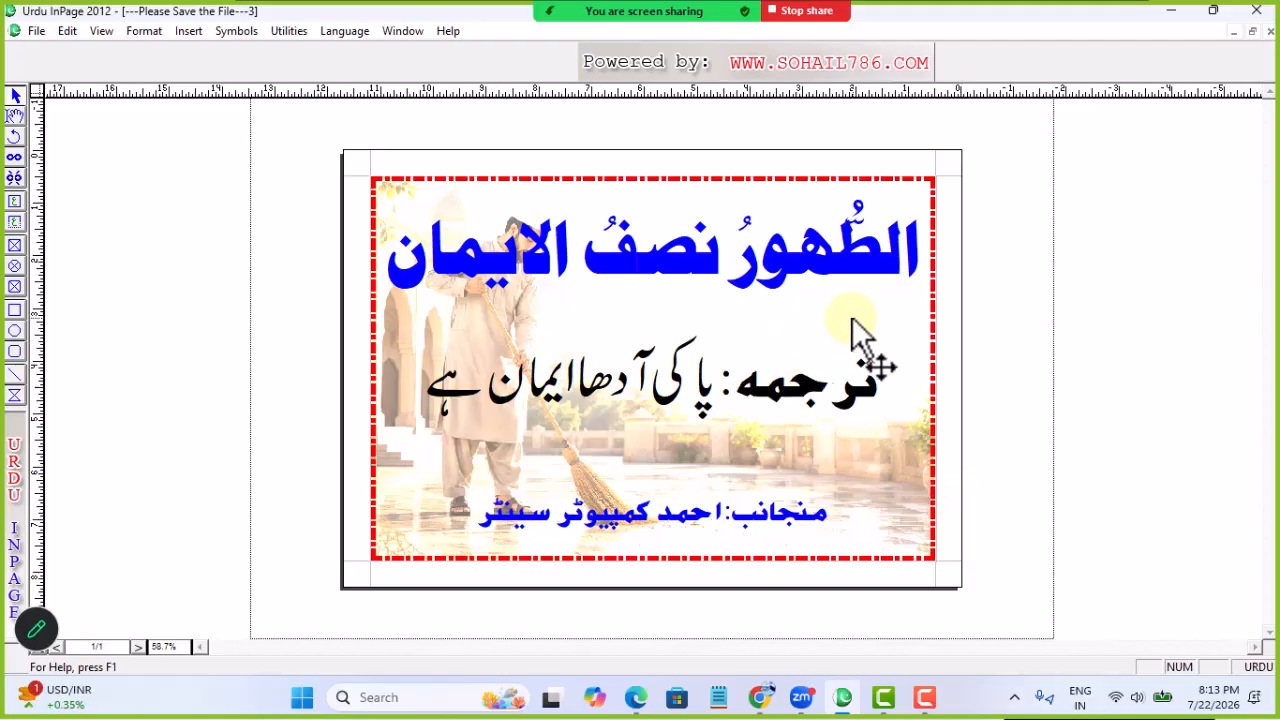
Switch to WhatsApp Web in Chrome and open the Batch - 7 Students of Ahmad Computer Center group chat.
{"action": "left_click", "coordinate": [764, 697]}
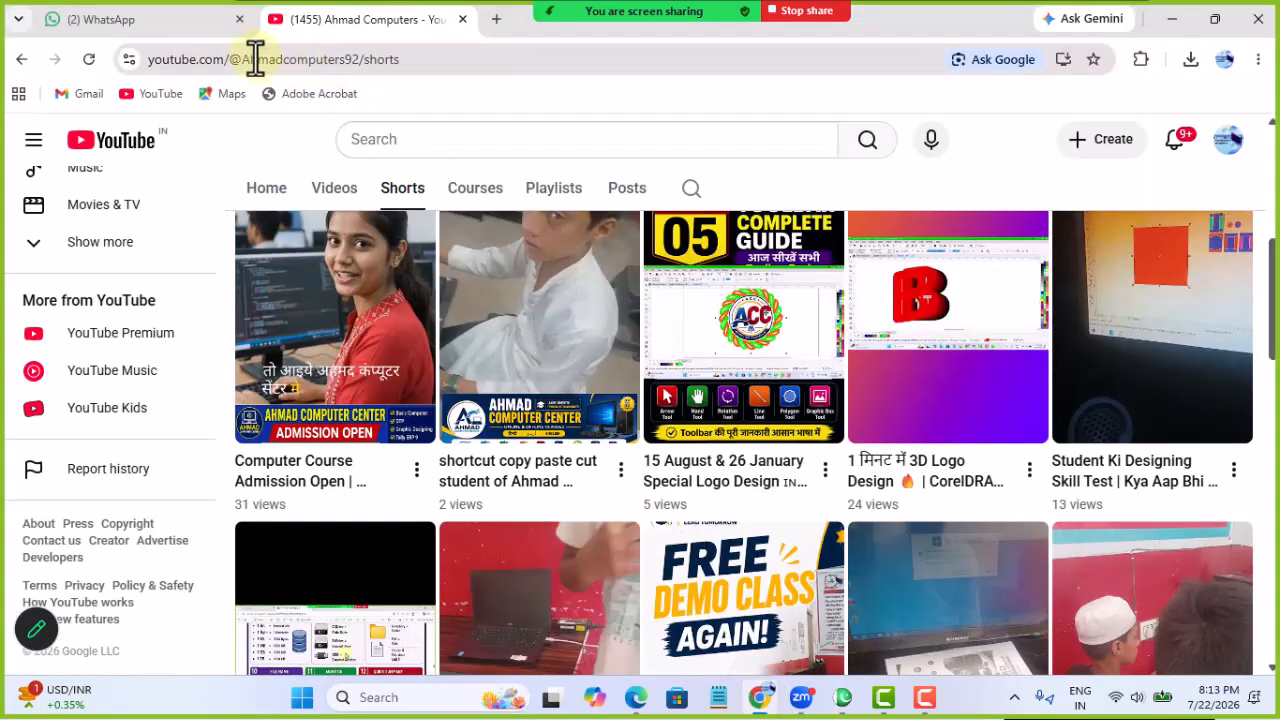
{"action": "left_click", "coordinate": [162, 22]}
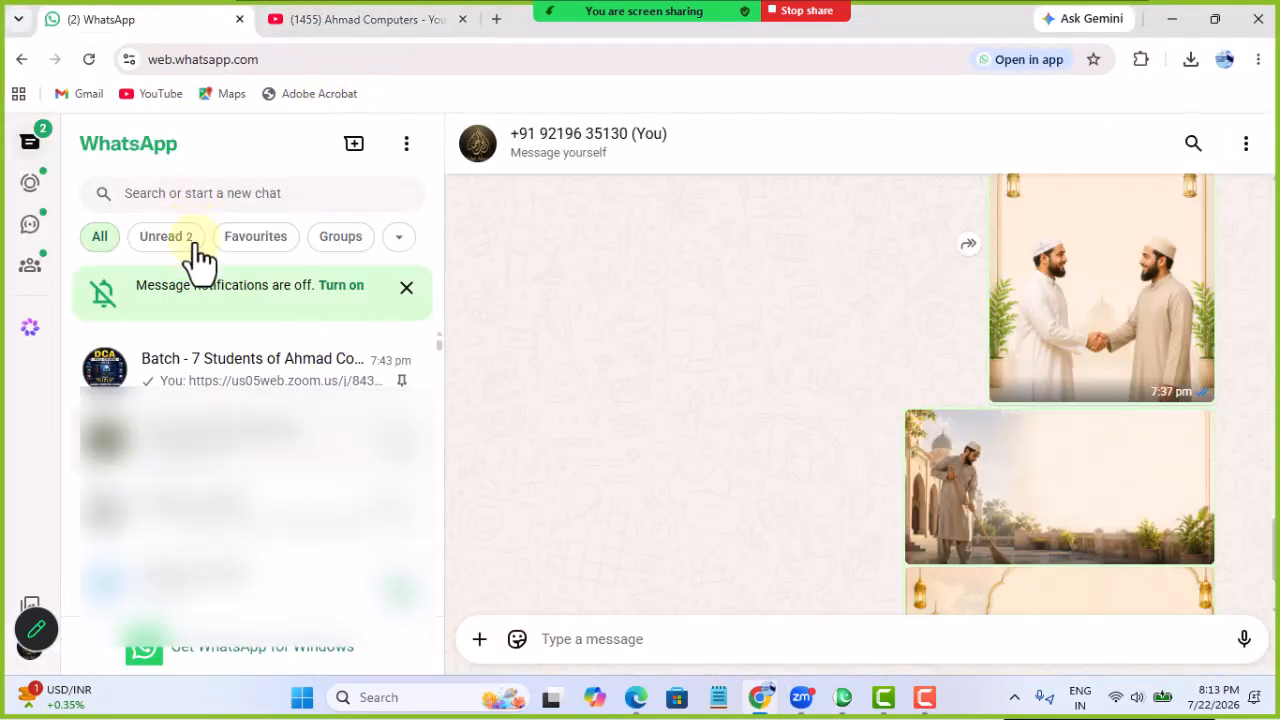
{"action": "left_click", "coordinate": [206, 376]}
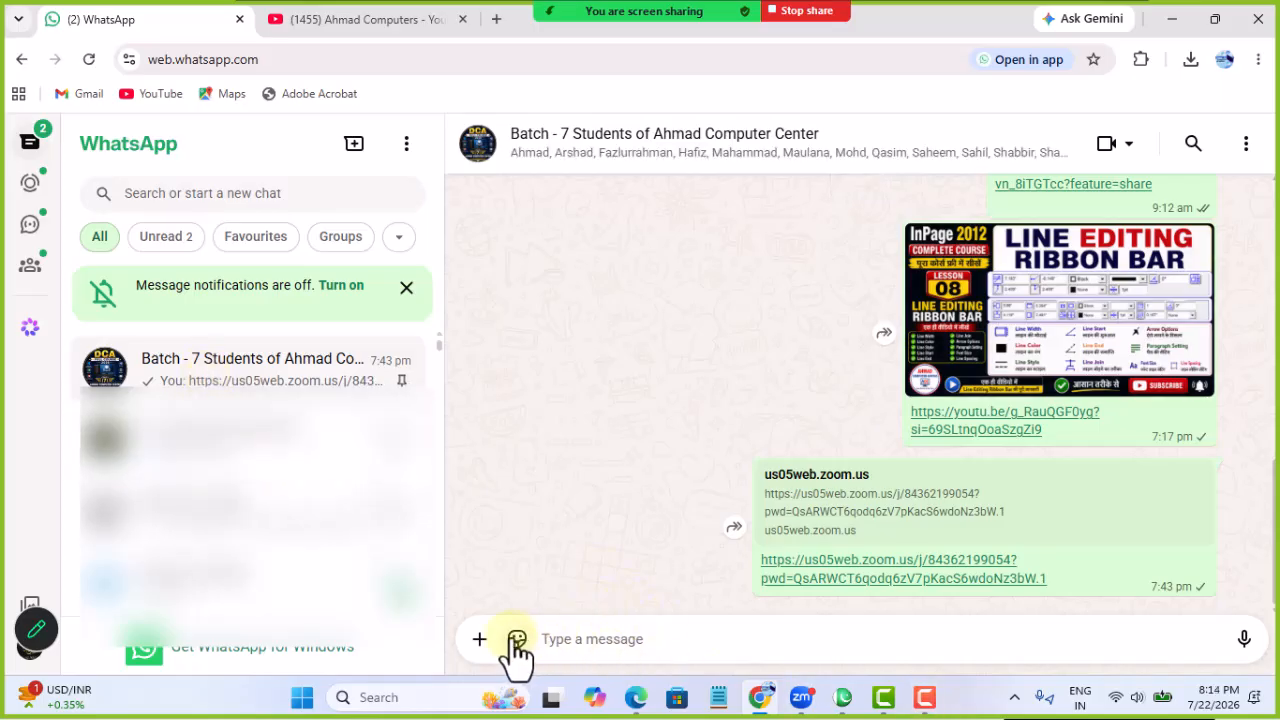
Attach the newest screenshot from the Gallery as a photo and send it to the group.
{"action": "left_click", "coordinate": [477, 641]}
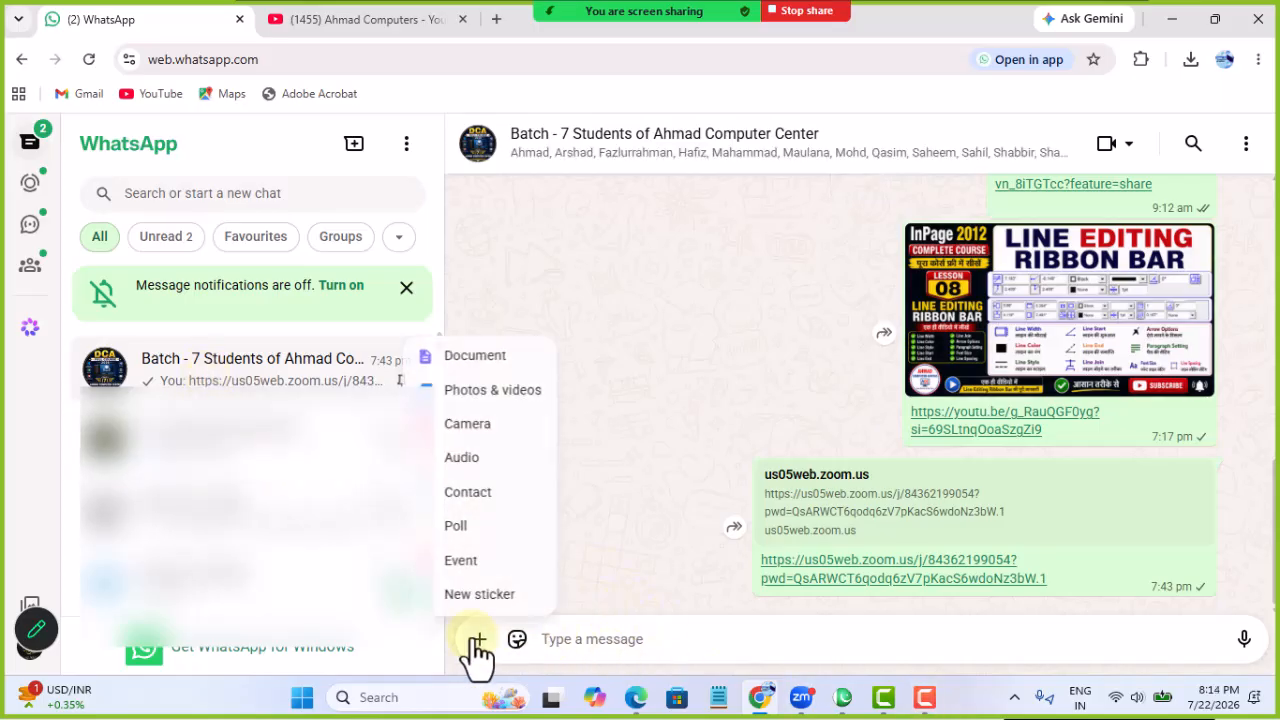
{"action": "left_click", "coordinate": [450, 397]}
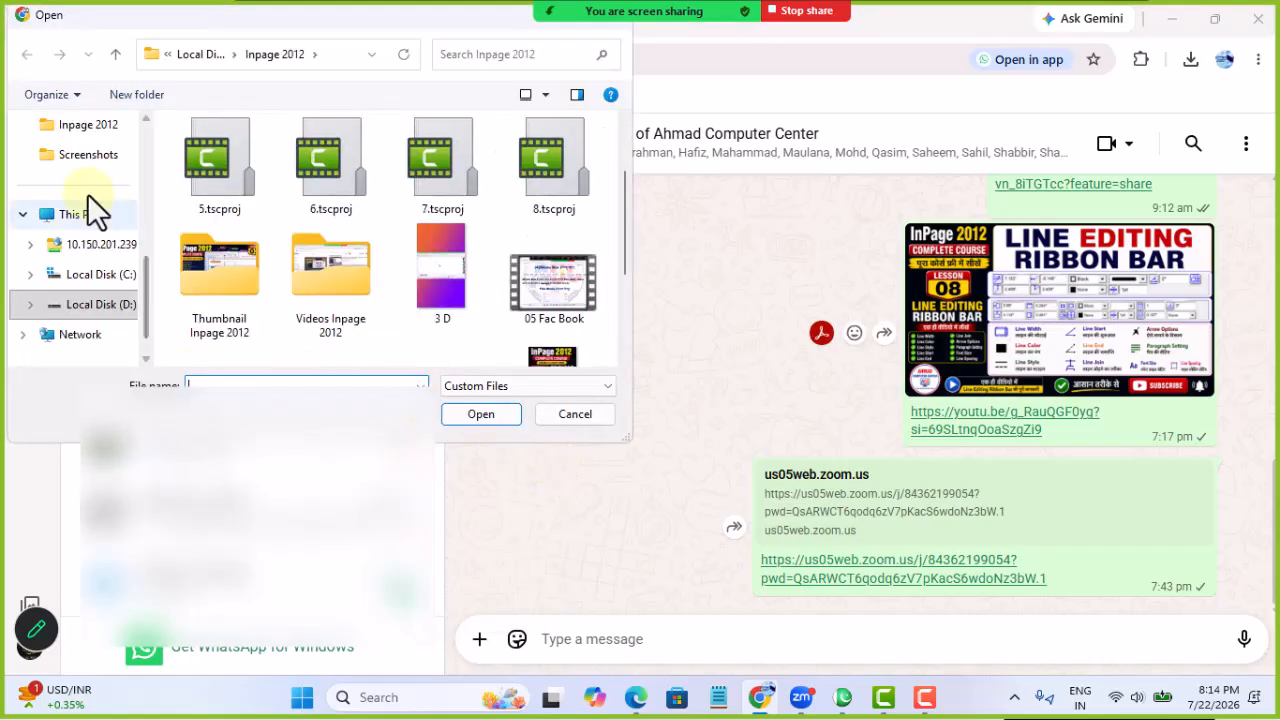
{"action": "left_click", "coordinate": [88, 166]}
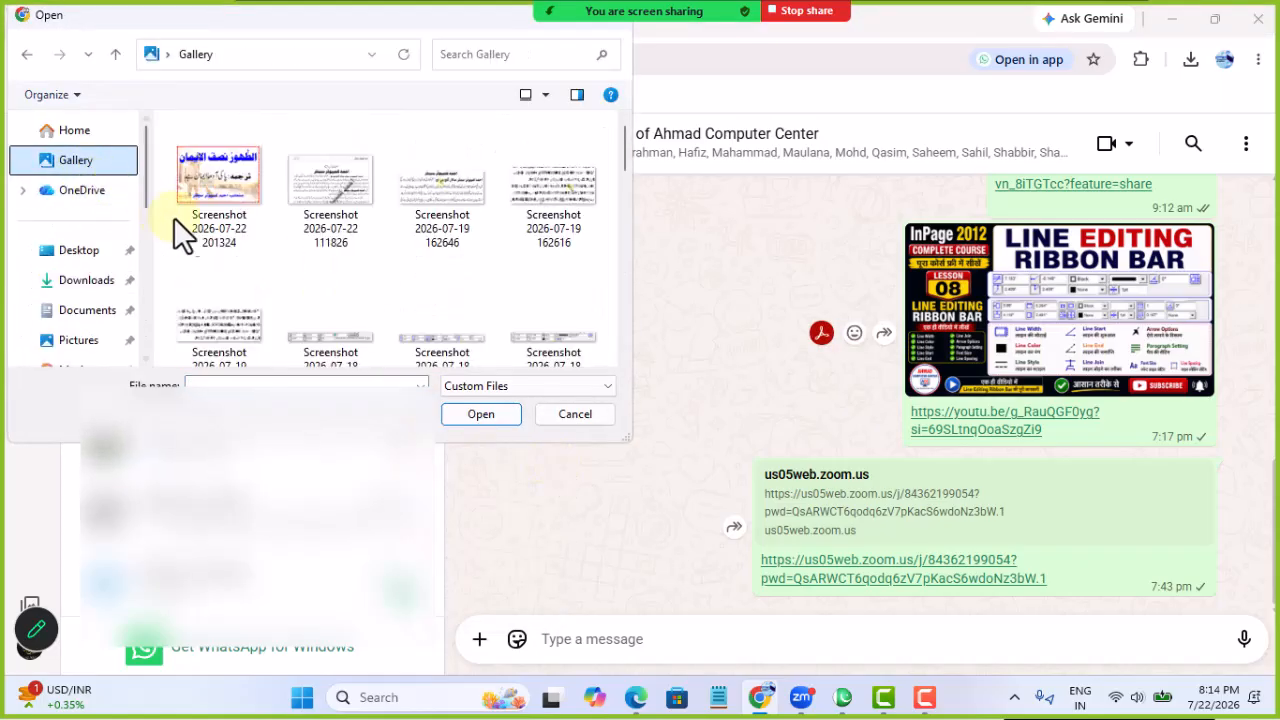
{"action": "left_click", "coordinate": [211, 194]}
{"action": "left_click", "coordinate": [477, 416]}
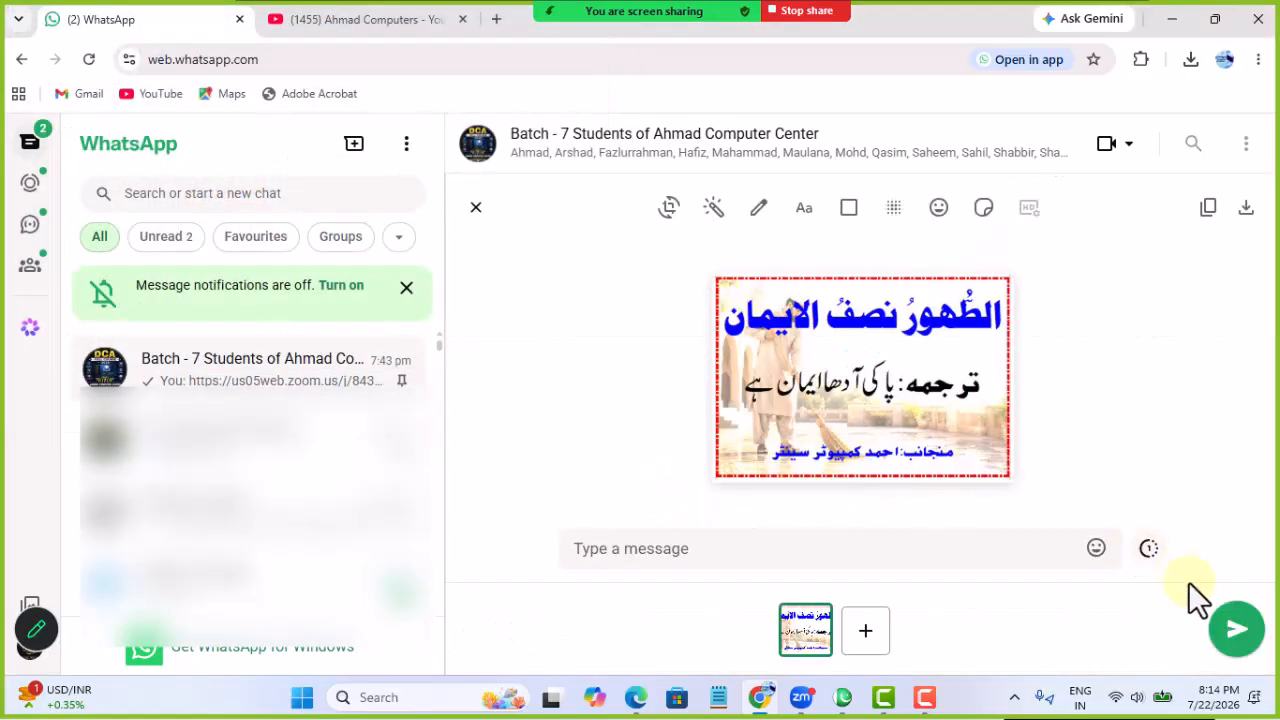
{"action": "left_click", "coordinate": [1236, 632]}
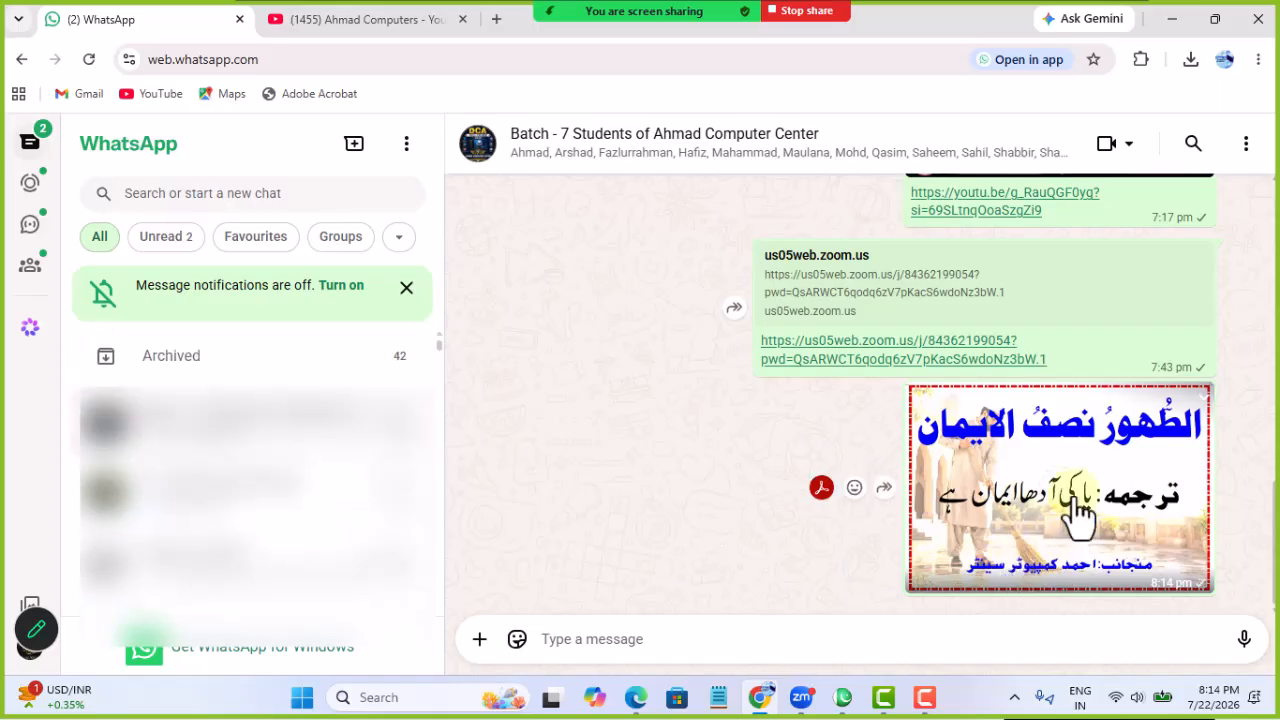
Switch back to InPage and save the document to the Desktop as an InPage file named image.
{"action": "left_click", "coordinate": [1177, 29]}
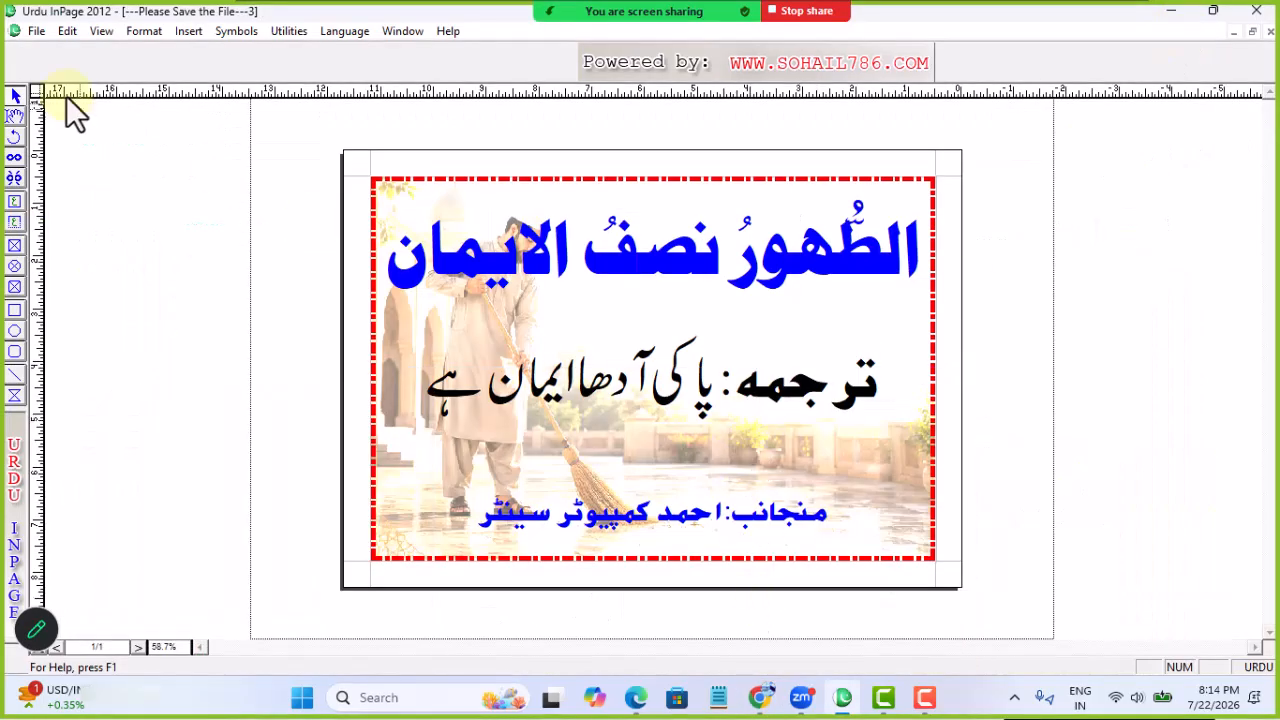
{"action": "left_click", "coordinate": [32, 30]}
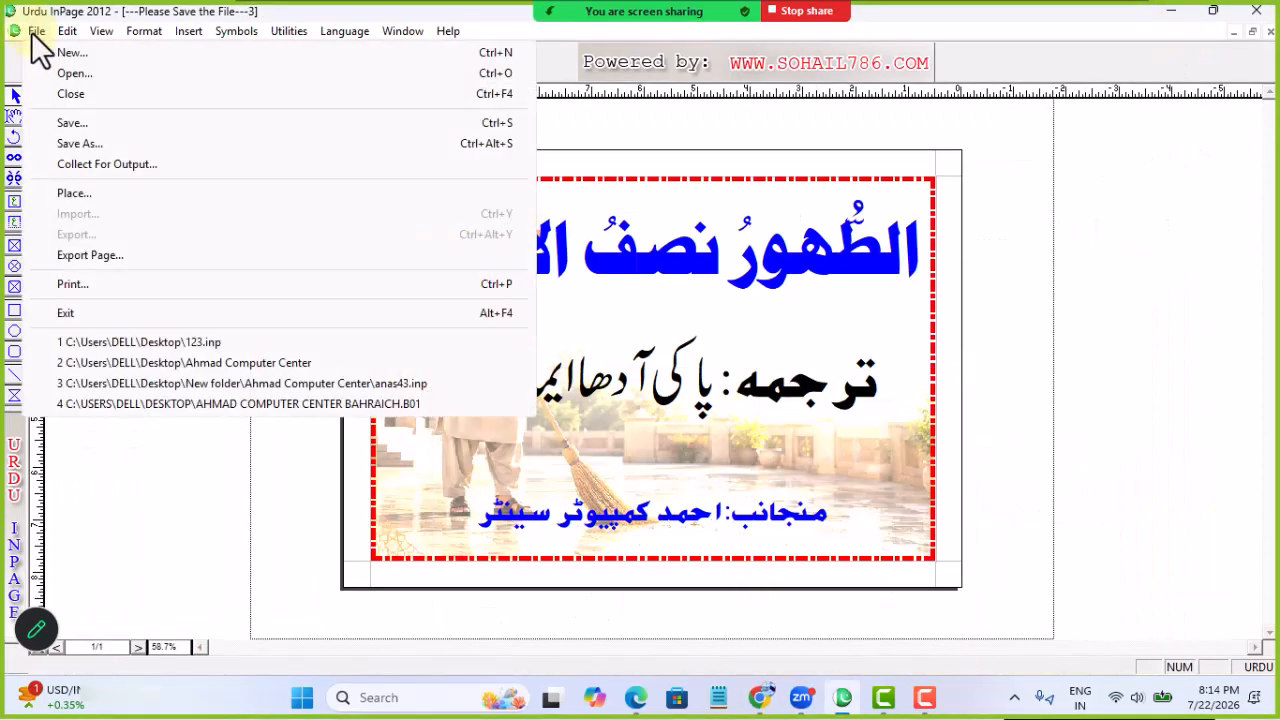
{"action": "left_click", "coordinate": [74, 120]}
{"action": "scroll", "coordinate": [636, 301], "scroll_direction": "down", "scroll_amount": 3}
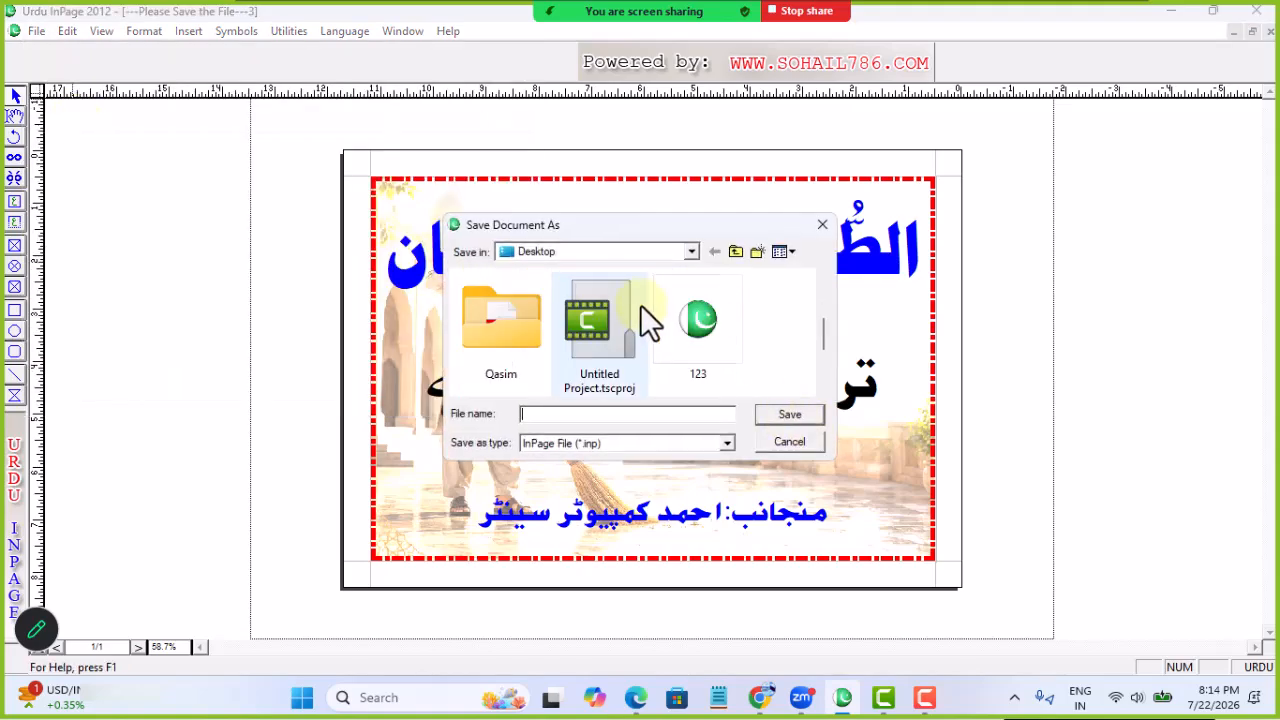
{"action": "scroll", "coordinate": [641, 315], "scroll_direction": "up", "scroll_amount": 3}
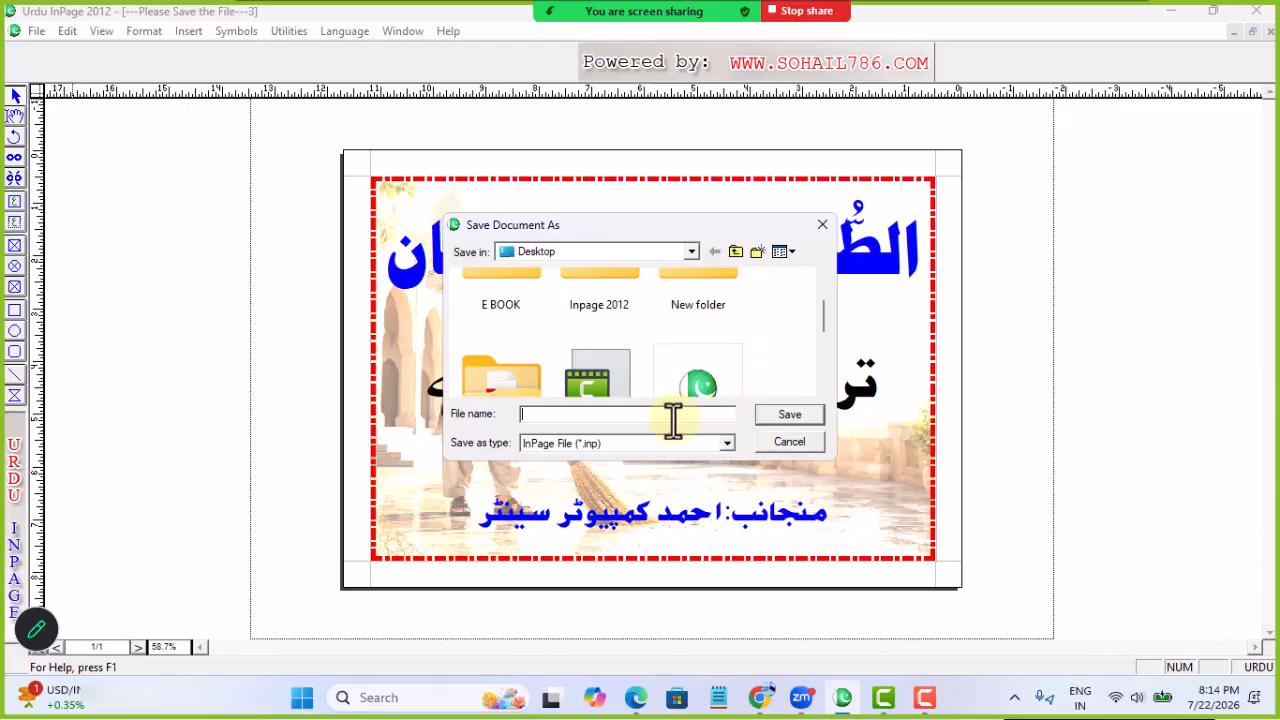
{"action": "type", "text": "image"}
{"action": "left_click", "coordinate": [777, 413]}
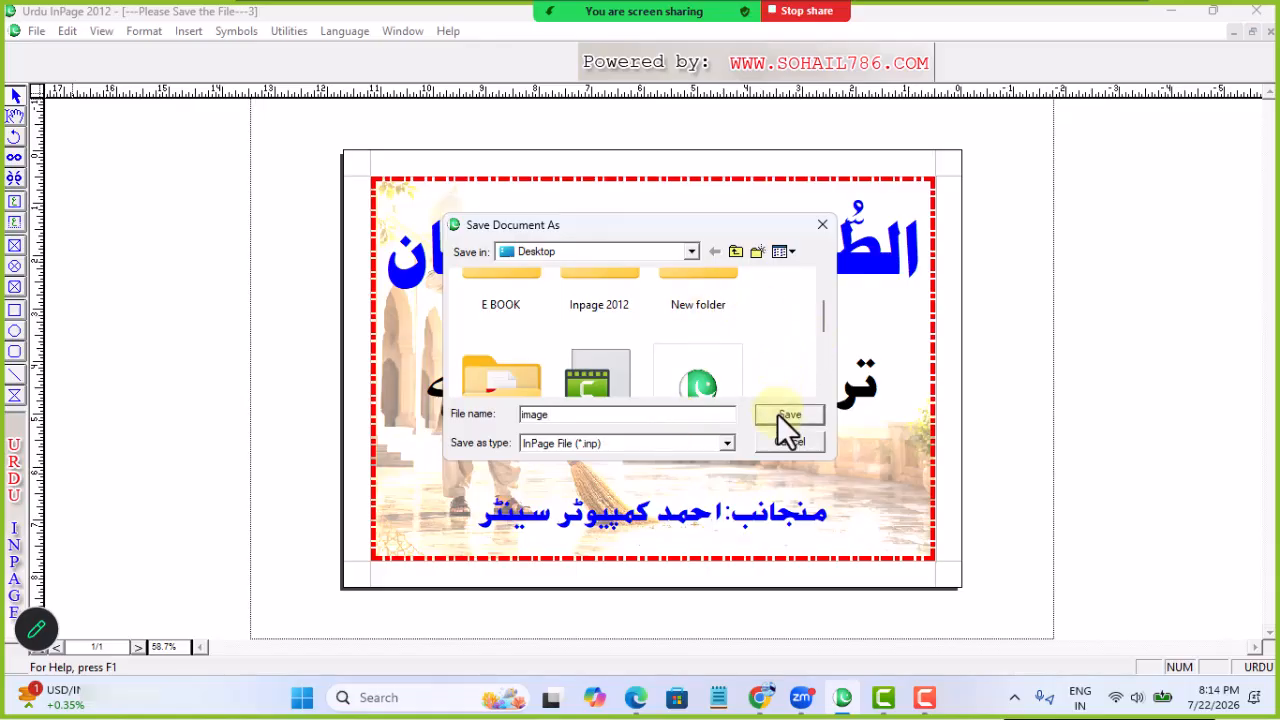
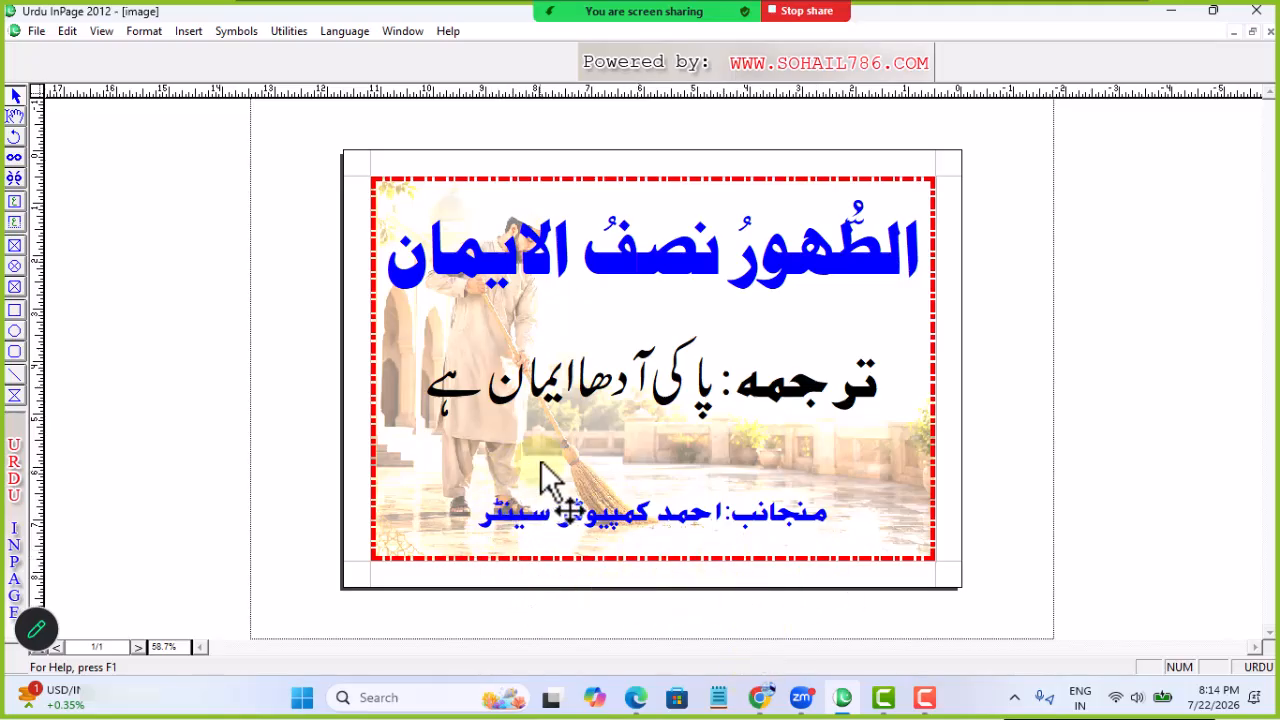
Dismiss the Zoom meeting time reminder covering the page.
{"action": "left_click", "coordinate": [14, 116]}
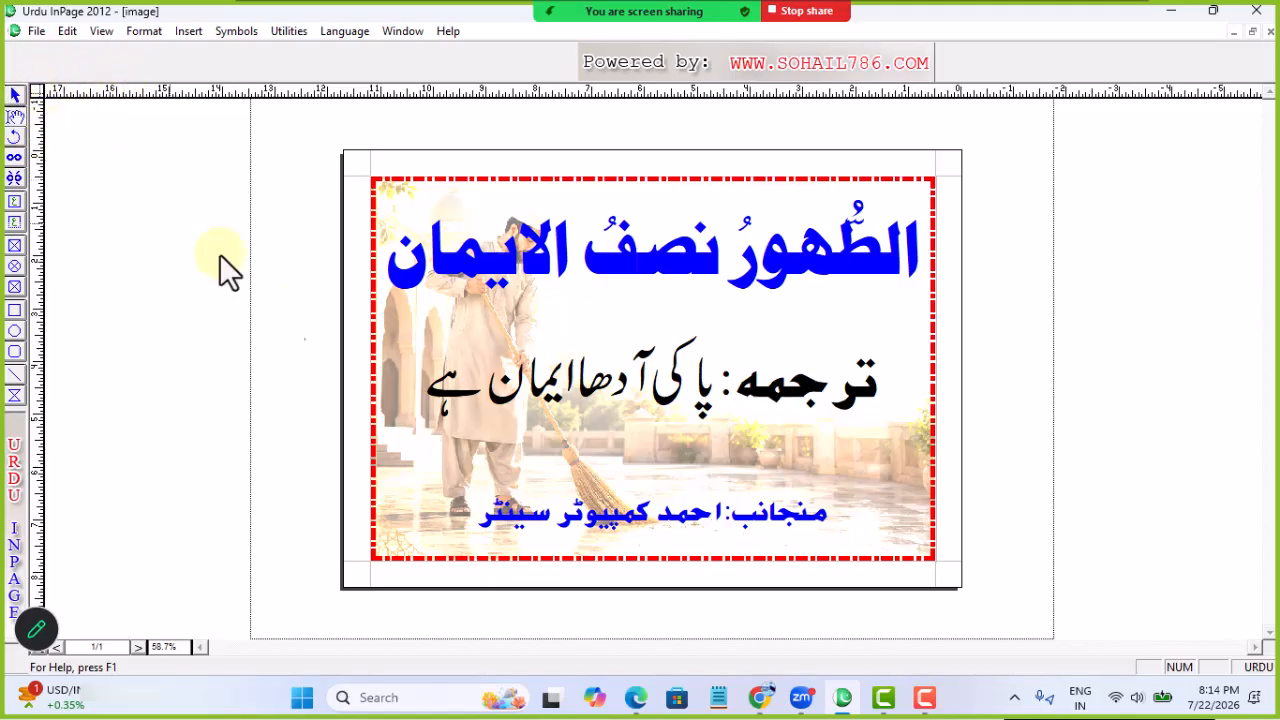
{"action": "left_click", "coordinate": [707, 545]}
{"action": "left_click", "coordinate": [903, 524]}
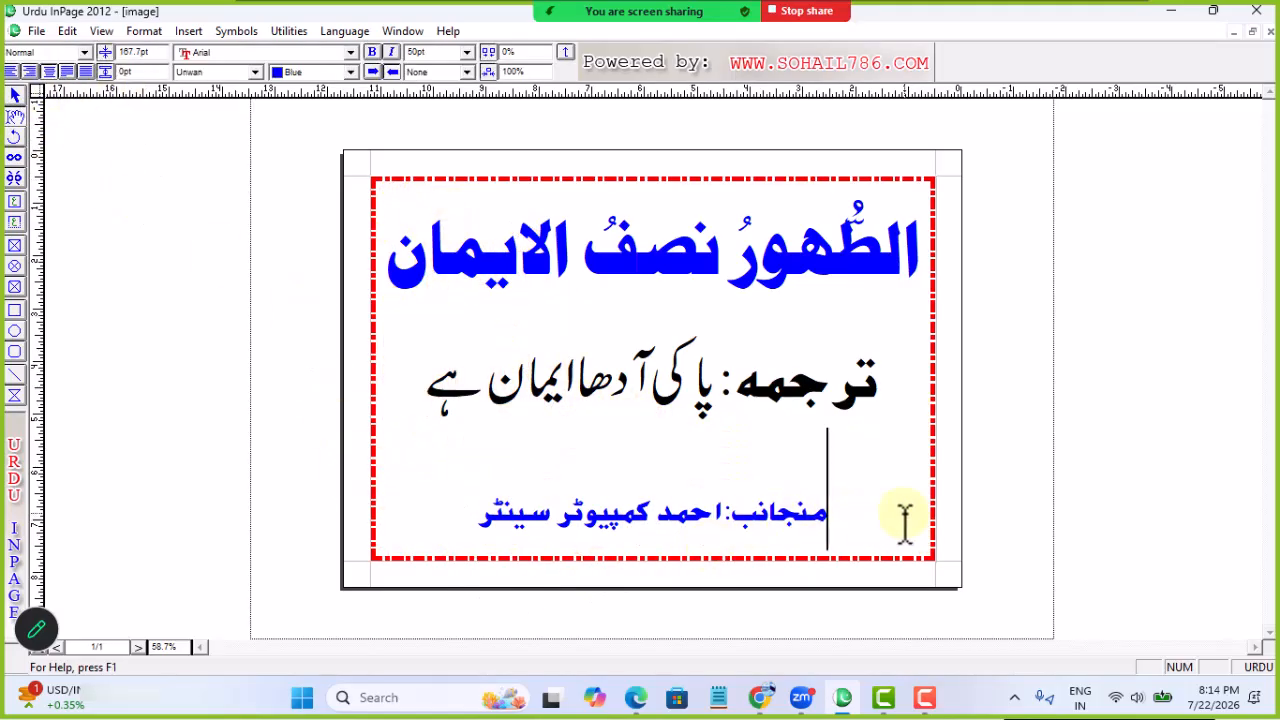
{"action": "left_click", "coordinate": [457, 518]}
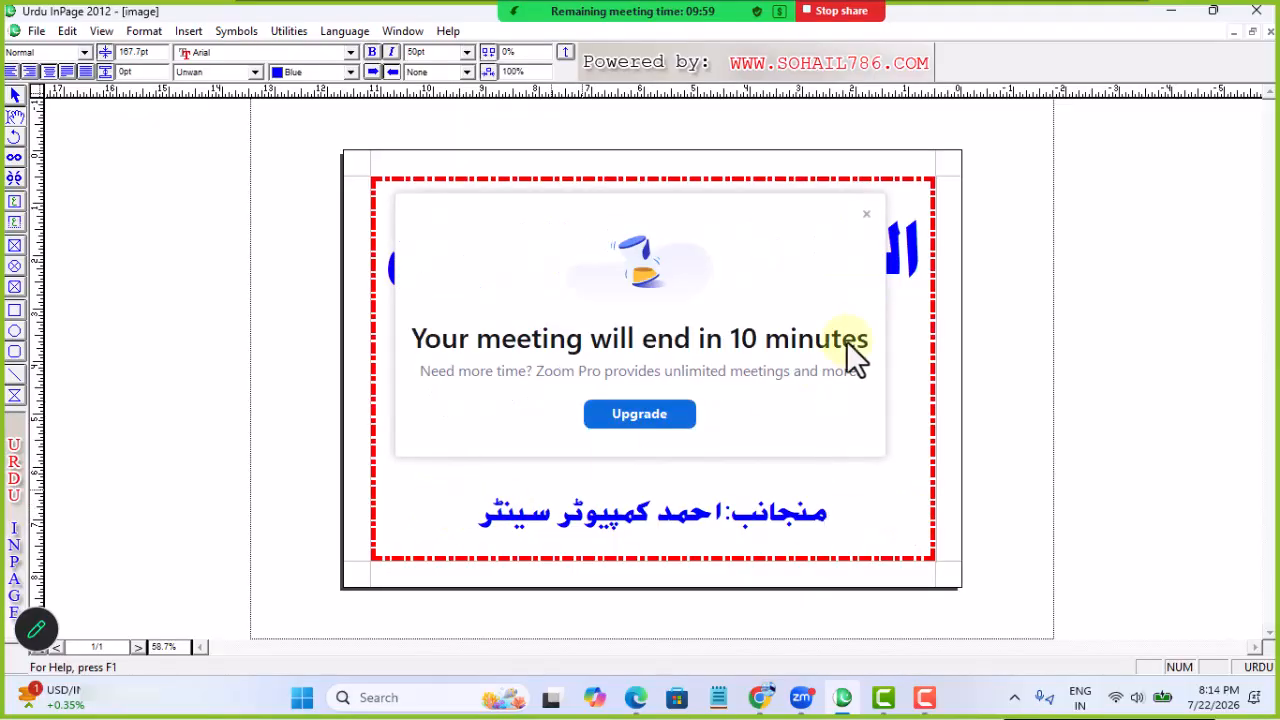
{"action": "left_click", "coordinate": [867, 214]}
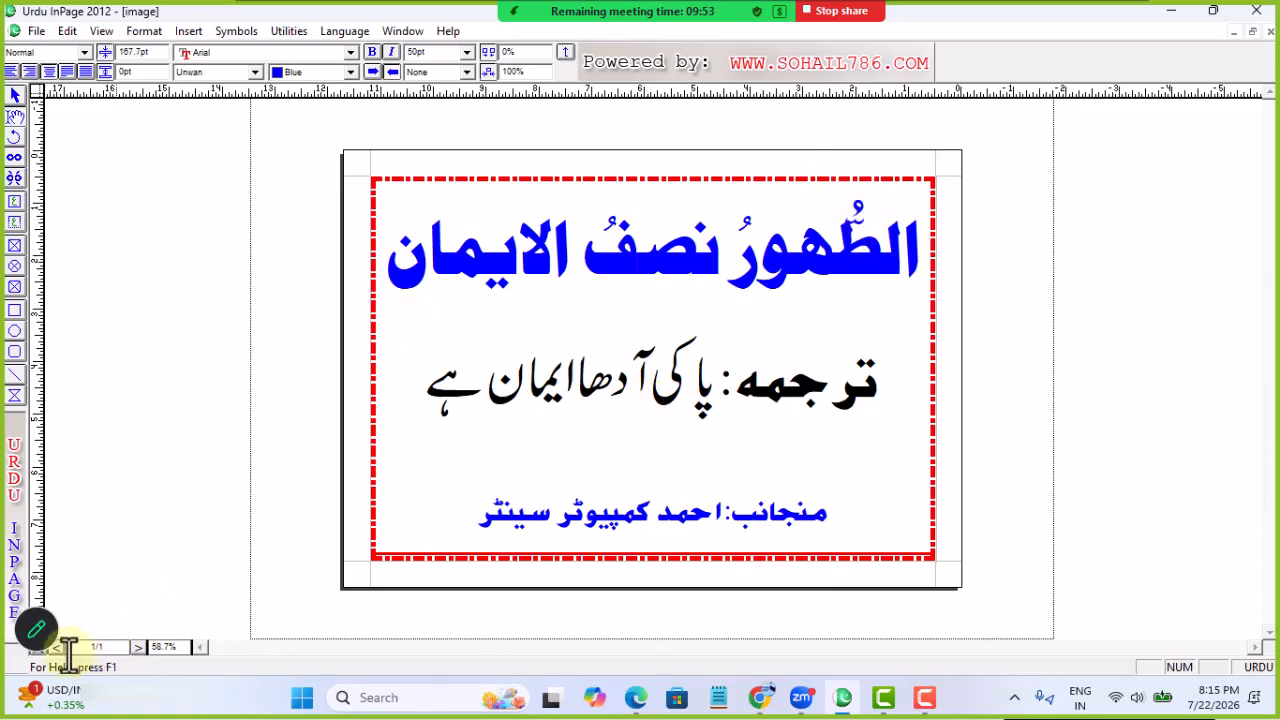
{"action": "left_click", "coordinate": [67, 31]}
{"action": "left_click", "coordinate": [556, 285]}
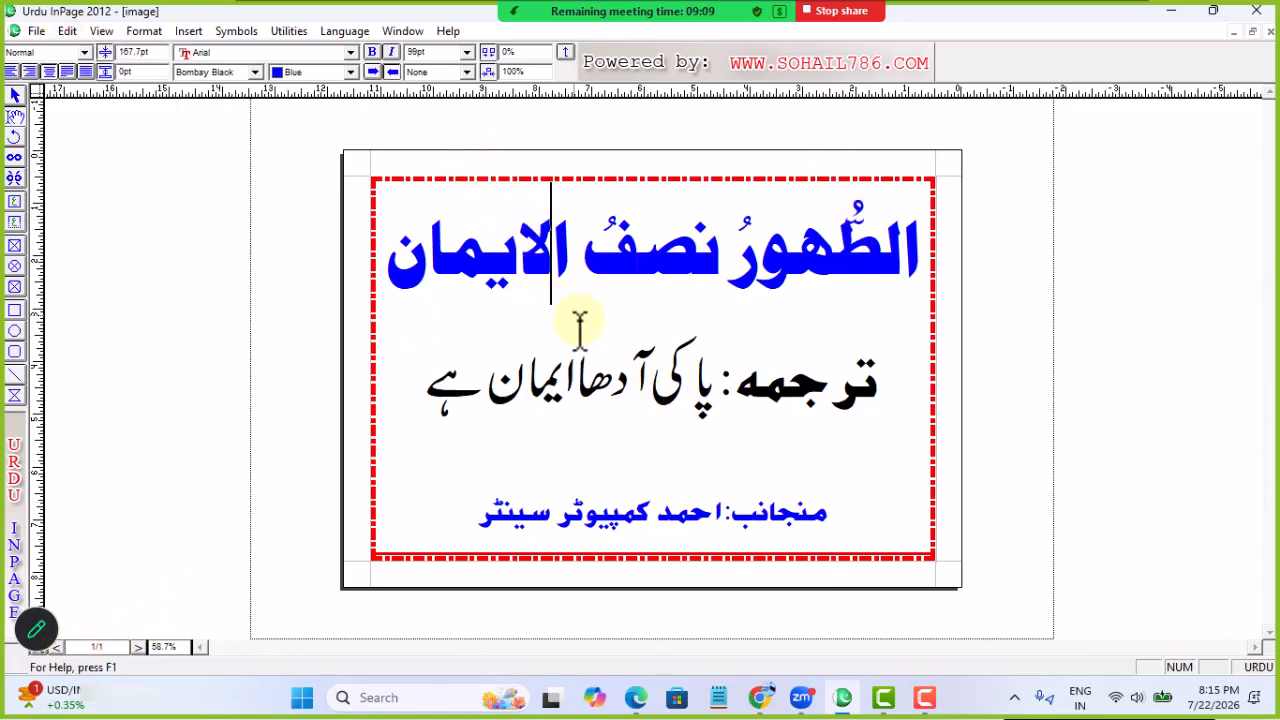
Move the bordered text box and the background picture toward the upper left to uncover the page's own text frame.
{"action": "left_click", "coordinate": [15, 95]}
{"action": "left_click", "coordinate": [653, 300]}
{"action": "left_click_drag", "start_coordinate": [522, 245], "coordinate": [402, 167]}
{"action": "left_click_drag", "start_coordinate": [859, 396], "coordinate": [809, 354]}
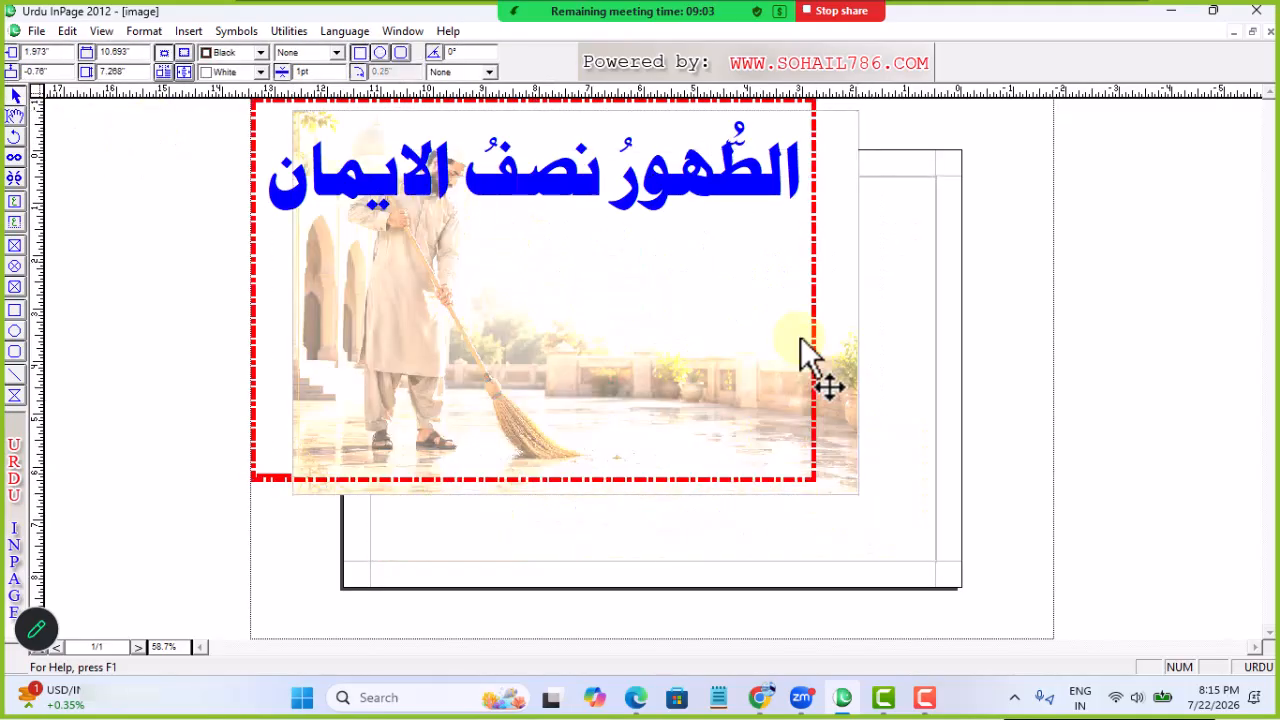
Add two blank pages by inserting page breaks in the page's own text frame, and browse through the pages.
{"action": "left_click", "coordinate": [15, 133]}
{"action": "left_click", "coordinate": [887, 495]}
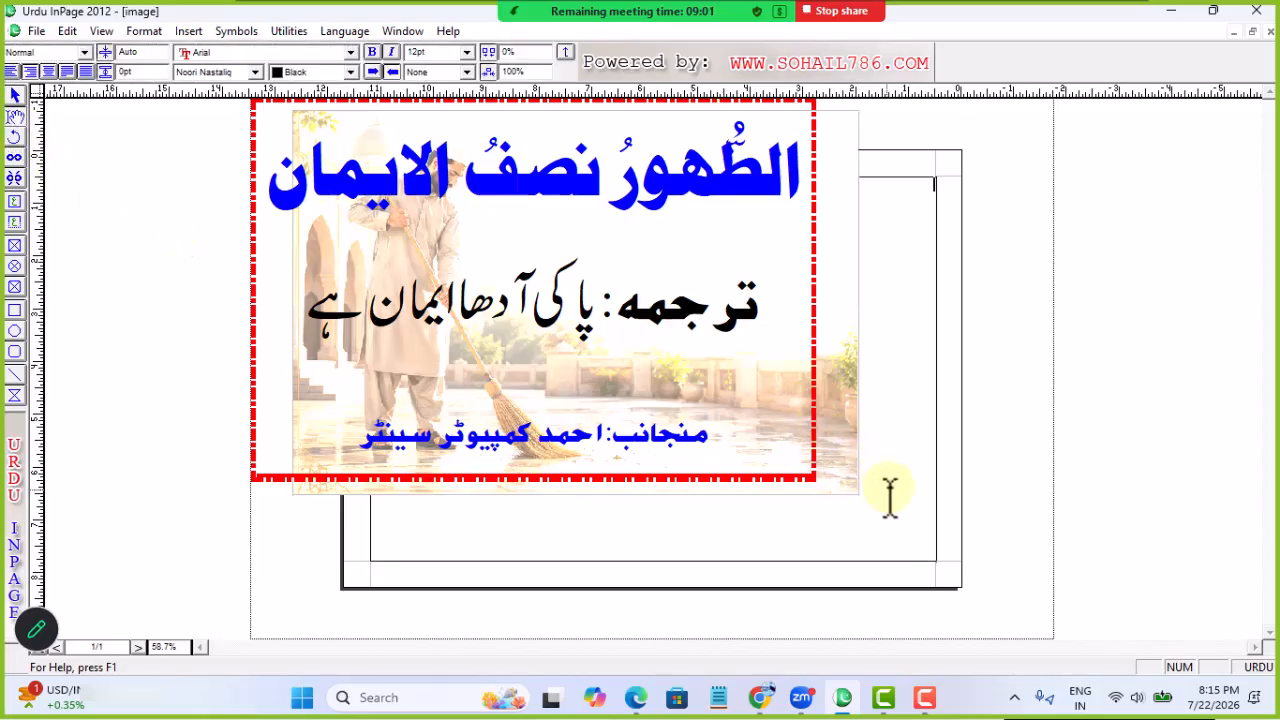
{"action": "key", "text": "Return"}
{"action": "key", "text": "ctrl+Return"}
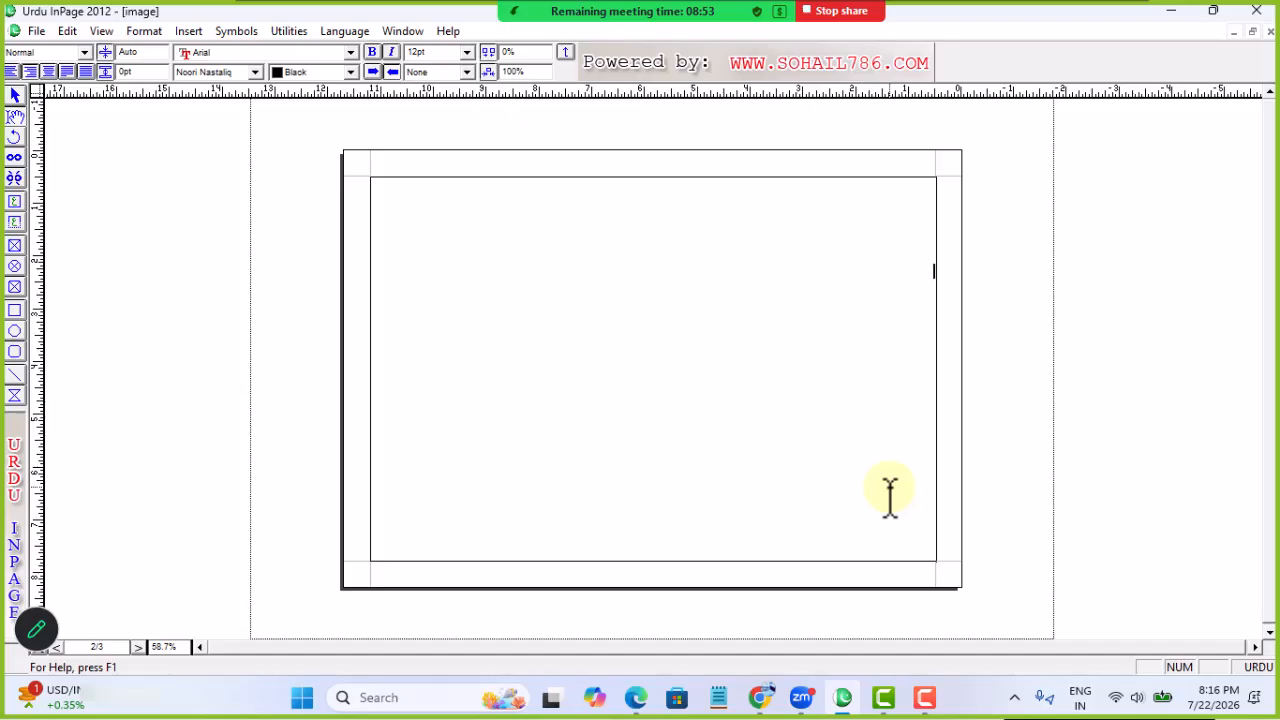
{"action": "key", "text": "Page_Up"}
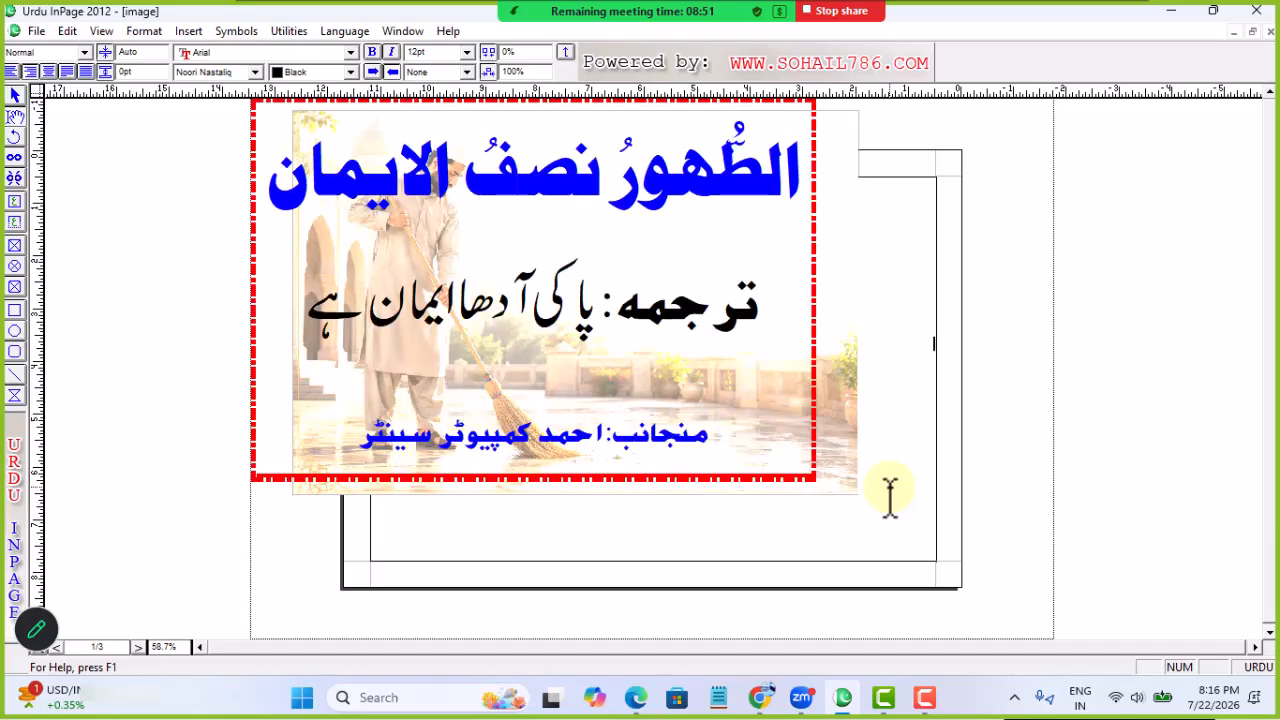
{"action": "key", "text": "Page_Down"}
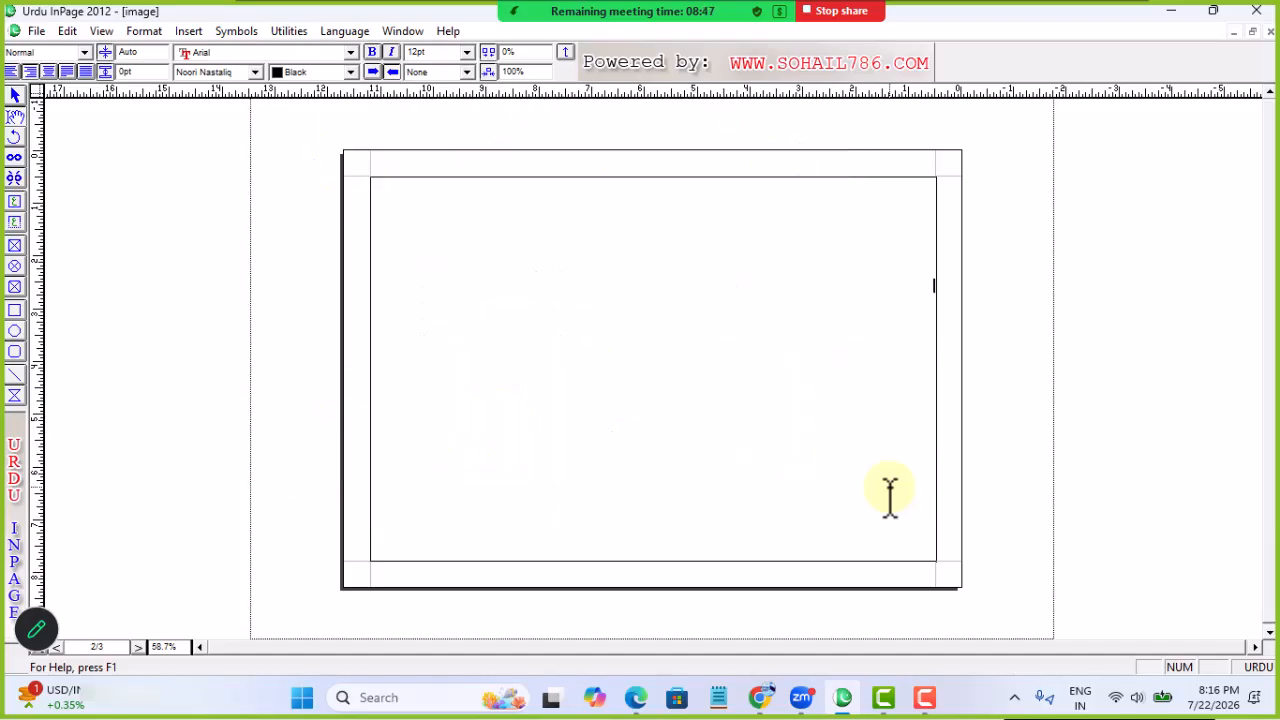
{"action": "key", "text": "Page_Down"}
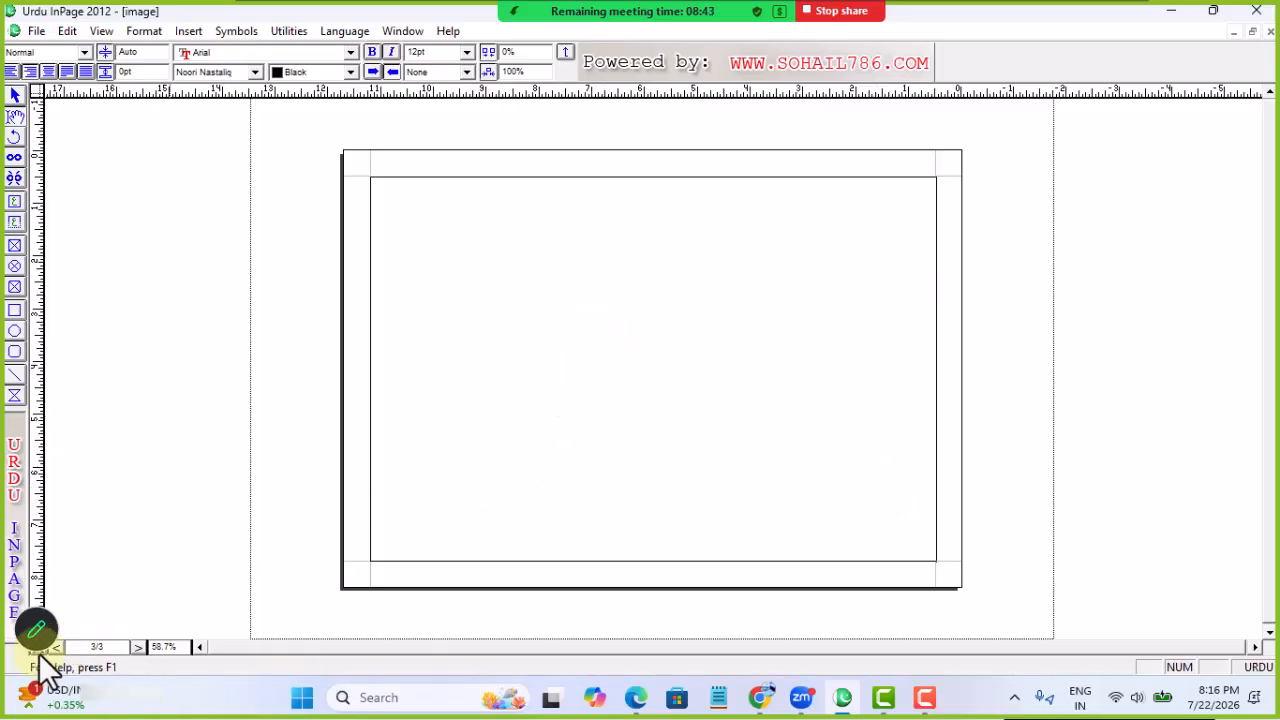
Return to page 1 and move the background picture and bordered text box back inside its margins, with the text box at 0.5" by 0.5".
{"action": "left_click", "coordinate": [137, 649]}
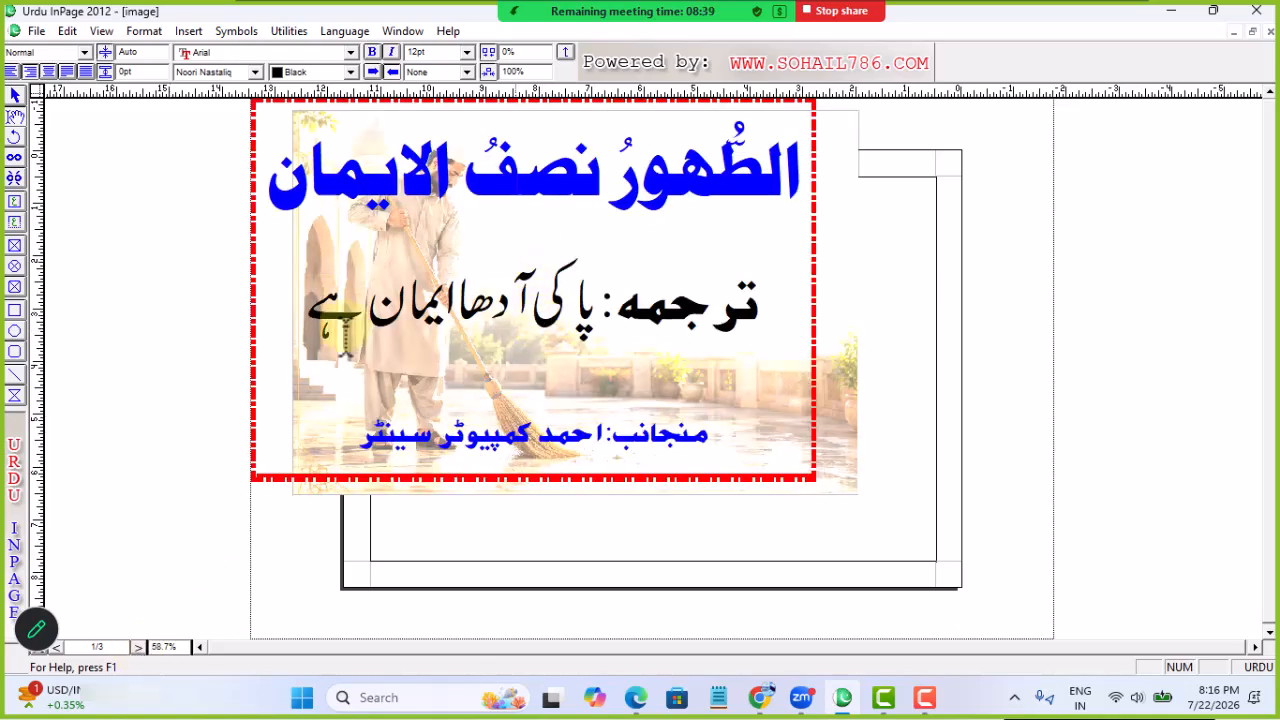
{"action": "left_click", "coordinate": [15, 95]}
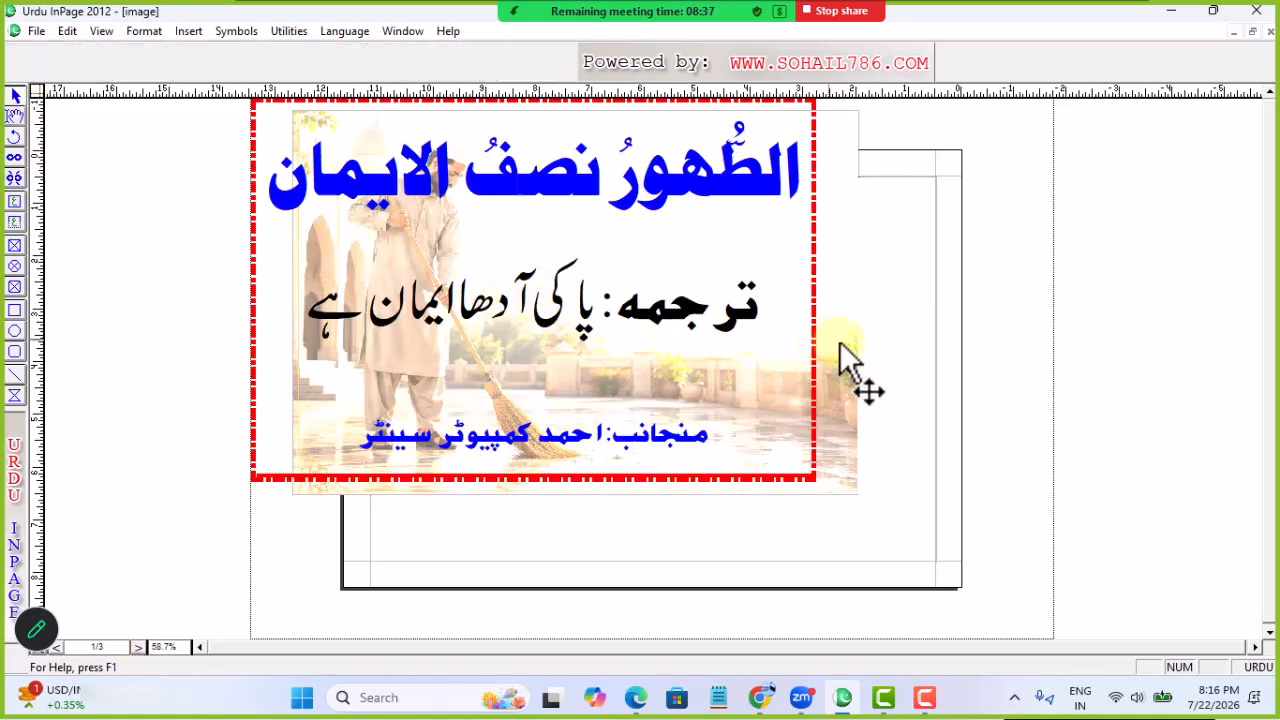
{"action": "left_click_drag", "start_coordinate": [845, 354], "coordinate": [914, 425]}
{"action": "left_click_drag", "start_coordinate": [766, 391], "coordinate": [873, 456]}
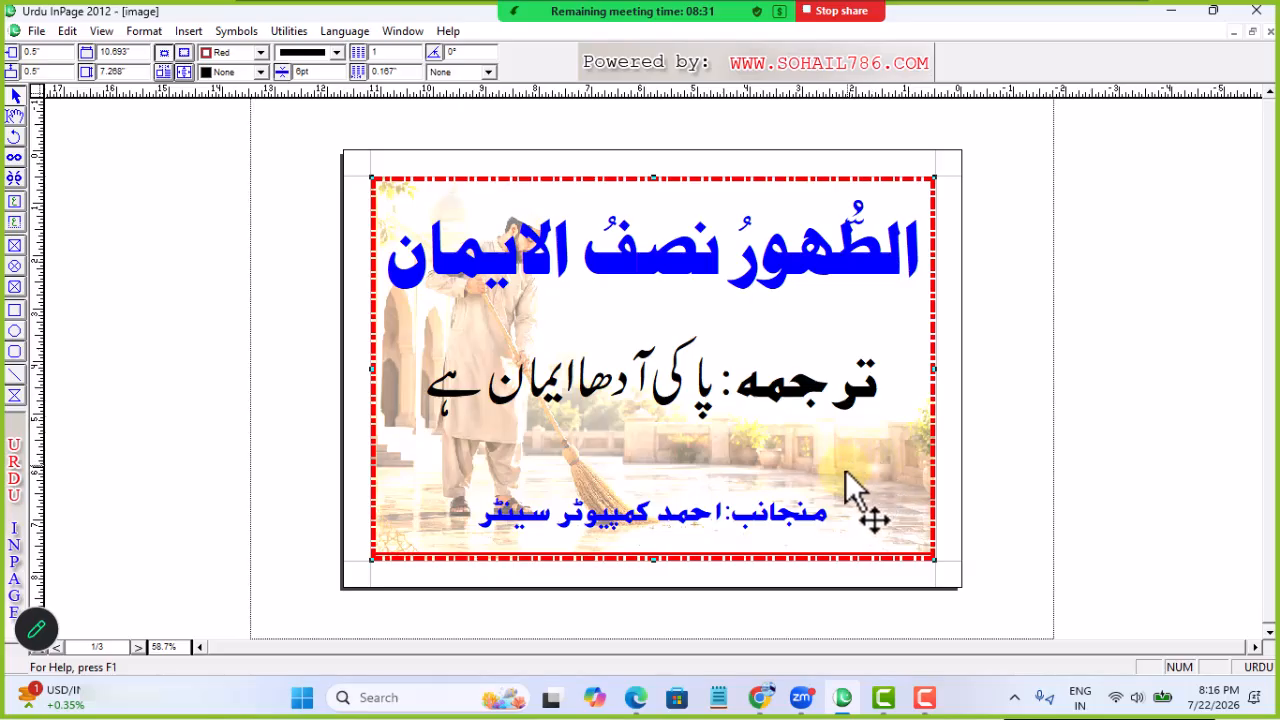
{"action": "right_click", "coordinate": [792, 542]}
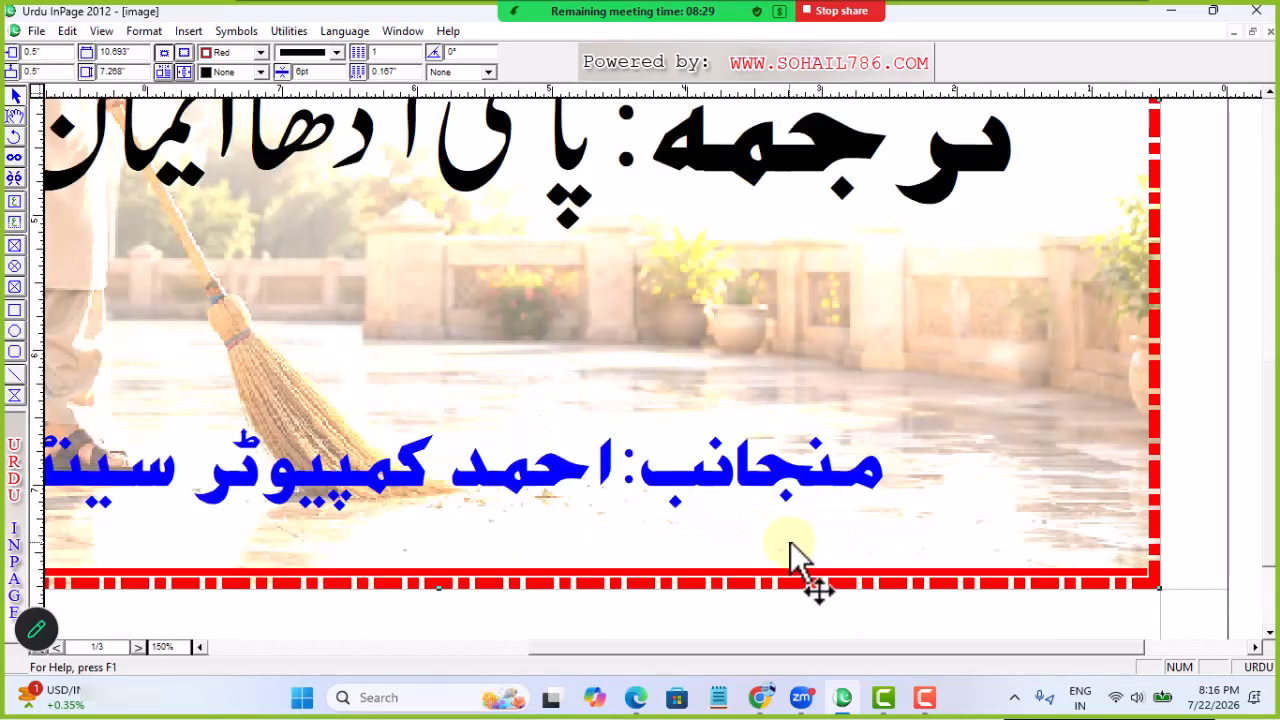
{"action": "right_click", "coordinate": [790, 541]}
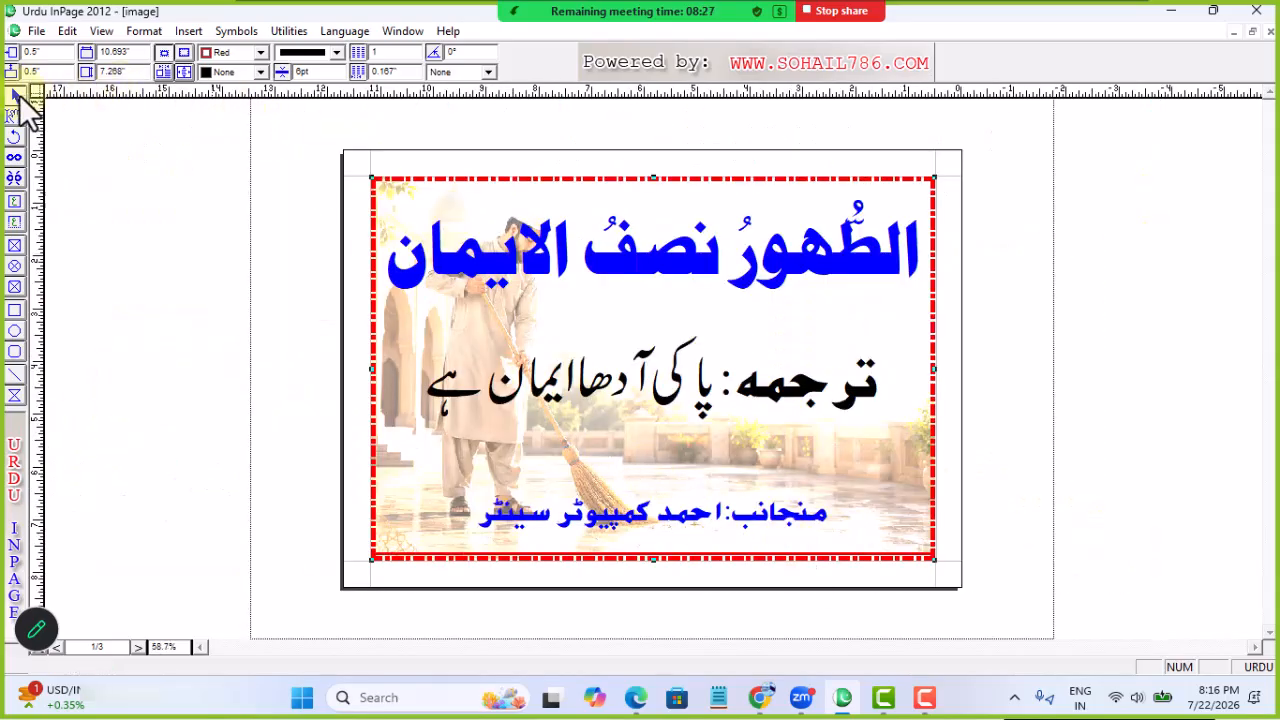
Give the text frame on page 2 a 6pt dash-dot border in blue.
{"action": "left_click", "coordinate": [57, 648]}
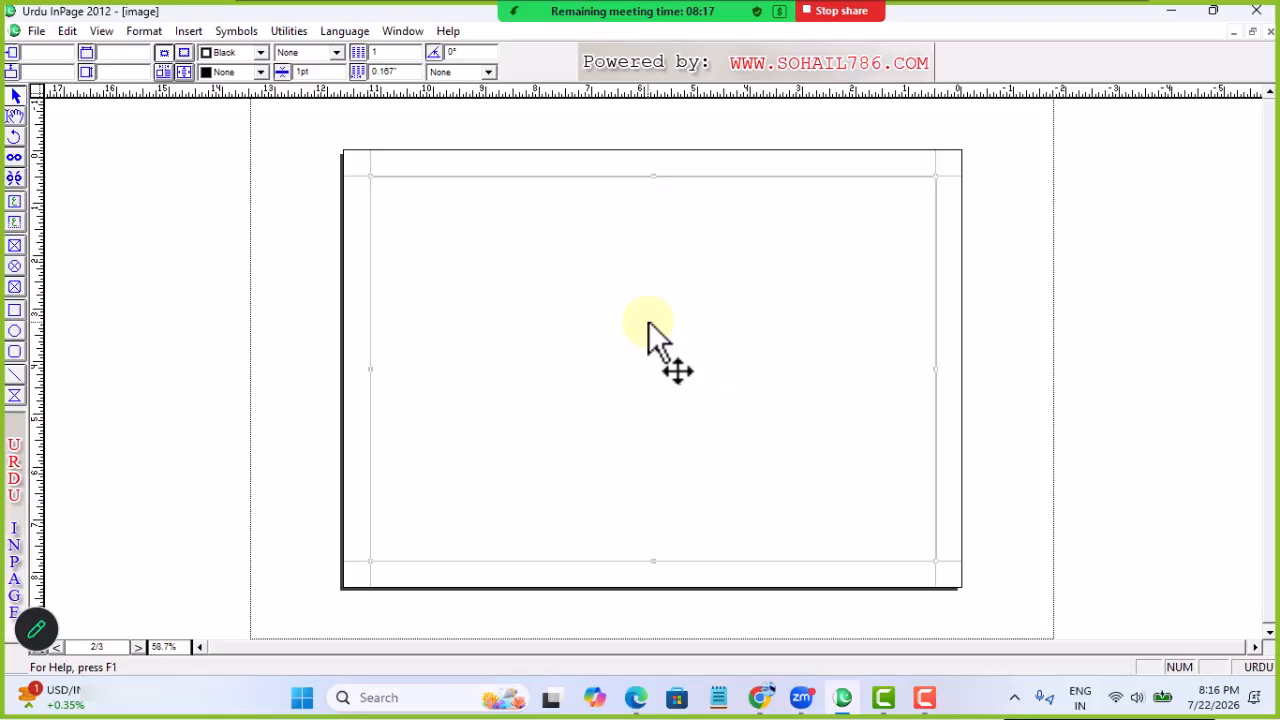
{"action": "left_click", "coordinate": [704, 287], "text": "ctrl"}
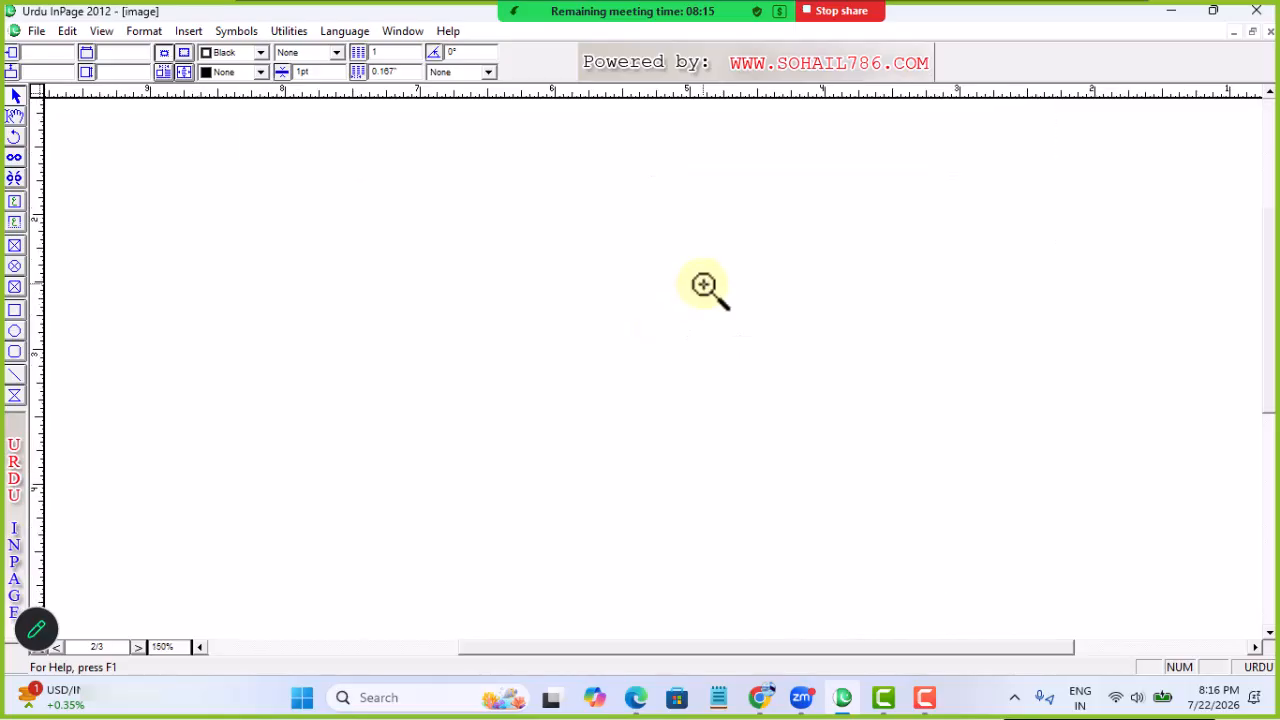
{"action": "left_click", "coordinate": [704, 286], "text": "ctrl+alt"}
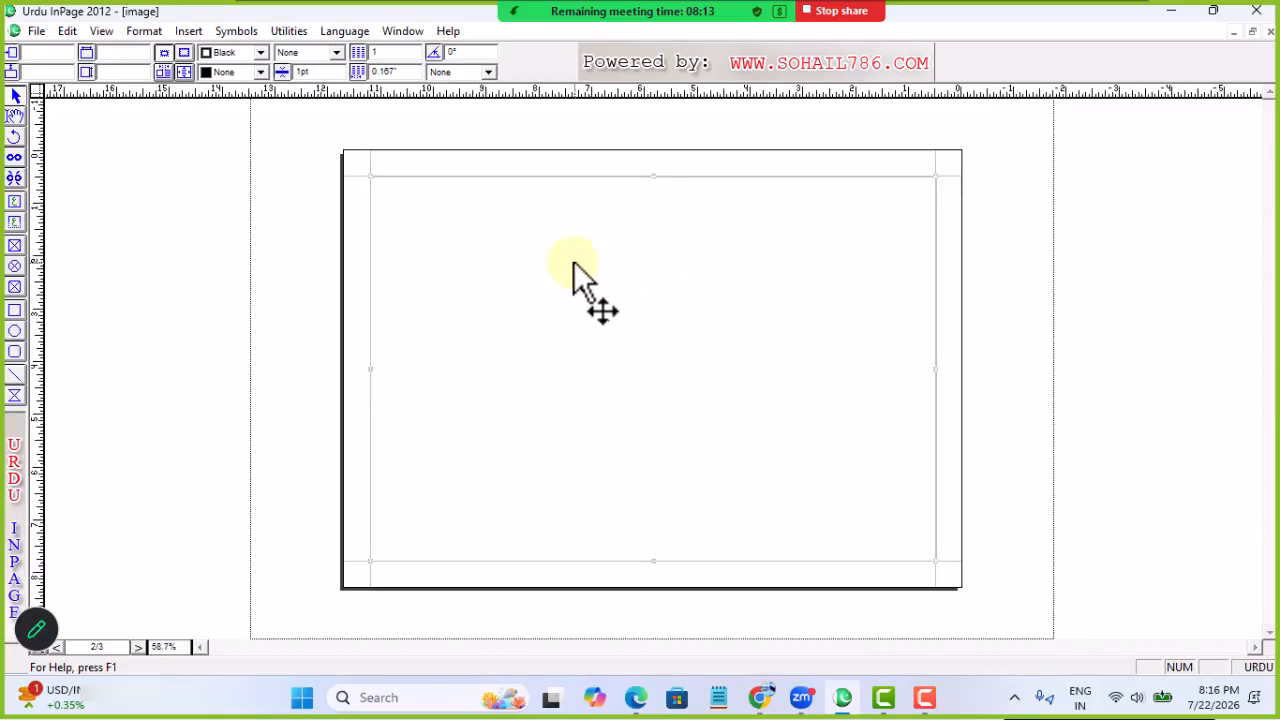
{"action": "left_click", "coordinate": [337, 52]}
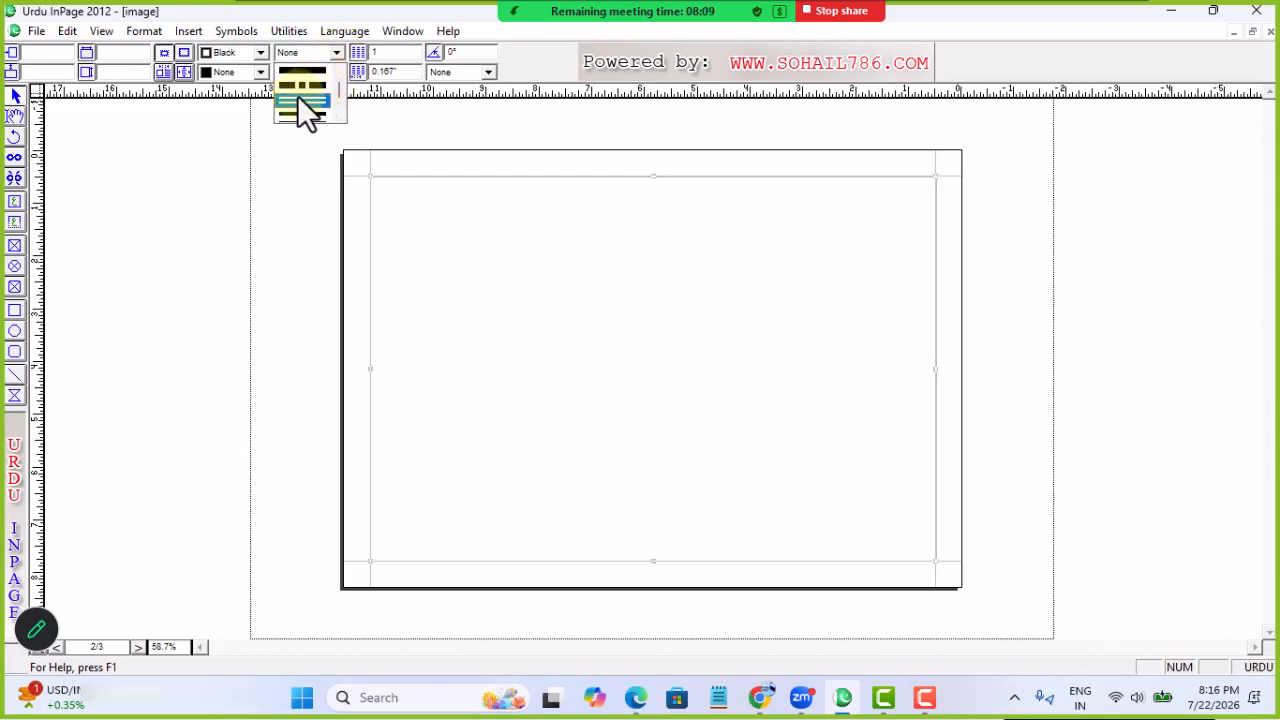
{"action": "left_click", "coordinate": [306, 100]}
{"action": "left_click", "coordinate": [318, 72]}
{"action": "type", "text": "6"}
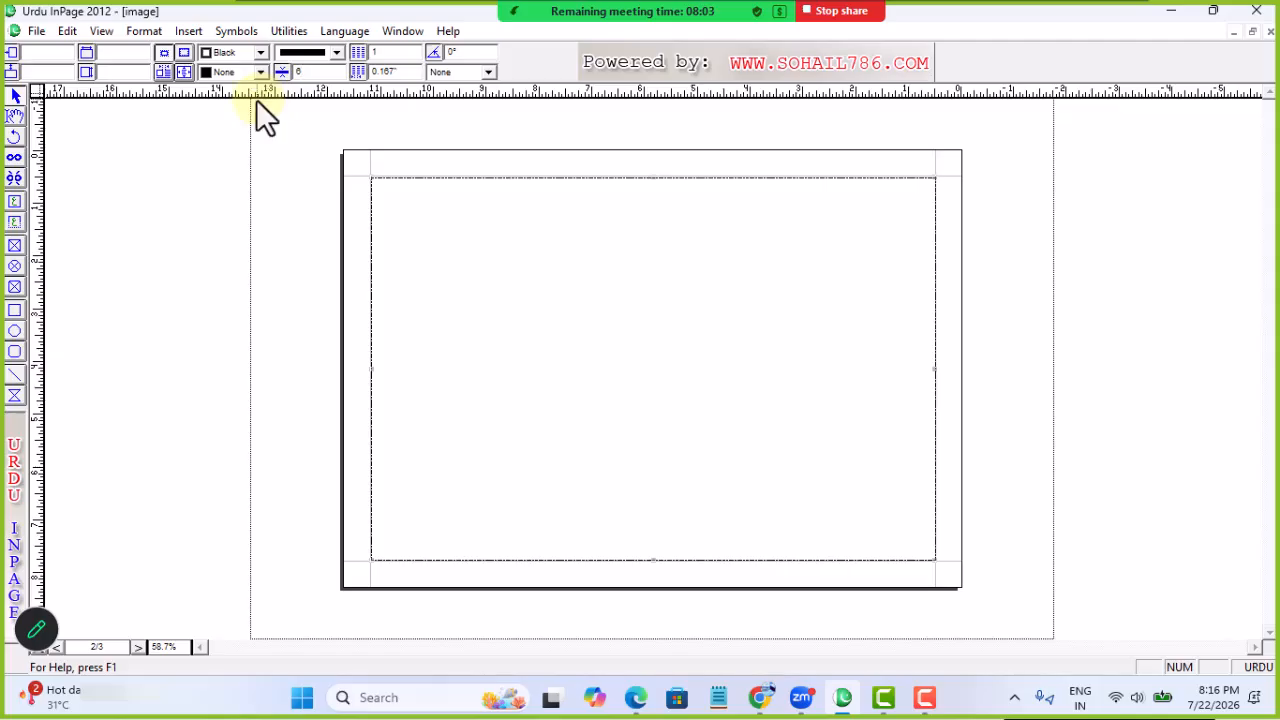
{"action": "key", "text": "Return"}
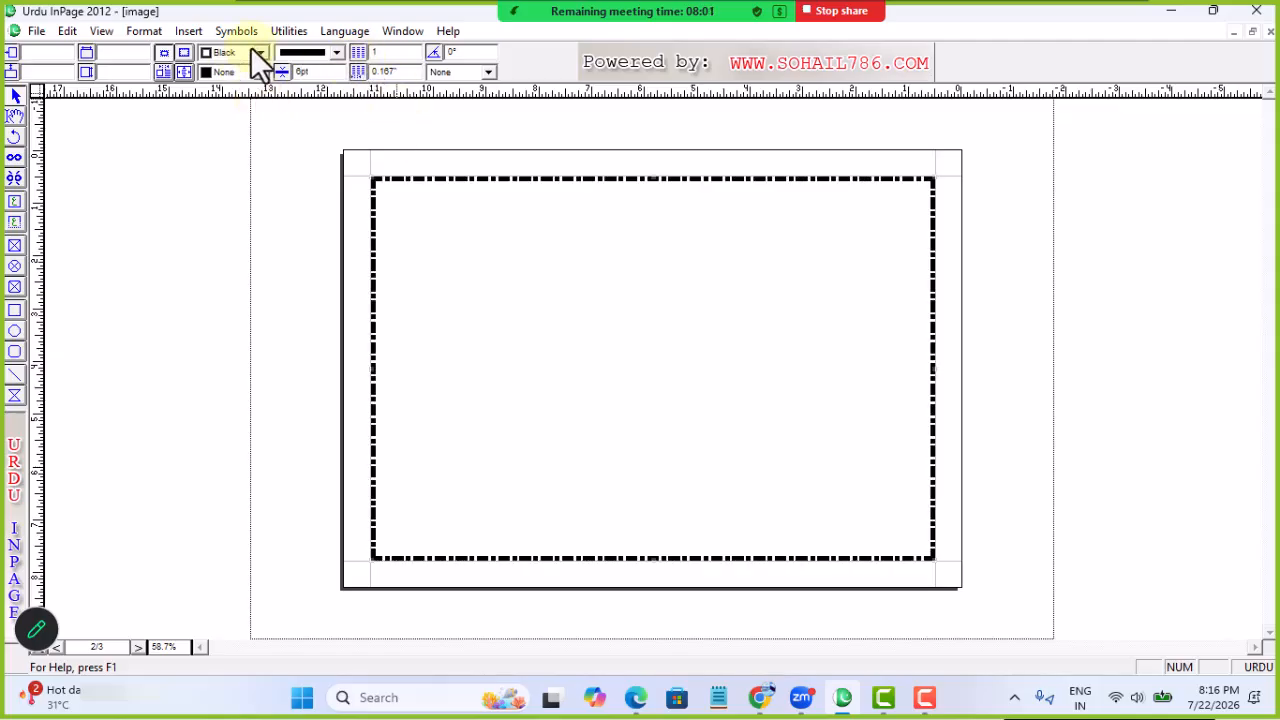
{"action": "left_click", "coordinate": [261, 53]}
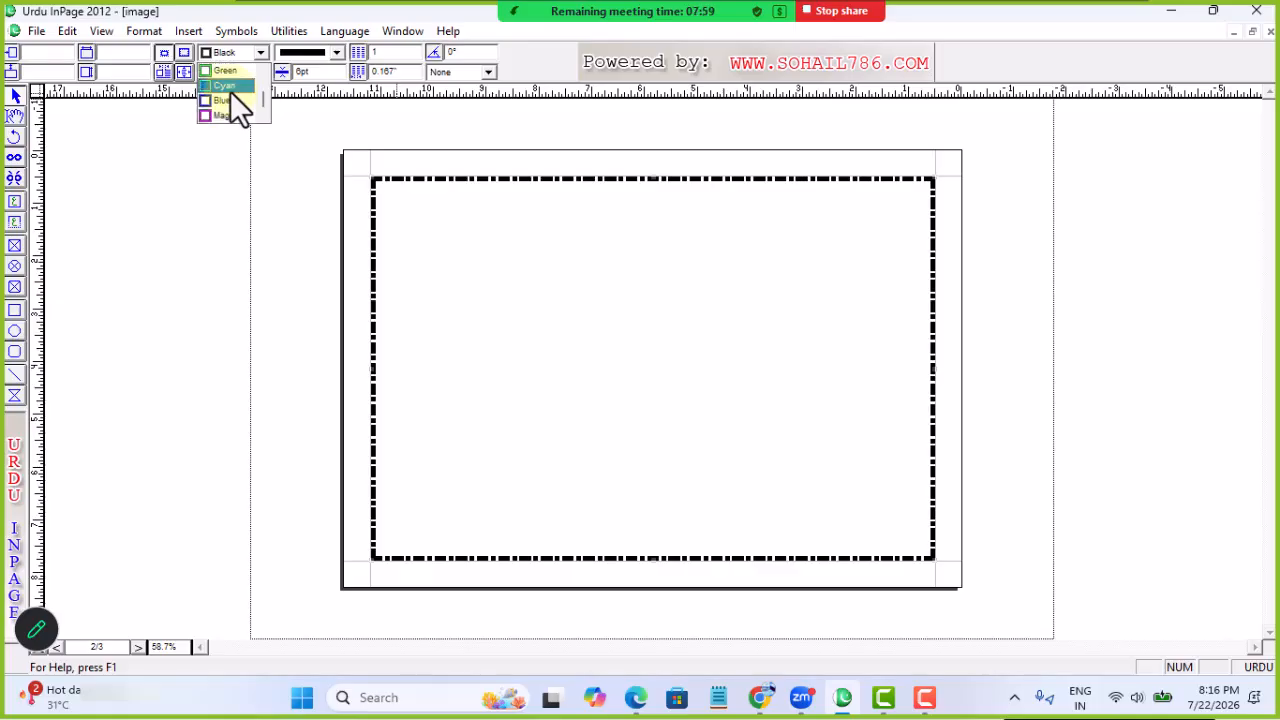
{"action": "left_click", "coordinate": [229, 116]}
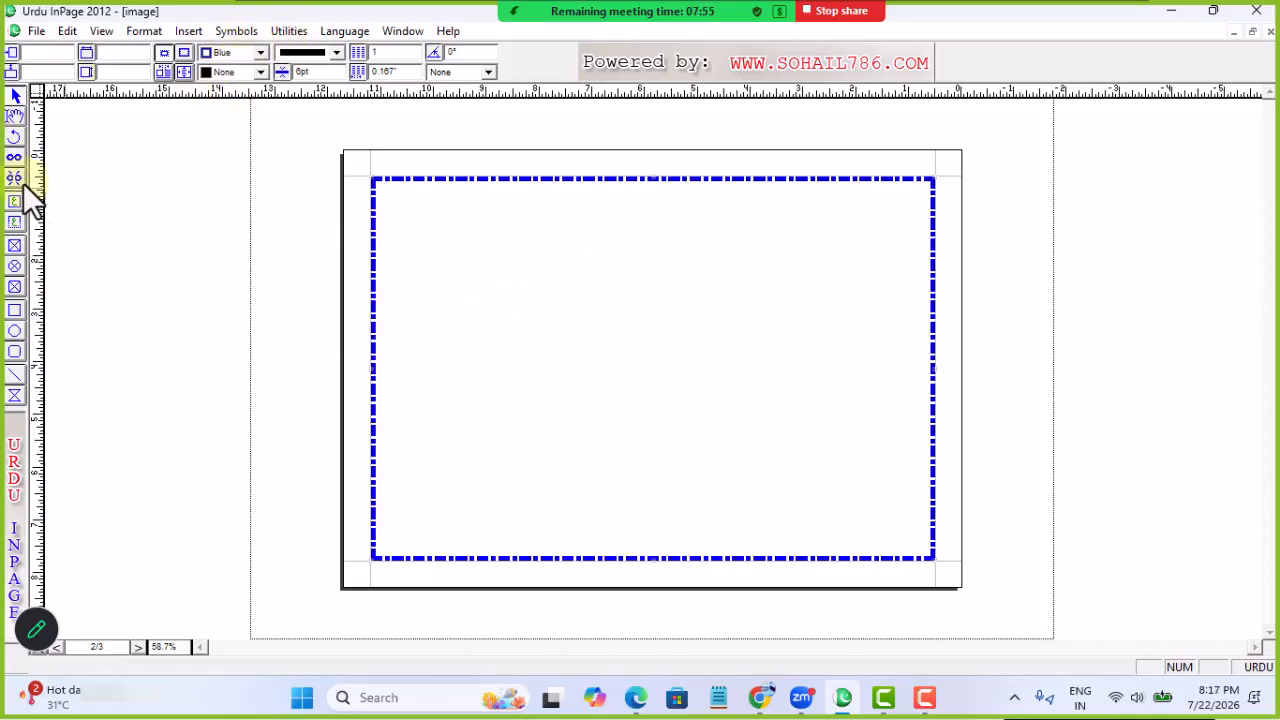
Draw a picture box over the whole bordered frame on page 2 and import picture 66 from the Desktop into it.
{"action": "left_click", "coordinate": [15, 246]}
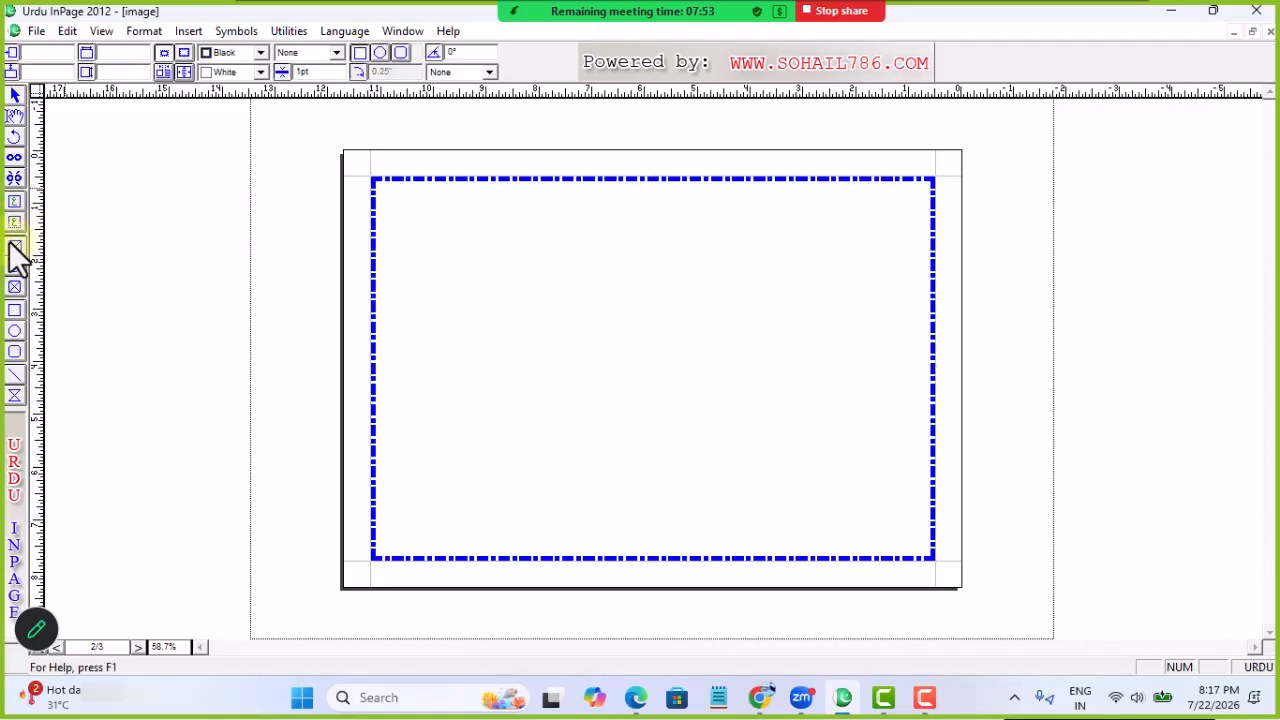
{"action": "left_click_drag", "start_coordinate": [374, 180], "coordinate": [937, 557]}
{"action": "double_click", "coordinate": [637, 367]}
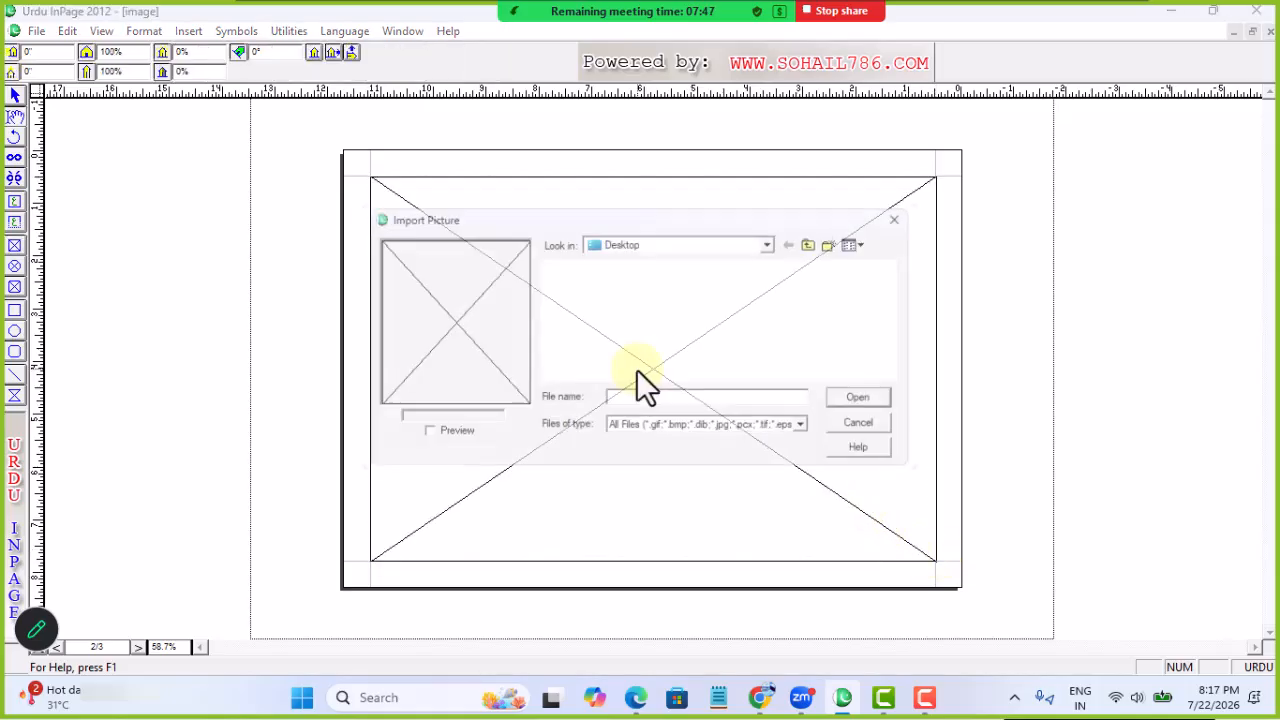
{"action": "scroll", "coordinate": [824, 361], "scroll_direction": "down", "scroll_amount": 4}
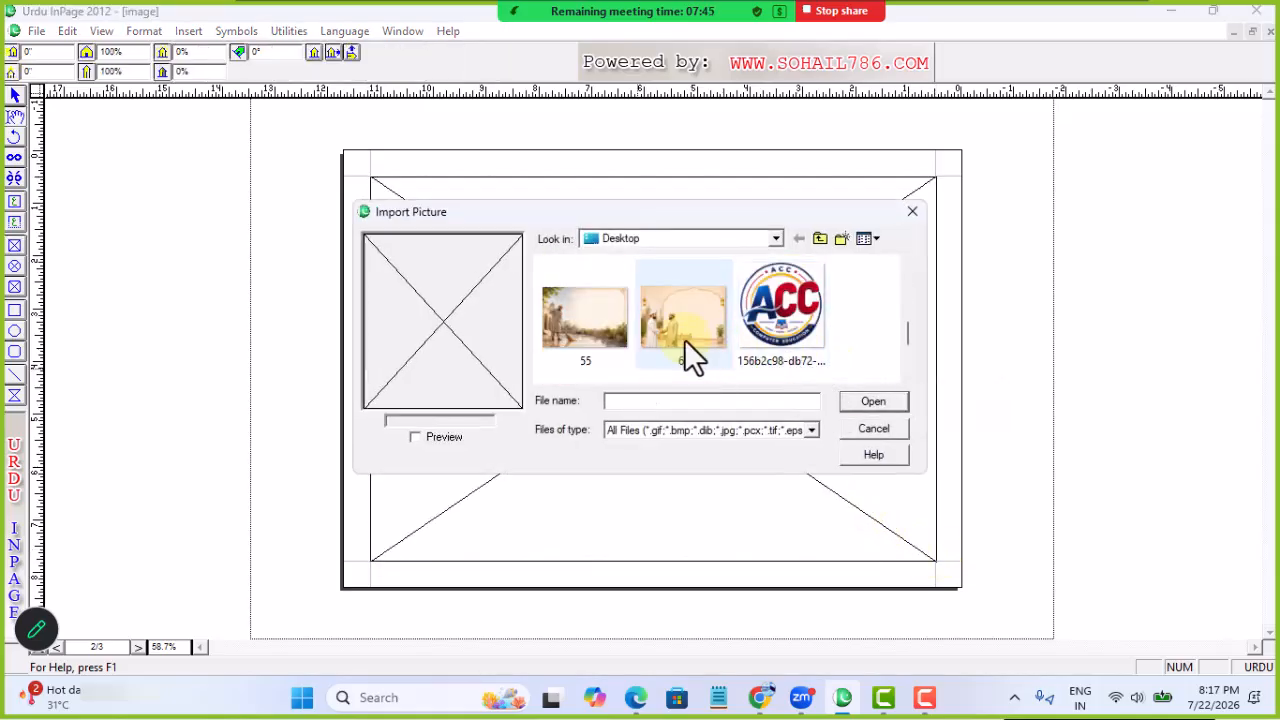
{"action": "left_click", "coordinate": [685, 330]}
{"action": "left_click", "coordinate": [884, 401]}
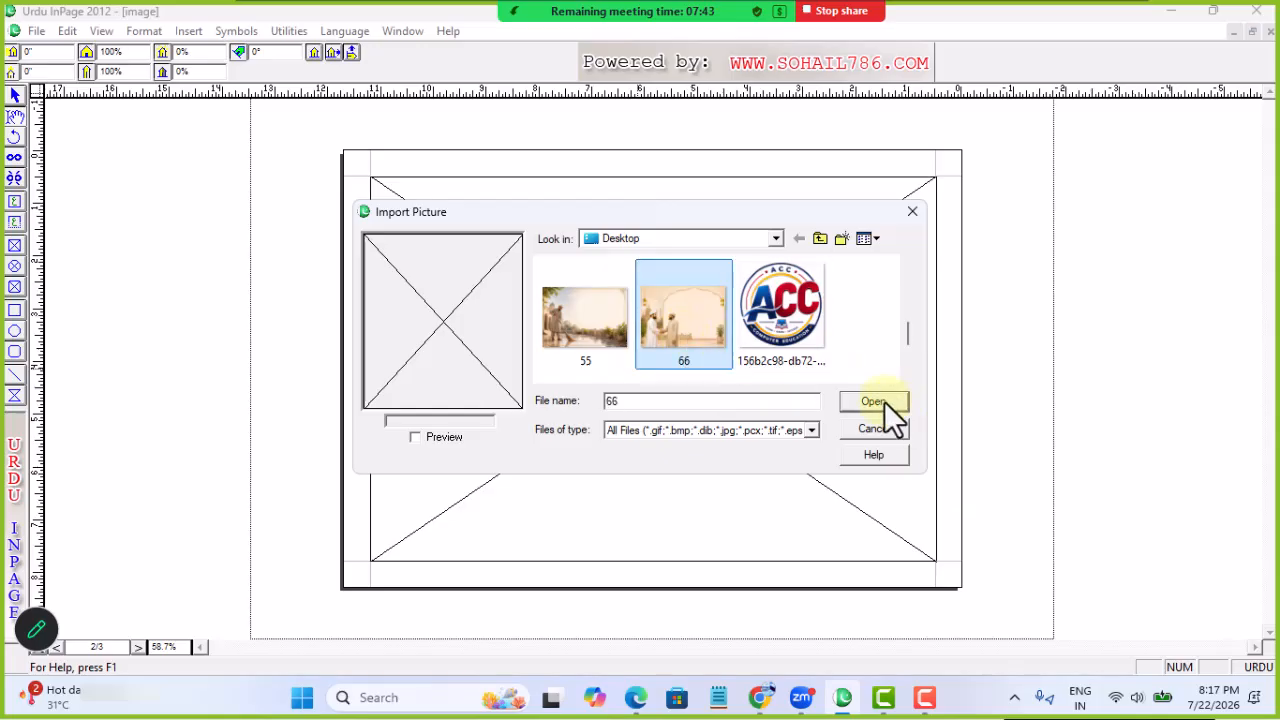
Scale the imported picture to 160% both ways and shift it inside its box so both men shaking hands are in view.
{"action": "mouse_move", "coordinate": [720, 386]}
{"action": "left_mouse_down"}
{"action": "mouse_move", "coordinate": [743, 369]}
{"action": "mouse_move", "coordinate": [711, 406]}
{"action": "left_mouse_up"}
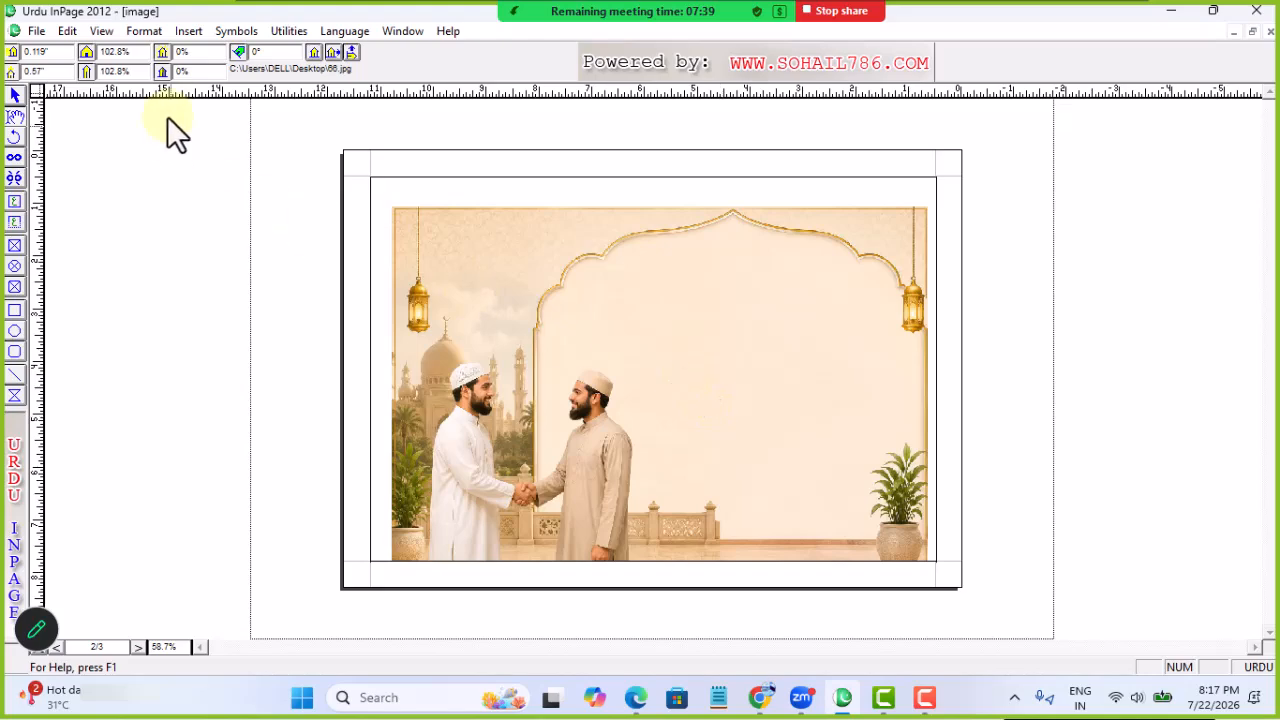
{"action": "left_click", "coordinate": [125, 53]}
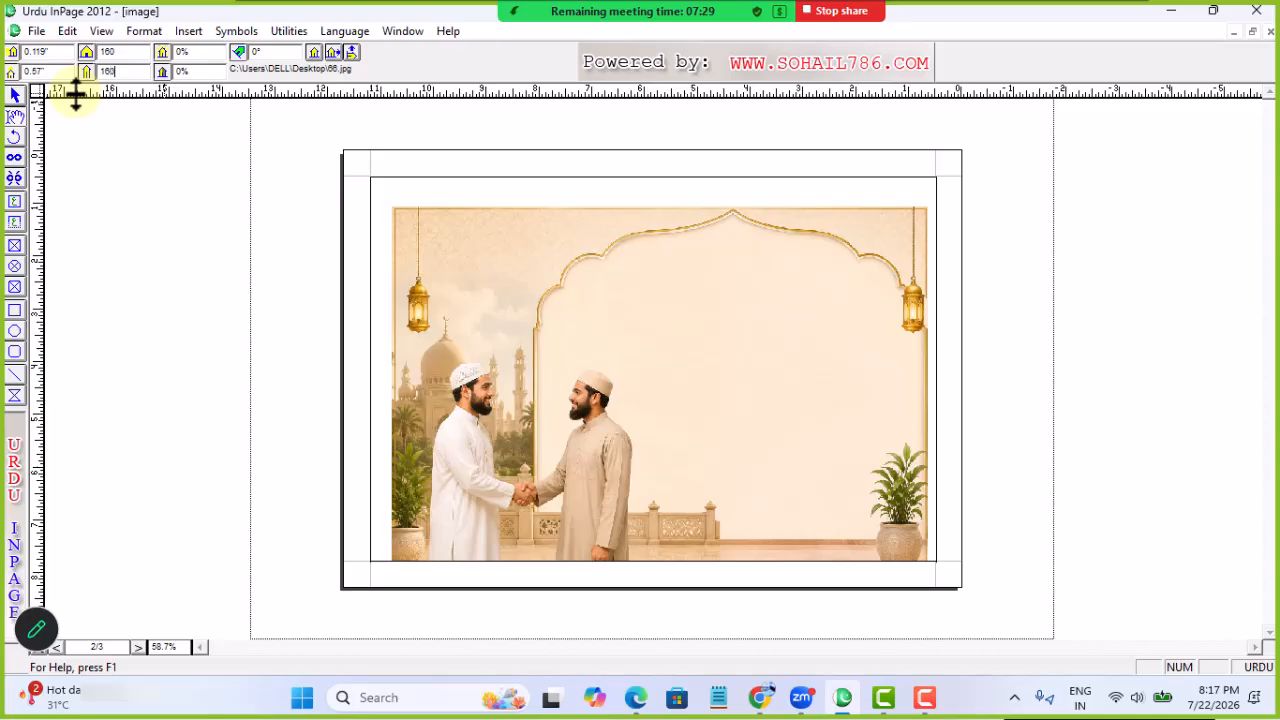
{"action": "key", "text": "Return"}
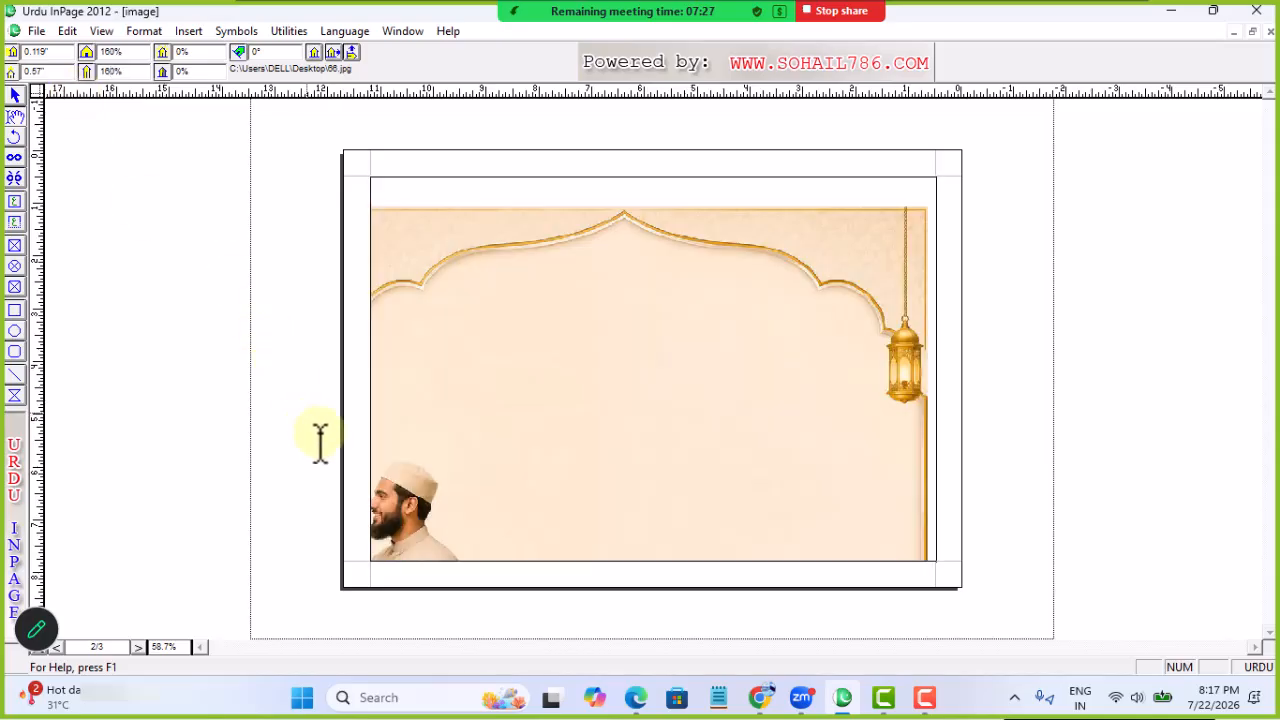
{"action": "left_click_drag", "start_coordinate": [571, 431], "coordinate": [840, 257]}
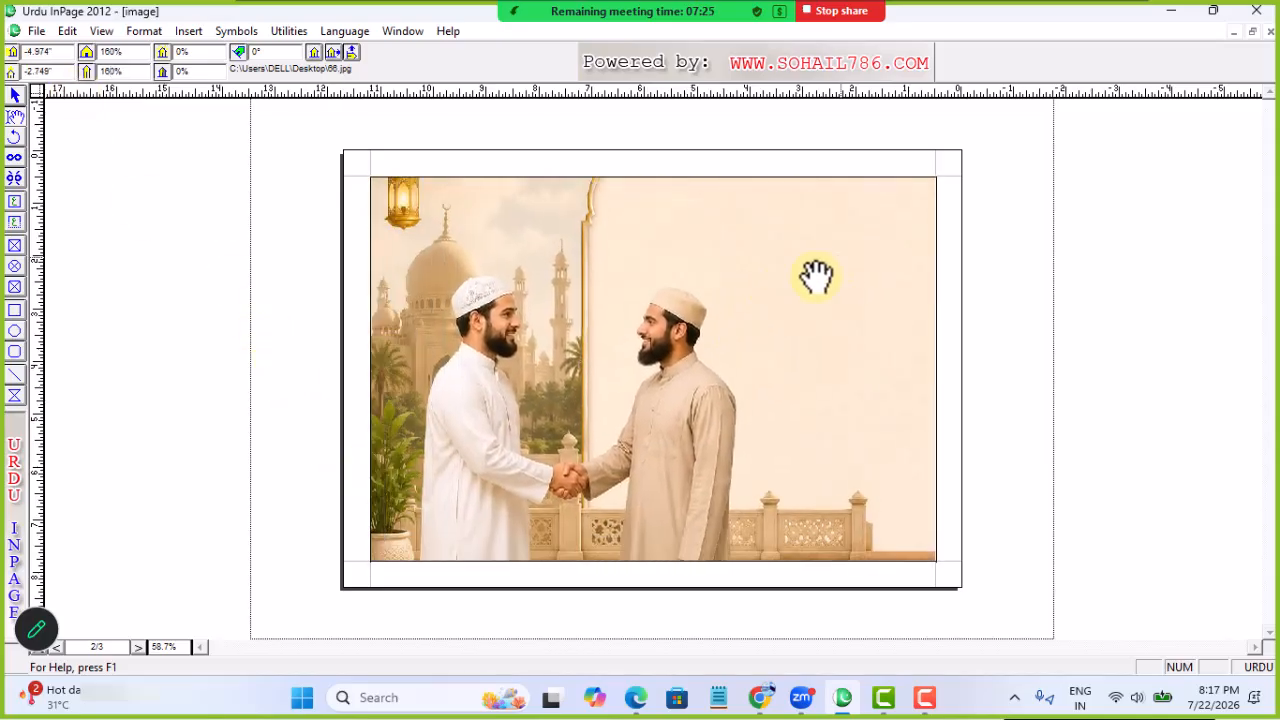
{"action": "left_click_drag", "start_coordinate": [654, 371], "coordinate": [646, 343]}
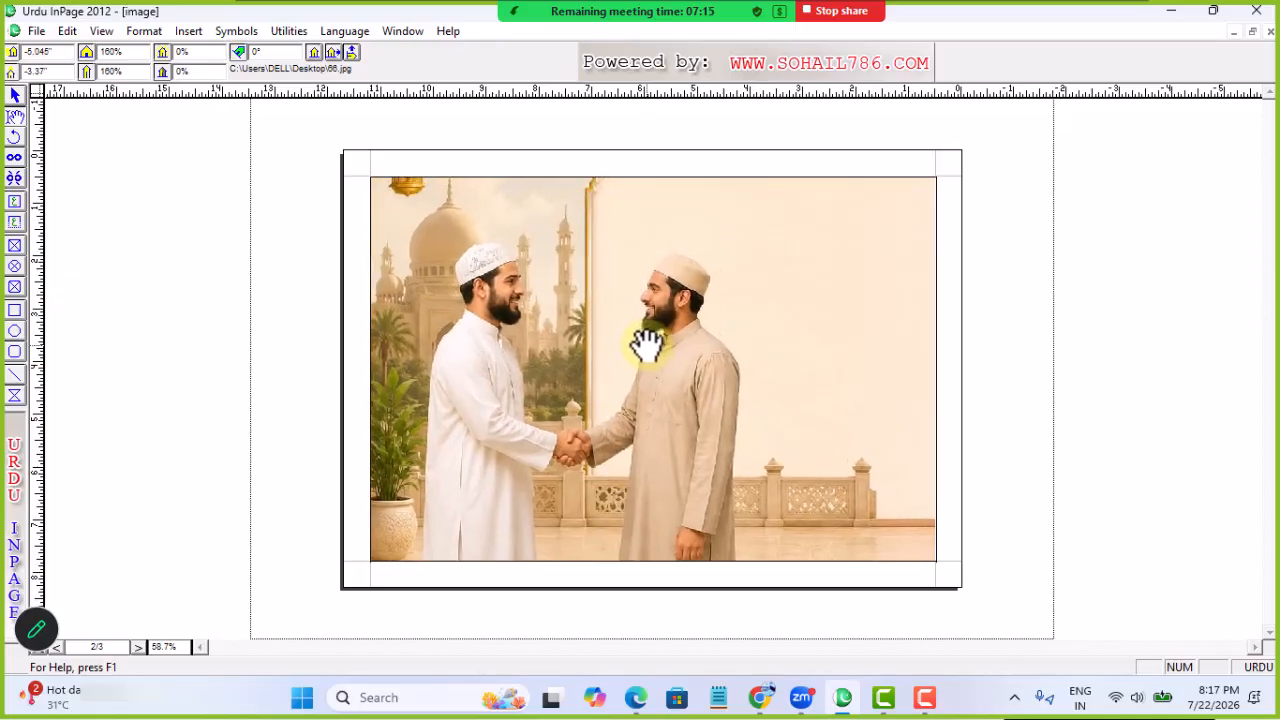
Send the picture box behind the blue-bordered text frame.
{"action": "left_click", "coordinate": [16, 95]}
{"action": "left_click", "coordinate": [582, 280]}
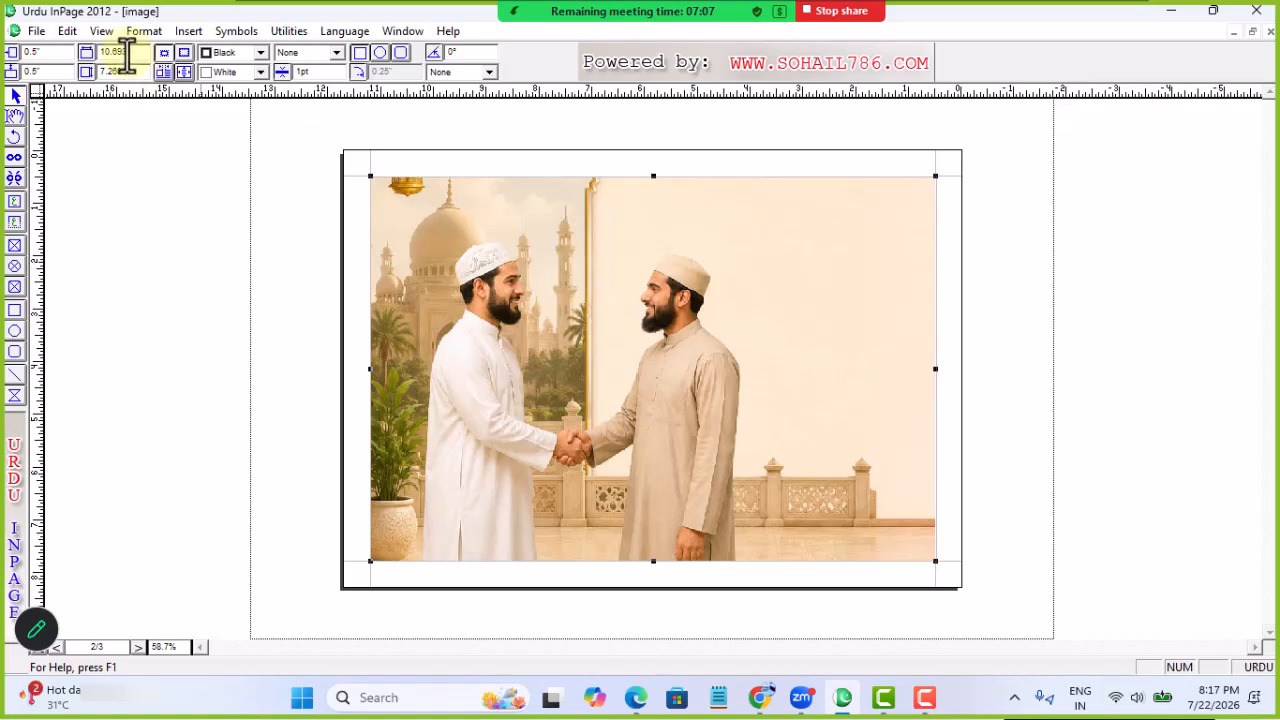
{"action": "left_click", "coordinate": [67, 31]}
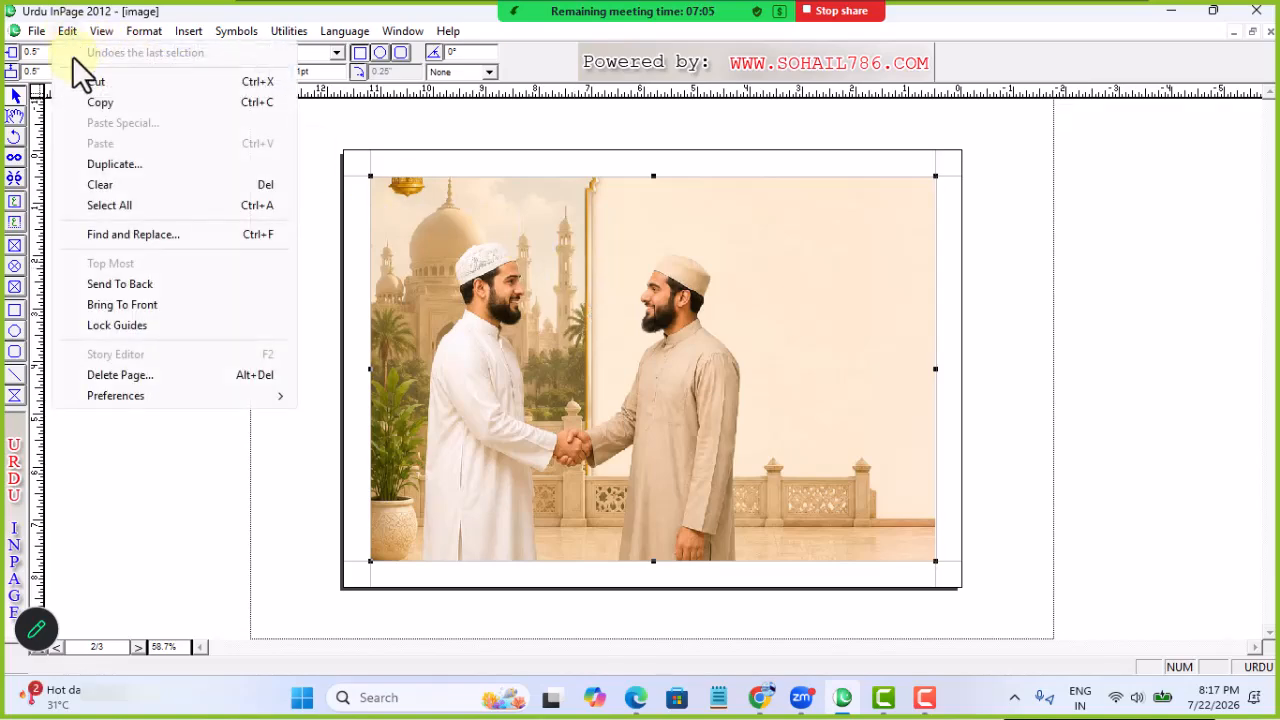
{"action": "left_click", "coordinate": [123, 280]}
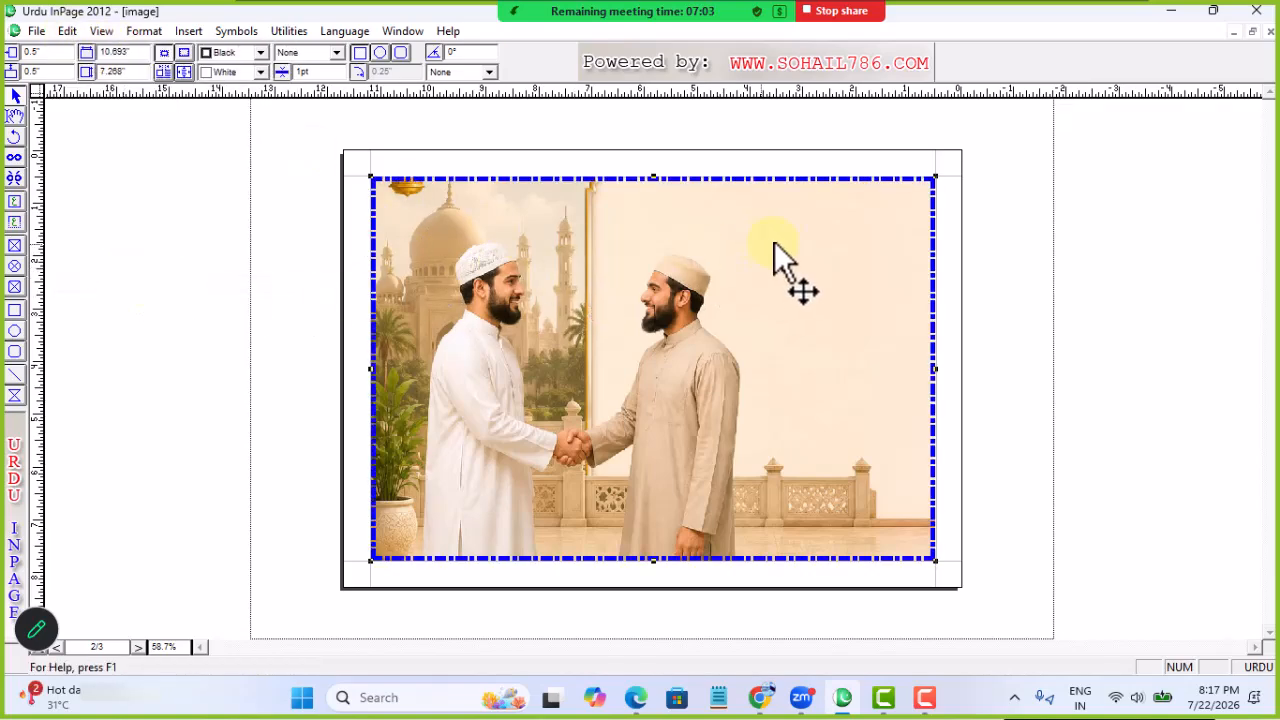
Copy the line افشُوا السَّلامَ بینکُم from the unsaved text document into the bordered text frame on page 2.
{"action": "left_click", "coordinate": [14, 115]}
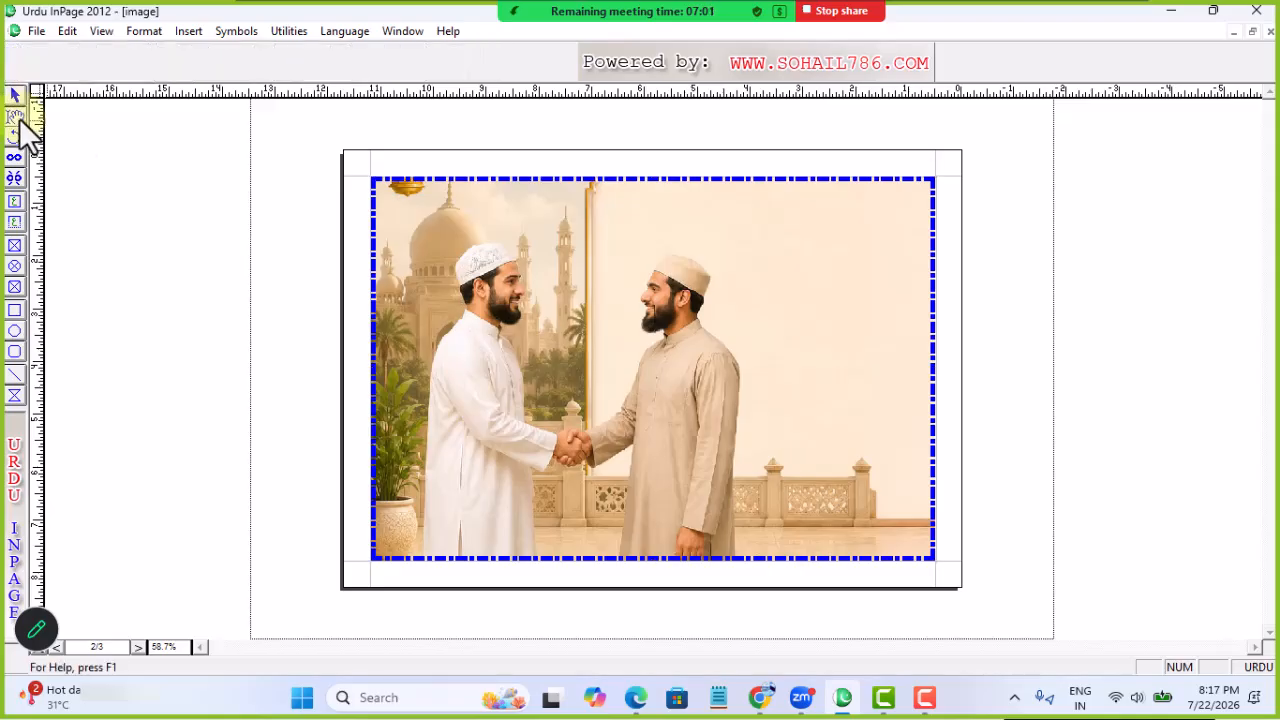
{"action": "left_click", "coordinate": [880, 262]}
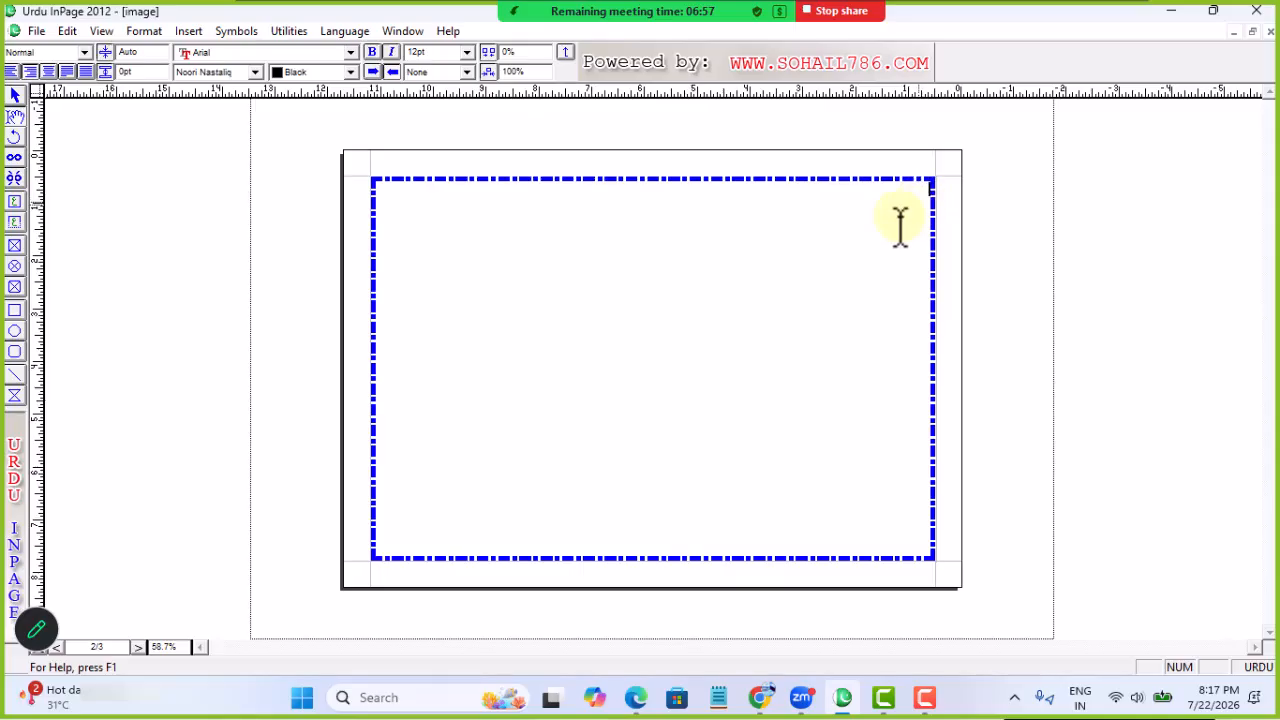
{"action": "key", "text": "ctrl+Tab"}
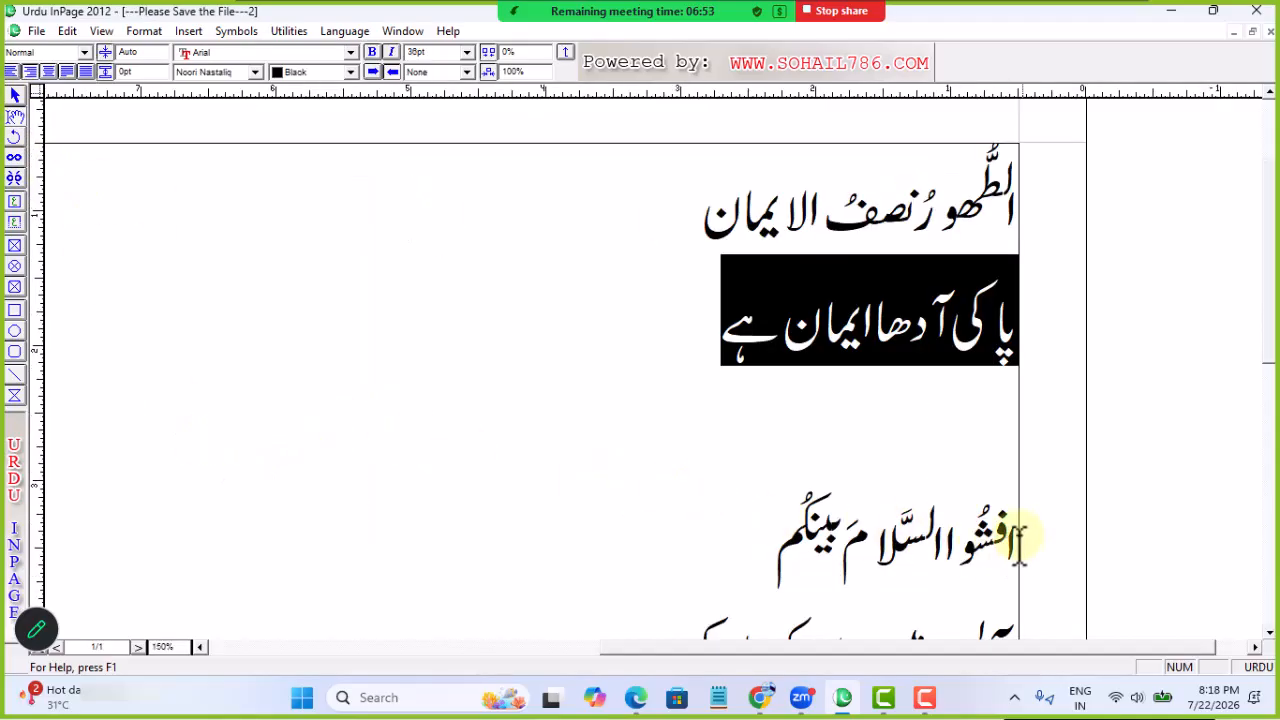
{"action": "left_click_drag", "start_coordinate": [1010, 540], "coordinate": [775, 545]}
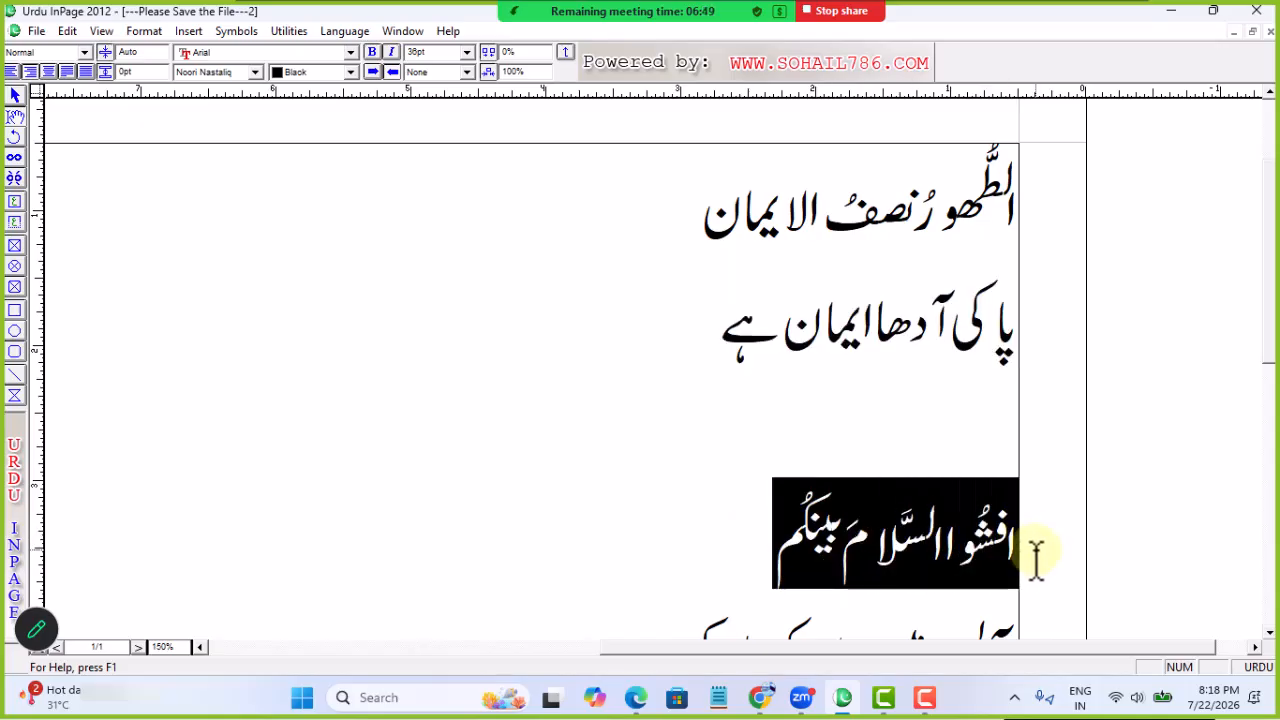
{"action": "key", "text": "ctrl+Tab"}
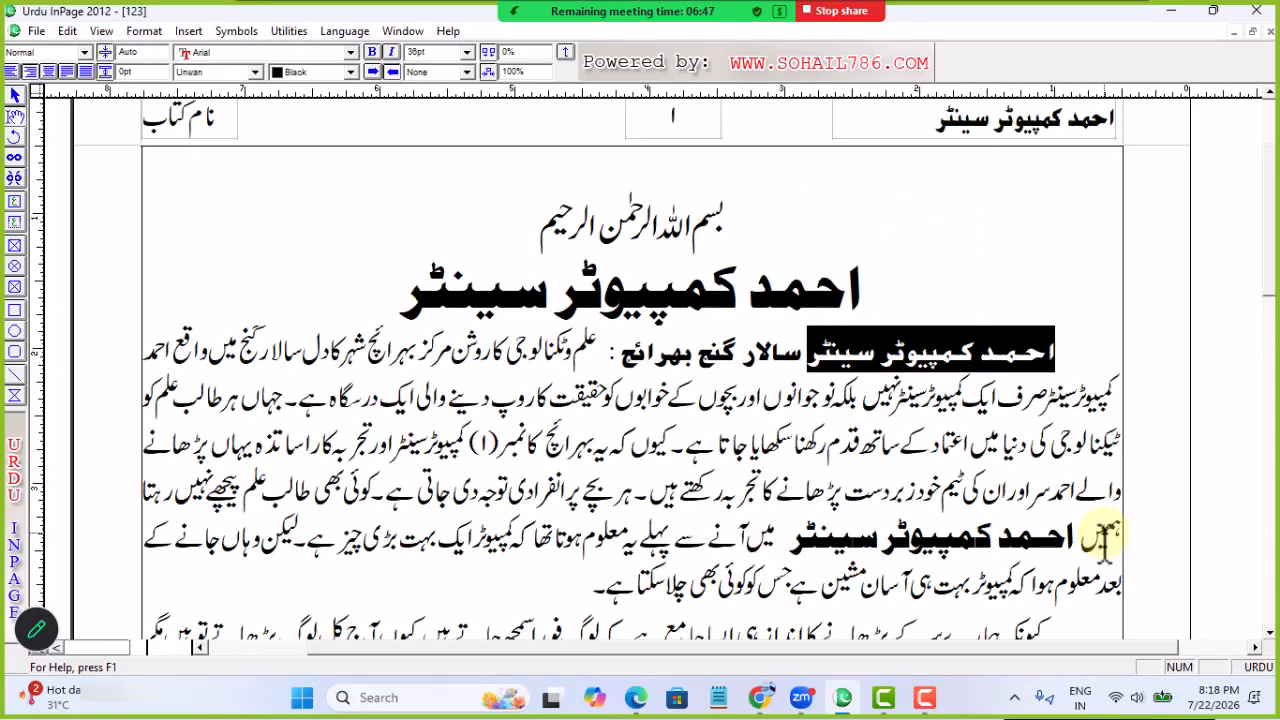
{"action": "key", "text": "ctrl+Tab"}
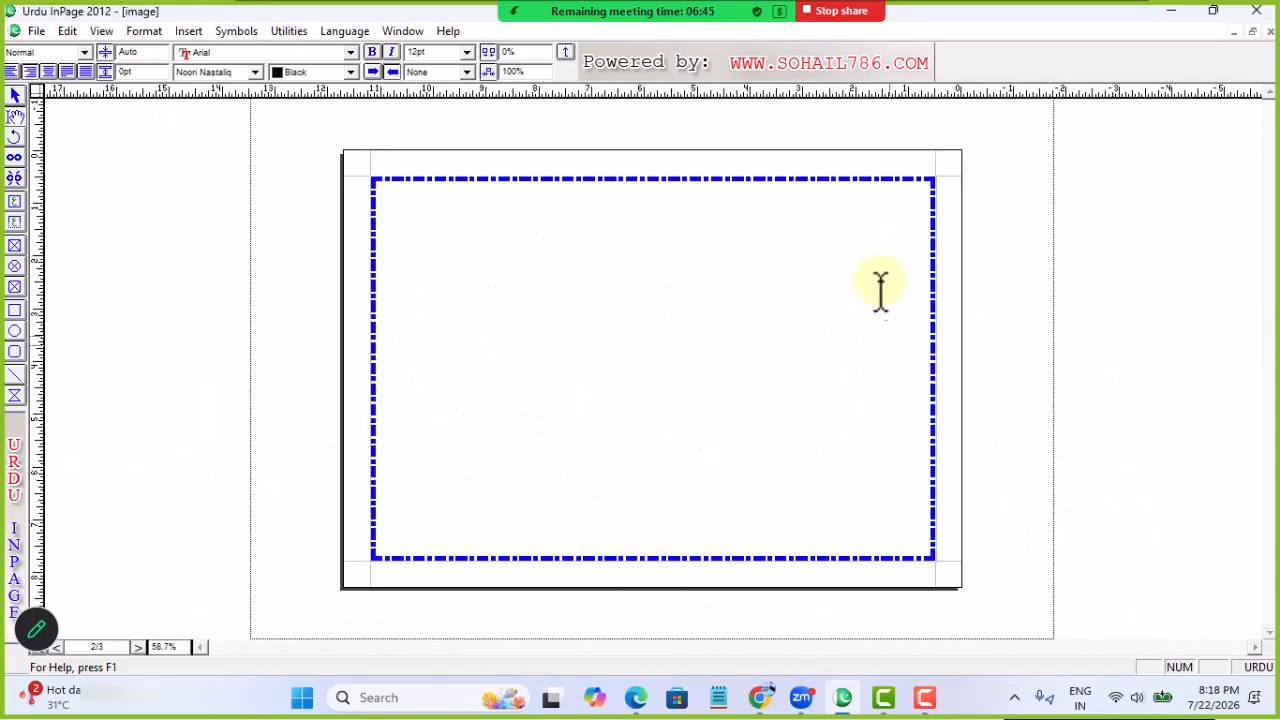
{"action": "left_click", "coordinate": [907, 210]}
{"action": "type", "text": "السلام علیکم"}
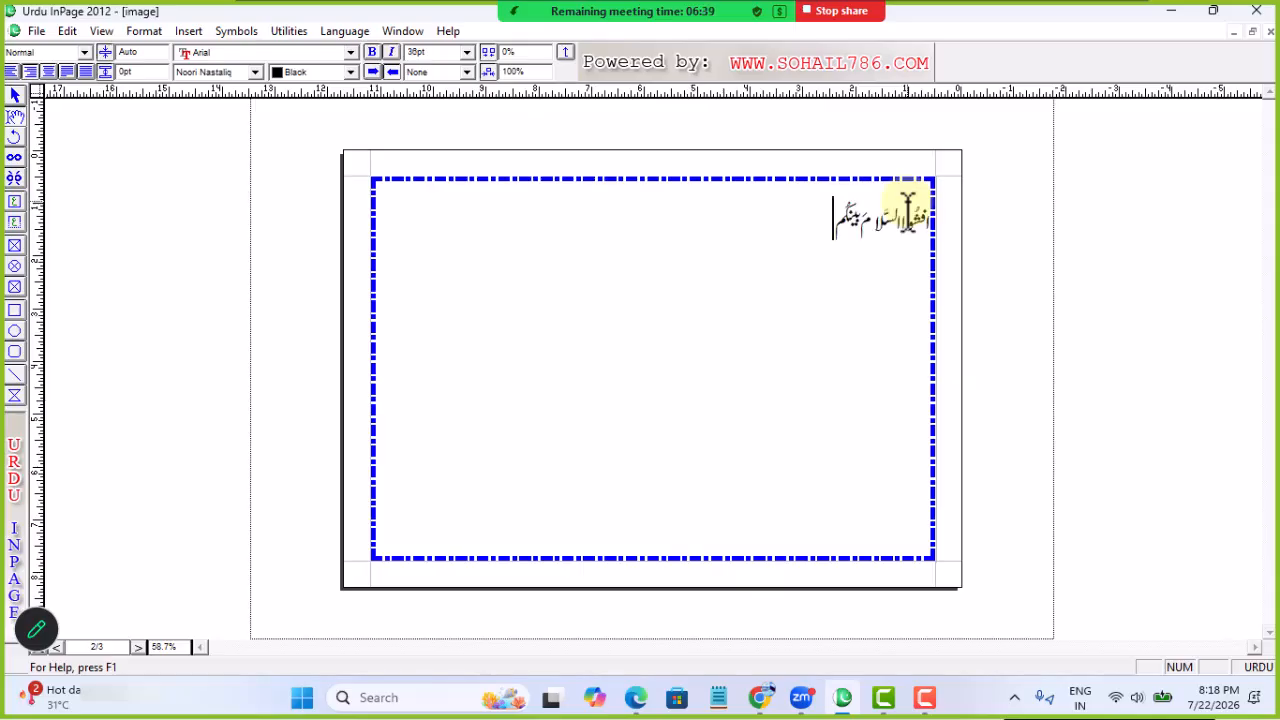
Enlarge all the text in page 2's frame to 63pt.
{"action": "key", "text": "ctrl+a"}
{"action": "key", "text": "ctrl+bracketright"}
{"action": "key", "text": "ctrl+bracketright"}
{"action": "key", "text": "ctrl+bracketright"}
{"action": "key", "text": "ctrl+bracketright"}
{"action": "key", "text": "ctrl+bracketright"}
{"action": "key", "text": "ctrl+bracketright"}
{"action": "key", "text": "ctrl+bracketright"}
{"action": "key", "text": "ctrl+bracketright"}
{"action": "key", "text": "ctrl+bracketright"}
{"action": "key", "text": "ctrl+bracketright"}
{"action": "key", "text": "ctrl+bracketright"}
{"action": "key", "text": "ctrl+bracketright"}
{"action": "key", "text": "ctrl+bracketright"}
{"action": "key", "text": "ctrl+bracketright"}
{"action": "key", "text": "ctrl+bracketright"}
{"action": "key", "text": "ctrl+bracketright"}
{"action": "key", "text": "ctrl+bracketright"}
{"action": "key", "text": "ctrl+bracketright"}
{"action": "key", "text": "ctrl+bracketright"}
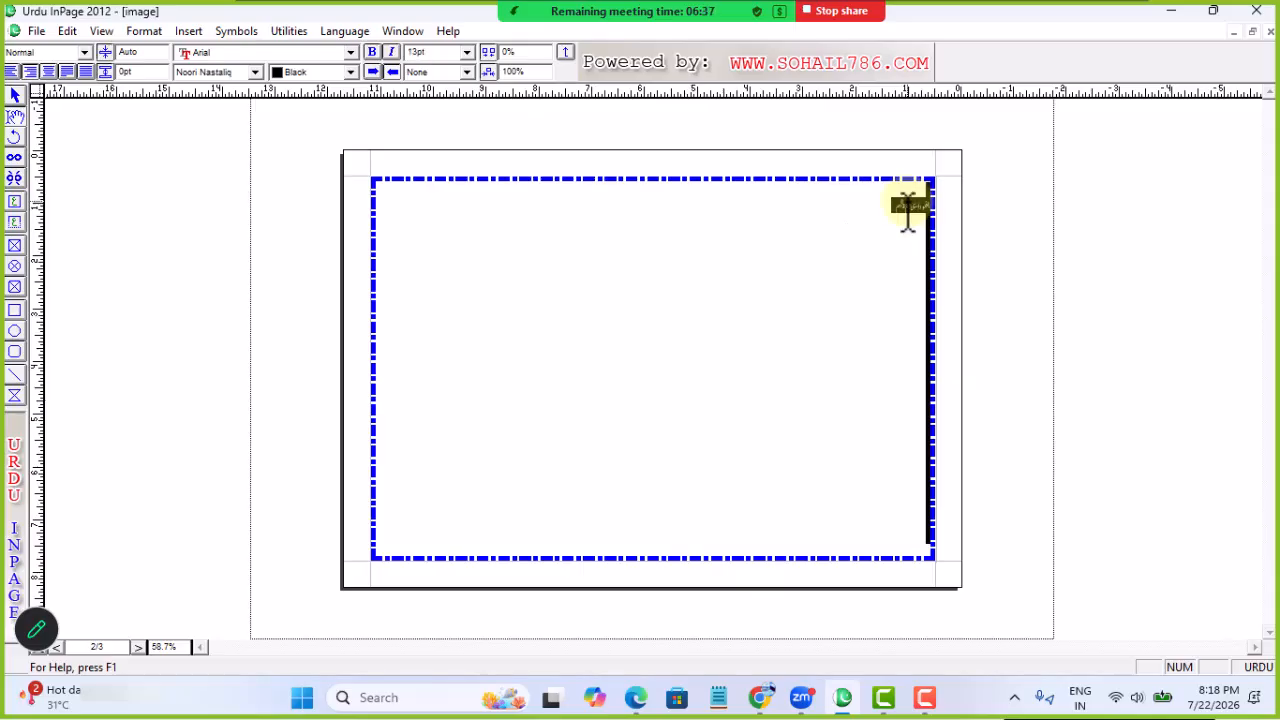
{"action": "key", "text": "ctrl+bracketright"}
{"action": "key", "text": "ctrl+bracketright"}
{"action": "key", "text": "ctrl+bracketright"}
{"action": "key", "text": "ctrl+bracketright"}
{"action": "key", "text": "ctrl+bracketright"}
{"action": "key", "text": "ctrl+bracketright"}
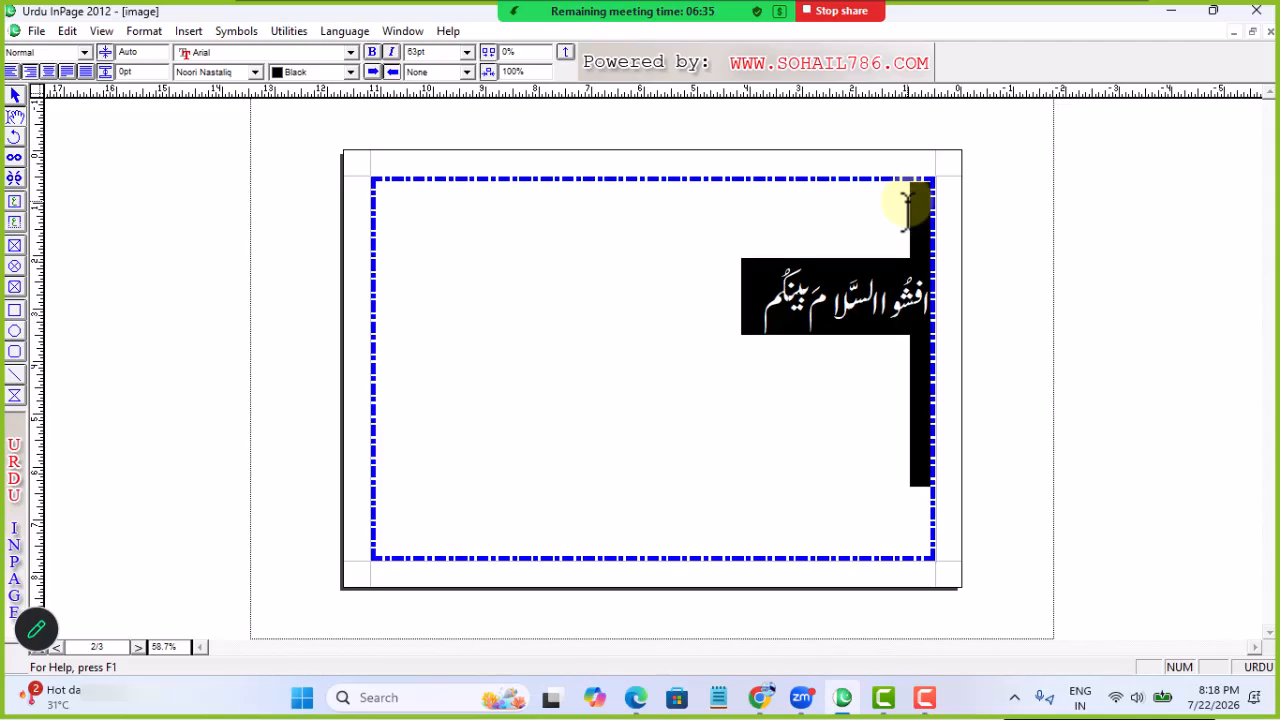
Set the font of the Arabic line on page 2 to Bombay Black.
{"action": "left_click_drag", "start_coordinate": [800, 329], "coordinate": [905, 296]}
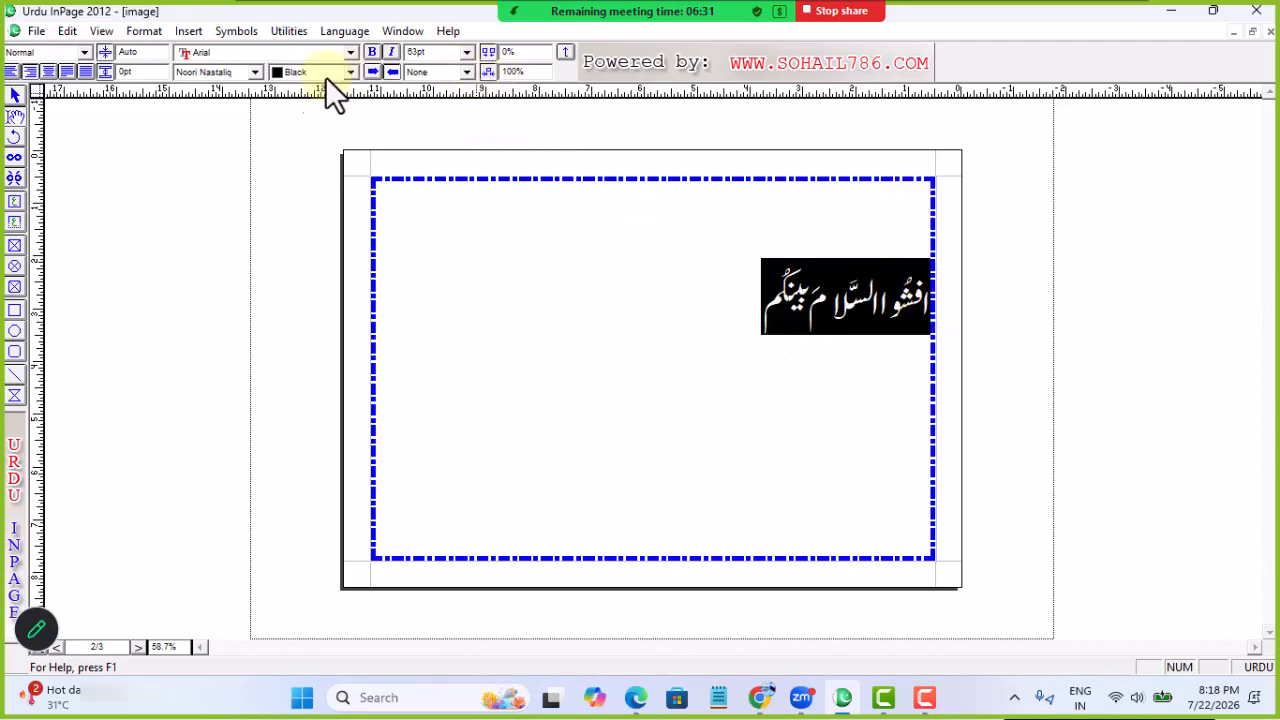
{"action": "left_click", "coordinate": [254, 73]}
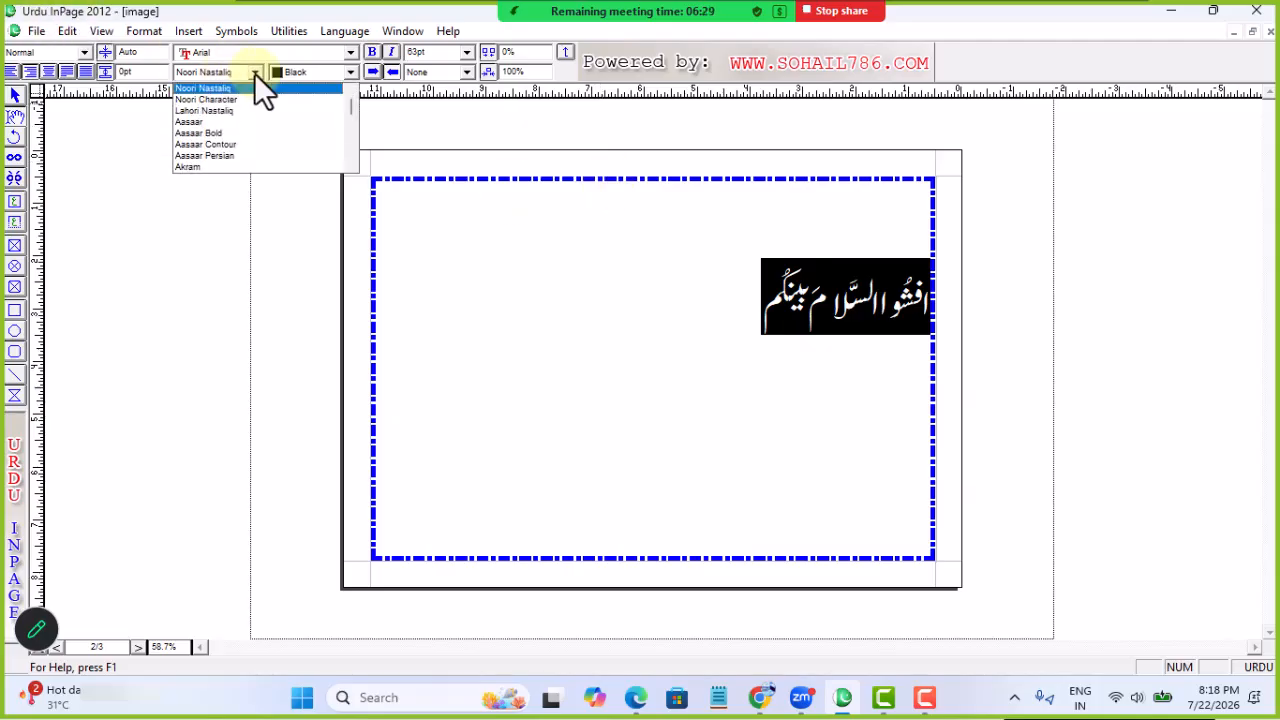
{"action": "key", "text": "b"}
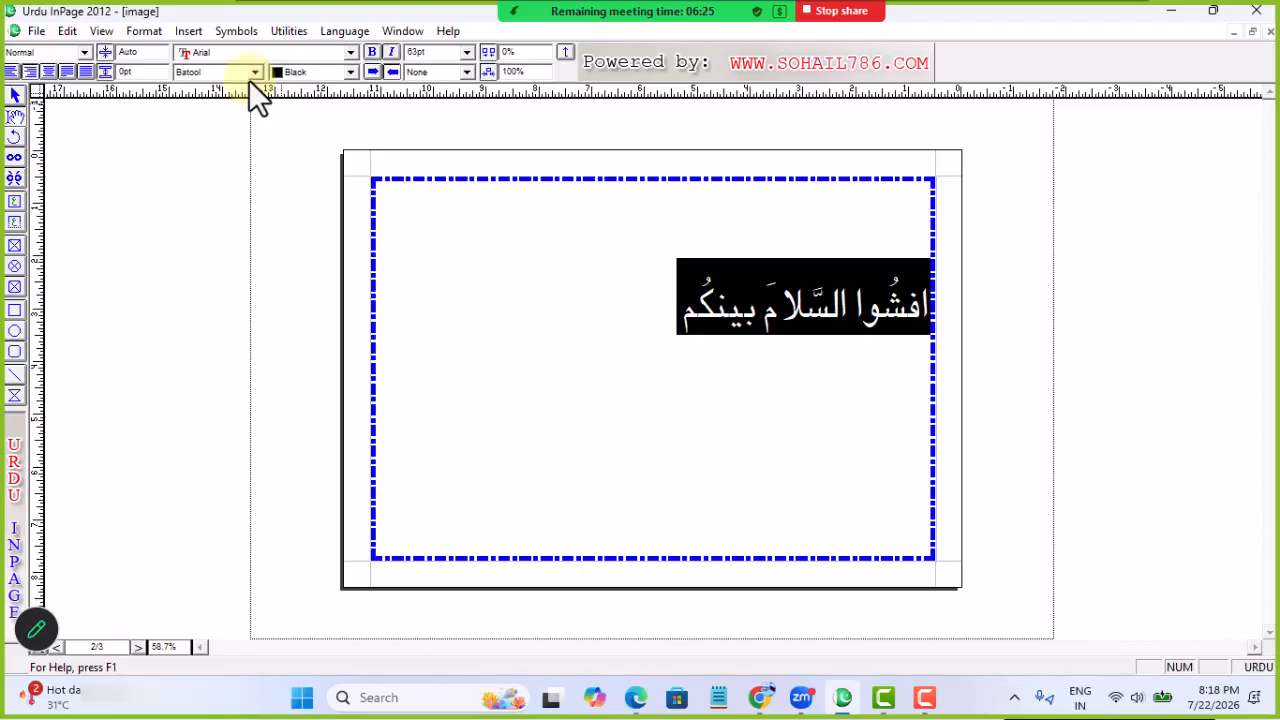
{"action": "key", "text": "Down"}
{"action": "key", "text": "Down"}
{"action": "key", "text": "Return"}
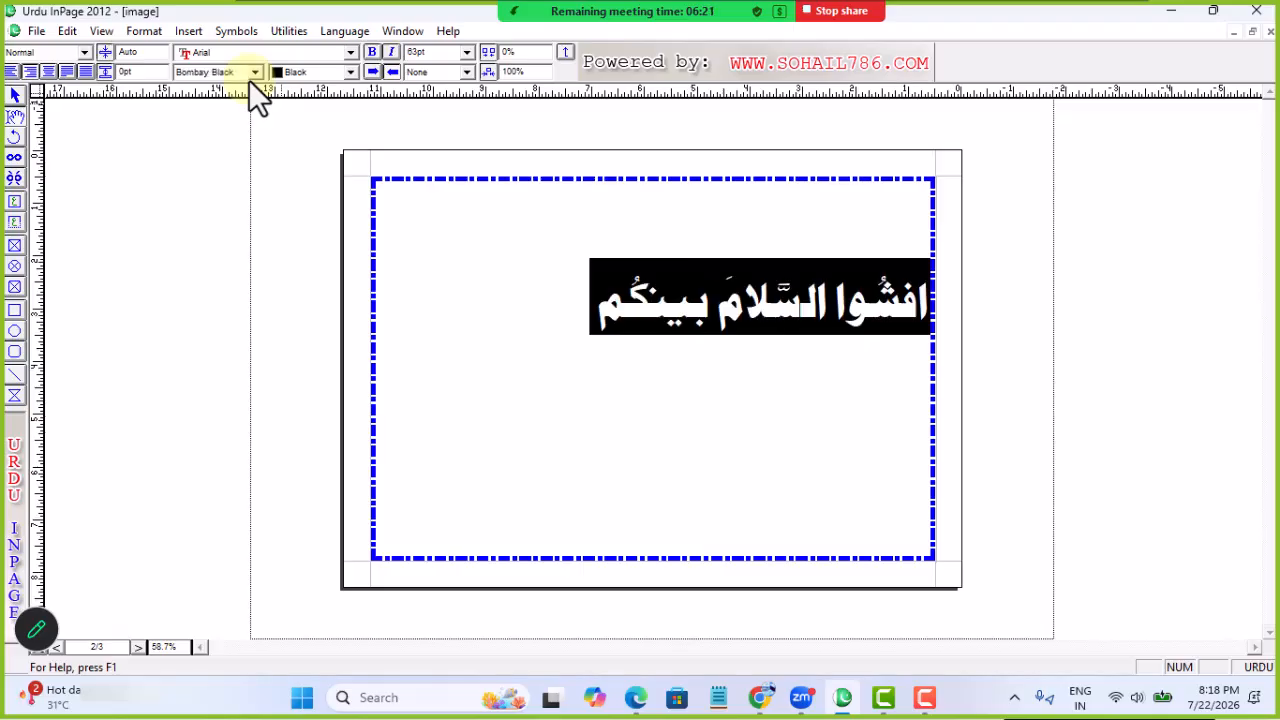
Center the Arabic line in the frame and enlarge it to 76pt.
{"action": "key", "text": "ctrl+shift+c"}
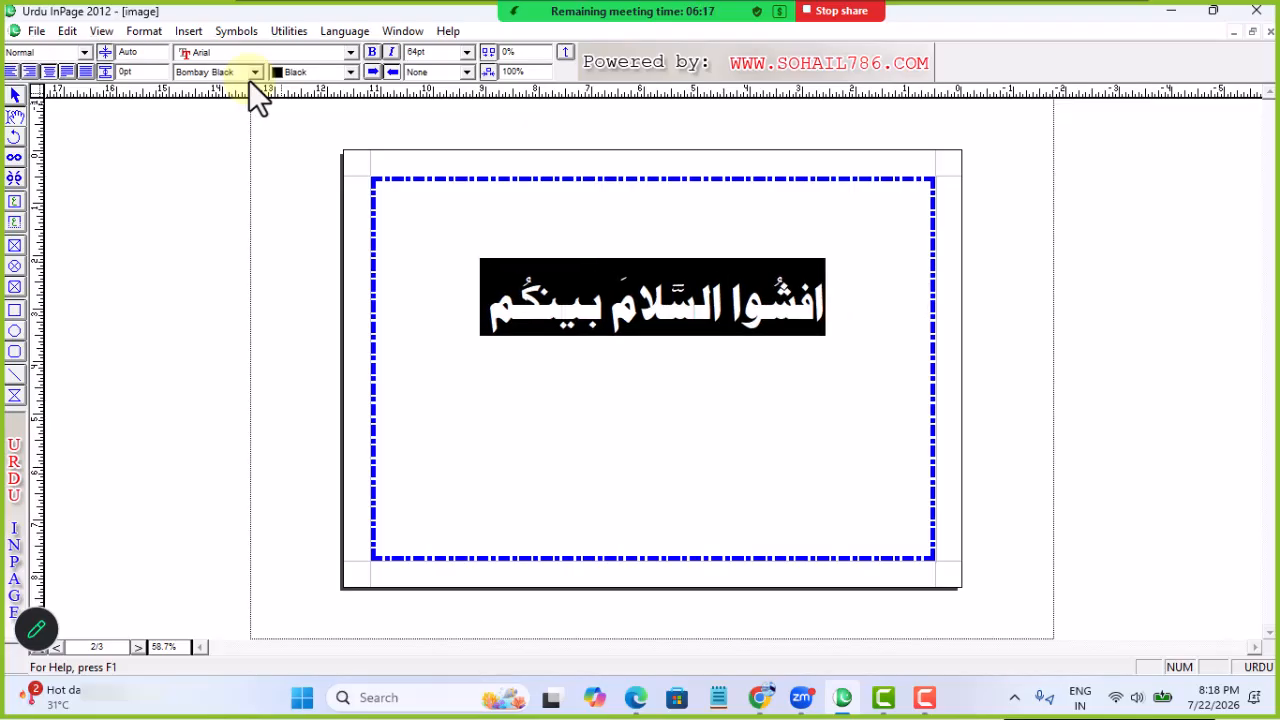
{"action": "key", "text": "ctrl+shift+period"}
{"action": "key", "text": "ctrl+shift+period"}
{"action": "key", "text": "ctrl+shift+period"}
{"action": "key", "text": "ctrl+shift+period"}
{"action": "key", "text": "ctrl+shift+period"}
{"action": "key", "text": "ctrl+shift+period"}
{"action": "key", "text": "ctrl+shift+period"}
{"action": "key", "text": "ctrl+shift+period"}
{"action": "key", "text": "ctrl+shift+period"}
{"action": "key", "text": "ctrl+shift+period"}
{"action": "key", "text": "ctrl+shift+period"}
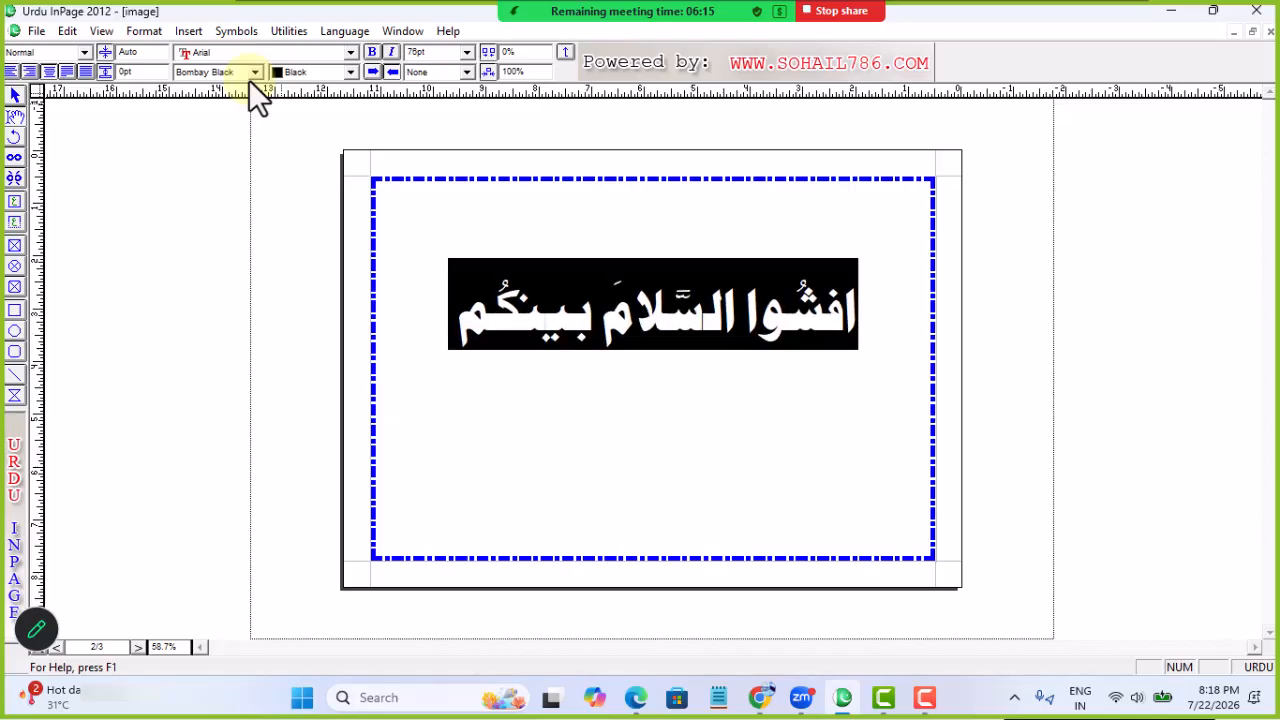
Enlarge the Arabic line on page 2 to 90pt and remove the blank line above it.
{"action": "key", "text": "ctrl+shift+period"}
{"action": "key", "text": "ctrl+shift+period"}
{"action": "key", "text": "ctrl+shift+period"}
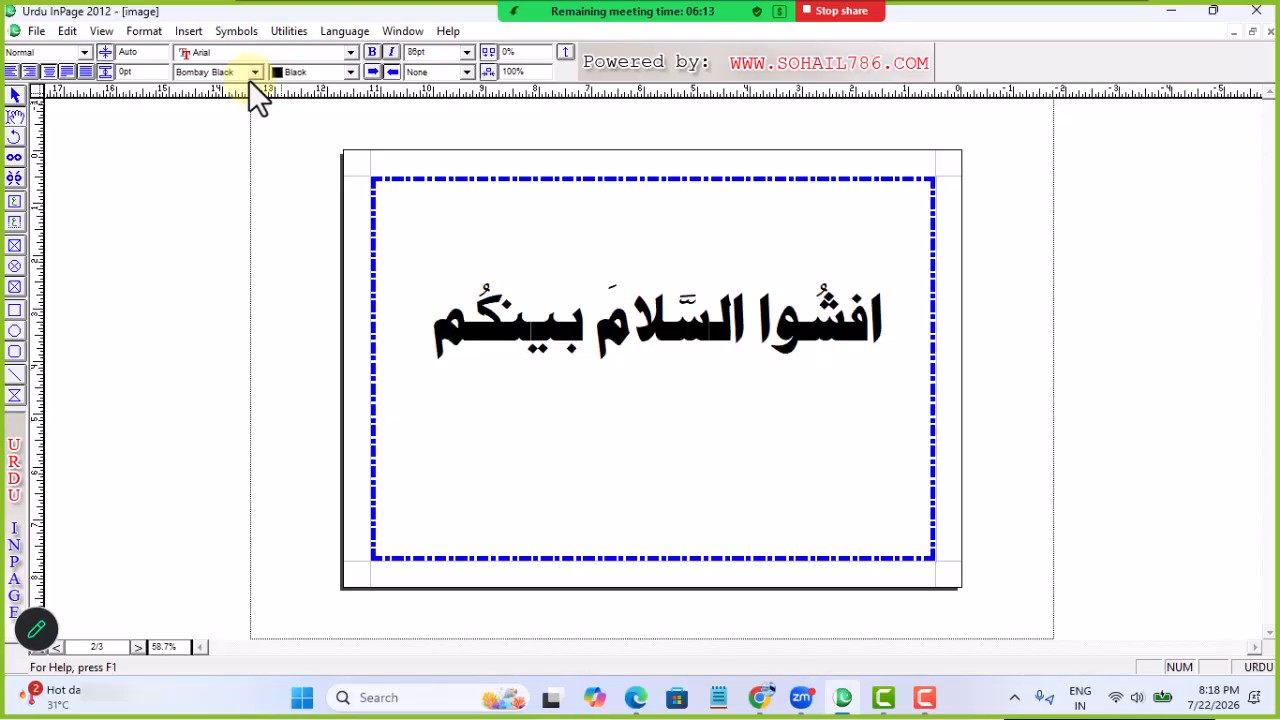
{"action": "left_click", "coordinate": [897, 340]}
{"action": "key", "text": "BackSpace"}
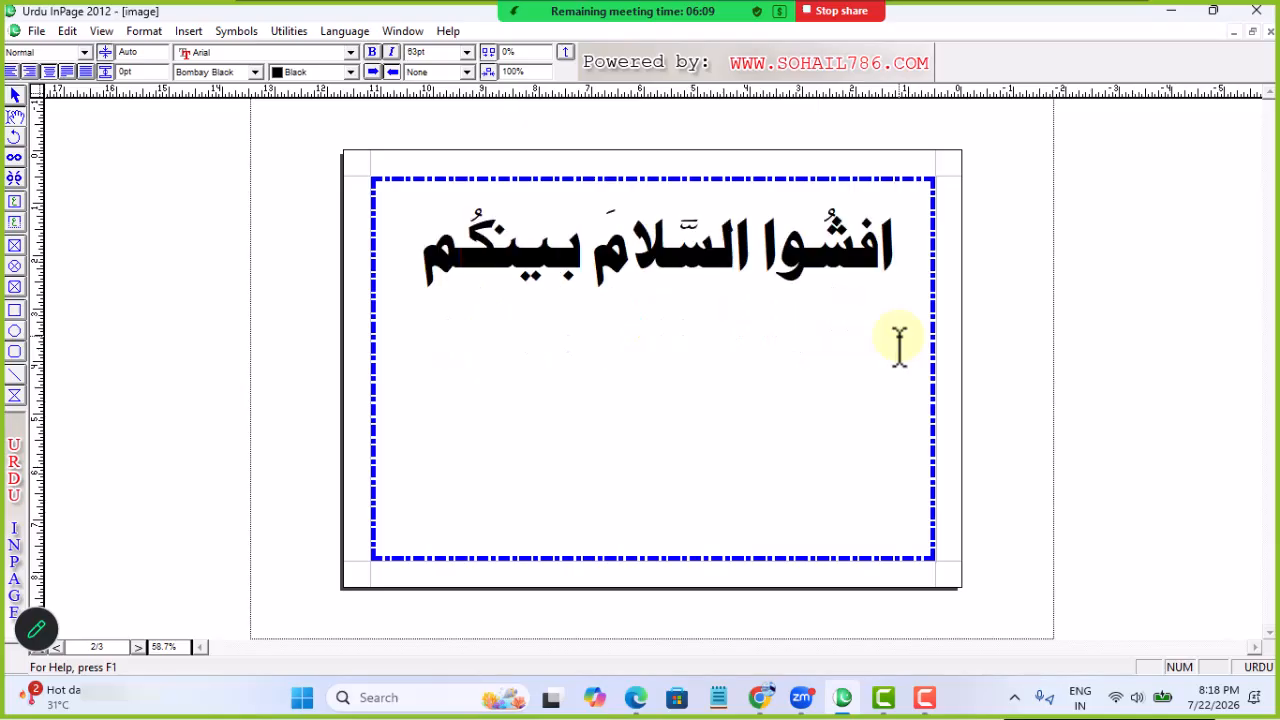
{"action": "left_click", "coordinate": [385, 278]}
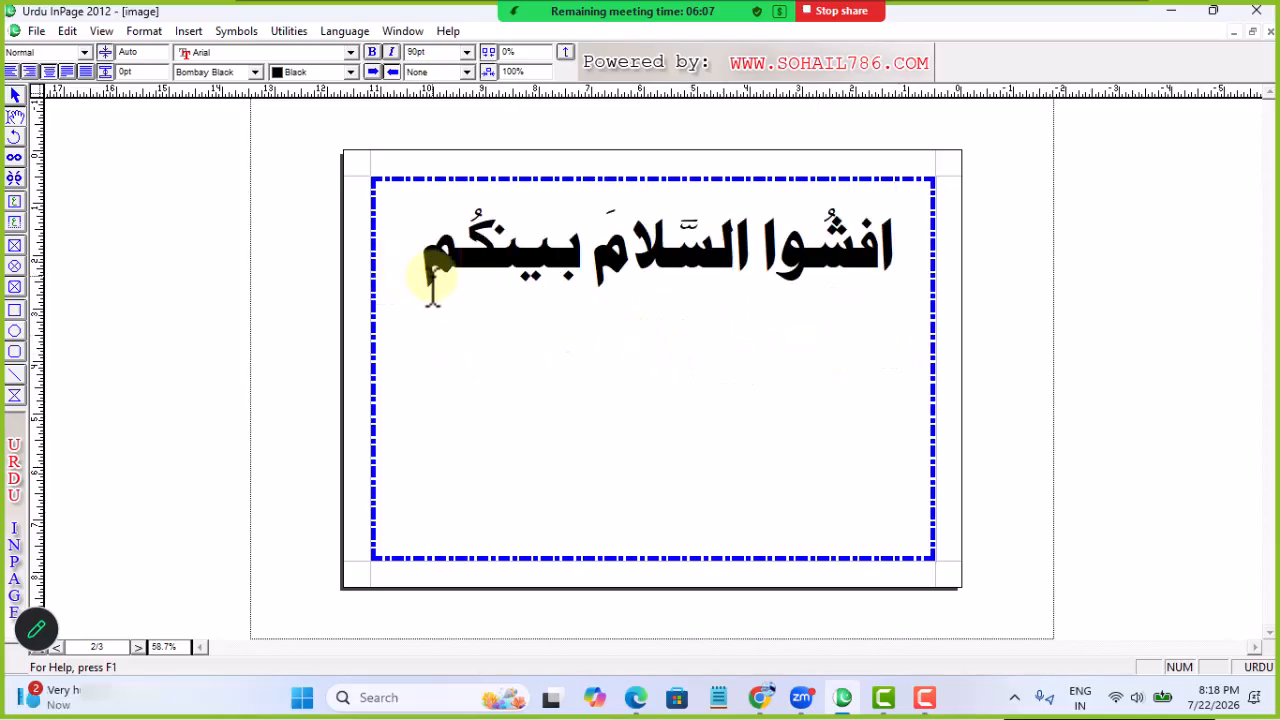
{"action": "left_click", "coordinate": [252, 73]}
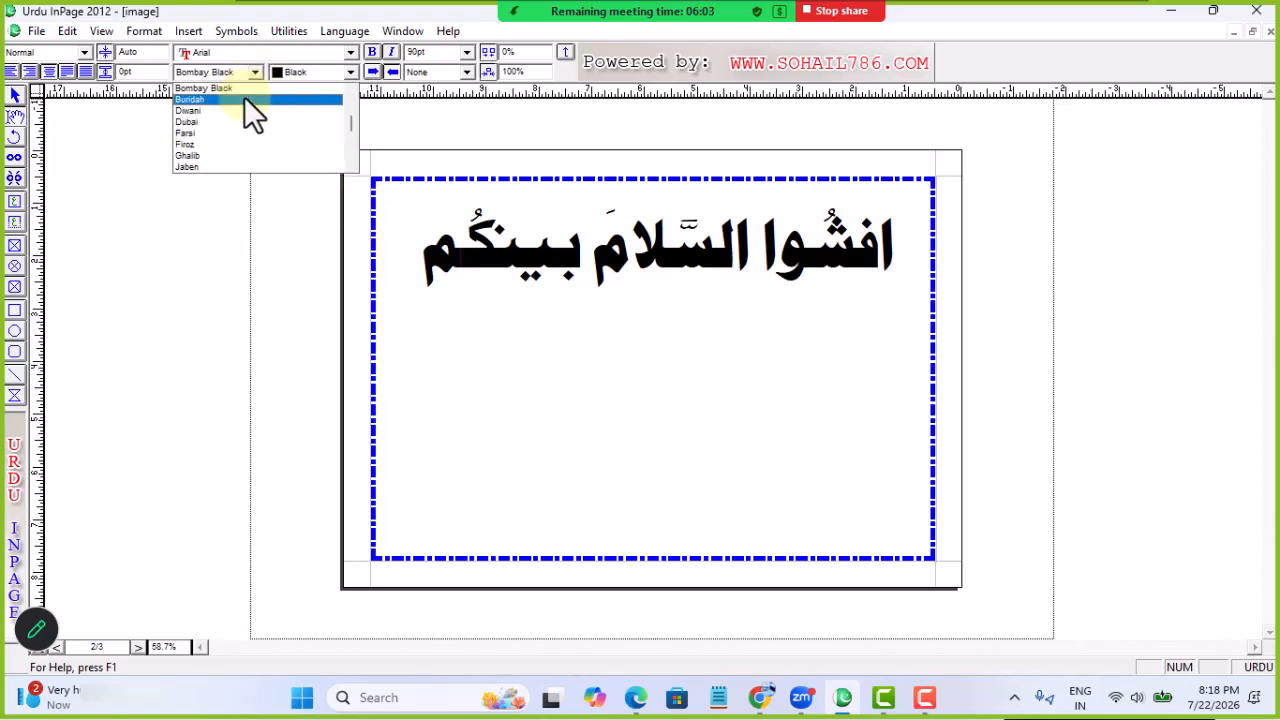
{"action": "left_click", "coordinate": [244, 98]}
Copy the line آپس میں سلام کو عام کرو۔ from the unsaved text document to below the Arabic line on page 2.
{"action": "key", "text": "ctrl+Tab"}
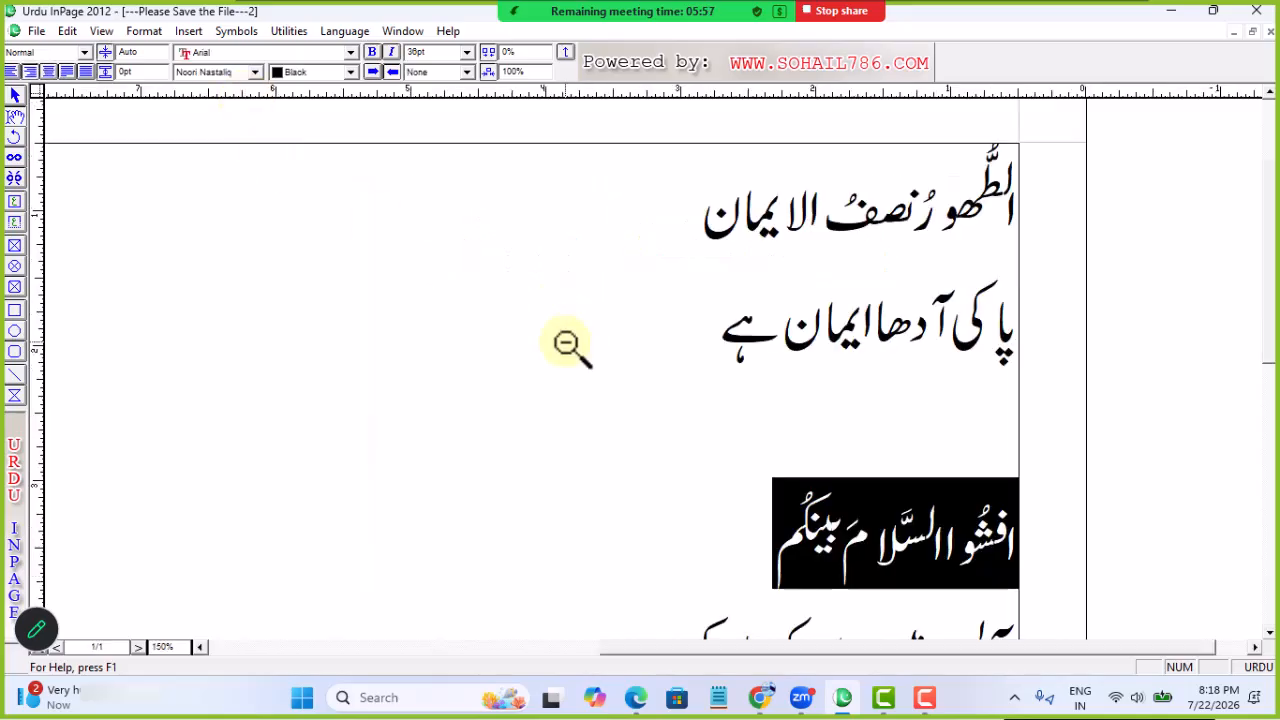
{"action": "left_click", "coordinate": [567, 345]}
{"action": "left_click_drag", "start_coordinate": [787, 395], "coordinate": [995, 425]}
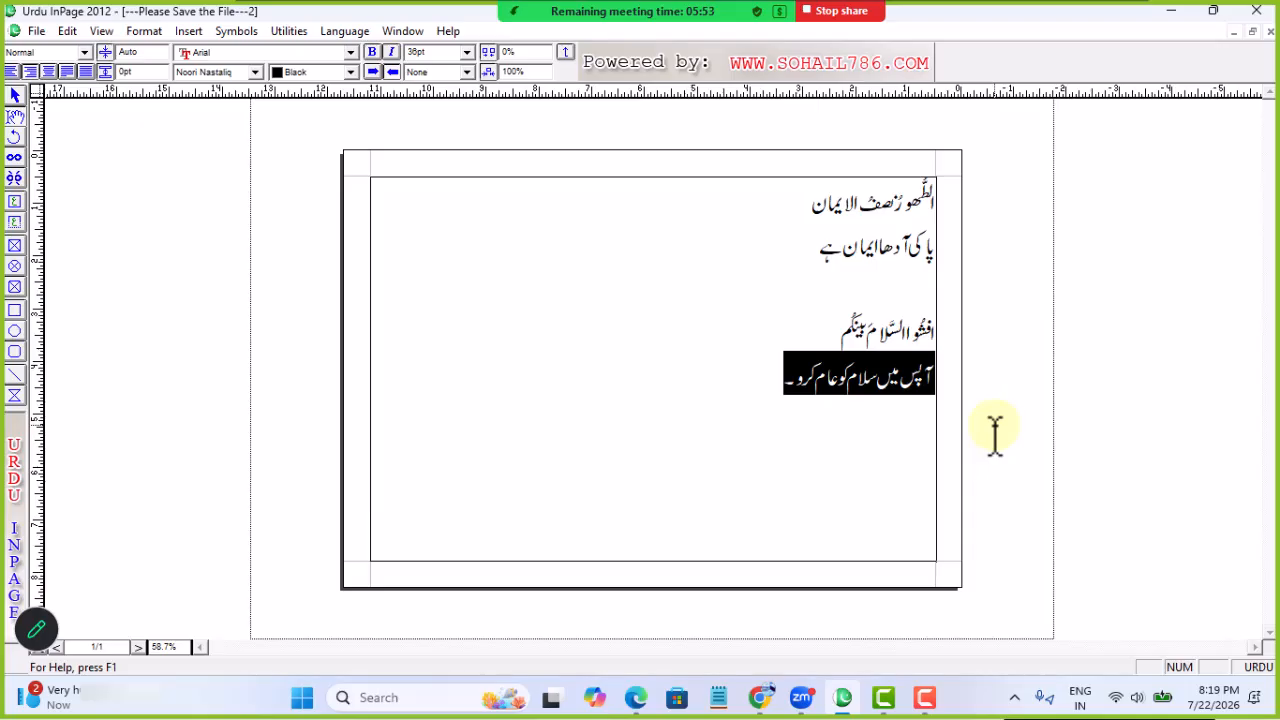
{"action": "key", "text": "ctrl+Tab"}
{"action": "key", "text": "ctrl+Tab"}
{"action": "key", "text": "ctrl+Tab"}
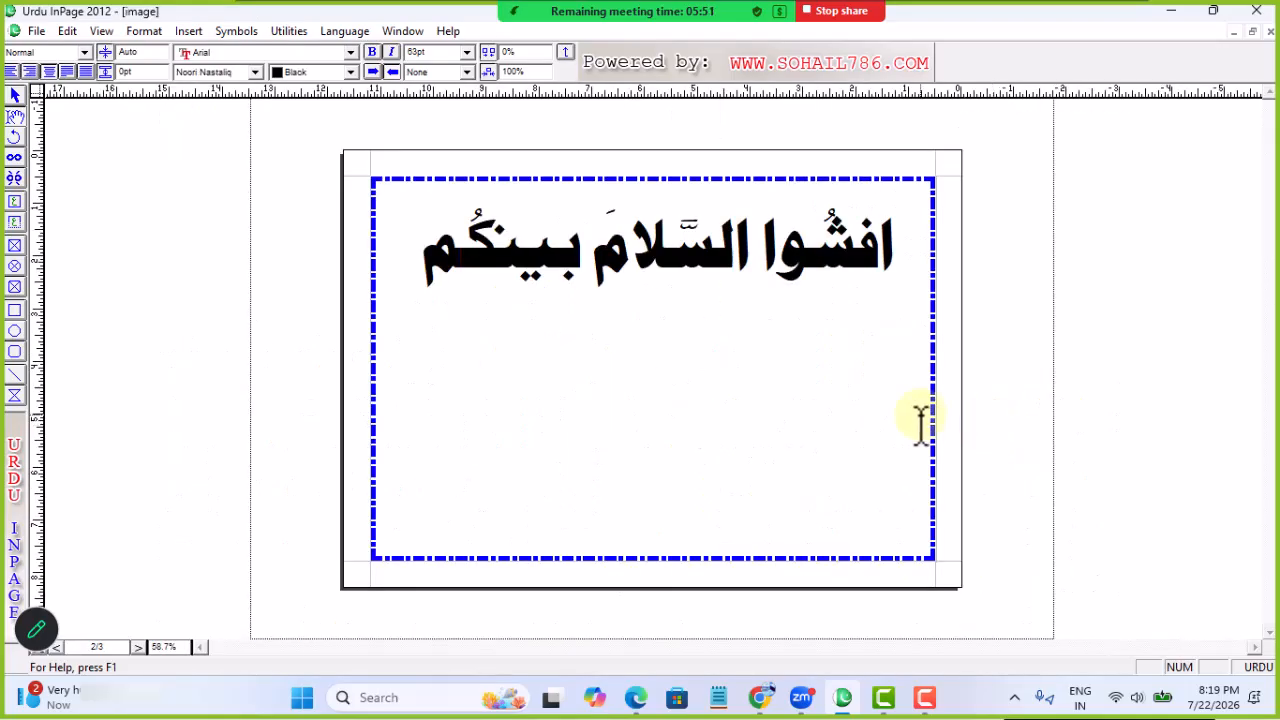
{"action": "key", "text": "ctrl+v"}
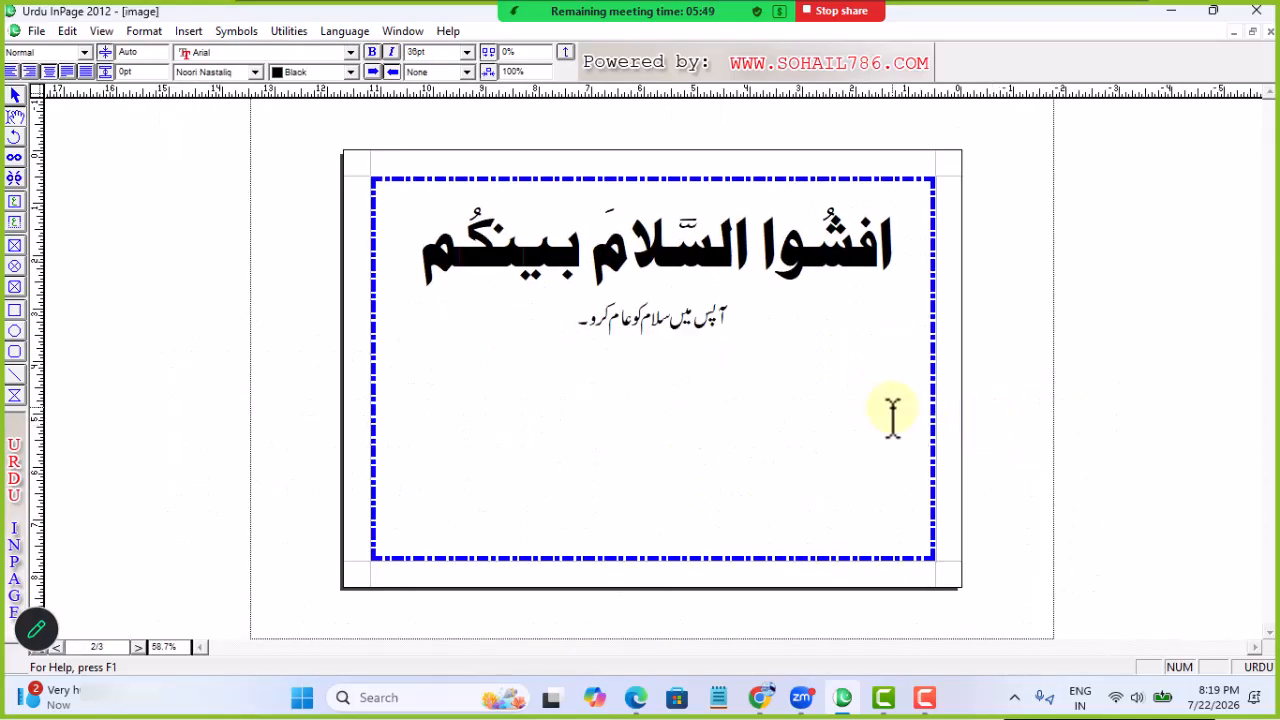
Insert the label ترجمہ: in front of the Urdu translation line on page 2.
{"action": "left_click", "coordinate": [727, 325]}
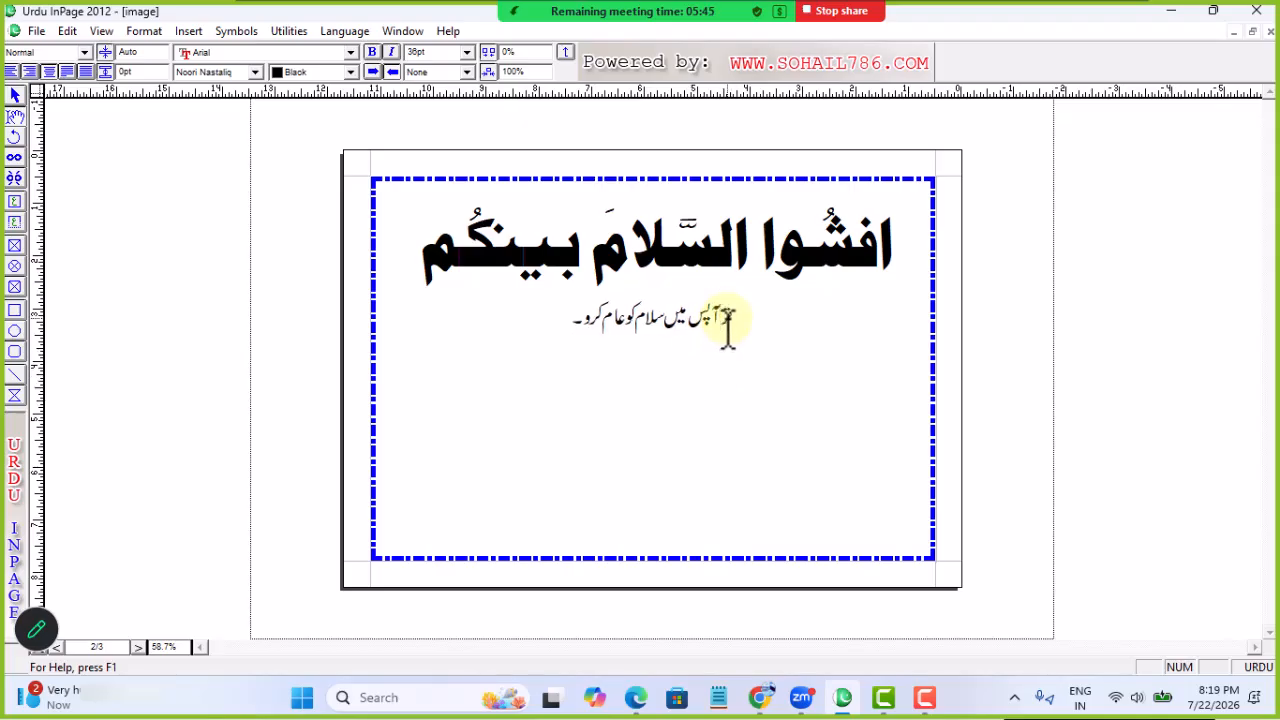
{"action": "type", "text": "ح"}
{"action": "type", "text": "ہ"}
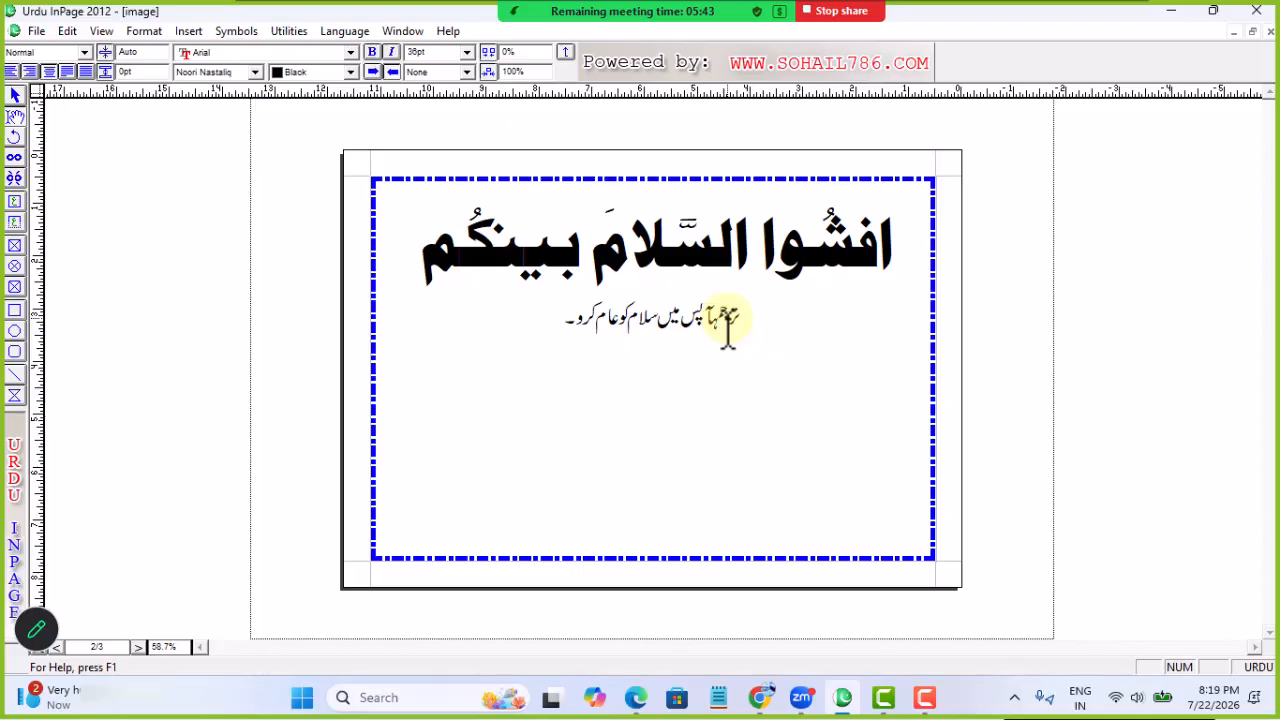
{"action": "type", "text": ":"}
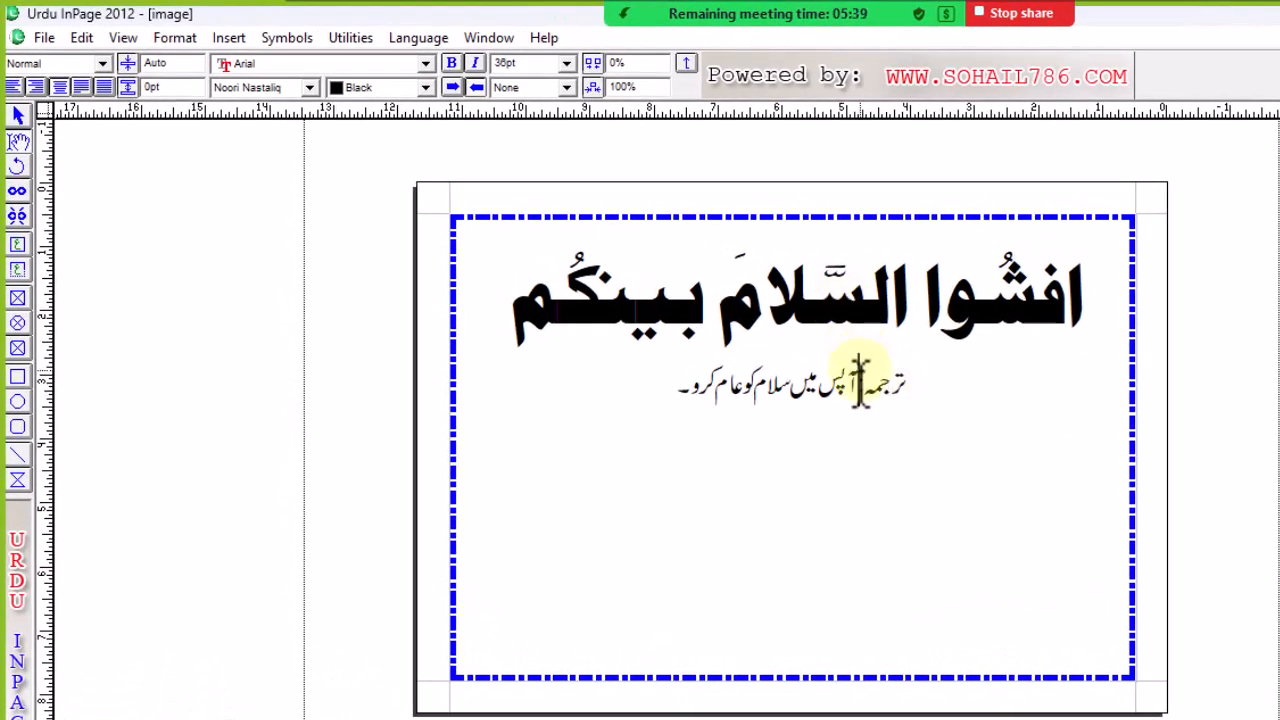
Set the font of the label ترجمہ: to Unwan.
{"action": "left_click_drag", "start_coordinate": [860, 385], "coordinate": [924, 395]}
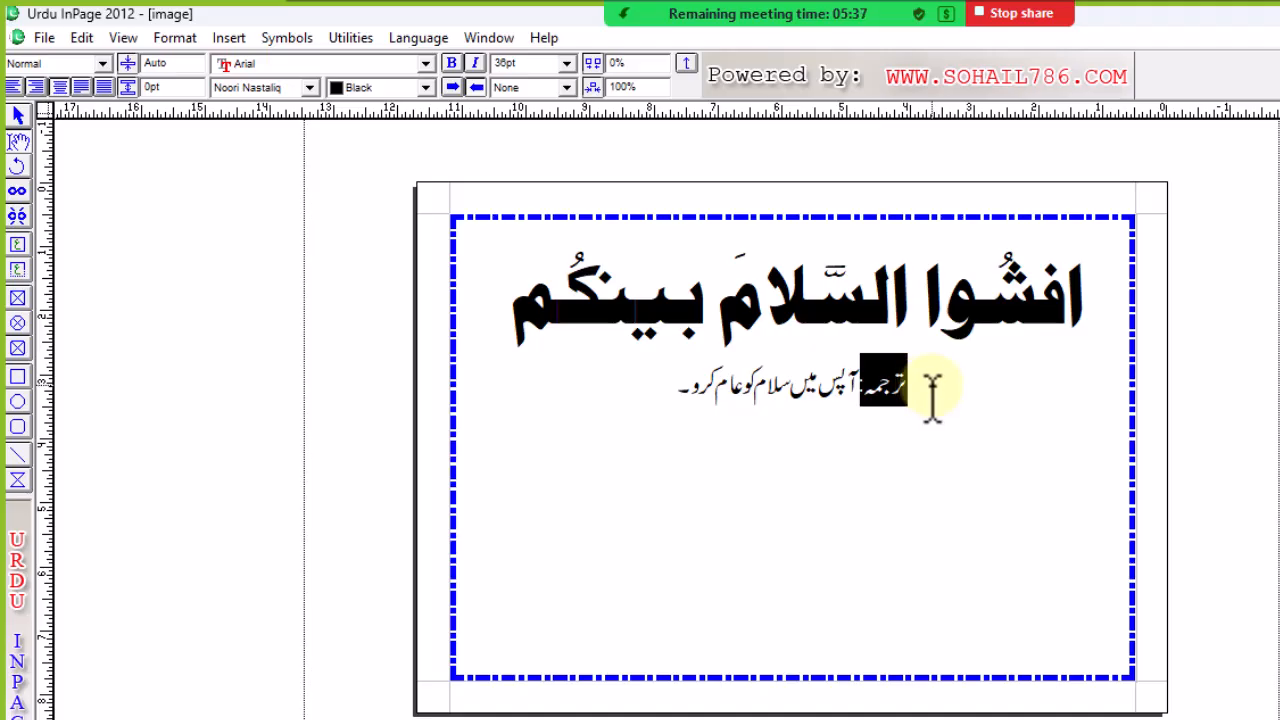
{"action": "key", "text": "ctrl+shift+f"}
{"action": "type", "text": "Unwan"}
{"action": "key", "text": "Return"}
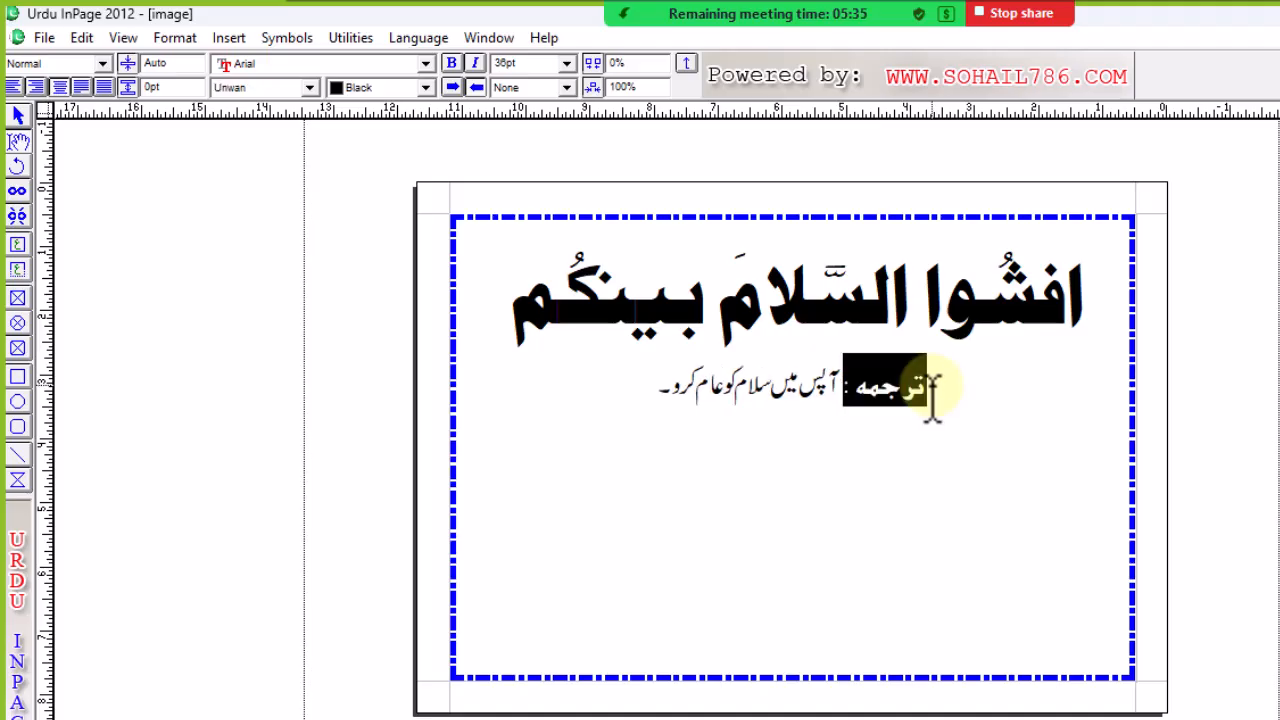
Enlarge the whole Urdu translation line on page 2 to 66pt.
{"action": "left_click_drag", "start_coordinate": [926, 392], "coordinate": [666, 425]}
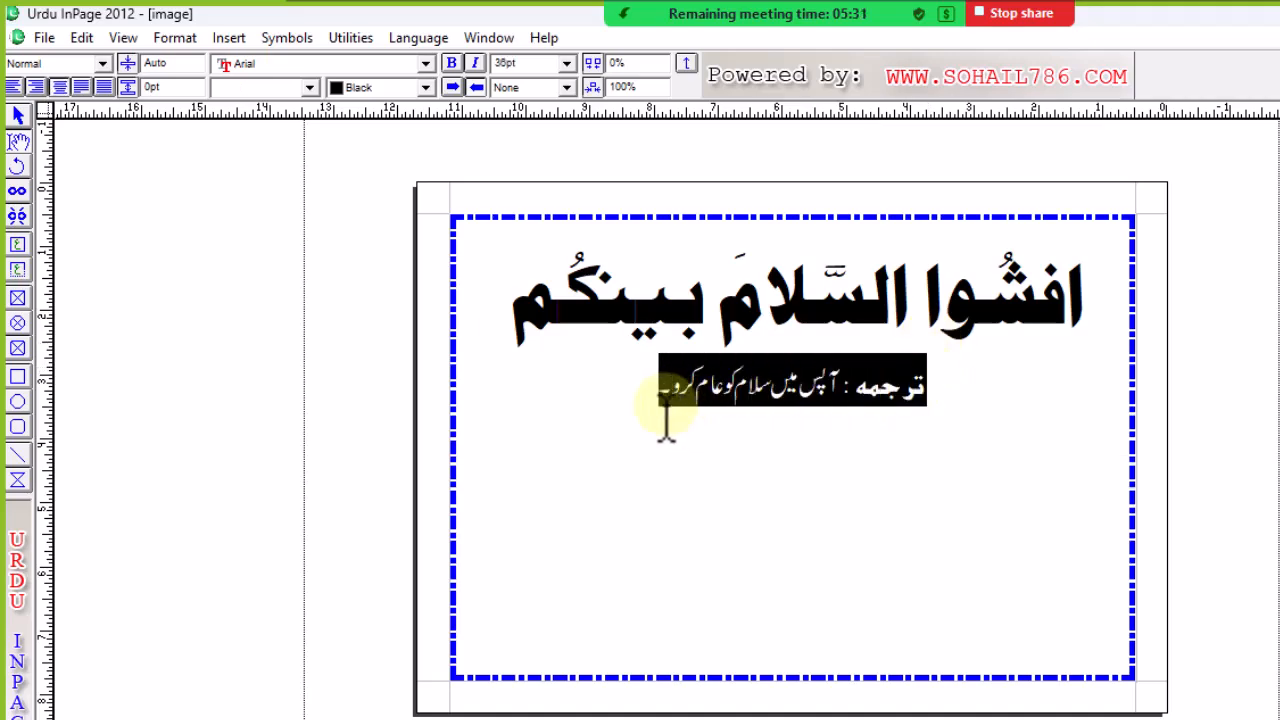
{"action": "key", "text": "ctrl+shift+period"}
{"action": "key", "text": "ctrl+shift+period"}
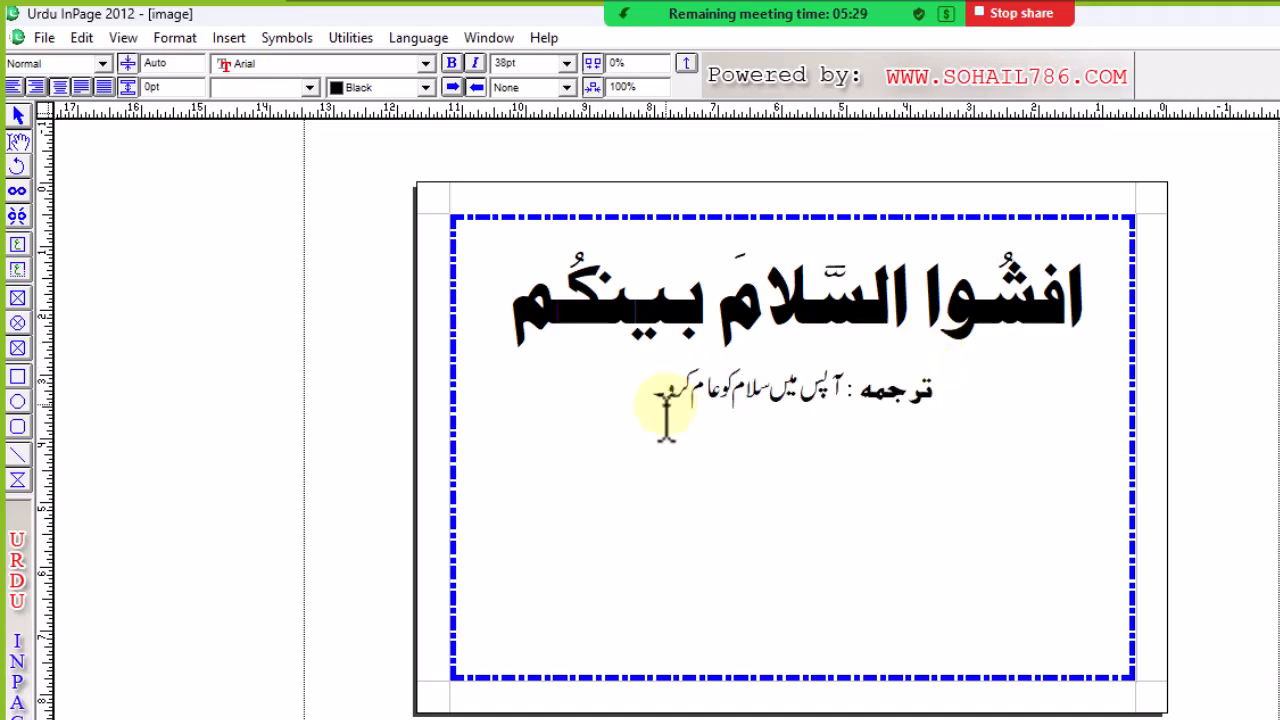
{"action": "key", "text": "ctrl+shift+period"}
{"action": "key", "text": "ctrl+shift+period"}
{"action": "key", "text": "ctrl+shift+period"}
{"action": "key", "text": "ctrl+shift+period"}
{"action": "key", "text": "ctrl+shift+period"}
{"action": "key", "text": "ctrl+shift+period"}
{"action": "key", "text": "ctrl+shift+period"}
{"action": "key", "text": "ctrl+shift+period"}
{"action": "key", "text": "ctrl+shift+period"}
{"action": "key", "text": "ctrl+shift+period"}
{"action": "key", "text": "ctrl+shift+period"}
{"action": "key", "text": "ctrl+shift+period"}
{"action": "key", "text": "ctrl+shift+period"}
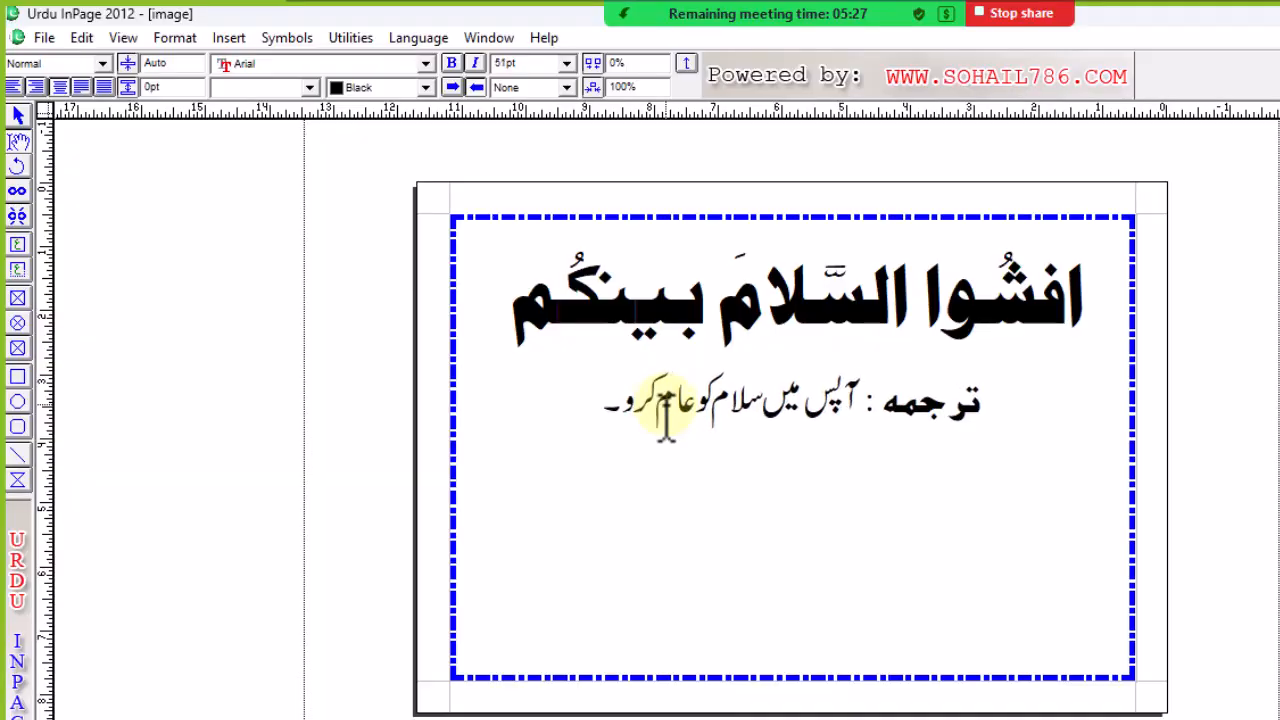
{"action": "key", "text": "ctrl+shift+period"}
{"action": "key", "text": "ctrl+shift+period"}
{"action": "key", "text": "ctrl+shift+period"}
{"action": "key", "text": "ctrl+shift+period"}
{"action": "key", "text": "ctrl+shift+period"}
{"action": "key", "text": "ctrl+shift+period"}
{"action": "key", "text": "ctrl+shift+period"}
{"action": "key", "text": "ctrl+shift+period"}
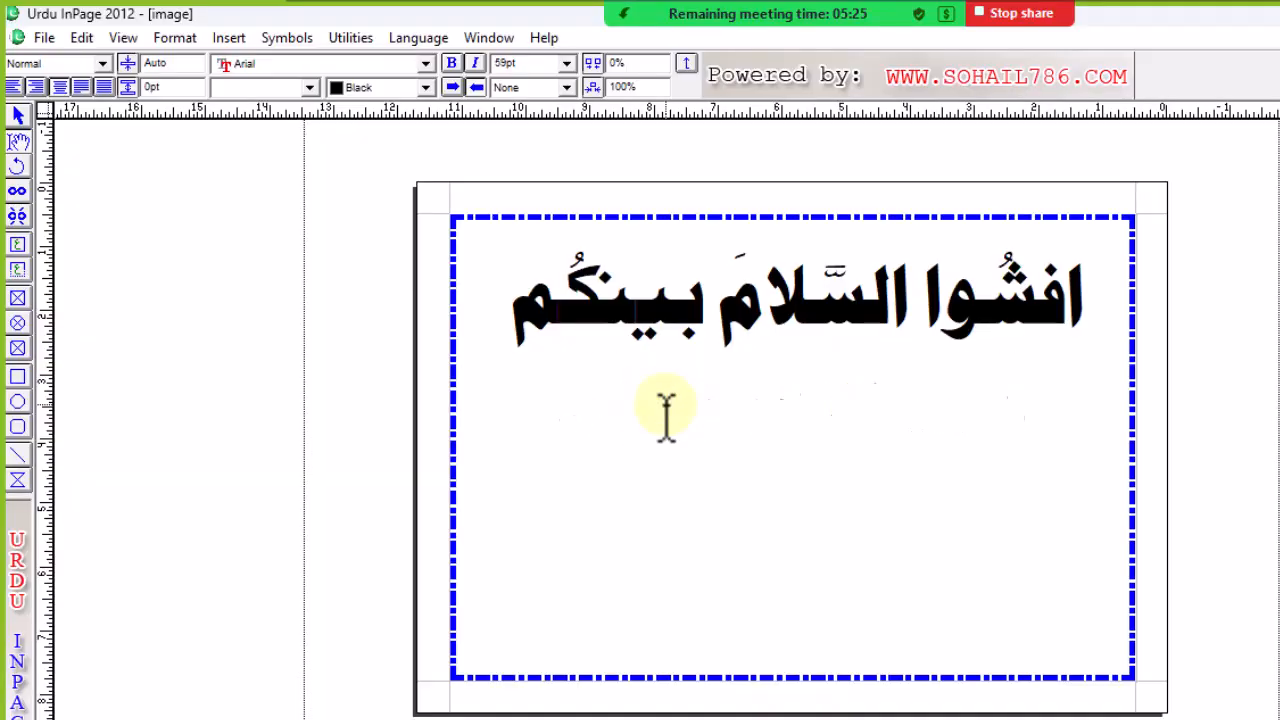
{"action": "key", "text": "ctrl+shift+period"}
{"action": "key", "text": "ctrl+shift+period"}
{"action": "key", "text": "ctrl+shift+period"}
{"action": "key", "text": "ctrl+shift+period"}
{"action": "key", "text": "ctrl+shift+period"}
{"action": "key", "text": "ctrl+shift+period"}
{"action": "key", "text": "ctrl+shift+period"}
{"action": "key", "text": "ctrl+shift+period"}
{"action": "key", "text": "ctrl+shift+period"}
{"action": "key", "text": "ctrl+shift+period"}
{"action": "key", "text": "ctrl+shift+period"}
{"action": "key", "text": "ctrl+shift+period"}
{"action": "key", "text": "ctrl+shift+period"}
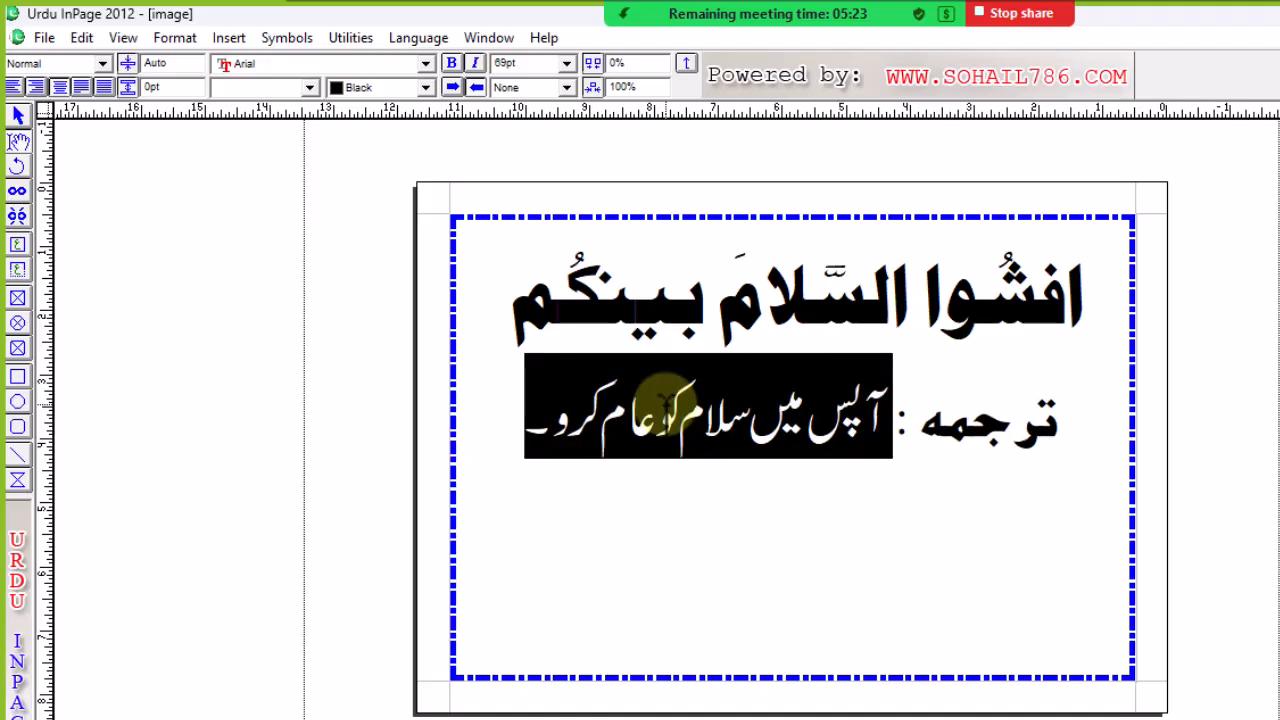
{"action": "key", "text": "ctrl+shift+comma"}
{"action": "key", "text": "ctrl+shift+comma"}
{"action": "key", "text": "ctrl+shift+comma"}
{"action": "key", "text": "ctrl+shift+comma"}
{"action": "key", "text": "ctrl+shift+comma"}
{"action": "key", "text": "ctrl+shift+comma"}
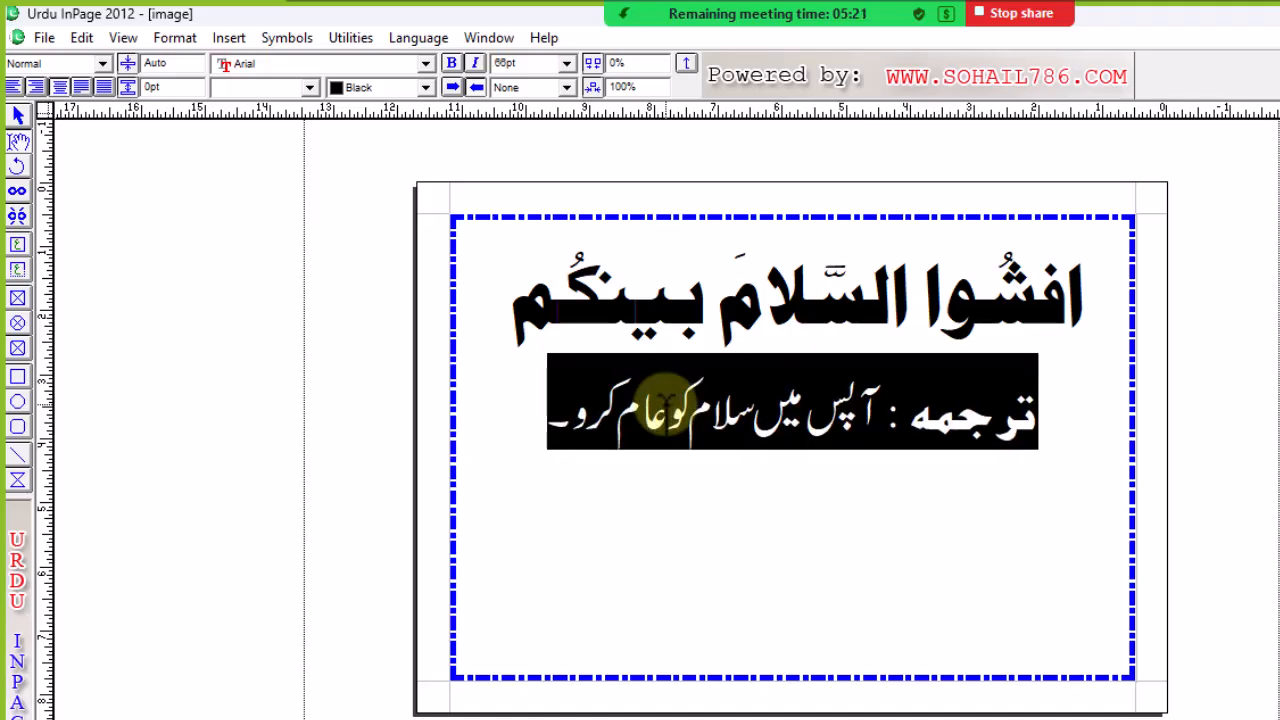
{"action": "left_click", "coordinate": [640, 410]}
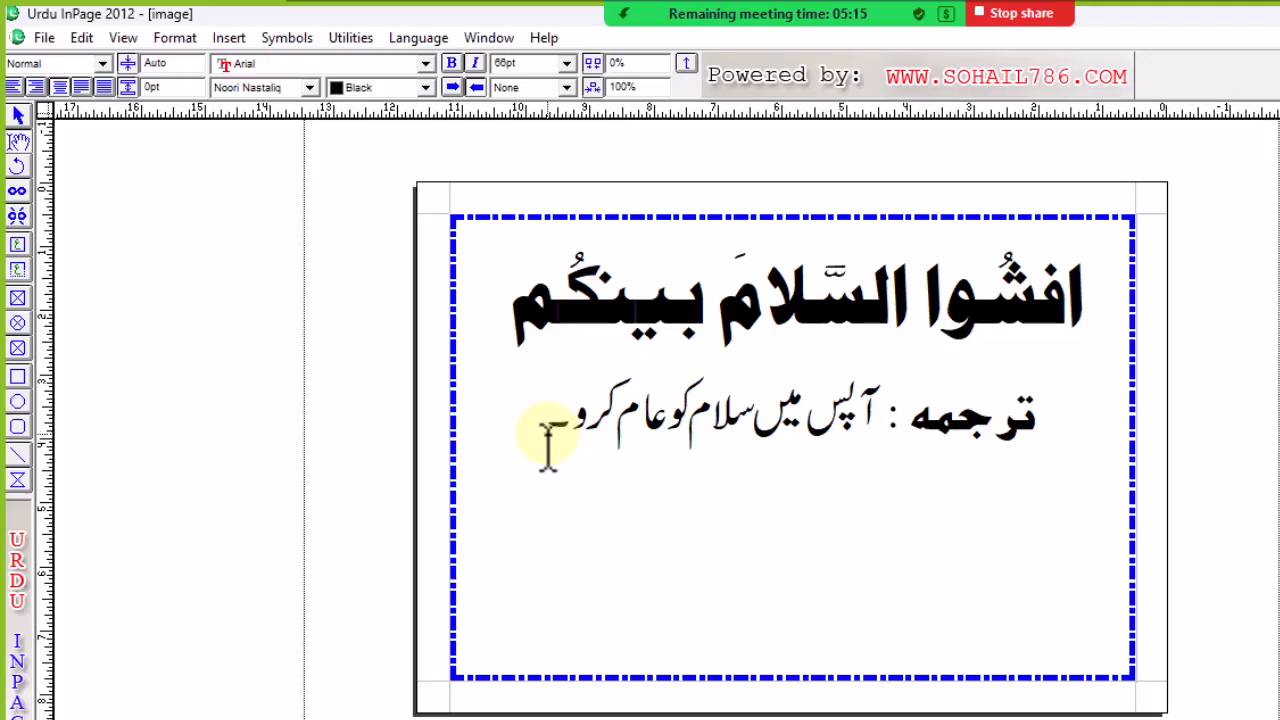
Copy the blue منجانب credit line from page 1 to below the Urdu translation on page 2.
{"action": "key", "text": "Up"}
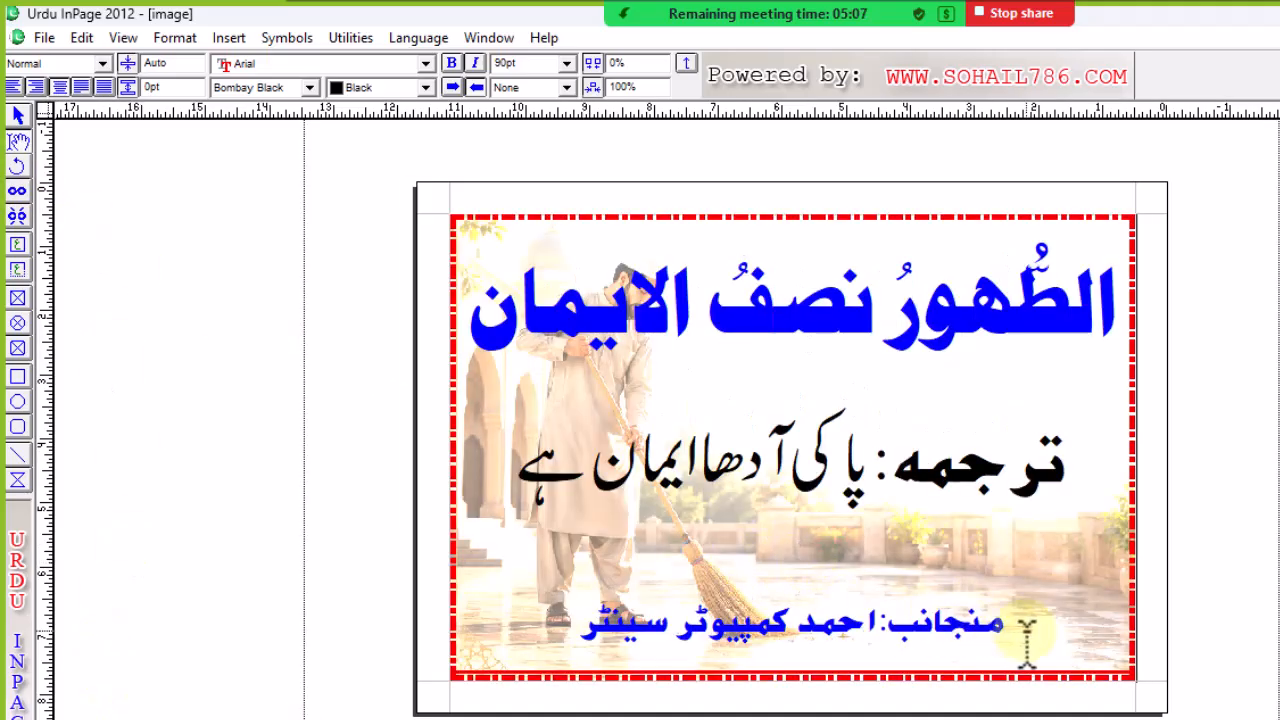
{"action": "left_click_drag", "start_coordinate": [1005, 623], "coordinate": [578, 652]}
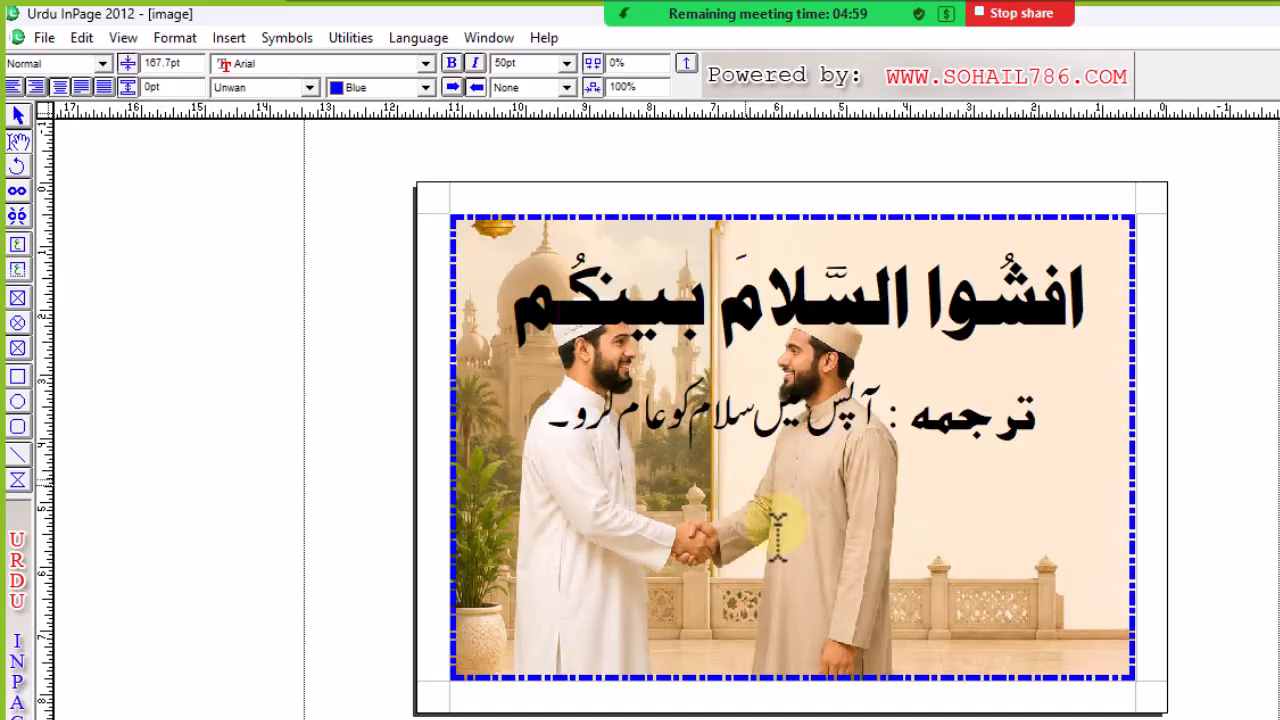
{"action": "left_click", "coordinate": [848, 573]}
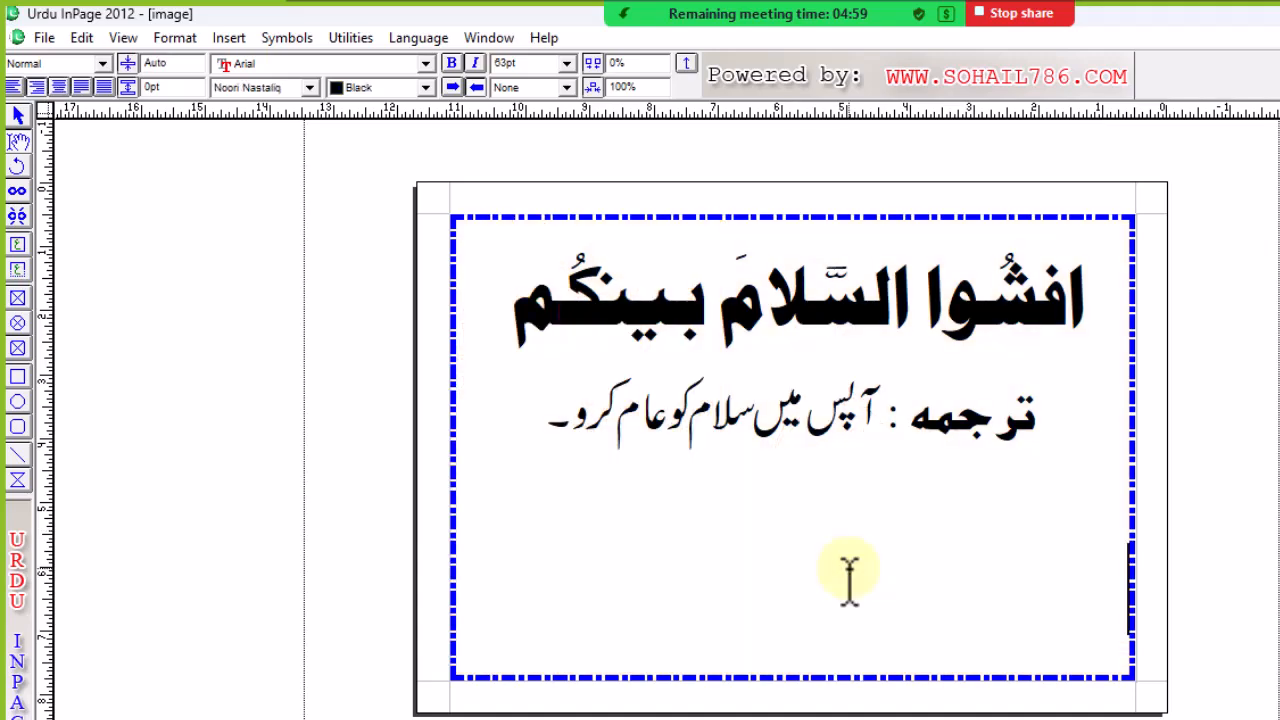
{"action": "key", "text": "ctrl+v"}
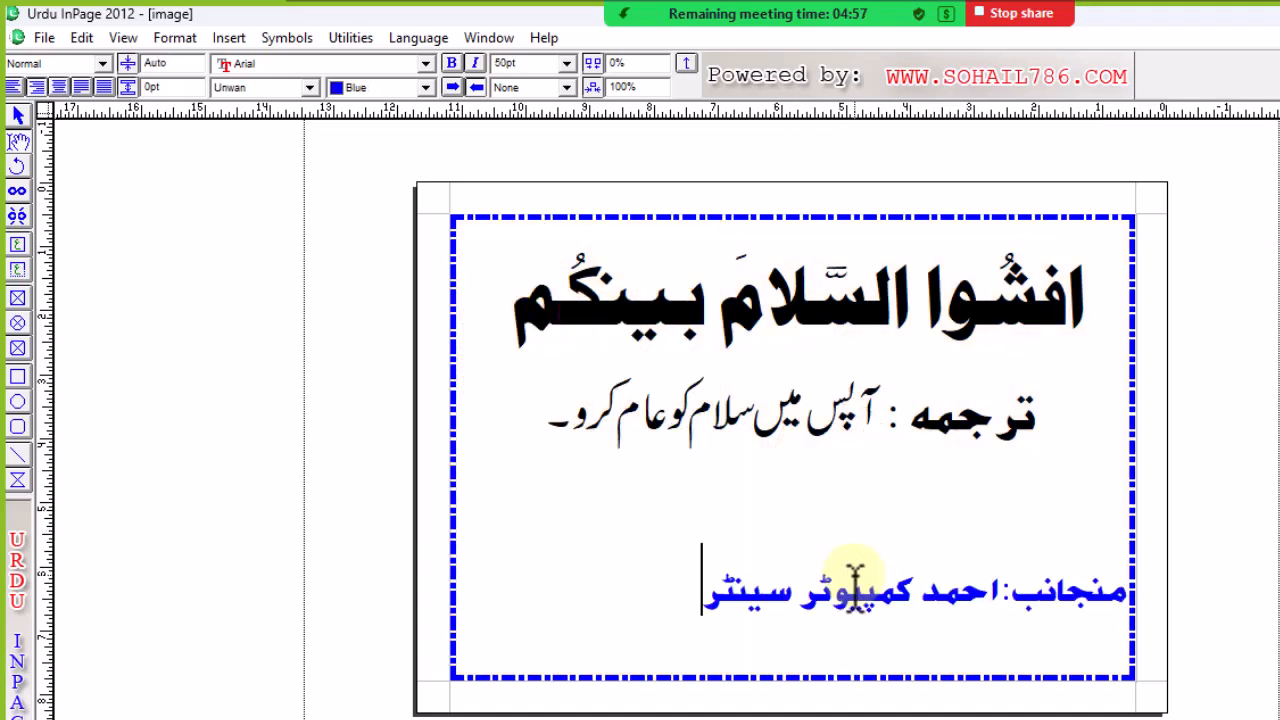
Center the منجانب credit line on page 2 and remove the blank line above it.
{"action": "left_click", "coordinate": [59, 87]}
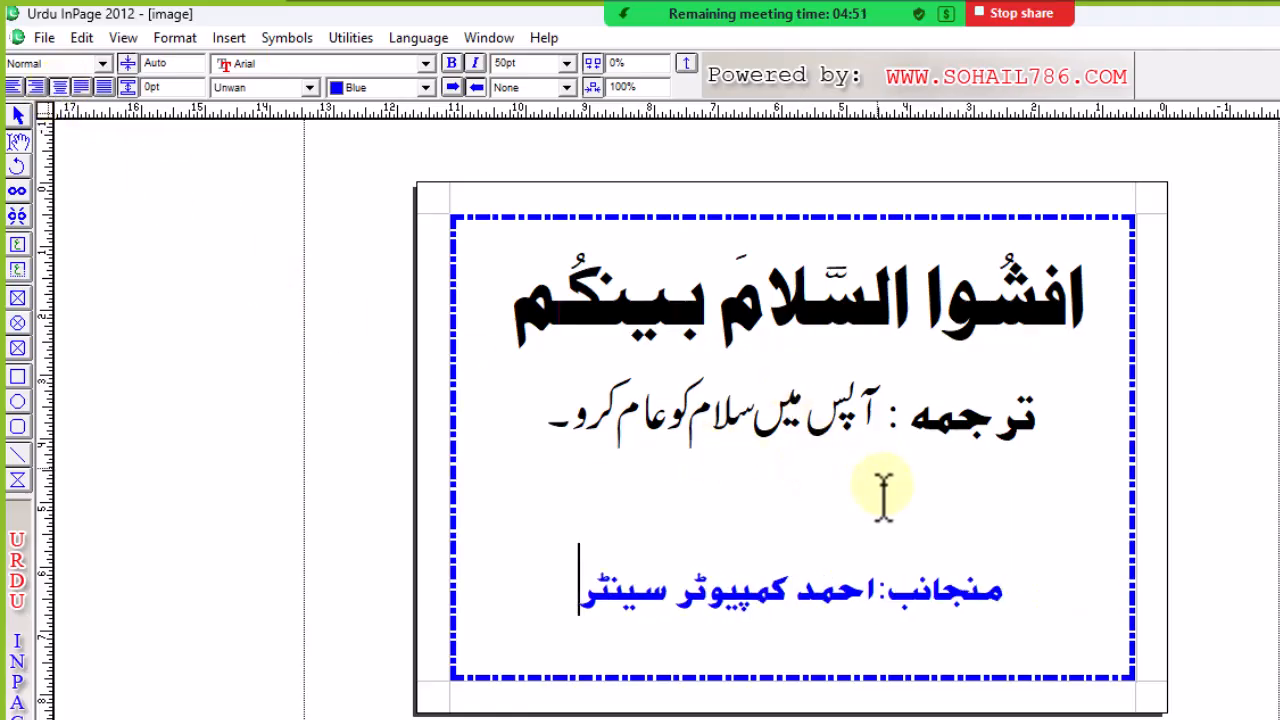
{"action": "left_click", "coordinate": [1017, 590]}
{"action": "key", "text": "BackSpace"}
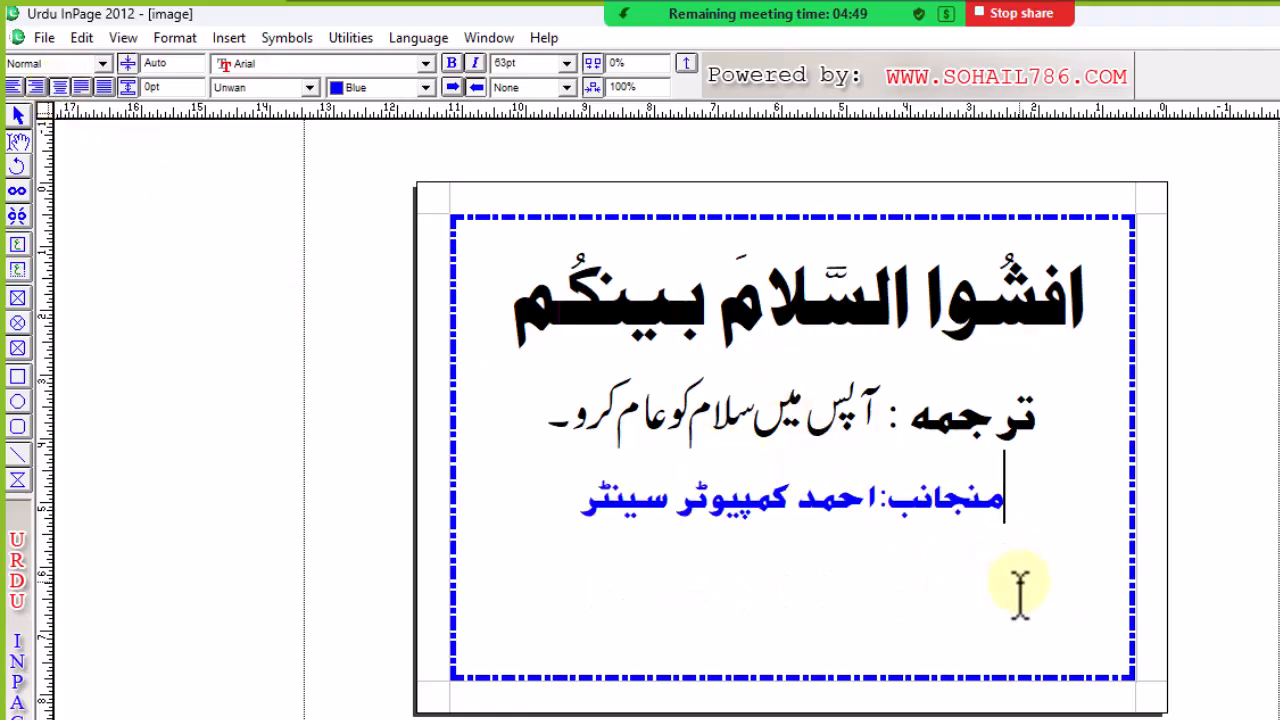
Set the line spacing of all three text lines on page 2 to 158pt.
{"action": "left_click", "coordinate": [623, 591]}
{"action": "left_click_drag", "start_coordinate": [591, 514], "coordinate": [1058, 365]}
{"action": "left_click_drag", "start_coordinate": [1120, 303], "coordinate": [582, 517]}
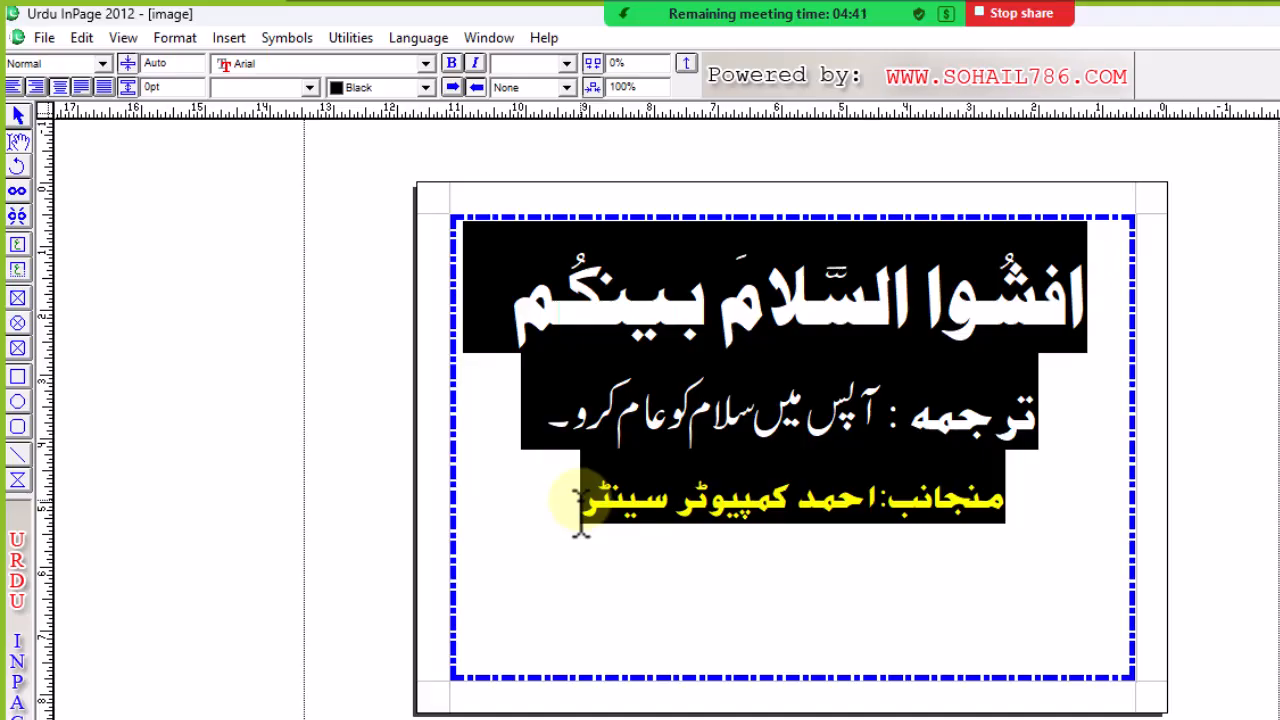
{"action": "key", "text": "F12"}
{"action": "key", "text": "F12"}
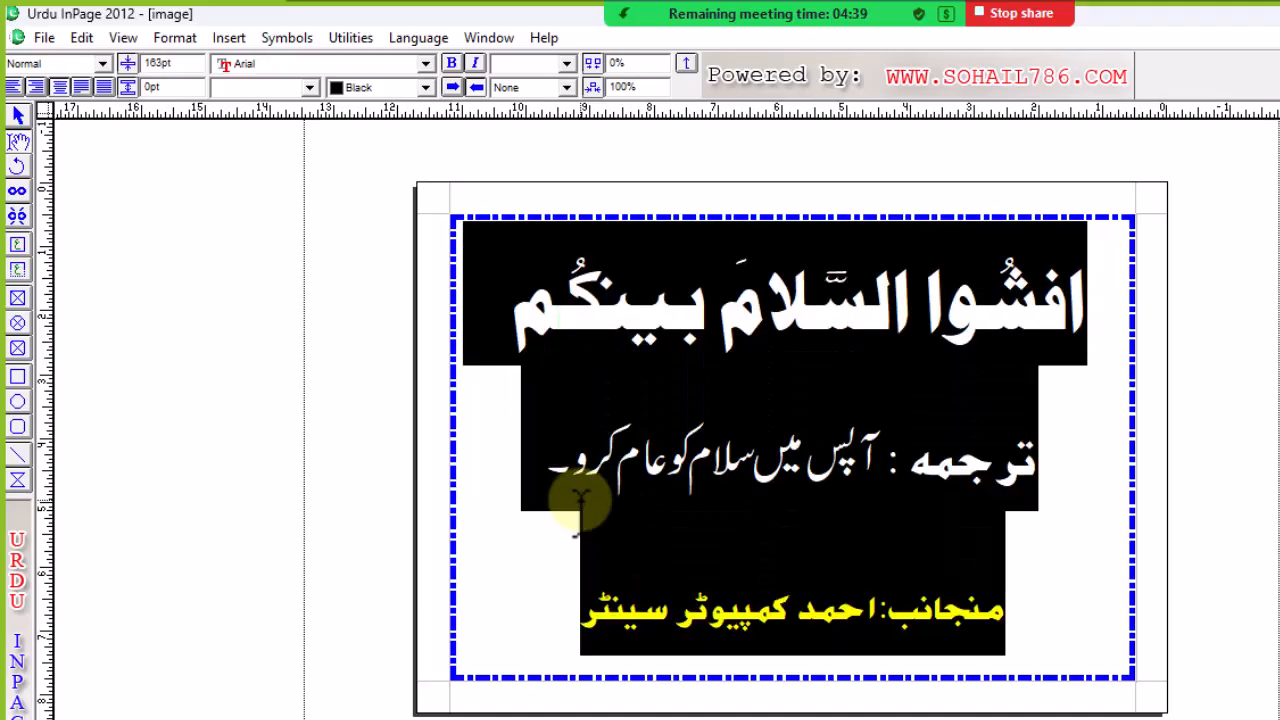
{"action": "key", "text": "F11"}
{"action": "key", "text": "F11"}
{"action": "key", "text": "F11"}
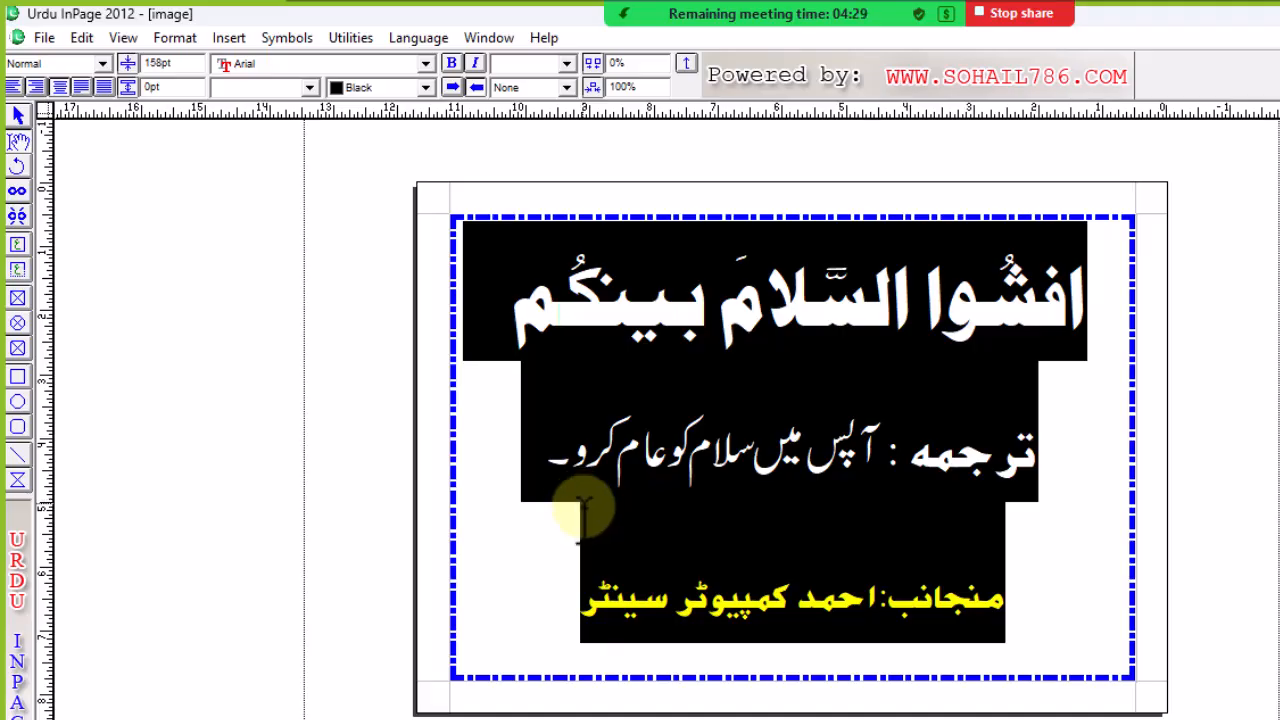
{"action": "left_click", "coordinate": [815, 555]}
Color the Arabic line on page 2 red.
{"action": "left_click", "coordinate": [1086, 300]}
{"action": "left_click_drag", "start_coordinate": [1086, 300], "coordinate": [500, 320]}
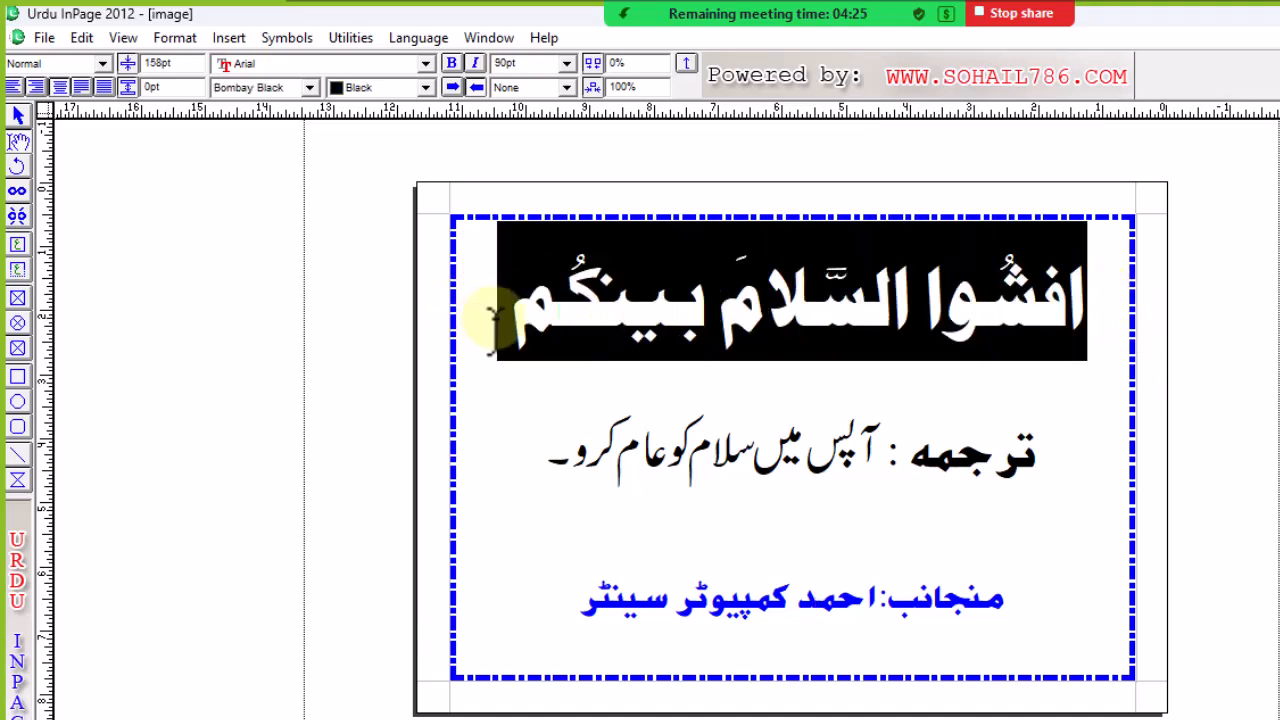
{"action": "left_click", "coordinate": [425, 88]}
{"action": "left_click", "coordinate": [350, 143]}
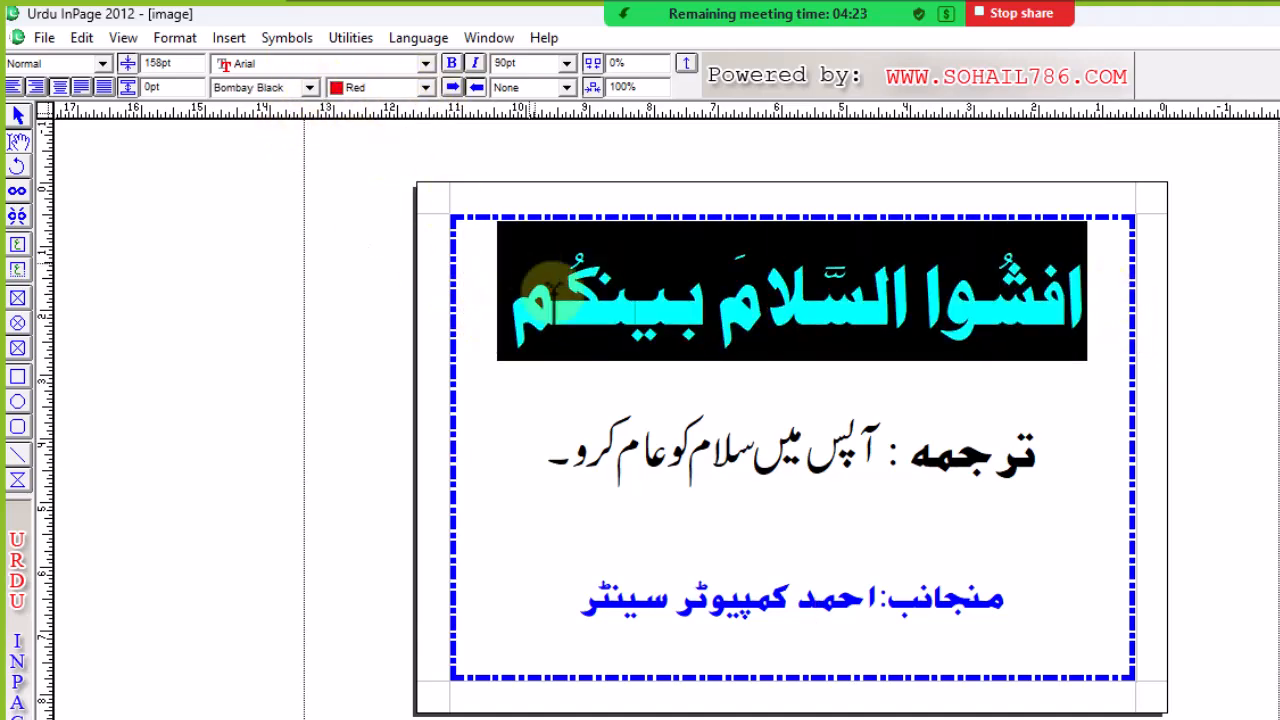
{"action": "left_click", "coordinate": [663, 534]}
Color the منجانب credit line on page 2 red.
{"action": "left_click", "coordinate": [645, 553]}
{"action": "left_click", "coordinate": [651, 540], "text": "ctrl+alt"}
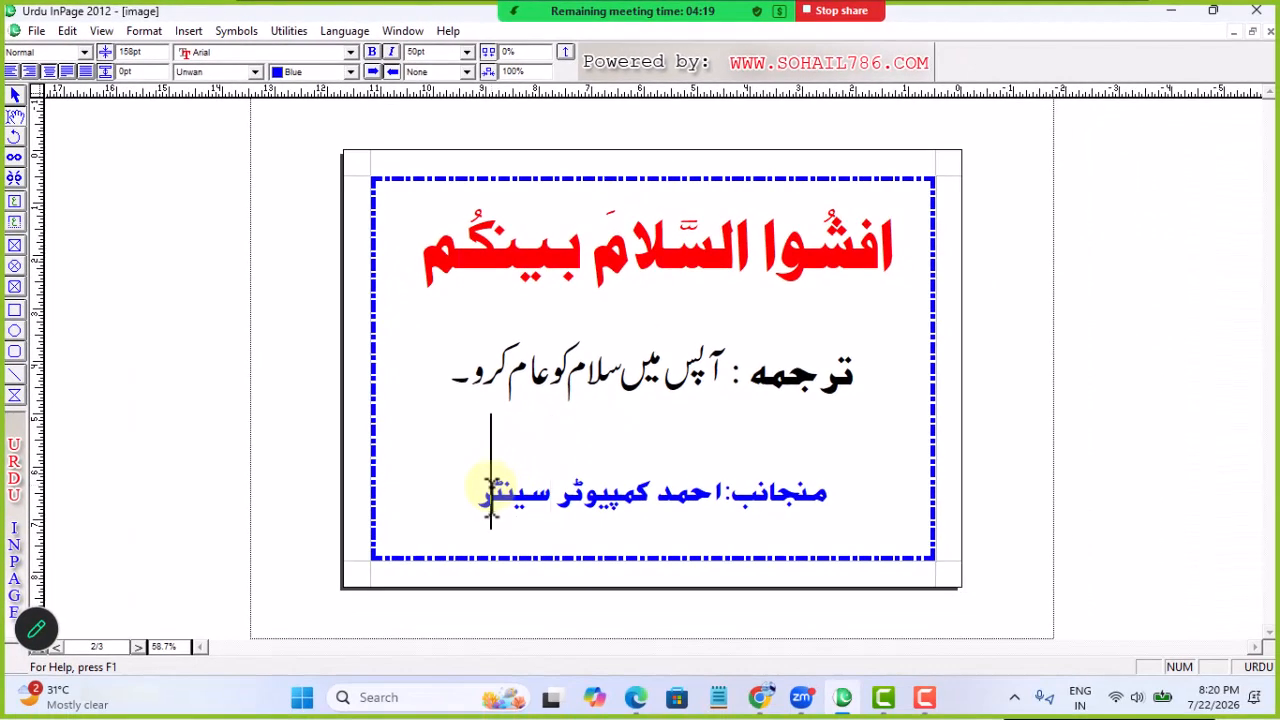
{"action": "left_click_drag", "start_coordinate": [490, 495], "coordinate": [453, 505]}
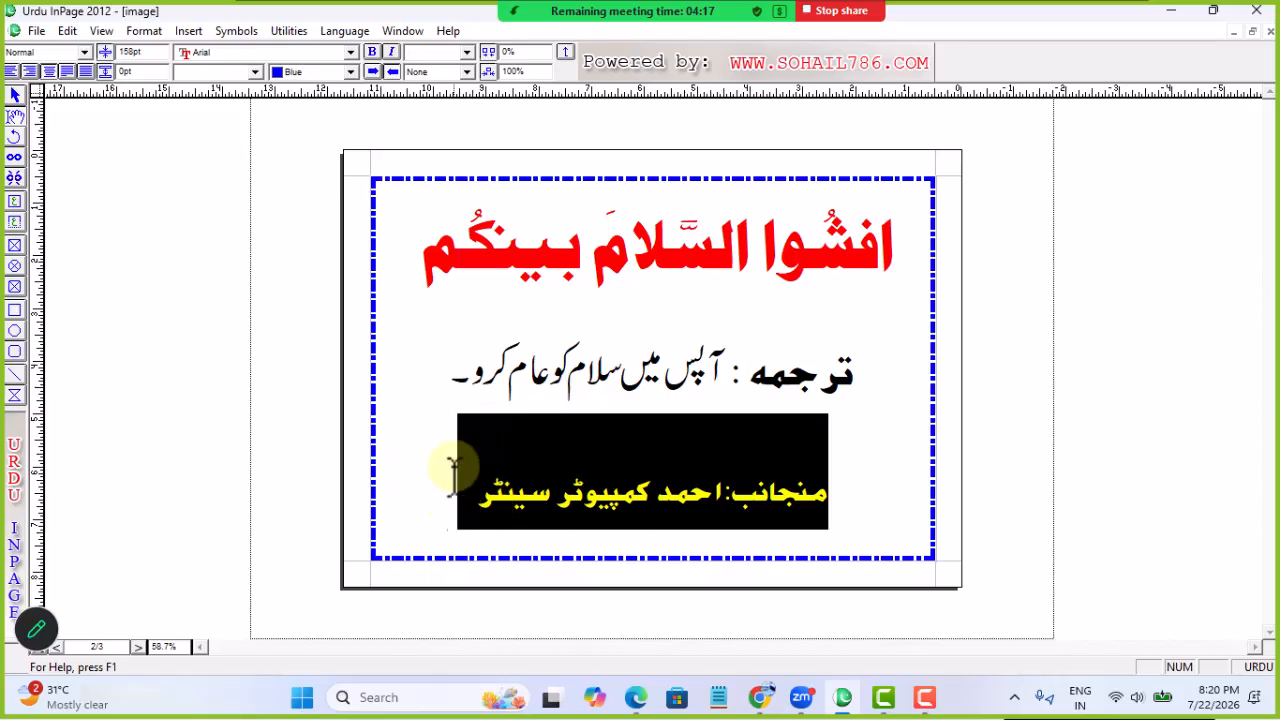
{"action": "left_click", "coordinate": [351, 72]}
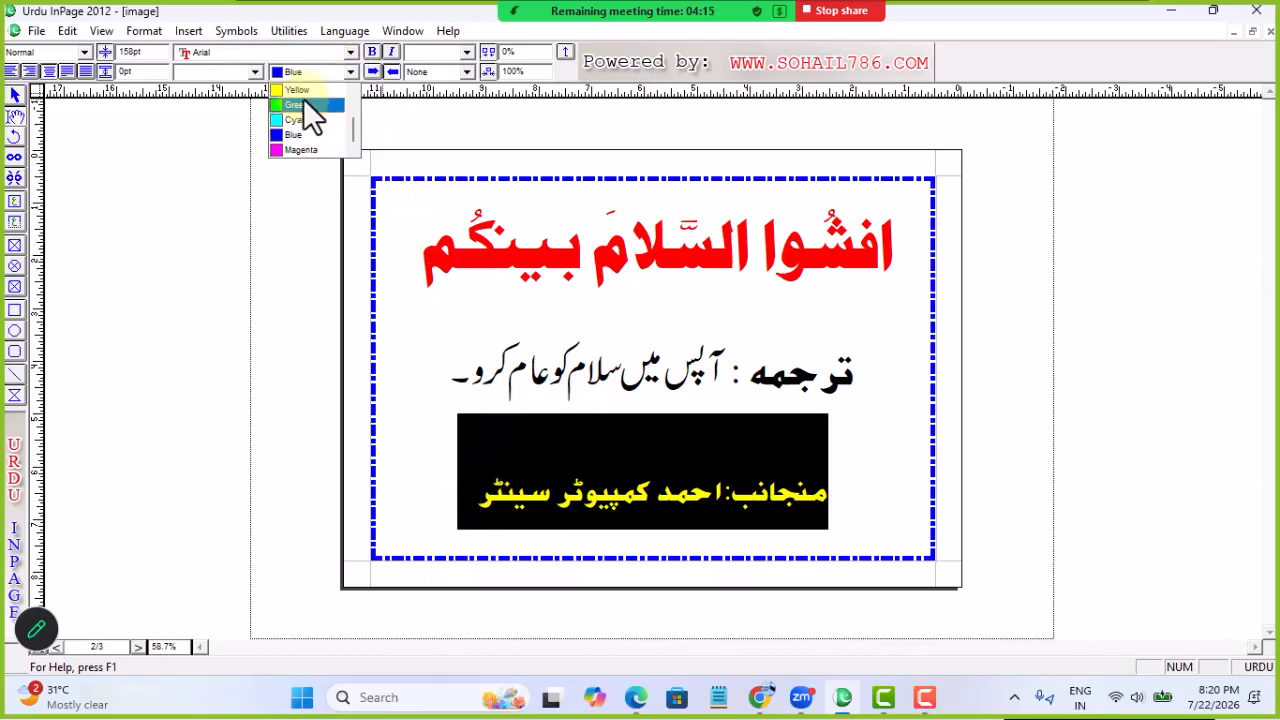
{"action": "left_click", "coordinate": [301, 129]}
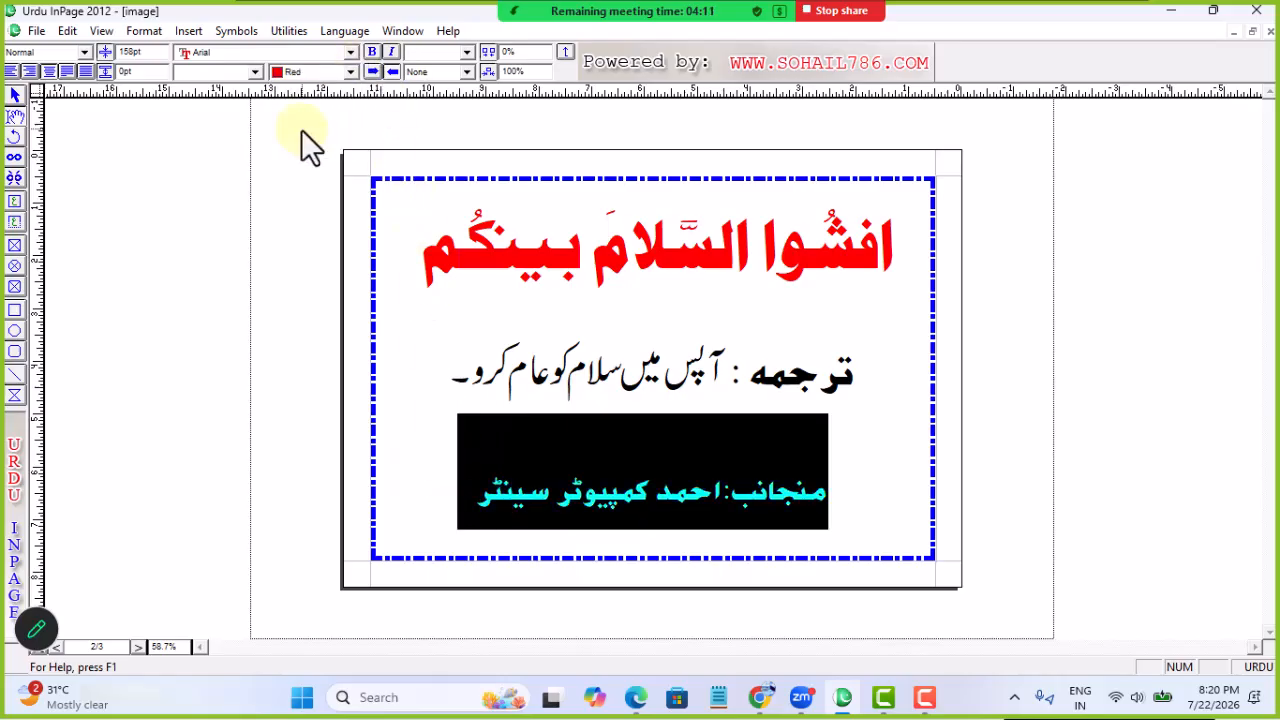
Finish editing the text on page 2 and try to grab the handshake background picture for panning.
{"action": "left_click", "coordinate": [421, 360]}
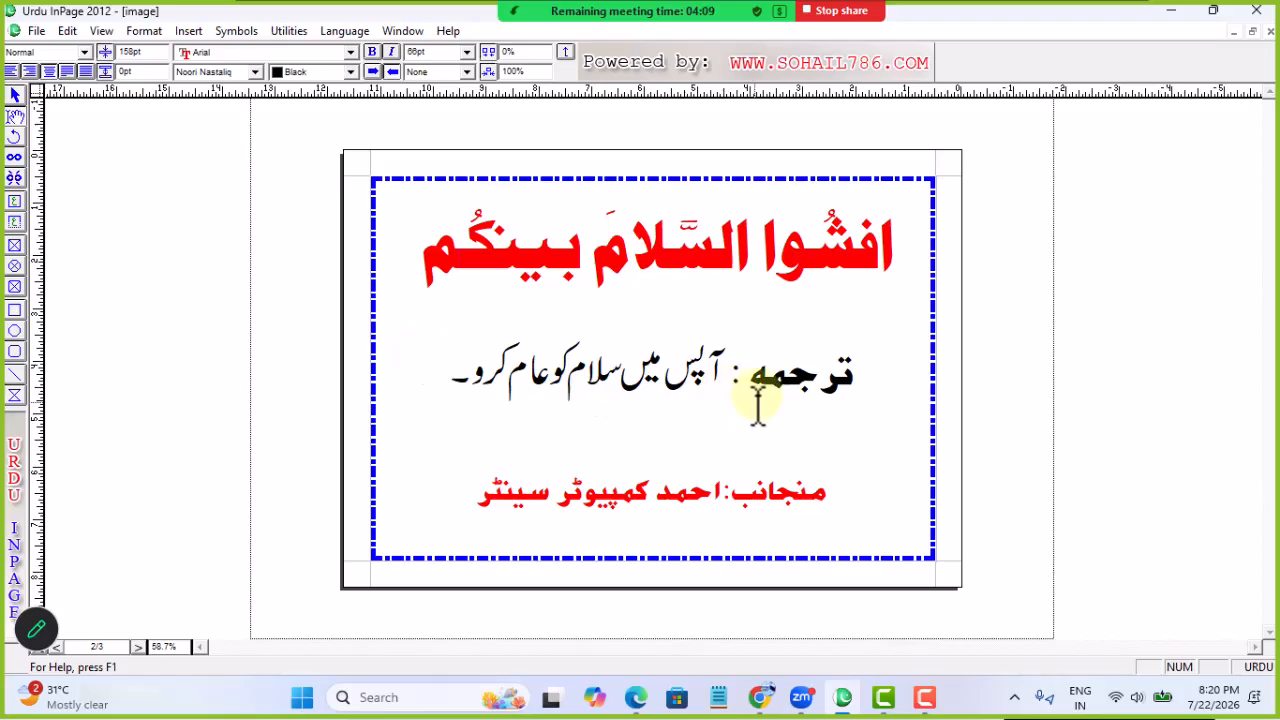
{"action": "left_click", "coordinate": [15, 95]}
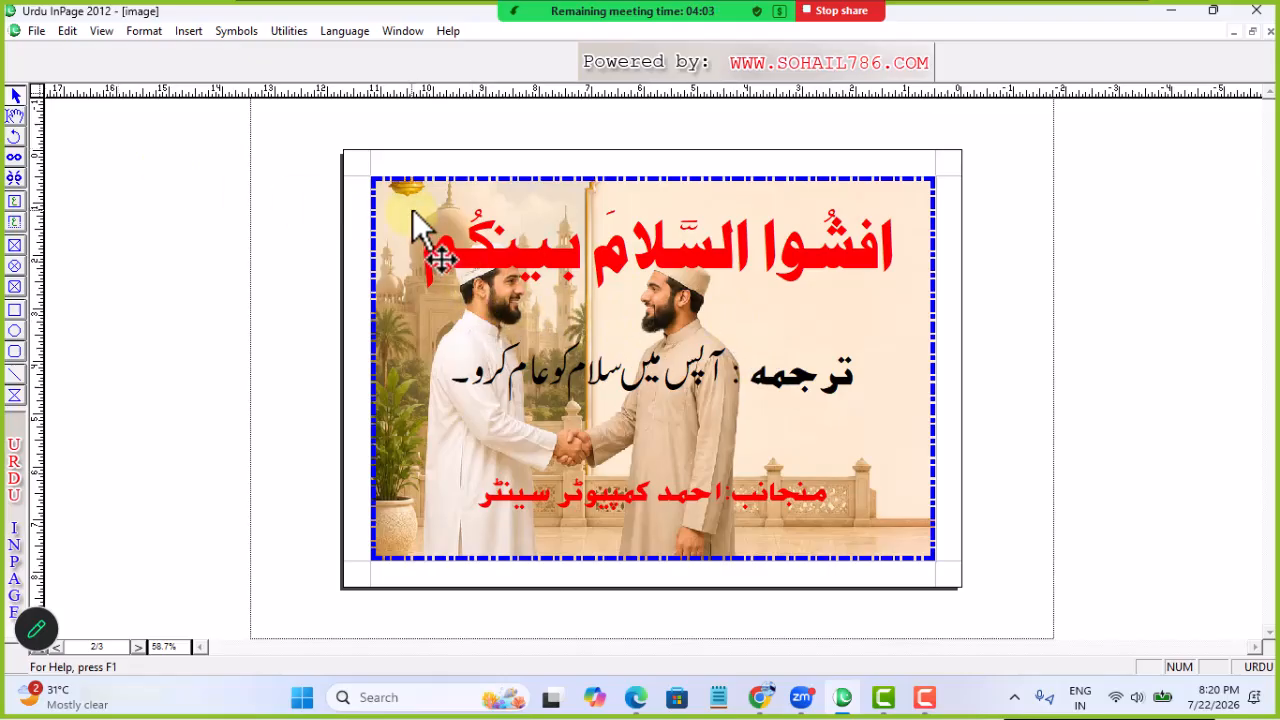
{"action": "left_click", "coordinate": [15, 115]}
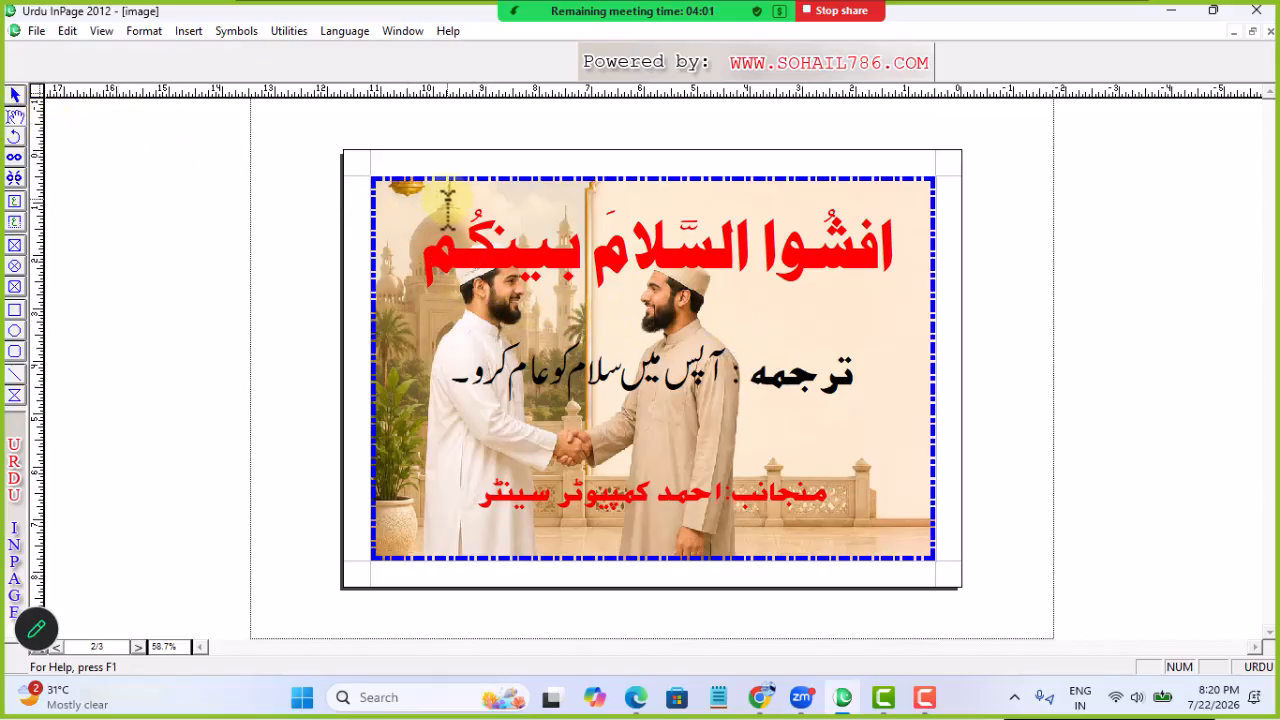
{"action": "left_click", "coordinate": [418, 190]}
{"action": "left_click", "coordinate": [393, 198]}
{"action": "left_click", "coordinate": [15, 96]}
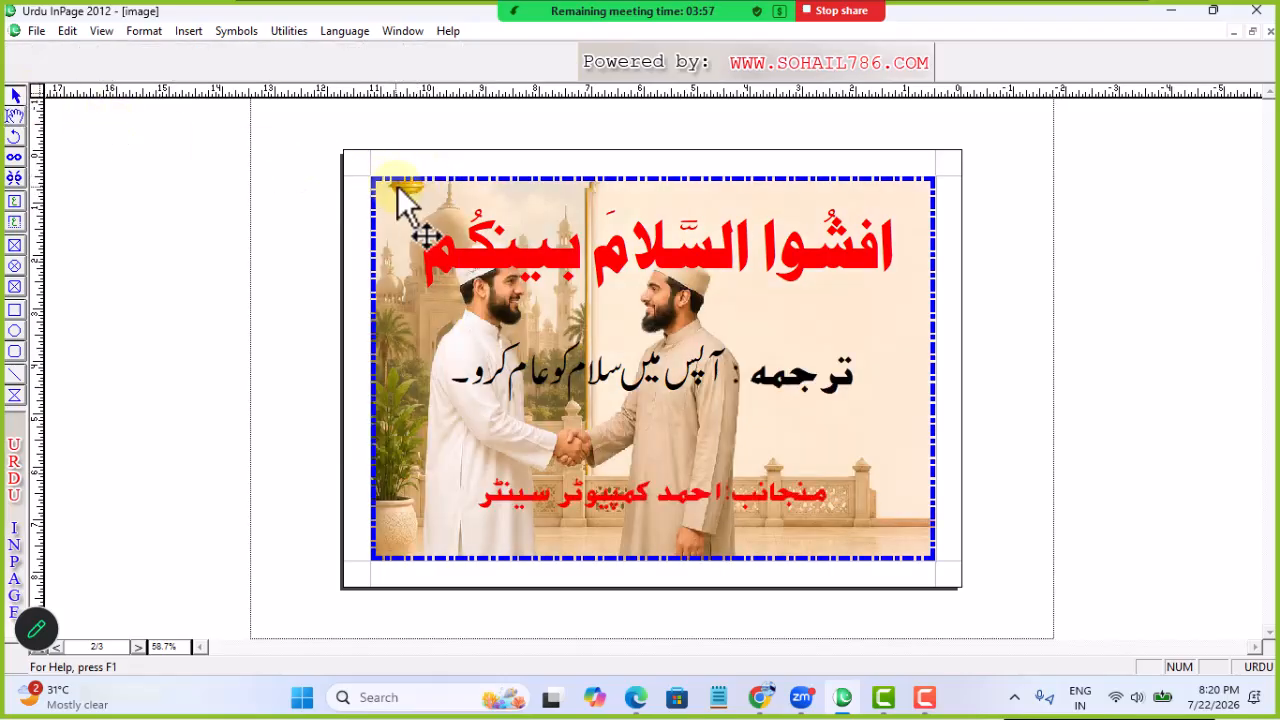
Try moving the handshake picture down and to the right on page 2, undoing each move.
{"action": "left_click_drag", "start_coordinate": [505, 325], "coordinate": [971, 581]}
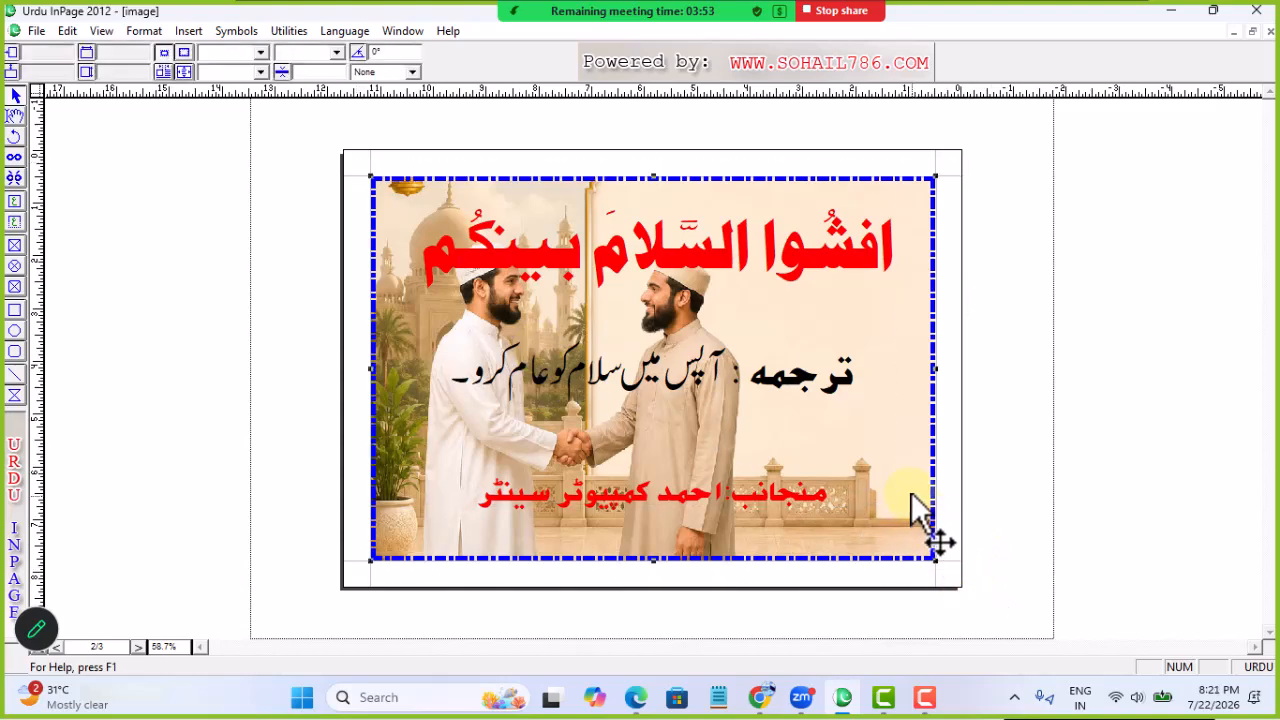
{"action": "left_click_drag", "start_coordinate": [835, 431], "coordinate": [826, 500]}
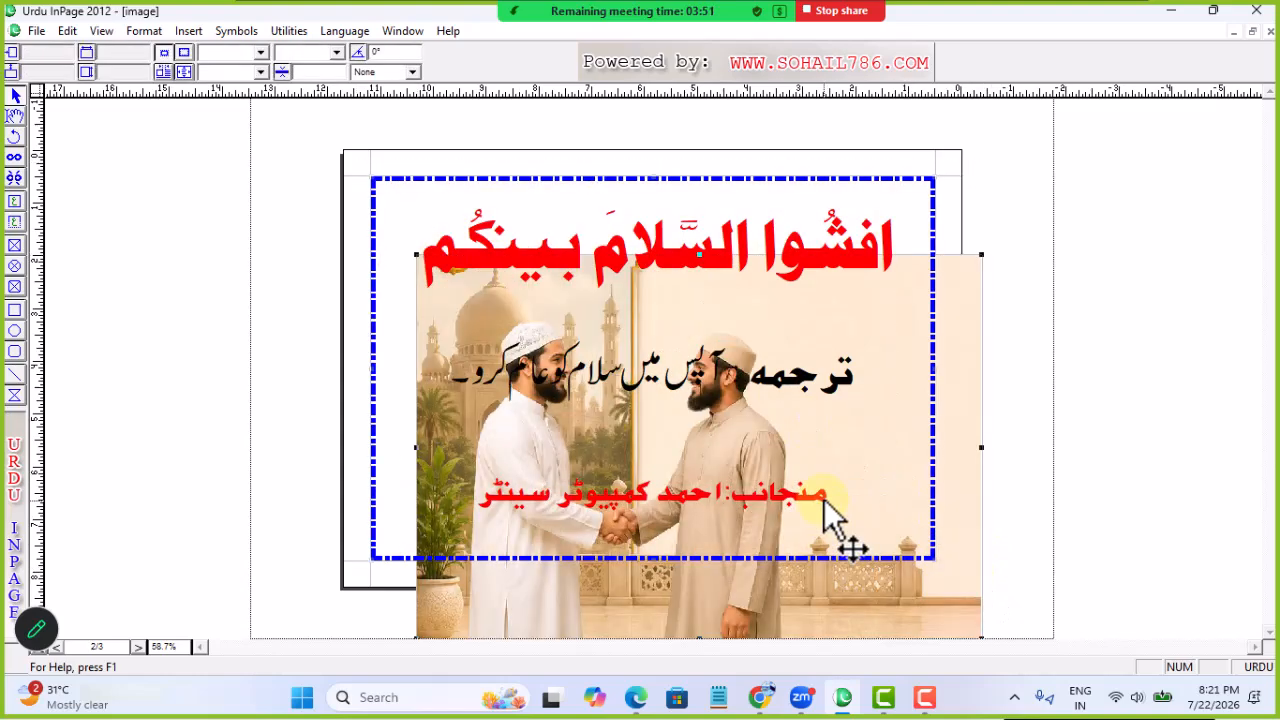
{"action": "key", "text": "ctrl+z"}
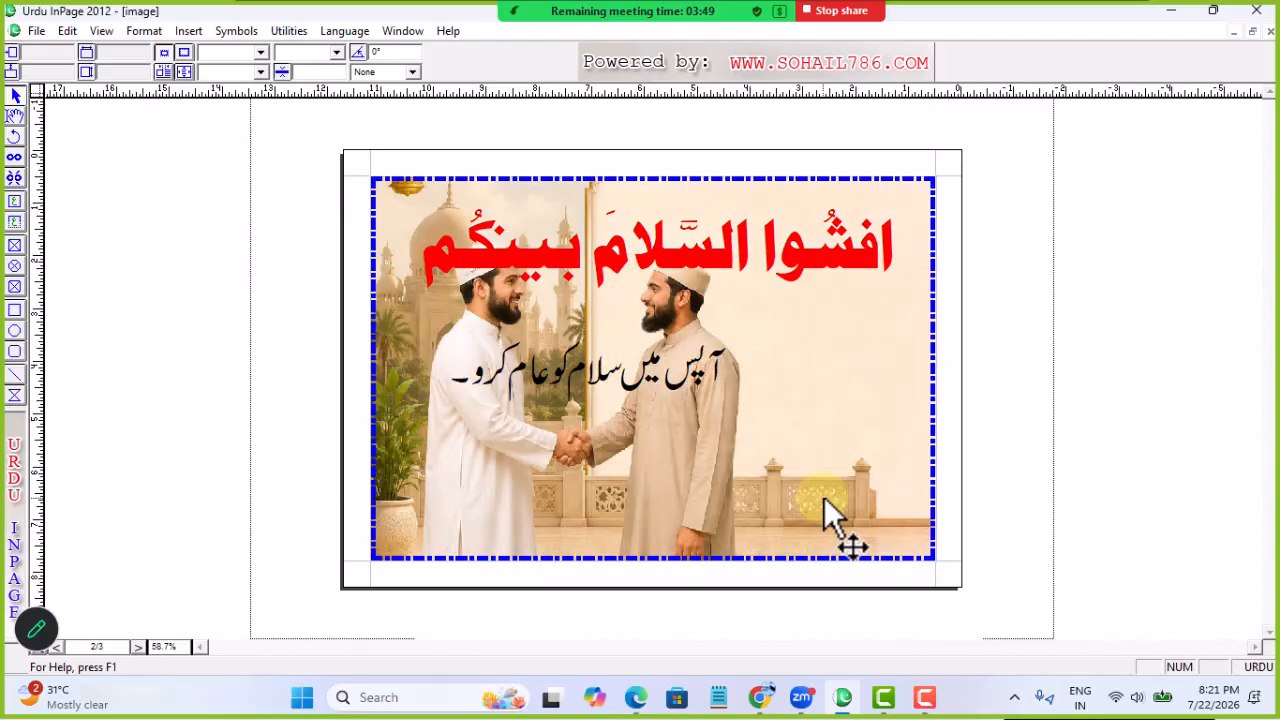
{"action": "left_click_drag", "start_coordinate": [410, 268], "coordinate": [450, 345]}
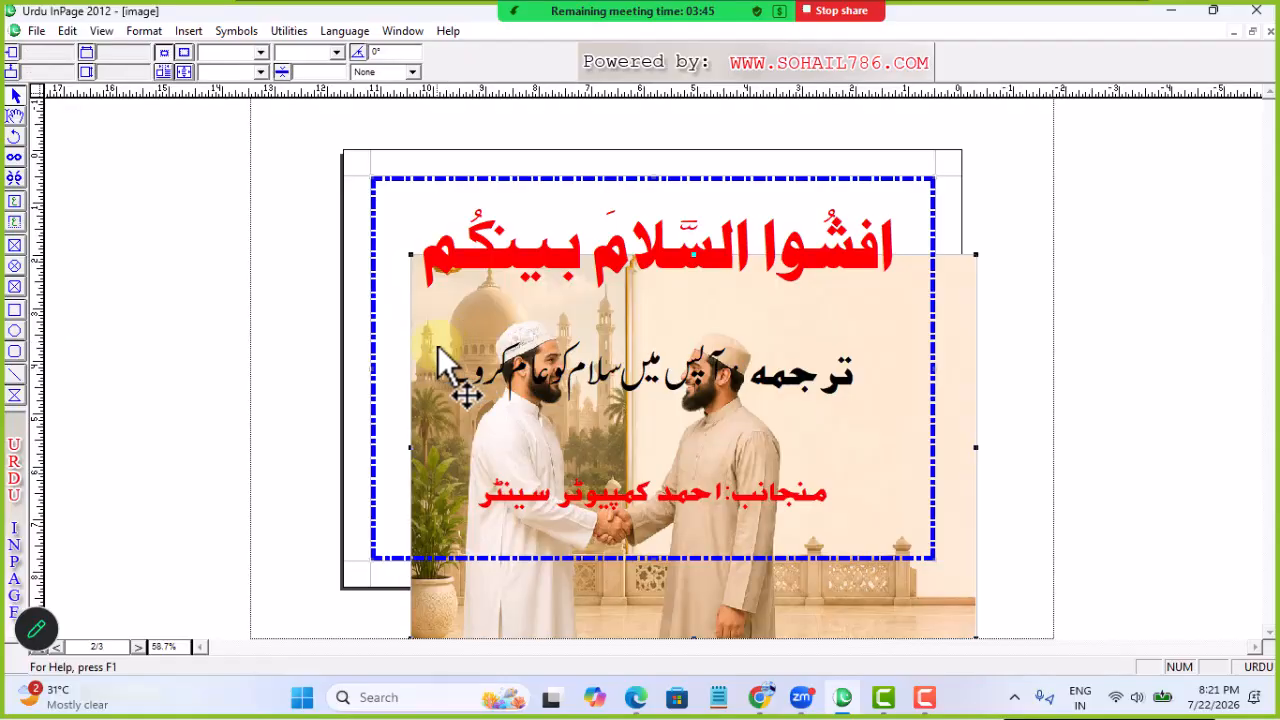
{"action": "key", "text": "ctrl+z"}
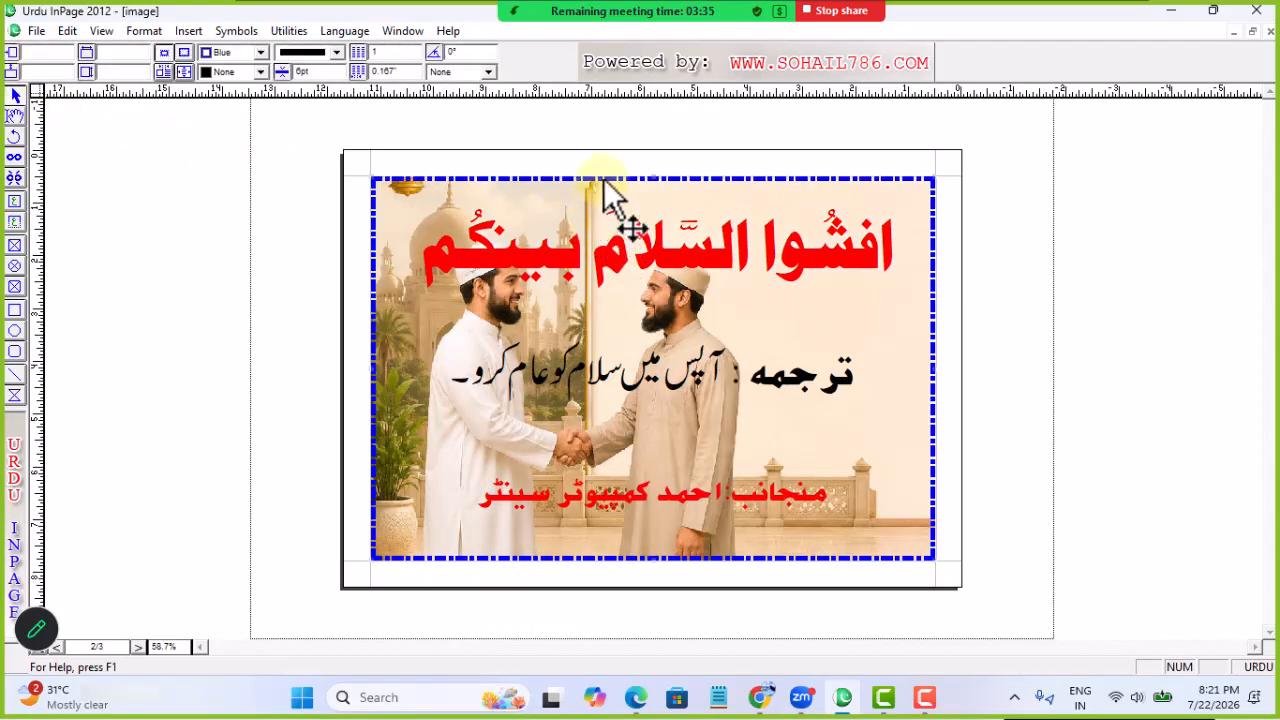
Bring the selected objects on page 2 to the front and move the handshake picture up and left, partly outside the text frame.
{"action": "left_click_drag", "start_coordinate": [375, 183], "coordinate": [973, 614]}
{"action": "left_click", "coordinate": [67, 30]}
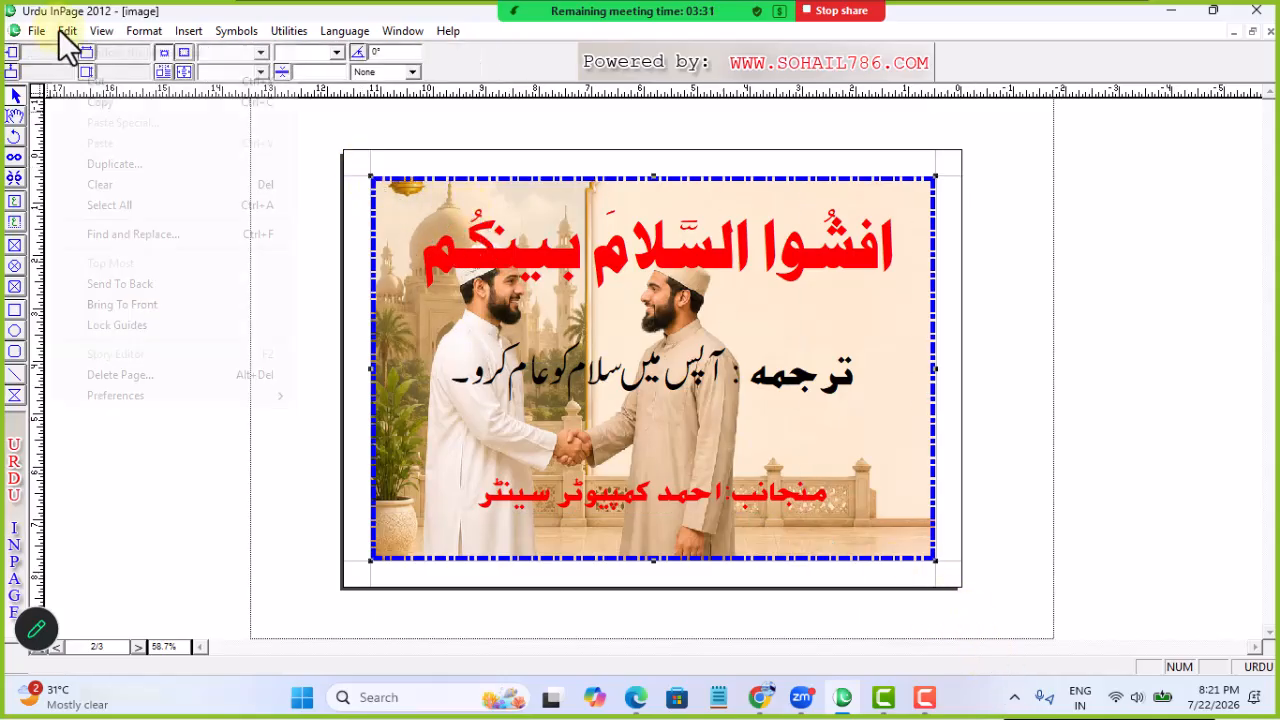
{"action": "left_click", "coordinate": [129, 304]}
{"action": "left_click_drag", "start_coordinate": [393, 199], "coordinate": [332, 131]}
Set the handshake picture's brightness to 25% and pan the image slightly down within its picture box.
{"action": "left_click", "coordinate": [15, 115]}
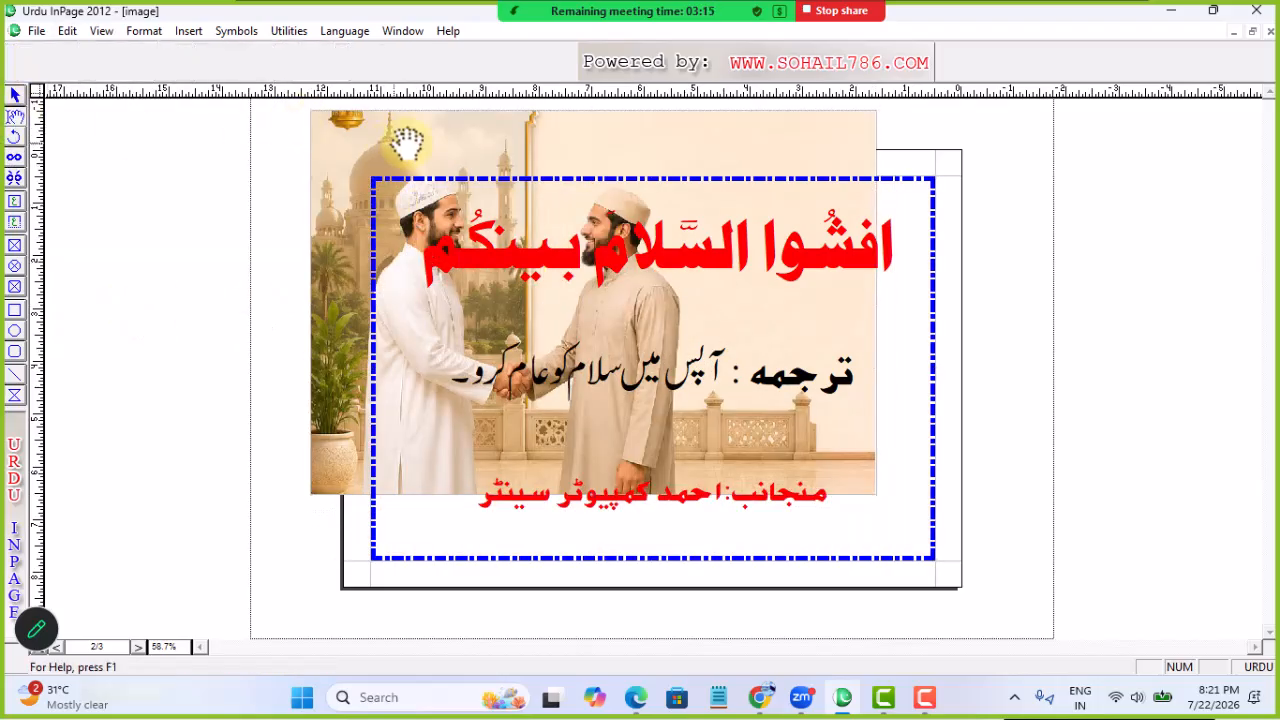
{"action": "left_click", "coordinate": [442, 143]}
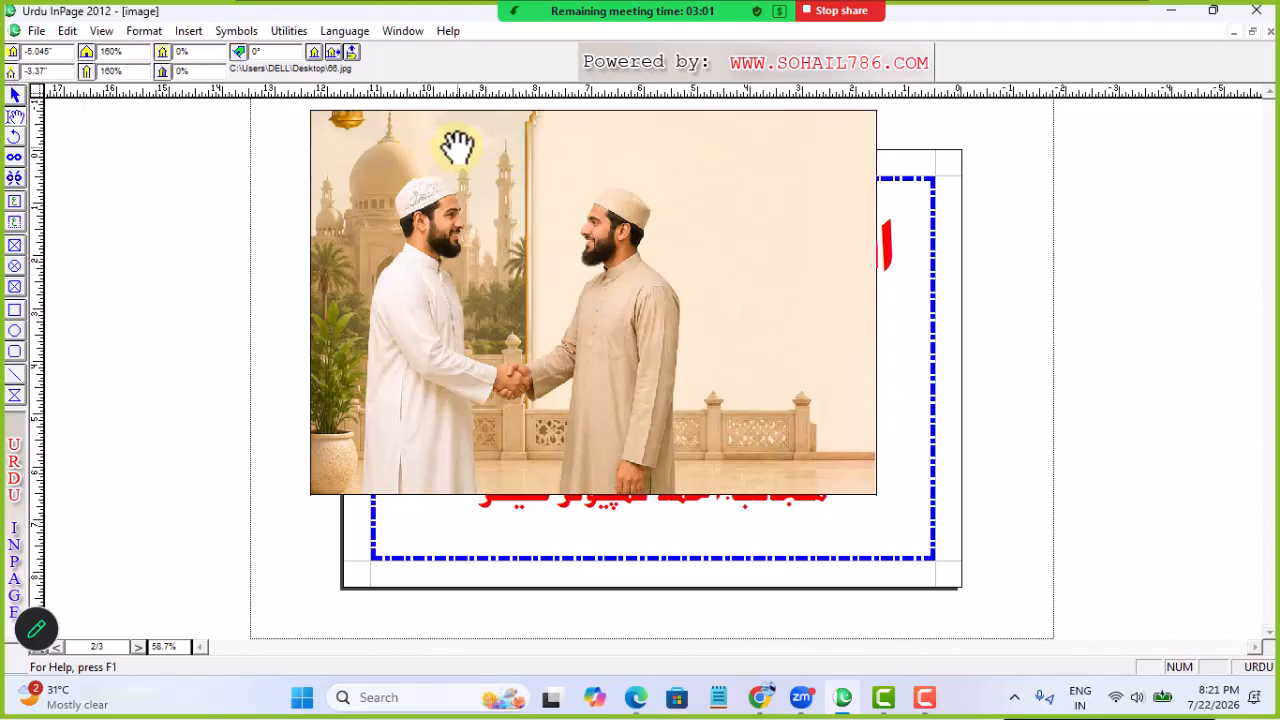
{"action": "left_click", "coordinate": [200, 51]}
{"action": "key", "text": "Return"}
{"action": "left_click", "coordinate": [184, 51]}
{"action": "type", "text": "25"}
{"action": "key", "text": "Return"}
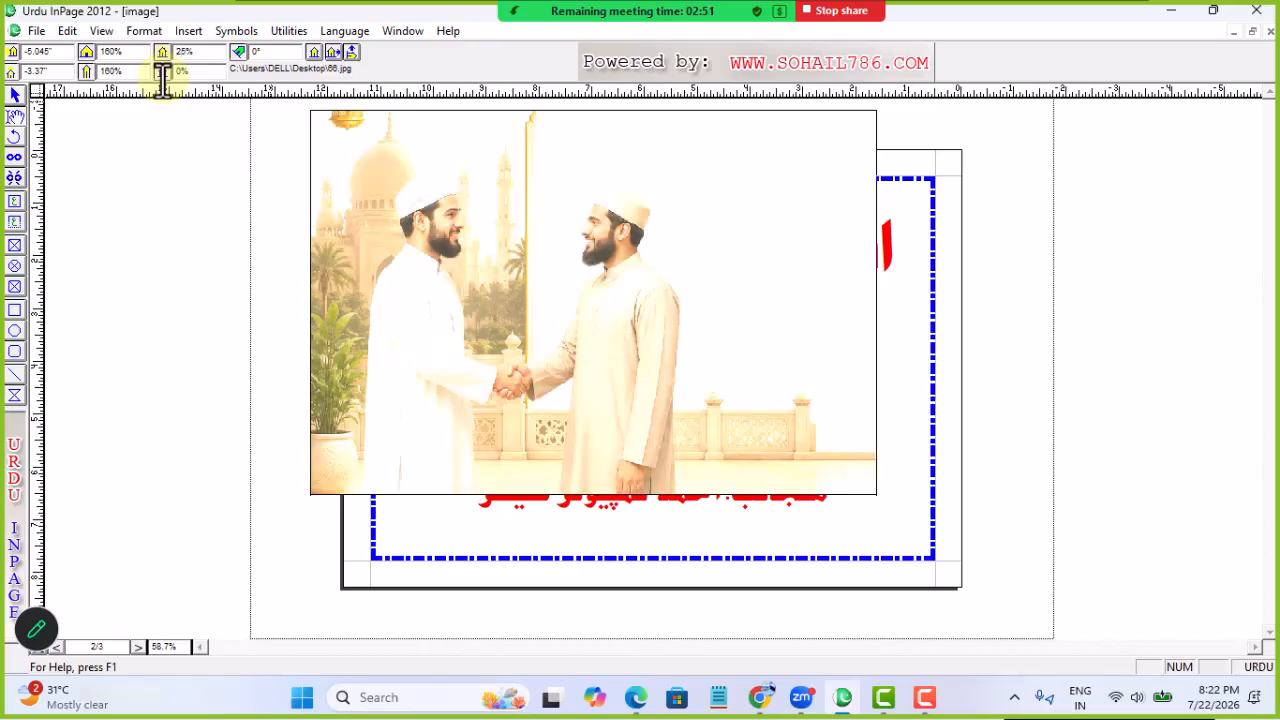
{"action": "left_click_drag", "start_coordinate": [517, 251], "coordinate": [491, 197]}
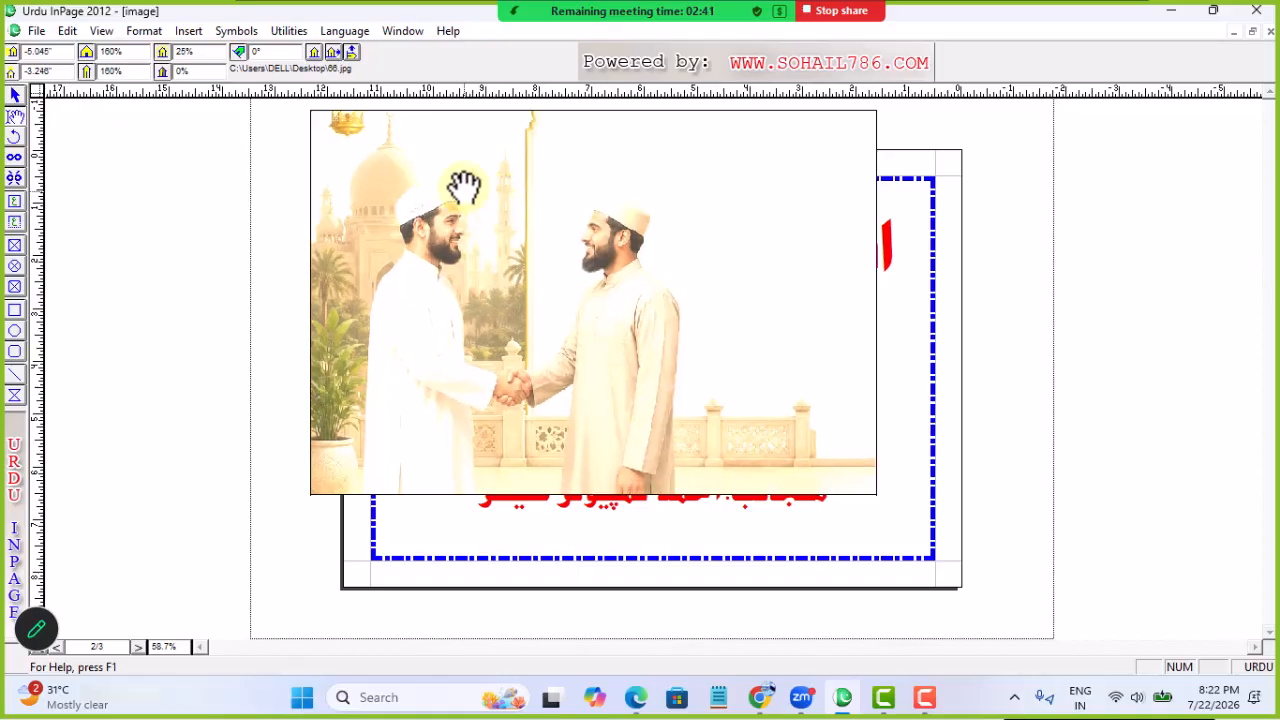
Nudge the lightened handshake picture back into place so it fits within the blue border on page 2.
{"action": "left_click", "coordinate": [15, 95]}
{"action": "left_click", "coordinate": [340, 195]}
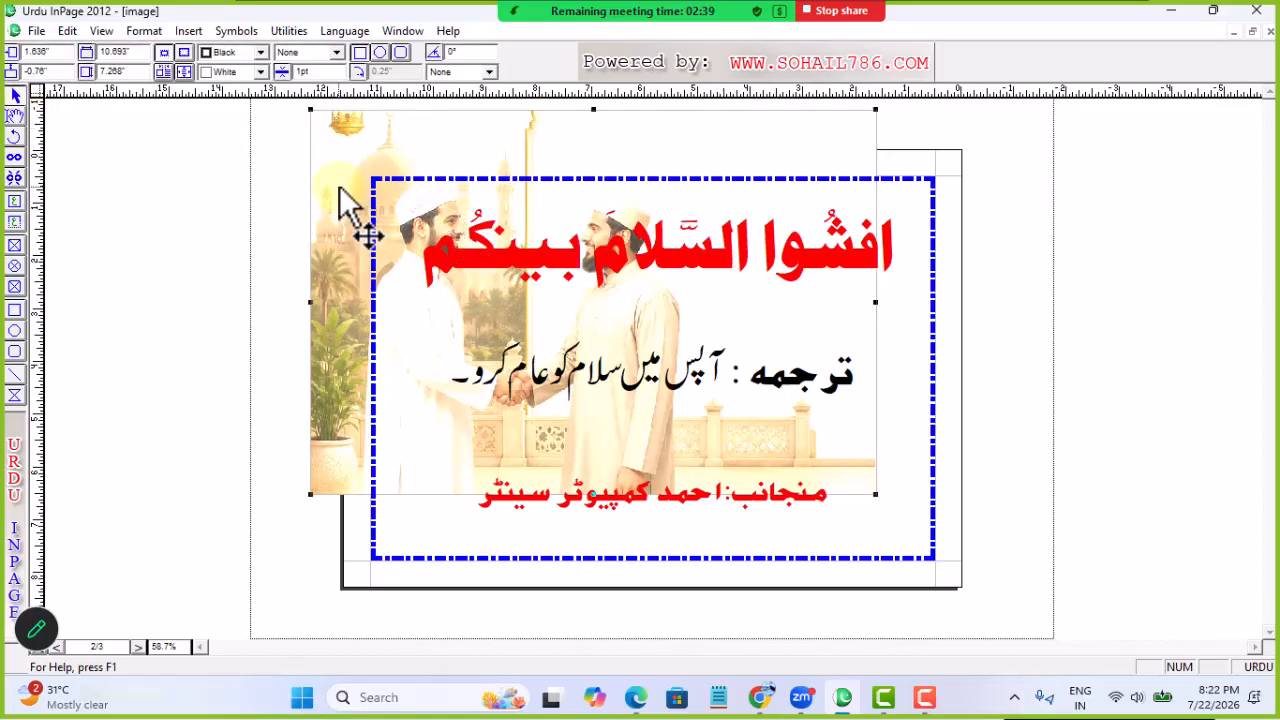
{"action": "key", "text": "Down"}
{"action": "key", "text": "Down"}
{"action": "key", "text": "Down"}
{"action": "key", "text": "Down"}
{"action": "key", "text": "Down"}
{"action": "key", "text": "Down"}
{"action": "key", "text": "Down"}
{"action": "key", "text": "Down"}
{"action": "key", "text": "Down"}
{"action": "key", "text": "Down"}
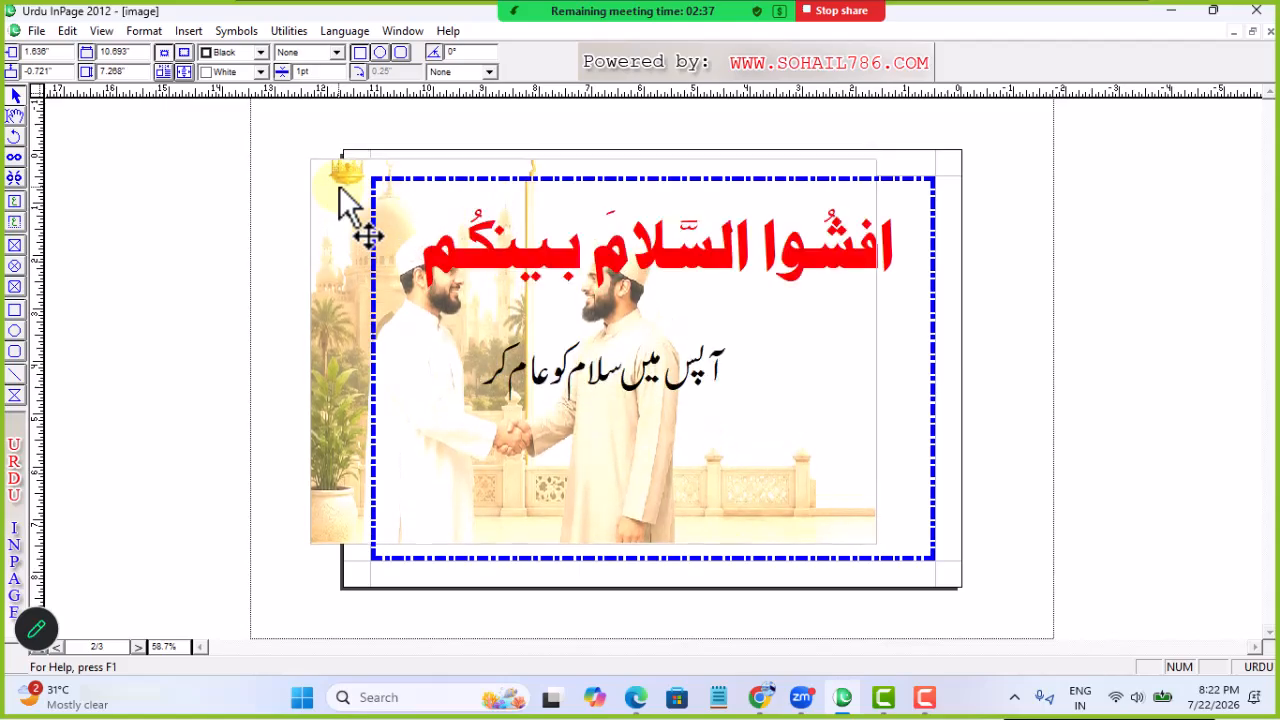
{"action": "key", "text": "Down"}
{"action": "key", "text": "Down"}
{"action": "key", "text": "Down"}
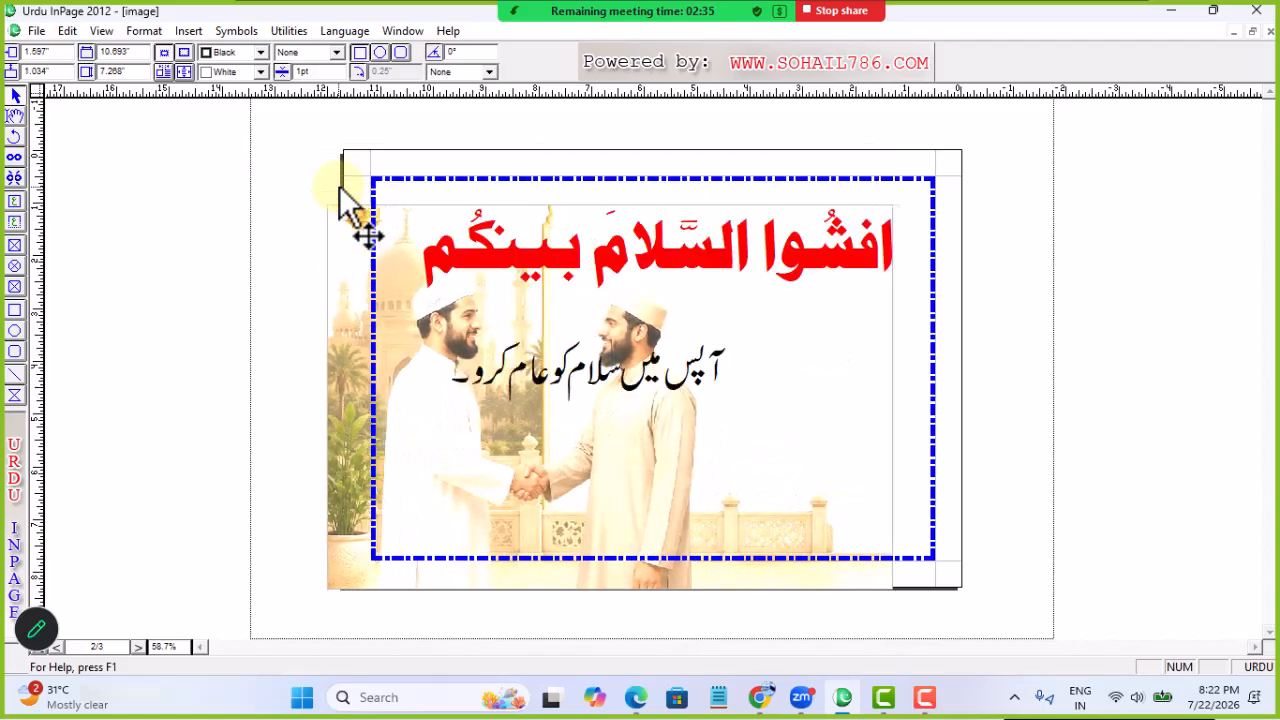
{"action": "key", "text": "Up"}
{"action": "key", "text": "Up"}
{"action": "key", "text": "Up"}
{"action": "key", "text": "Up"}
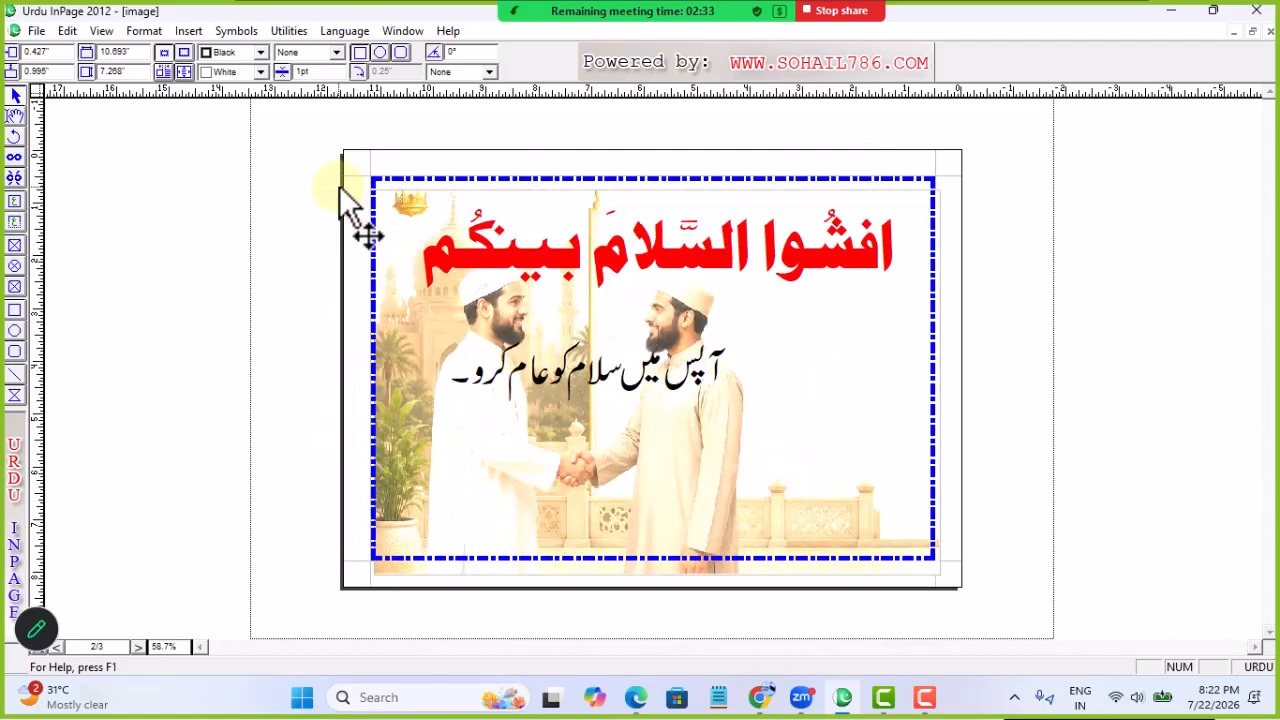
{"action": "key", "text": "Up"}
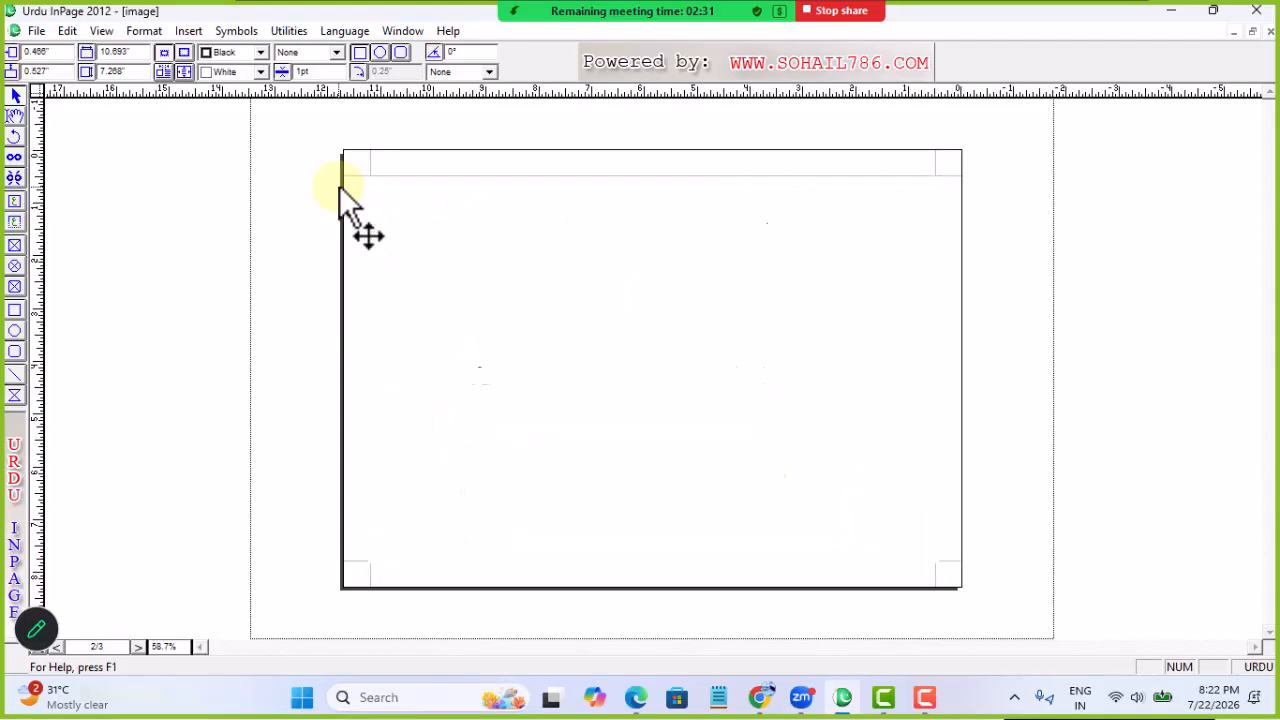
{"action": "left_click", "coordinate": [290, 345]}
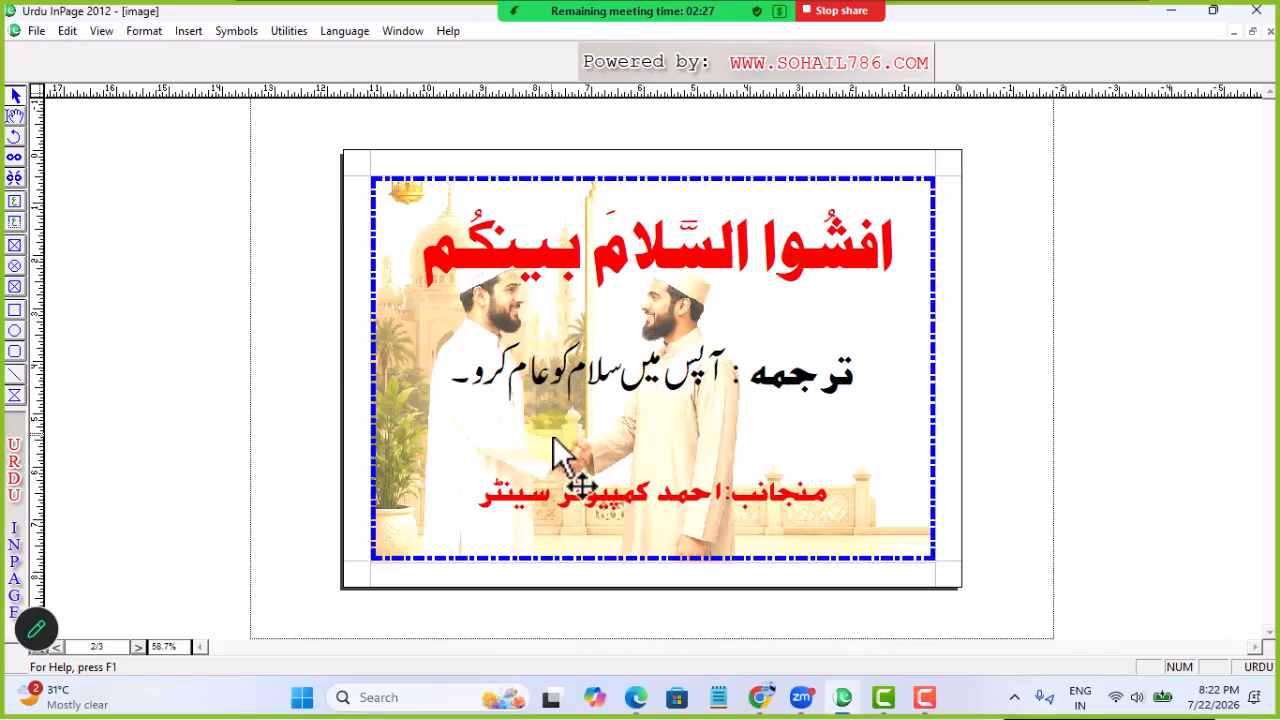
{"action": "left_click", "coordinate": [603, 303], "text": "ctrl"}
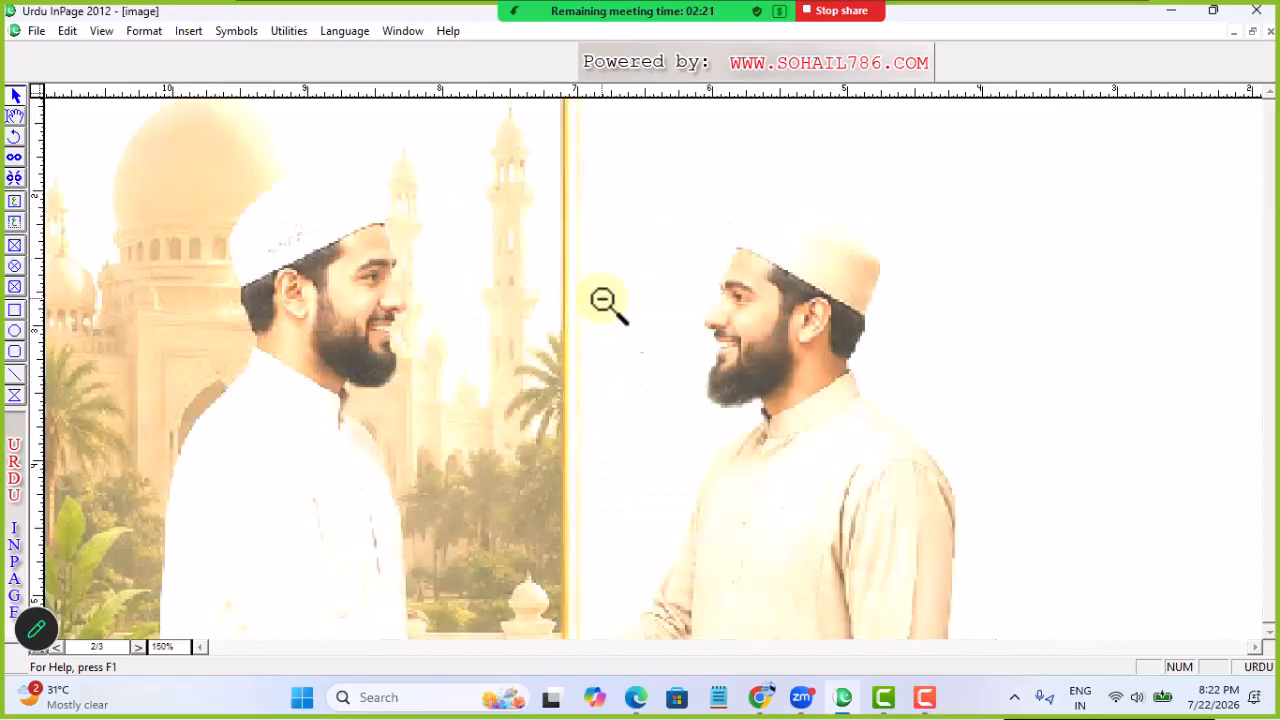
{"action": "left_click", "coordinate": [603, 303], "text": "ctrl+alt"}
{"action": "left_click", "coordinate": [603, 193], "text": "ctrl"}
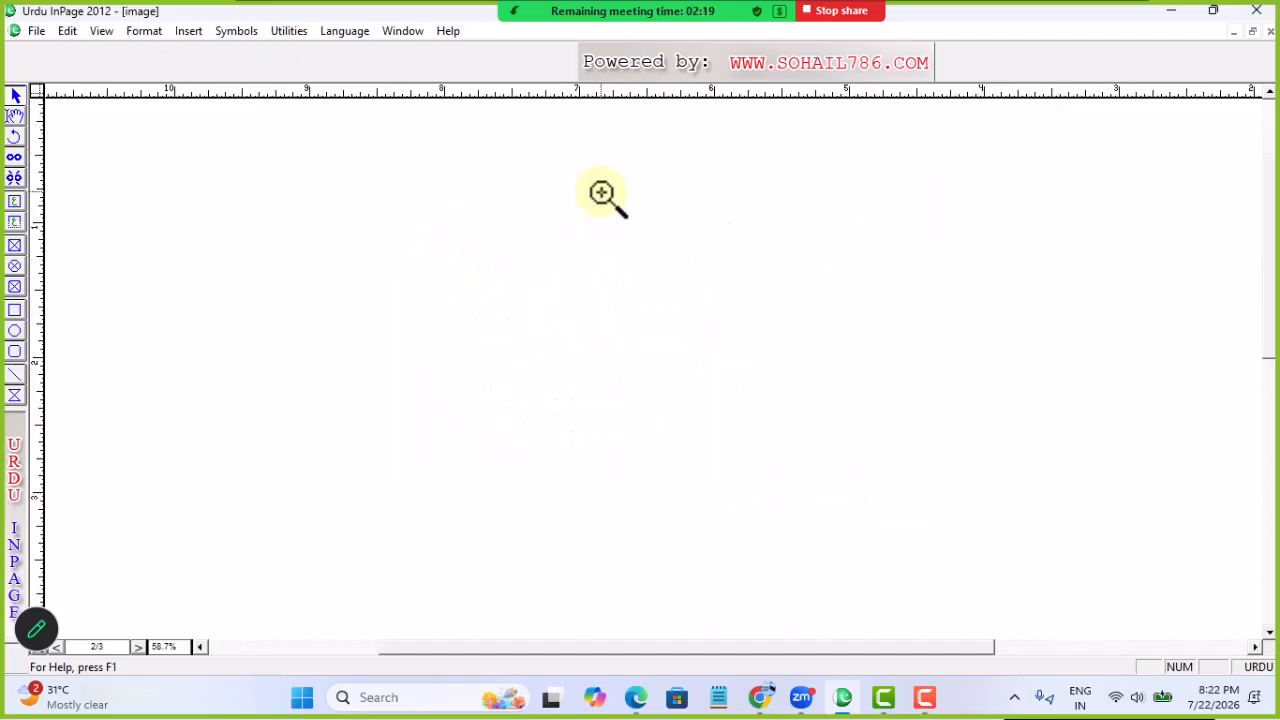
{"action": "left_click", "coordinate": [600, 200], "text": "ctrl+alt"}
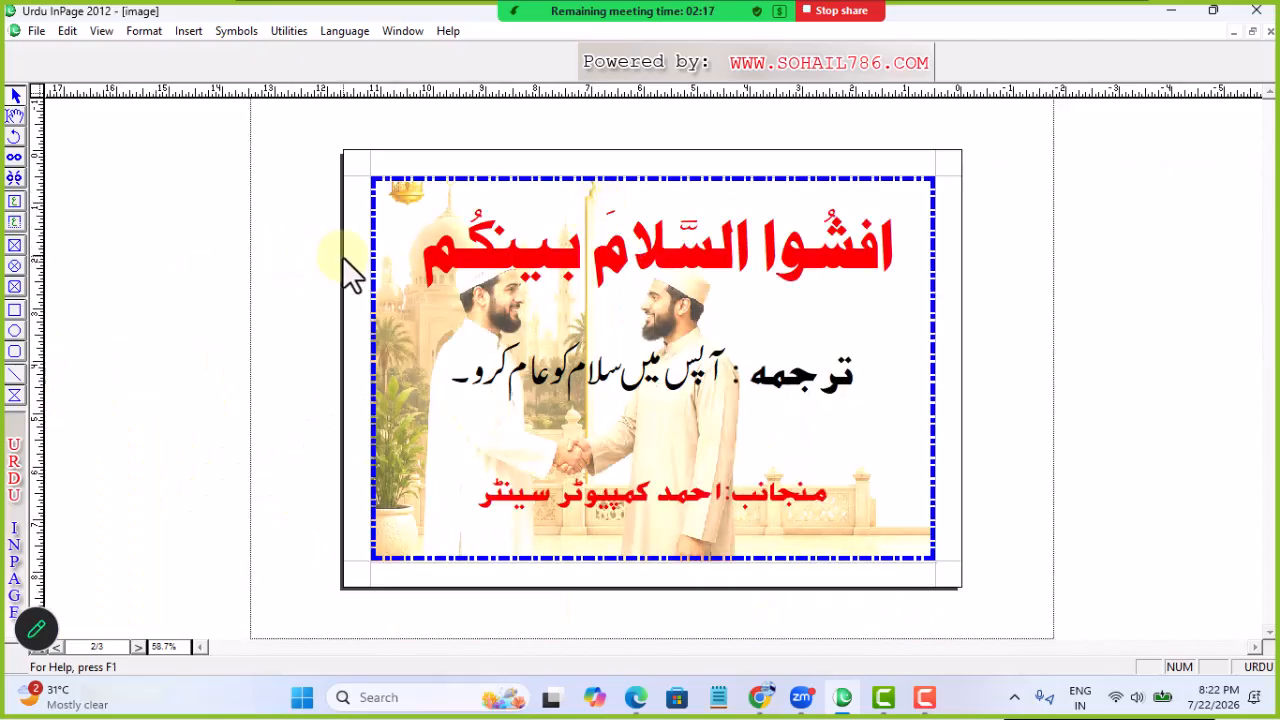
{"action": "left_click", "coordinate": [425, 288]}
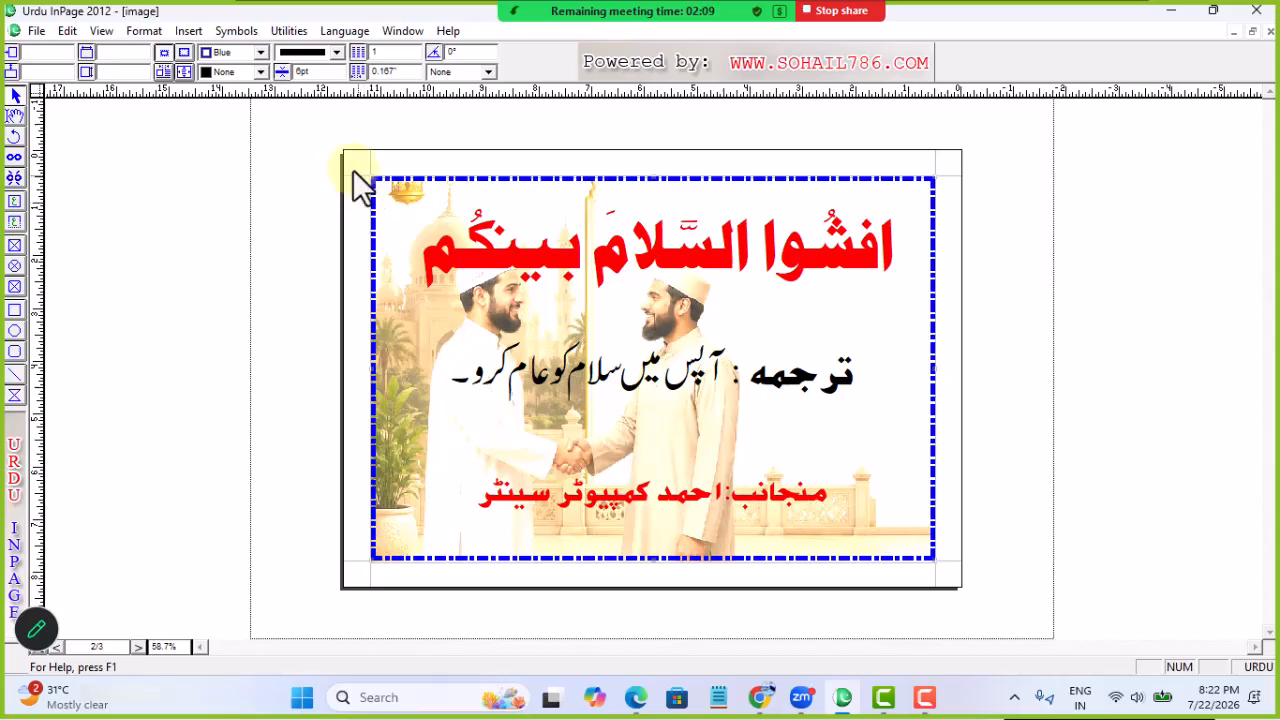
Go to page 1 and move the red-bordered text frame down to uncover part of the background picture.
{"action": "left_click", "coordinate": [137, 649]}
{"action": "left_click", "coordinate": [480, 337]}
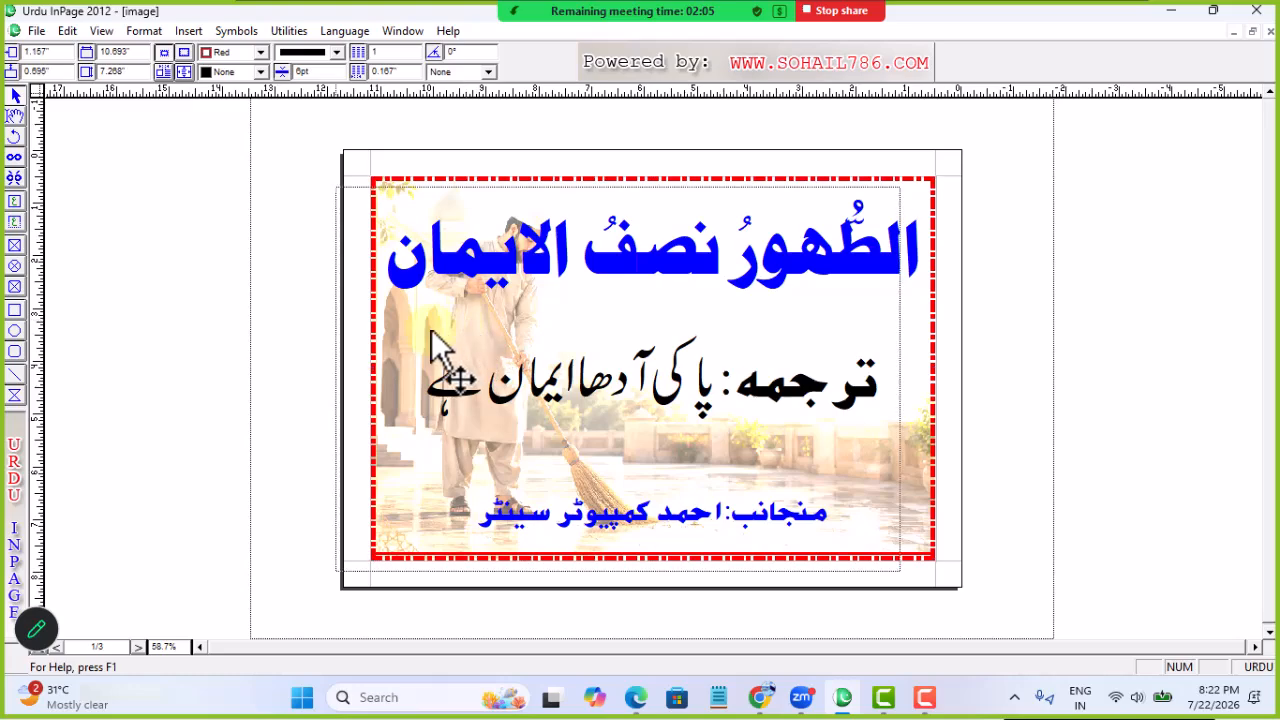
{"action": "left_click_drag", "start_coordinate": [432, 329], "coordinate": [430, 330]}
{"action": "left_click_drag", "start_coordinate": [425, 234], "coordinate": [471, 286]}
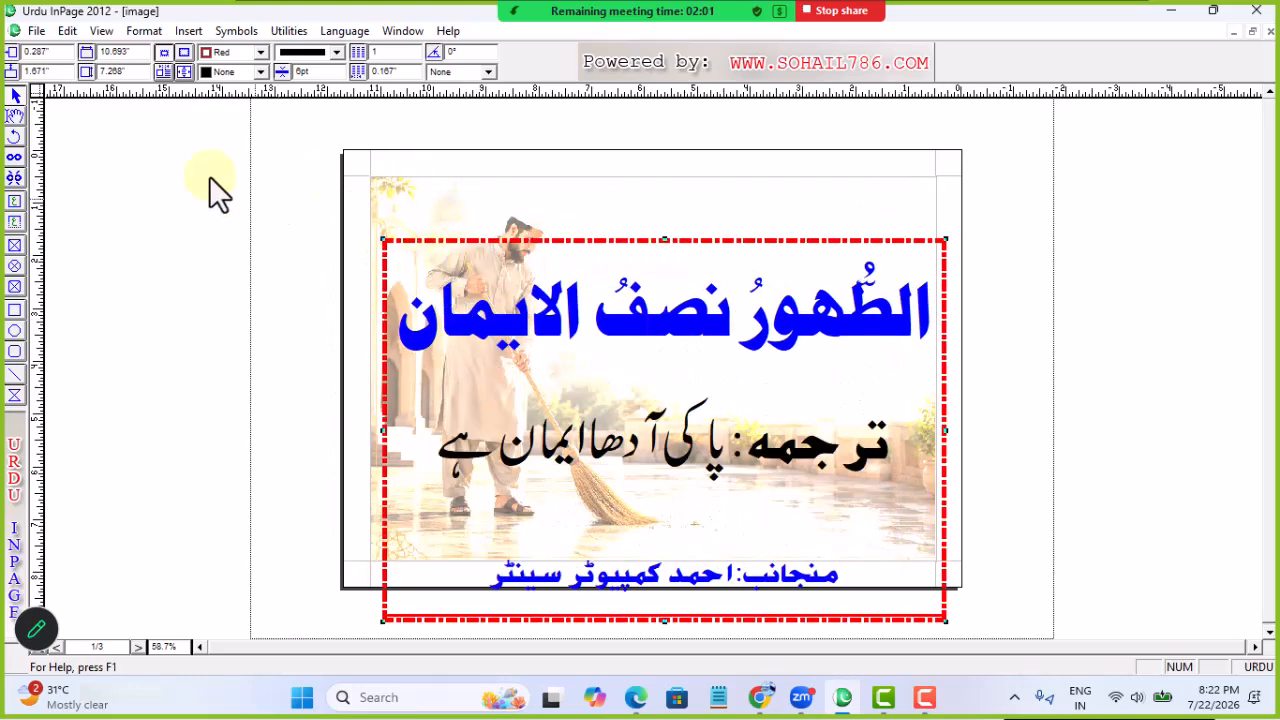
Rotate the sweeping-man picture on page 1 by 45° and pan it into view within its picture box.
{"action": "left_click", "coordinate": [14, 116]}
{"action": "left_click", "coordinate": [540, 208]}
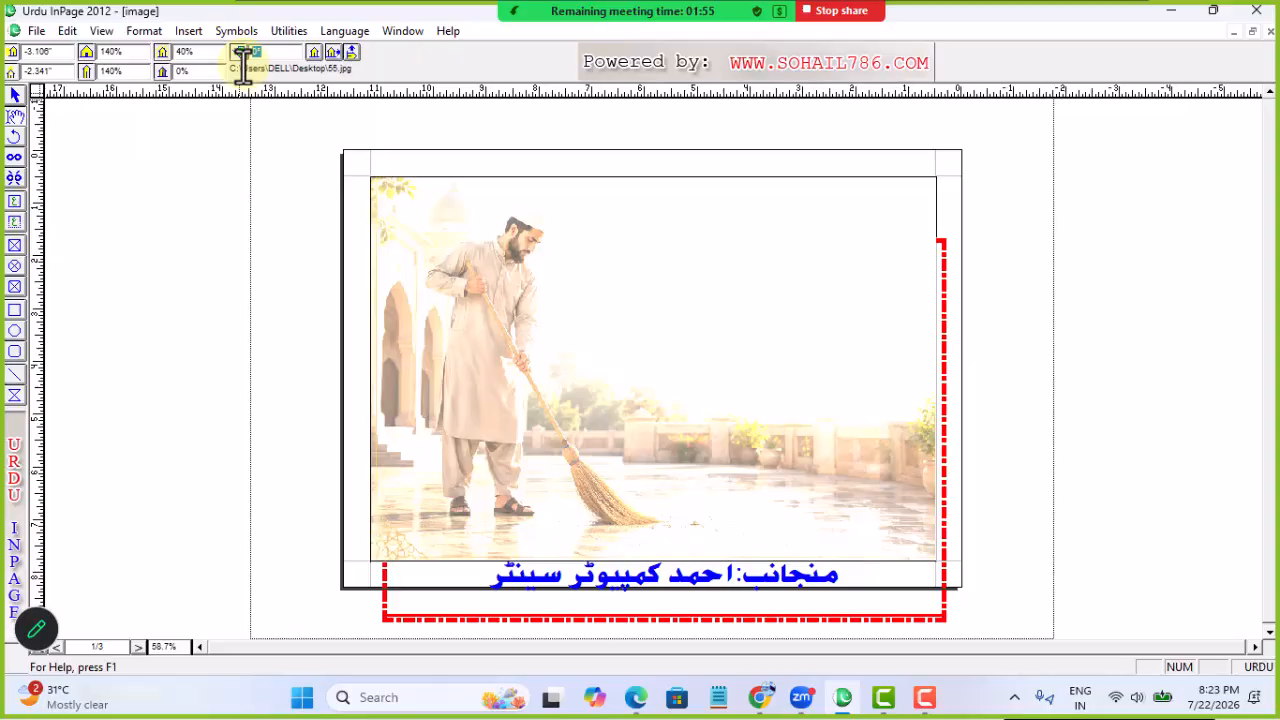
{"action": "key", "text": "Return"}
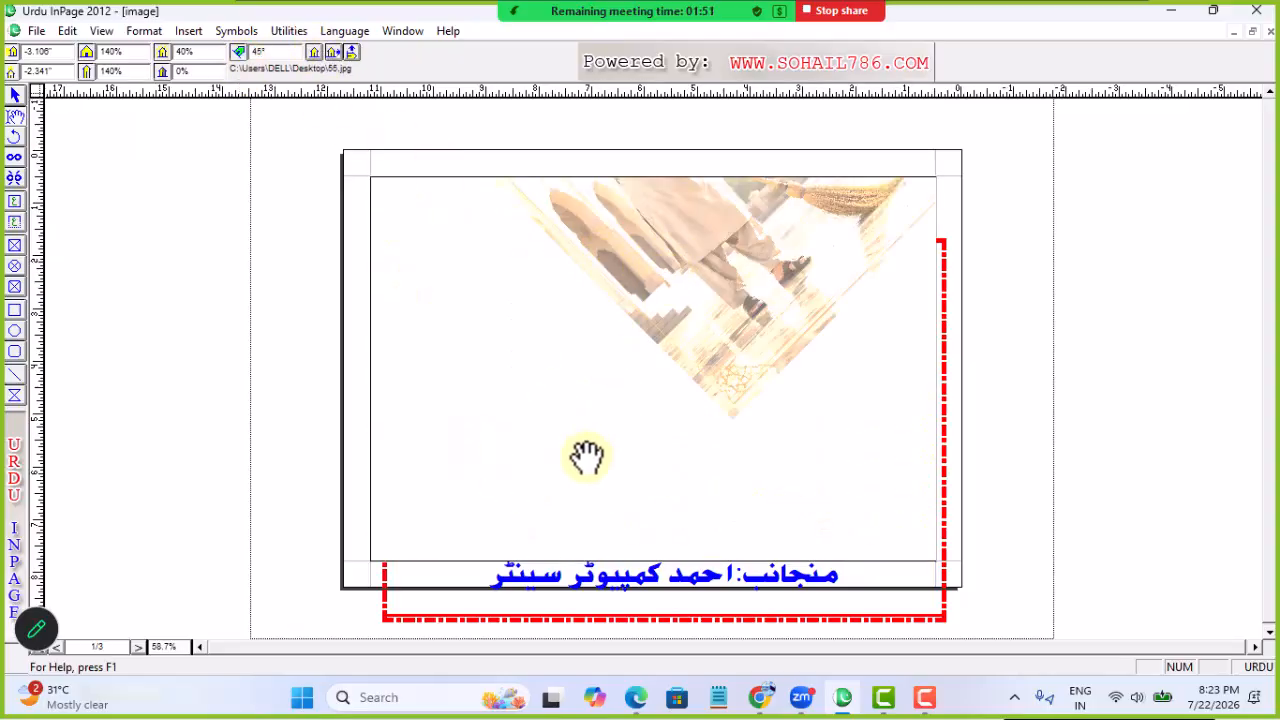
{"action": "left_click_drag", "start_coordinate": [622, 407], "coordinate": [624, 402]}
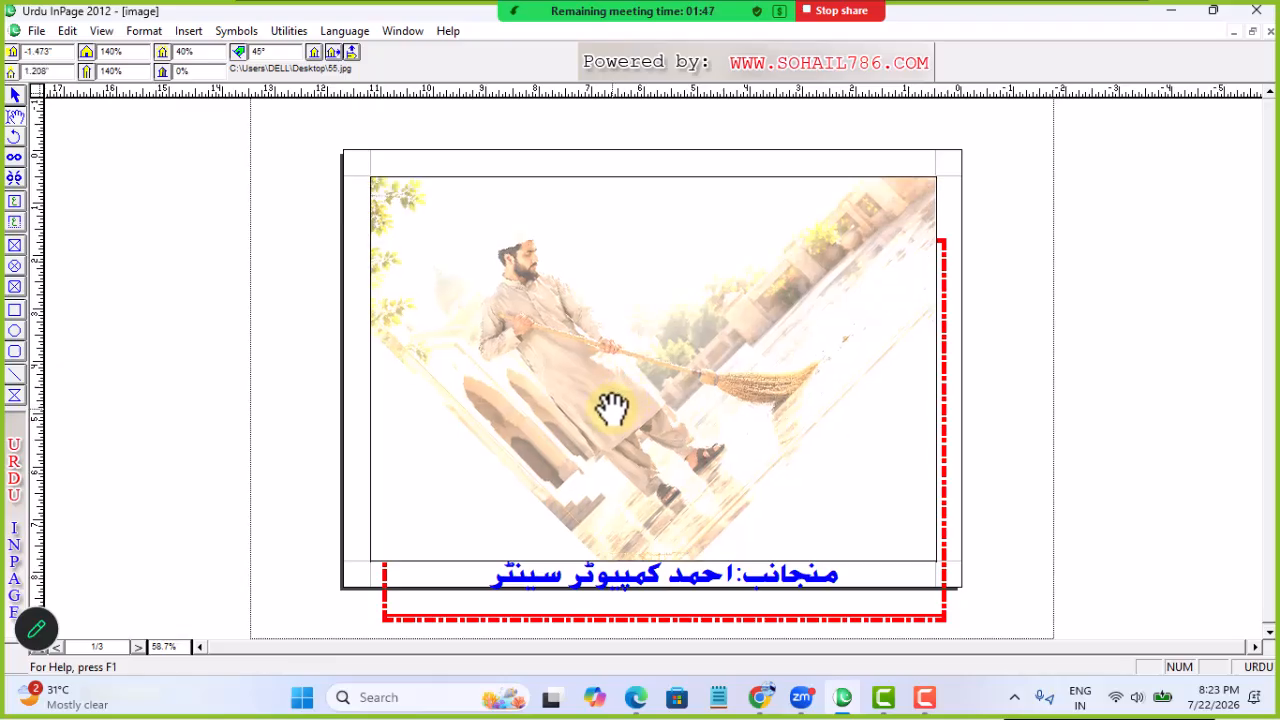
Reset the sweeping-man picture's rotation to 0° and pan the image back into view within its box.
{"action": "left_click", "coordinate": [260, 51]}
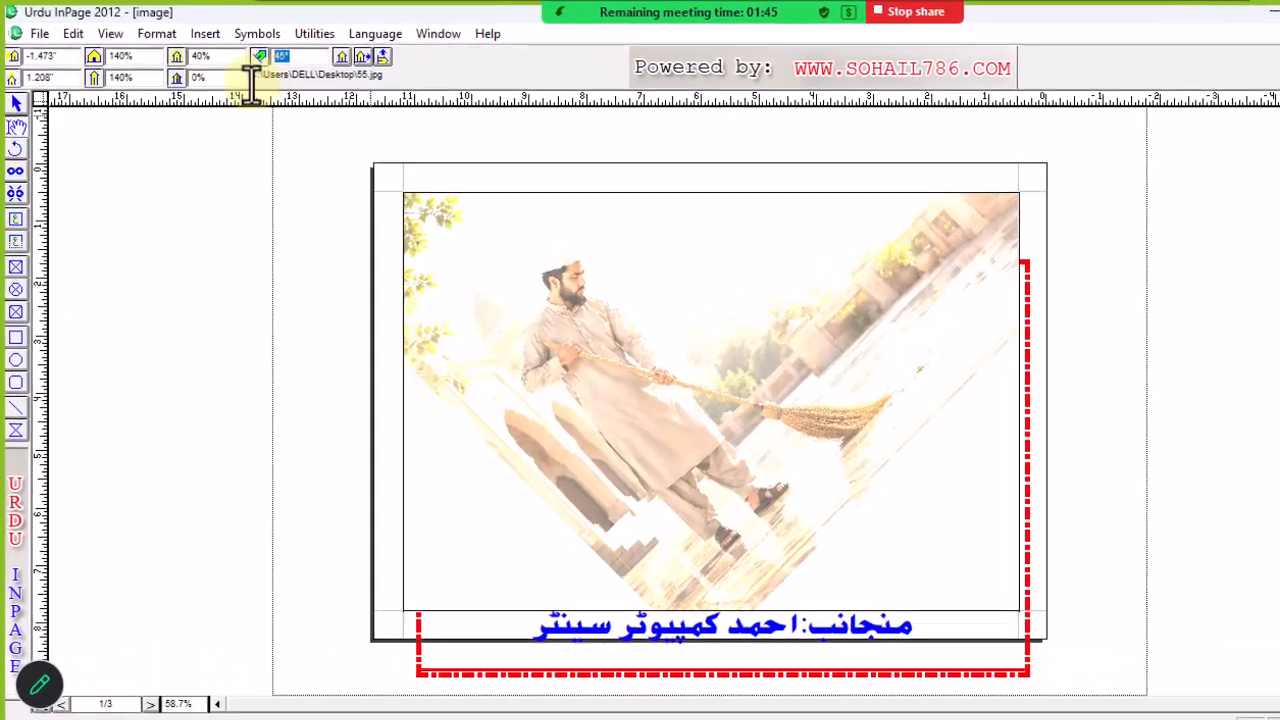
{"action": "type", "text": "0"}
{"action": "key", "text": "Return"}
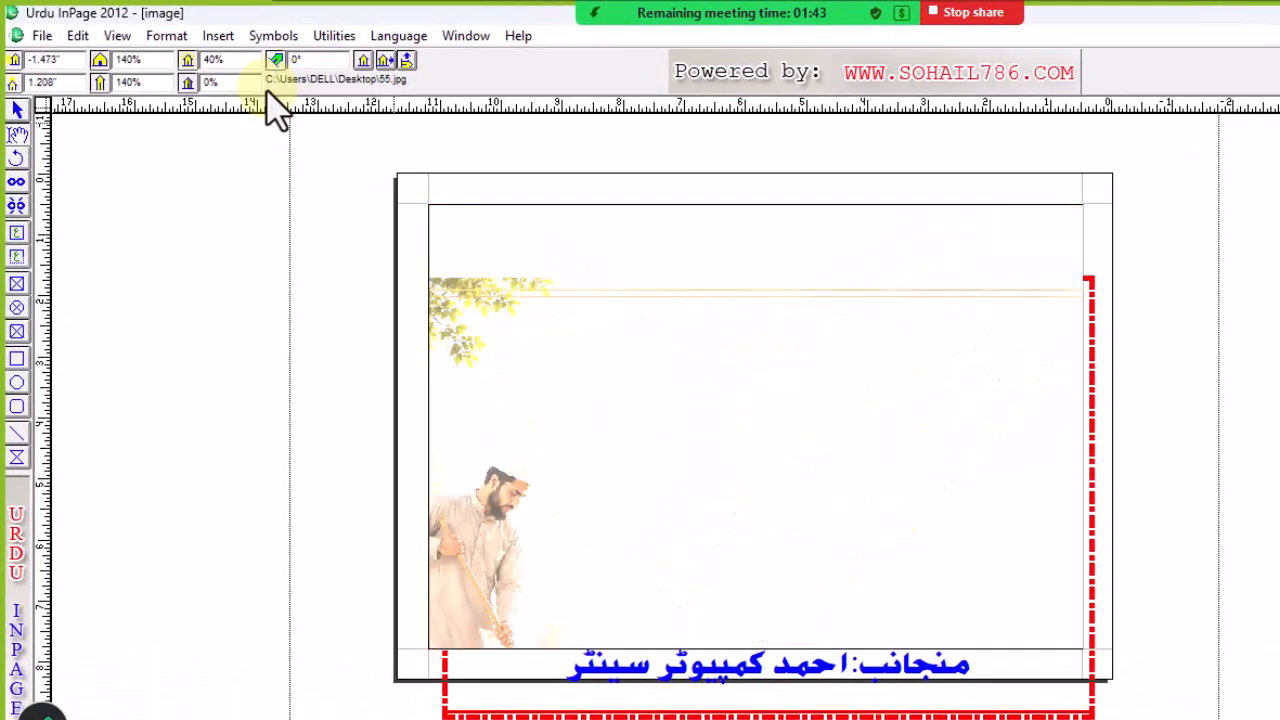
{"action": "left_click_drag", "start_coordinate": [793, 521], "coordinate": [674, 443]}
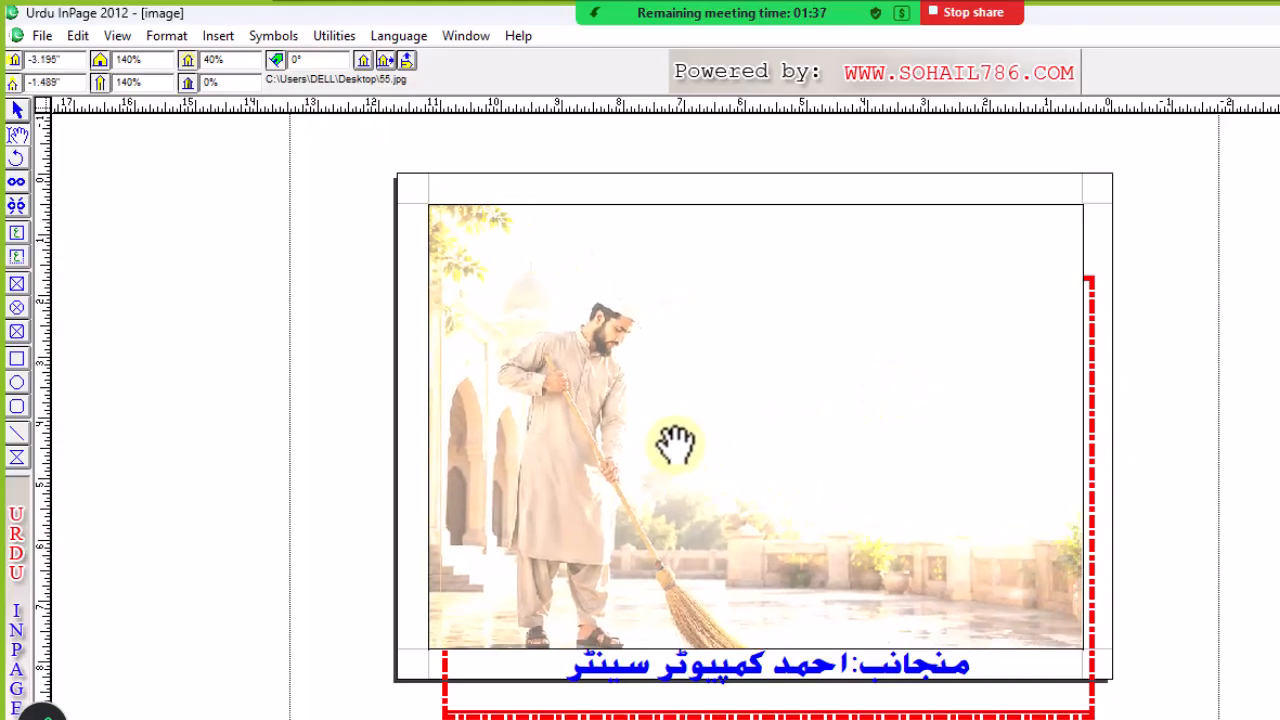
Flip the sweeping-man picture on page 1 horizontally and pan it so it fills its picture box.
{"action": "left_click", "coordinate": [362, 62]}
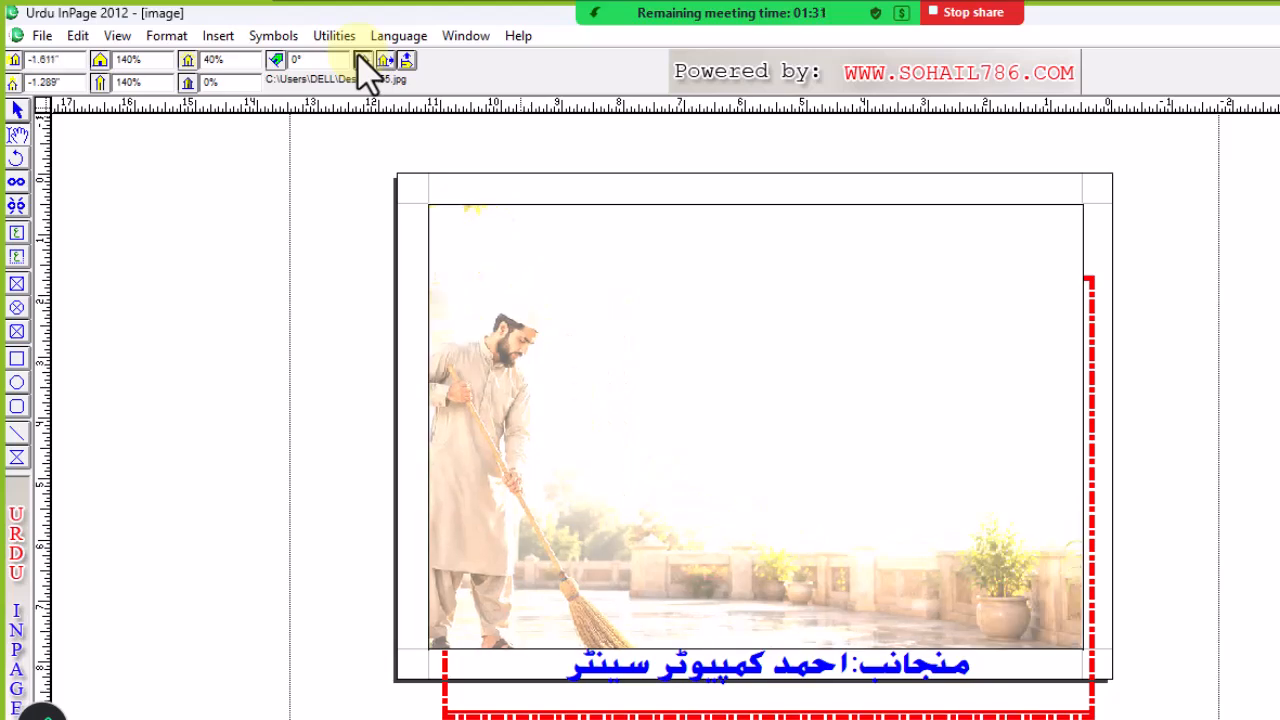
{"action": "left_click_drag", "start_coordinate": [817, 480], "coordinate": [914, 380]}
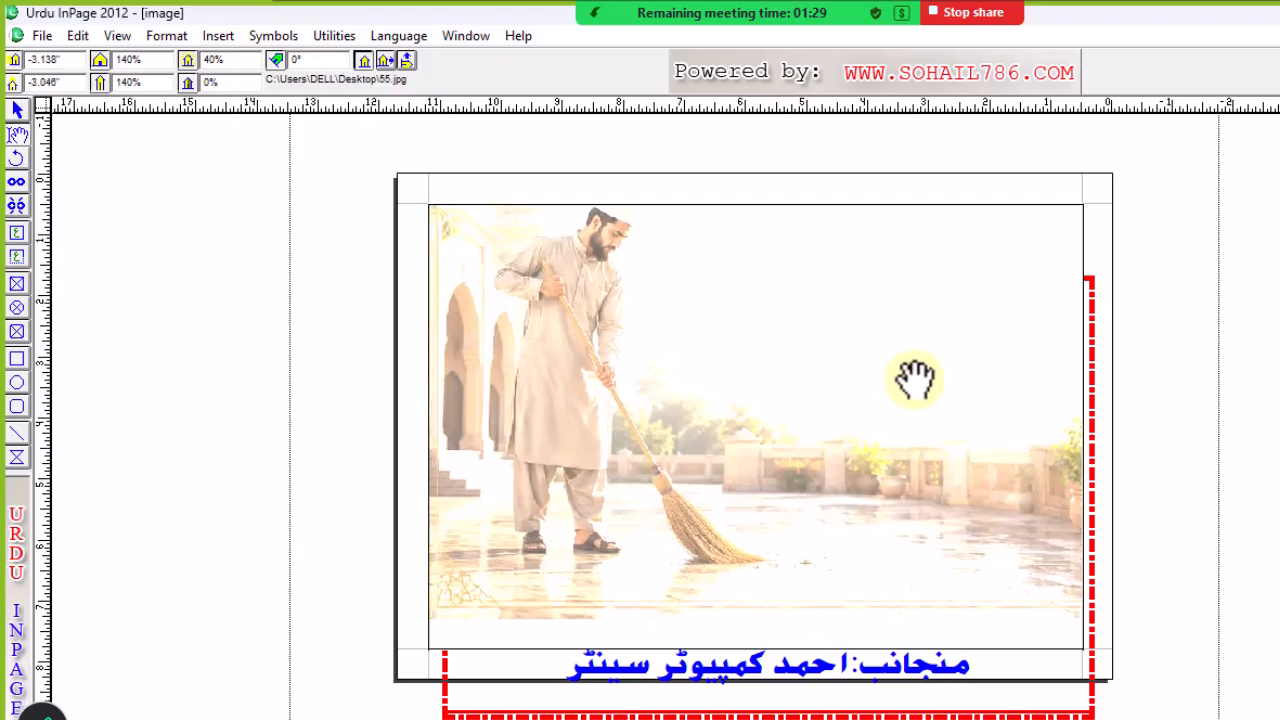
{"action": "left_click", "coordinate": [392, 60]}
{"action": "left_click_drag", "start_coordinate": [629, 463], "coordinate": [737, 491]}
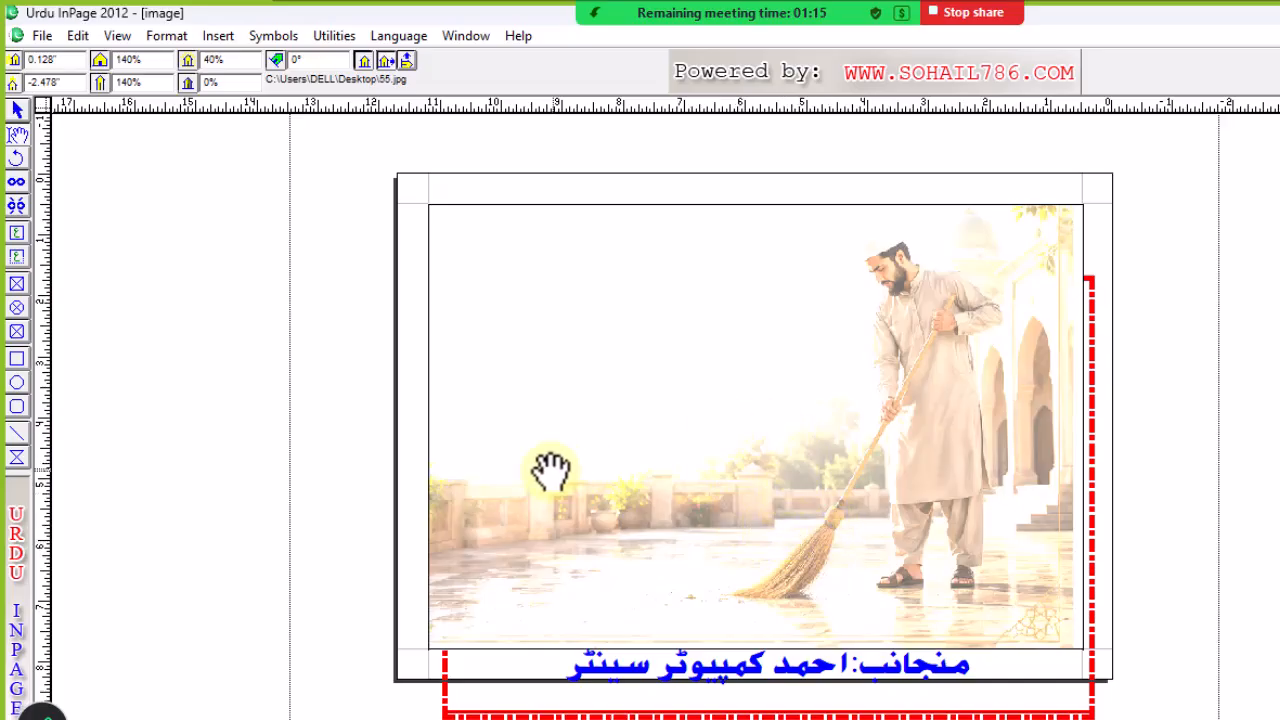
Try flipping the sweeping-man picture vertically within its picture box, and restore its upright orientation.
{"action": "left_click", "coordinate": [409, 59]}
{"action": "left_click_drag", "start_coordinate": [772, 487], "coordinate": [762, 452]}
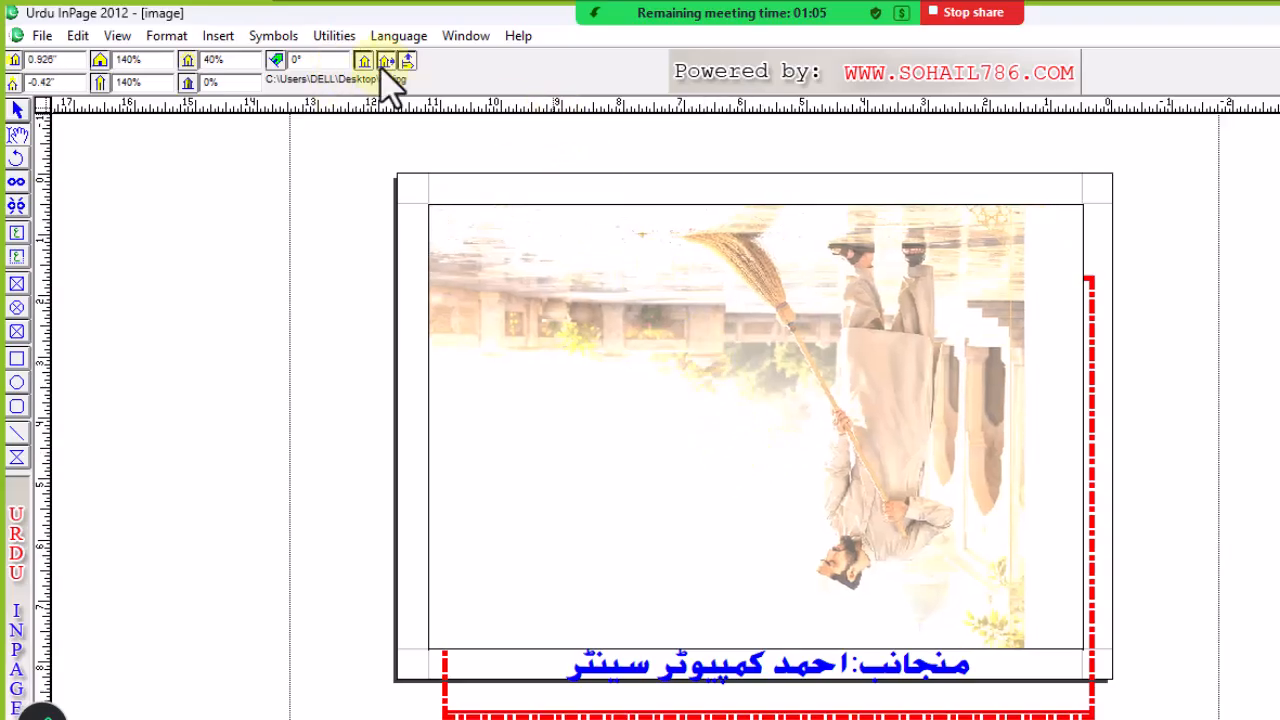
{"action": "left_click", "coordinate": [409, 60]}
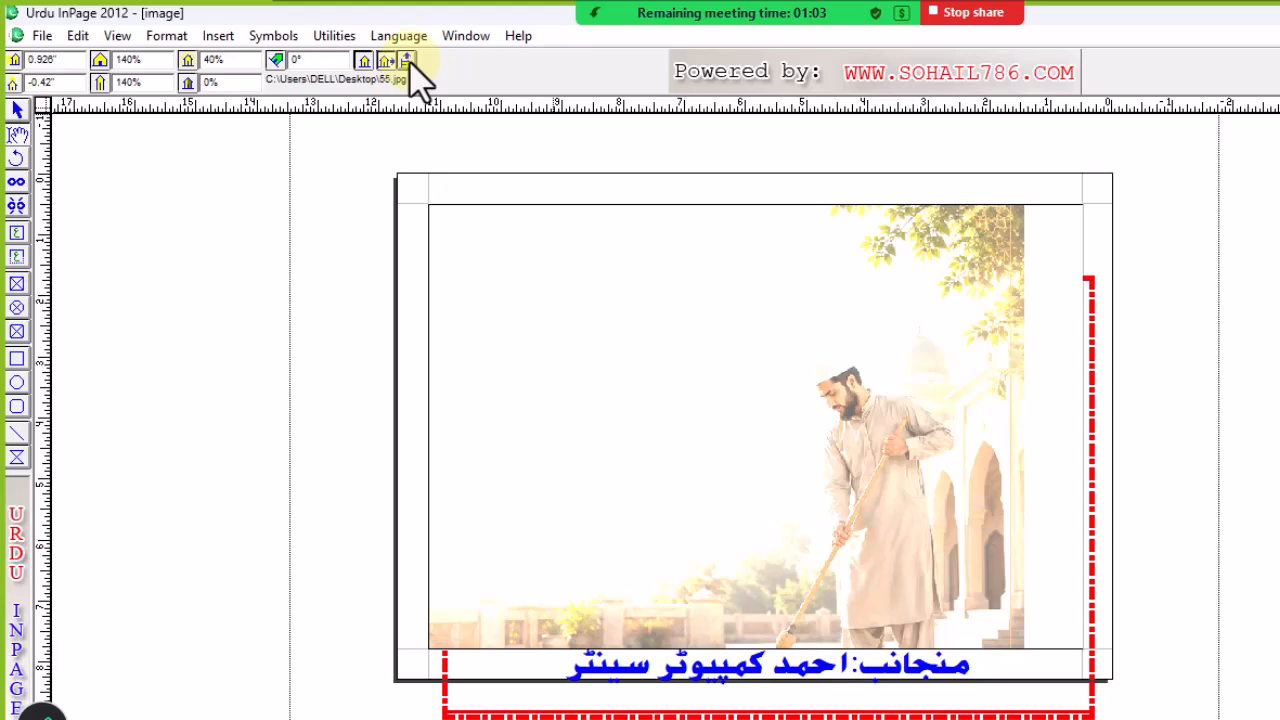
Remove the horizontal flip from the sweeping-man picture and pan the image so it fills its picture box.
{"action": "left_click", "coordinate": [387, 61]}
{"action": "left_click_drag", "start_coordinate": [826, 514], "coordinate": [863, 386]}
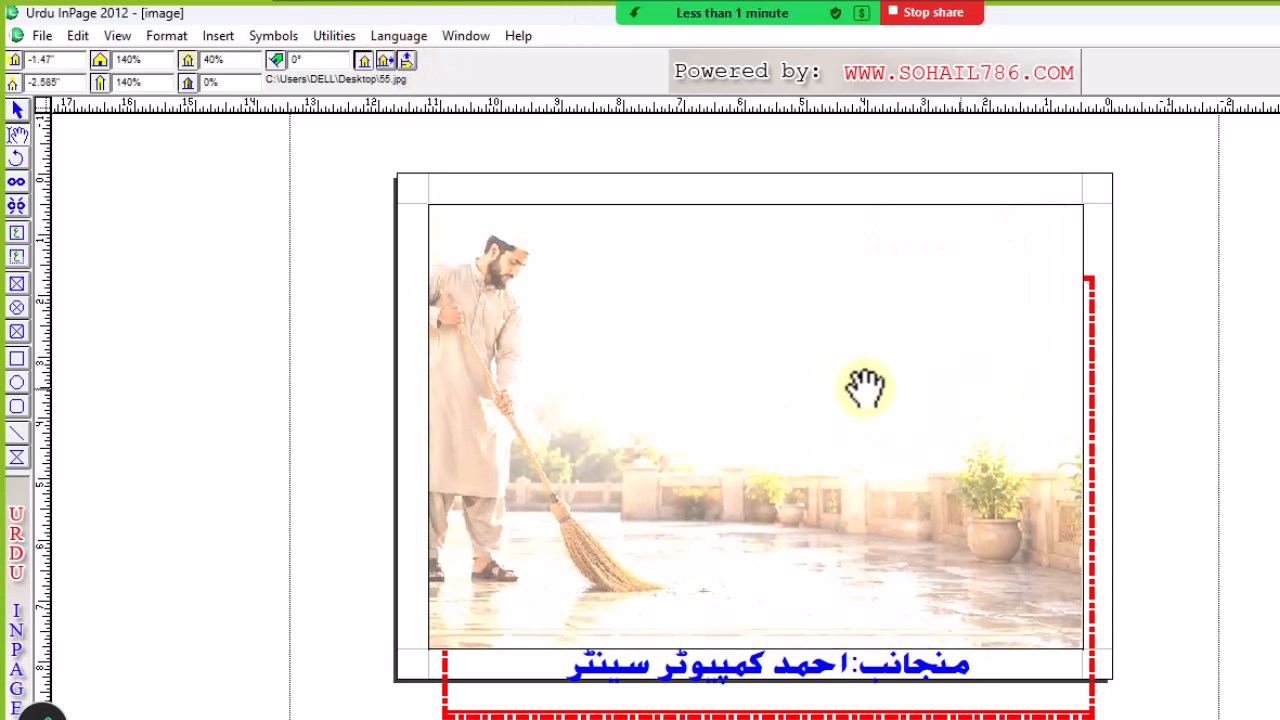
{"action": "left_click", "coordinate": [368, 61]}
{"action": "left_click_drag", "start_coordinate": [608, 377], "coordinate": [718, 377]}
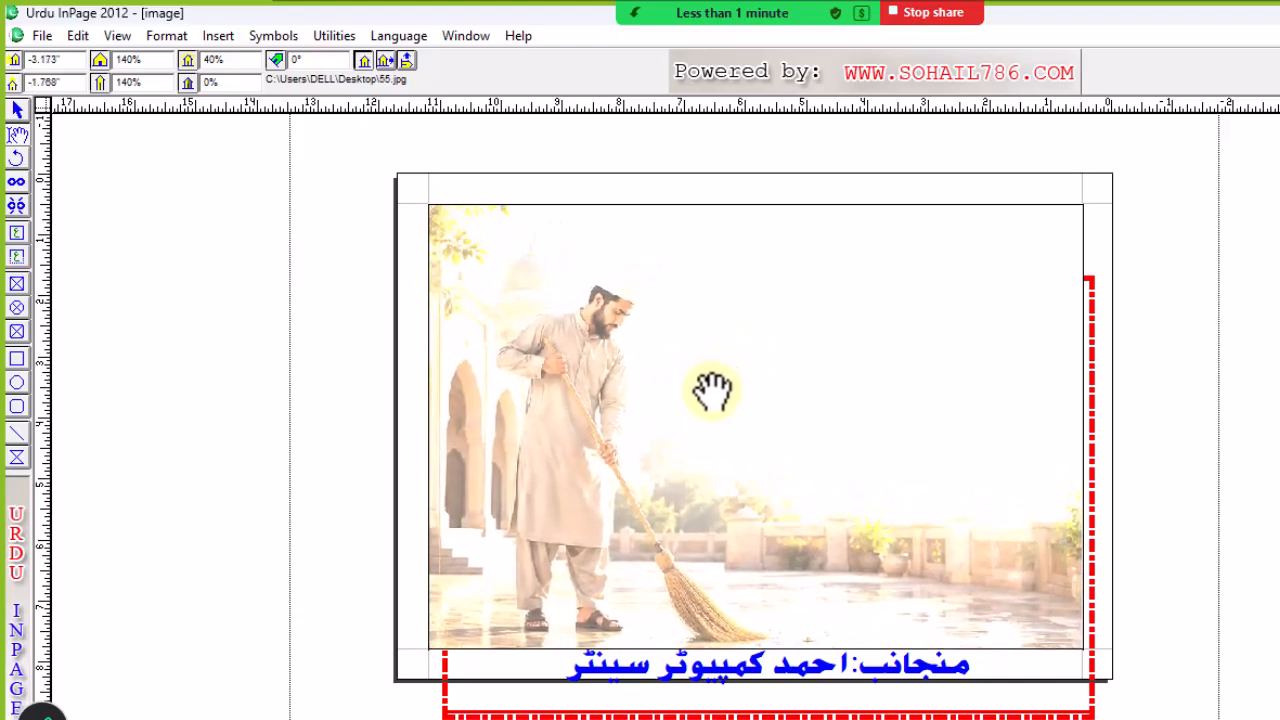
Undo the last move of the red-bordered text frame so it covers the sweeping-man picture, and deselect it.
{"action": "left_click", "coordinate": [672, 690]}
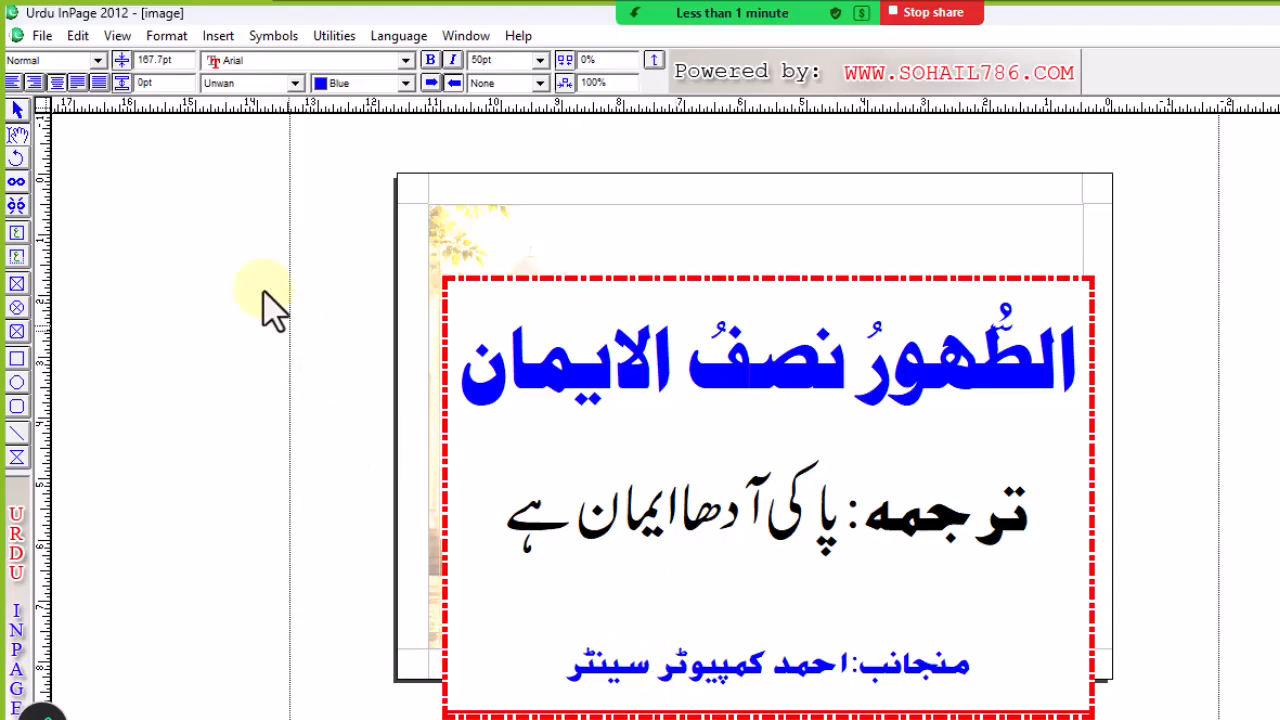
{"action": "left_click", "coordinate": [18, 109]}
{"action": "left_click", "coordinate": [757, 543]}
{"action": "key", "text": "ctrl+z"}
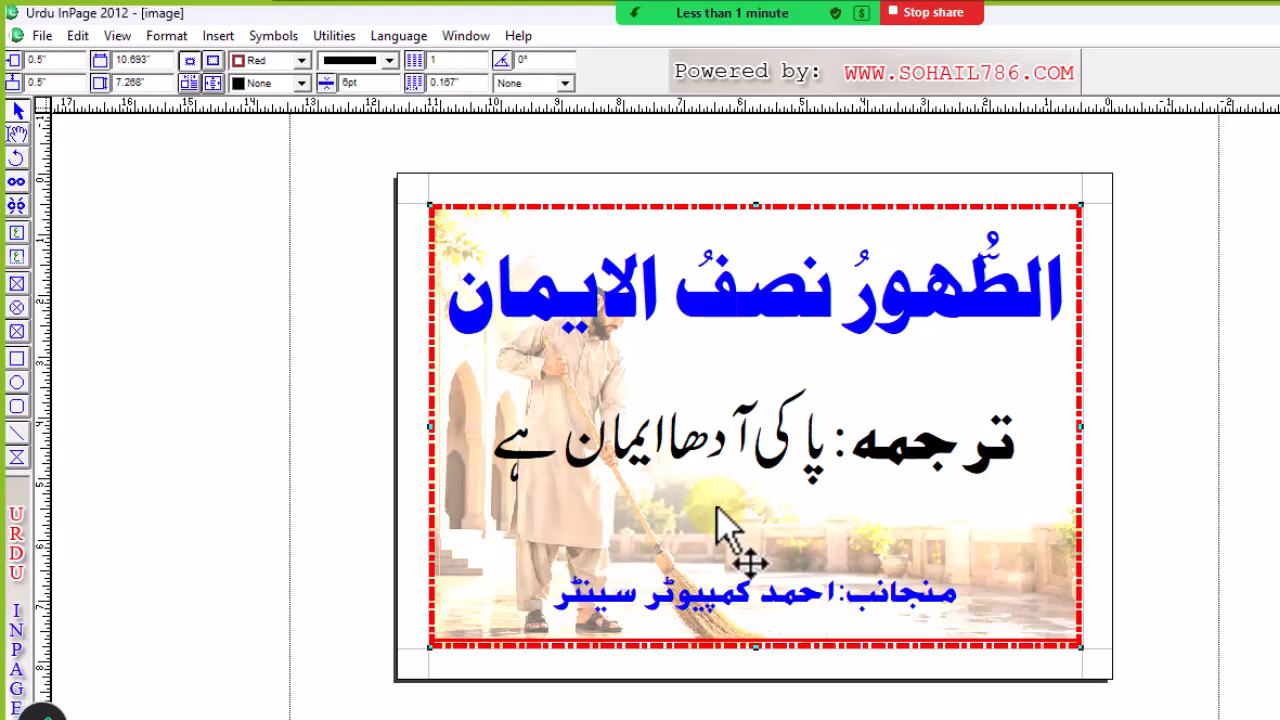
{"action": "left_click", "coordinate": [376, 525]}
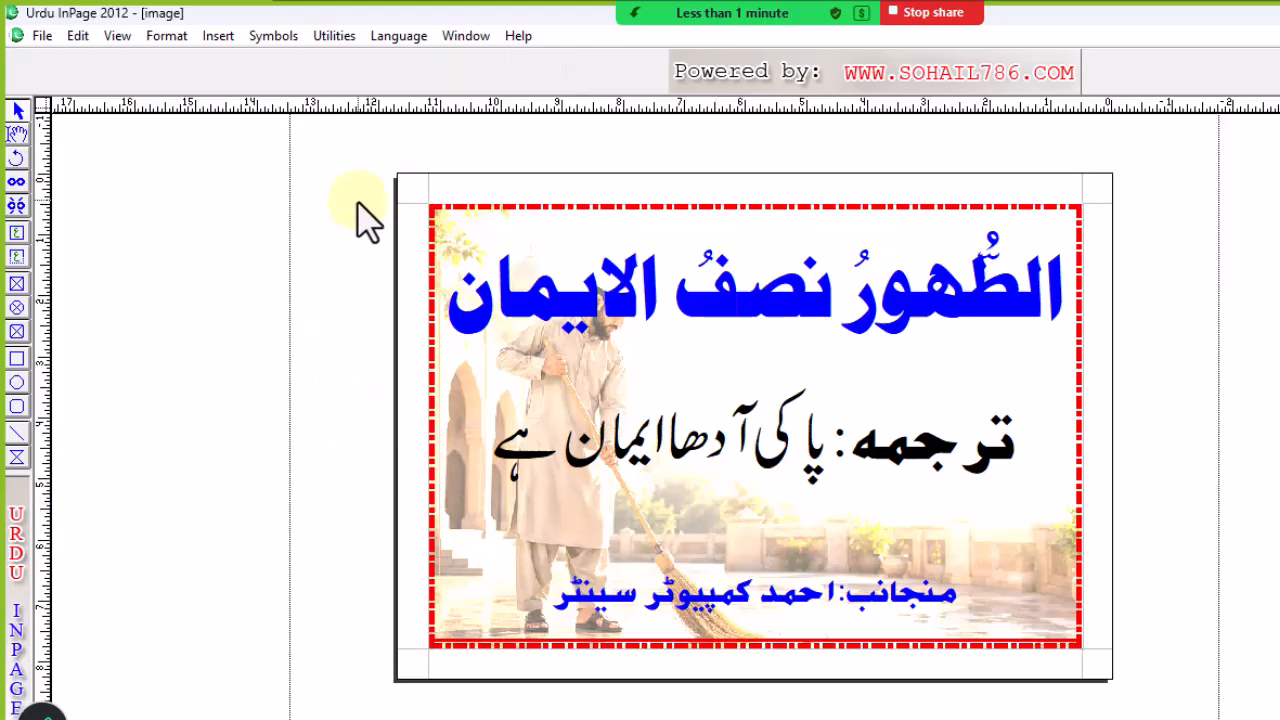
{"action": "left_click_drag", "start_coordinate": [363, 175], "coordinate": [1180, 645]}
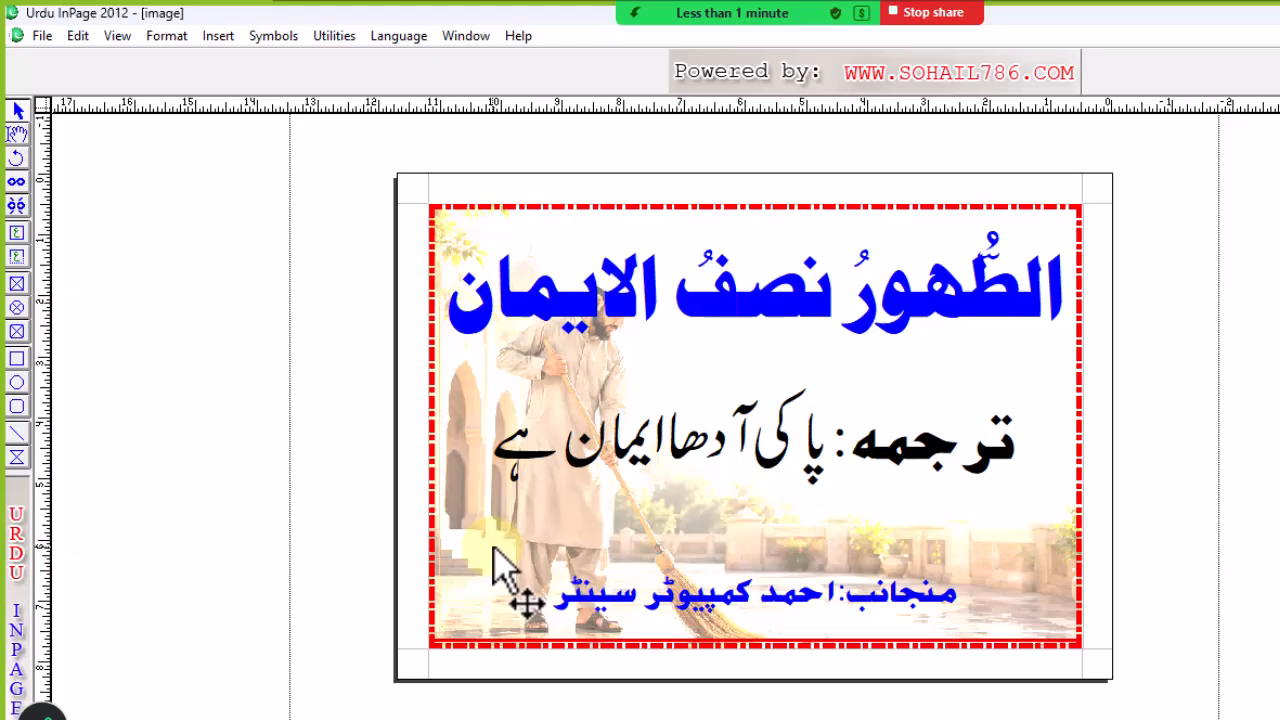
Capture a screen snip of the finished sweeping-man page with its red border.
{"action": "key", "text": "super+shift+s"}
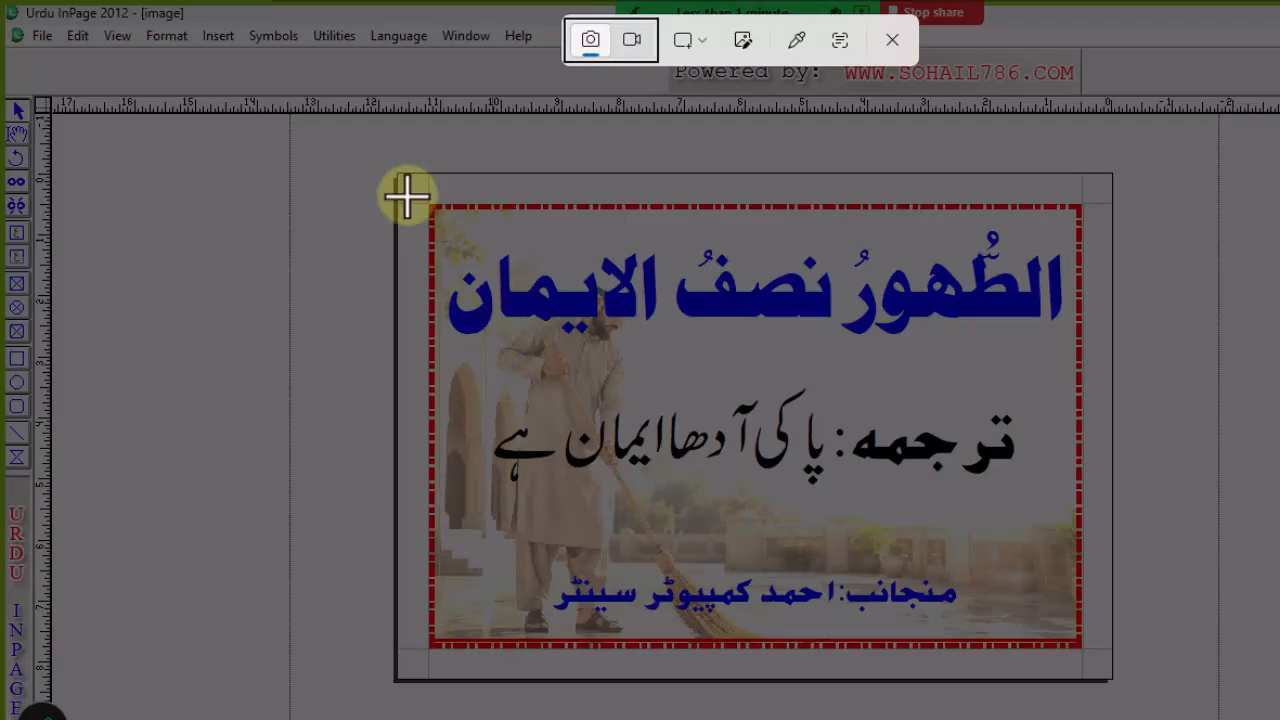
{"action": "left_click_drag", "start_coordinate": [410, 188], "coordinate": [1107, 656]}
{"action": "left_click_drag", "start_coordinate": [959, 568], "coordinate": [949, 570]}
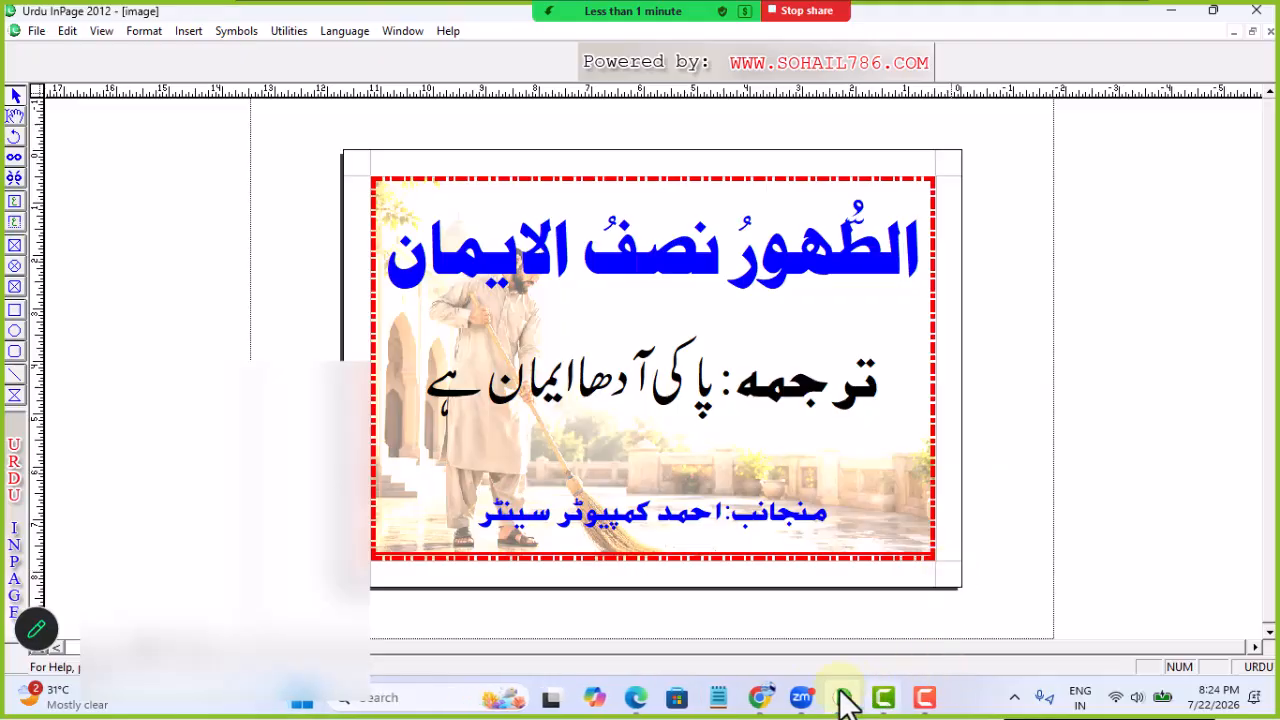
{"action": "left_click", "coordinate": [762, 697]}
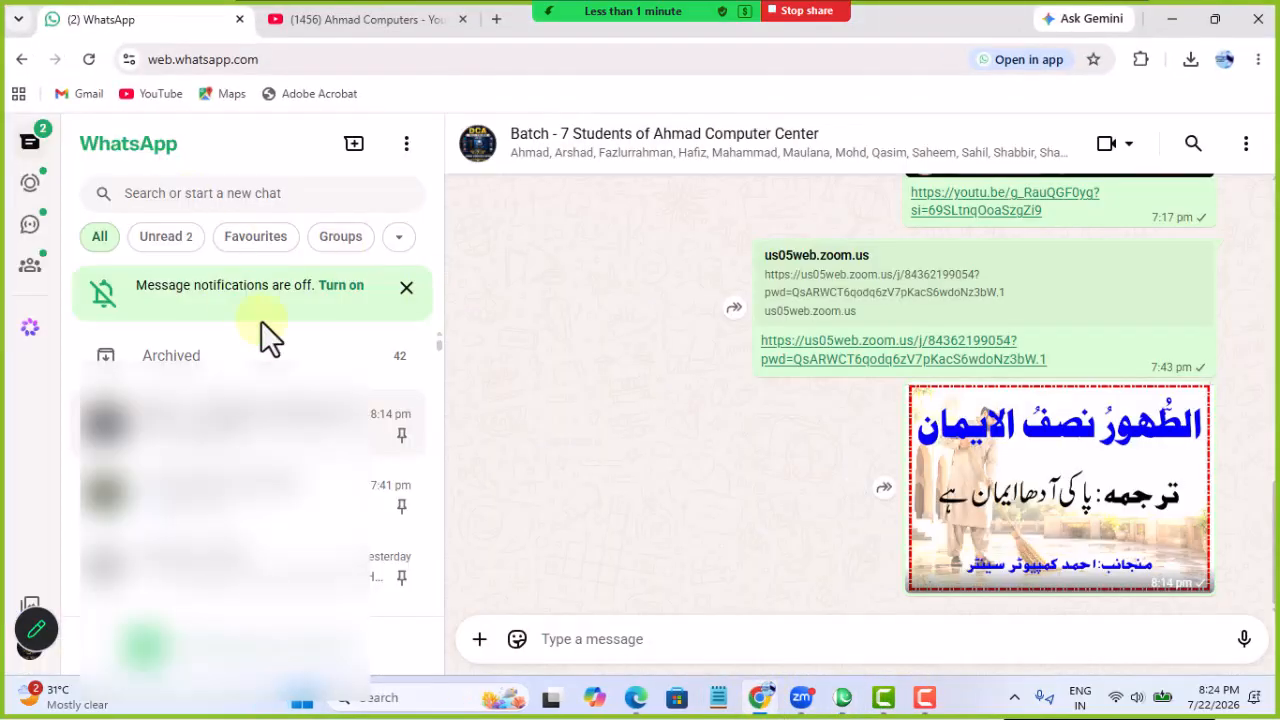
{"action": "left_click", "coordinate": [479, 639]}
{"action": "left_click", "coordinate": [472, 363]}
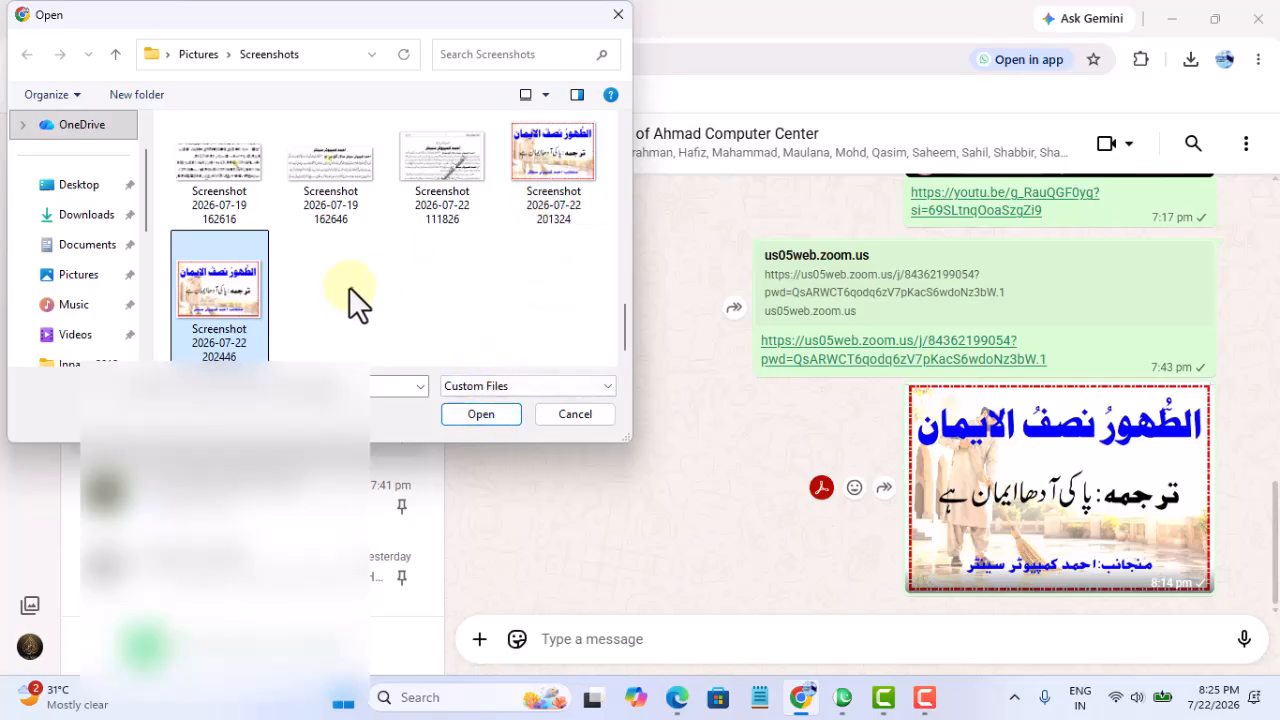
{"action": "scroll", "coordinate": [349, 289], "scroll_direction": "up", "scroll_amount": 1}
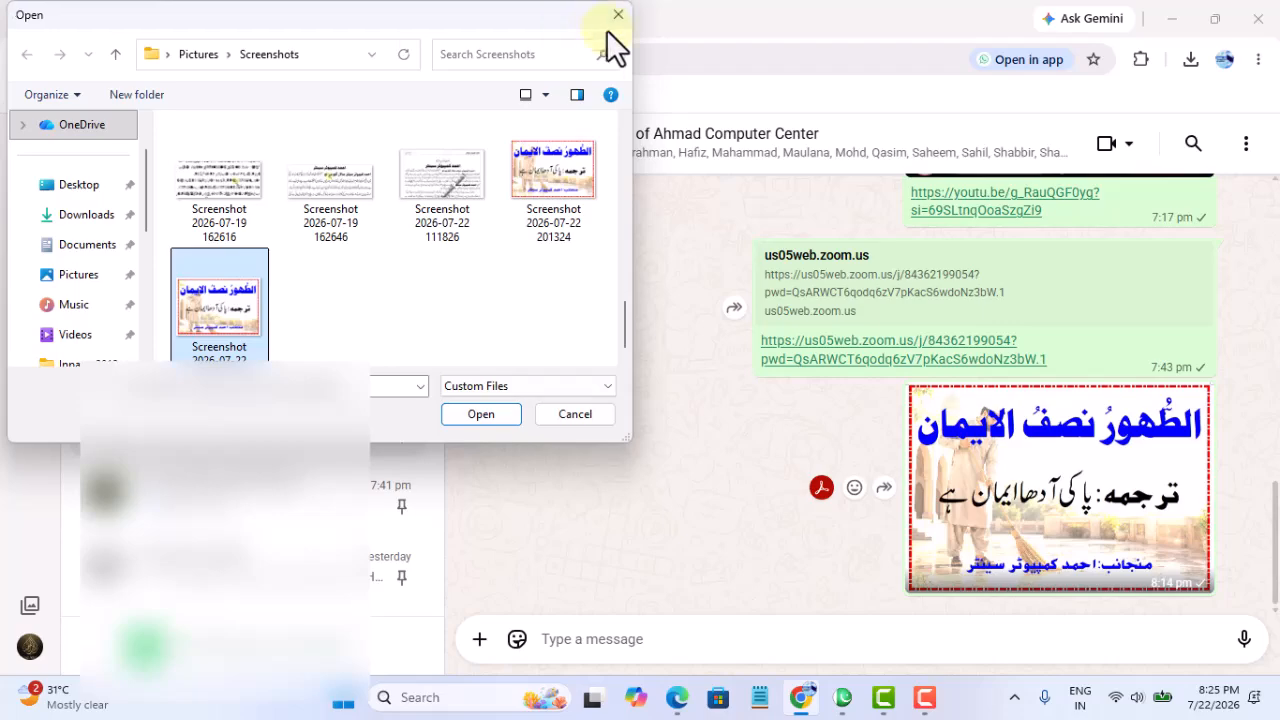
{"action": "left_click", "coordinate": [616, 16]}
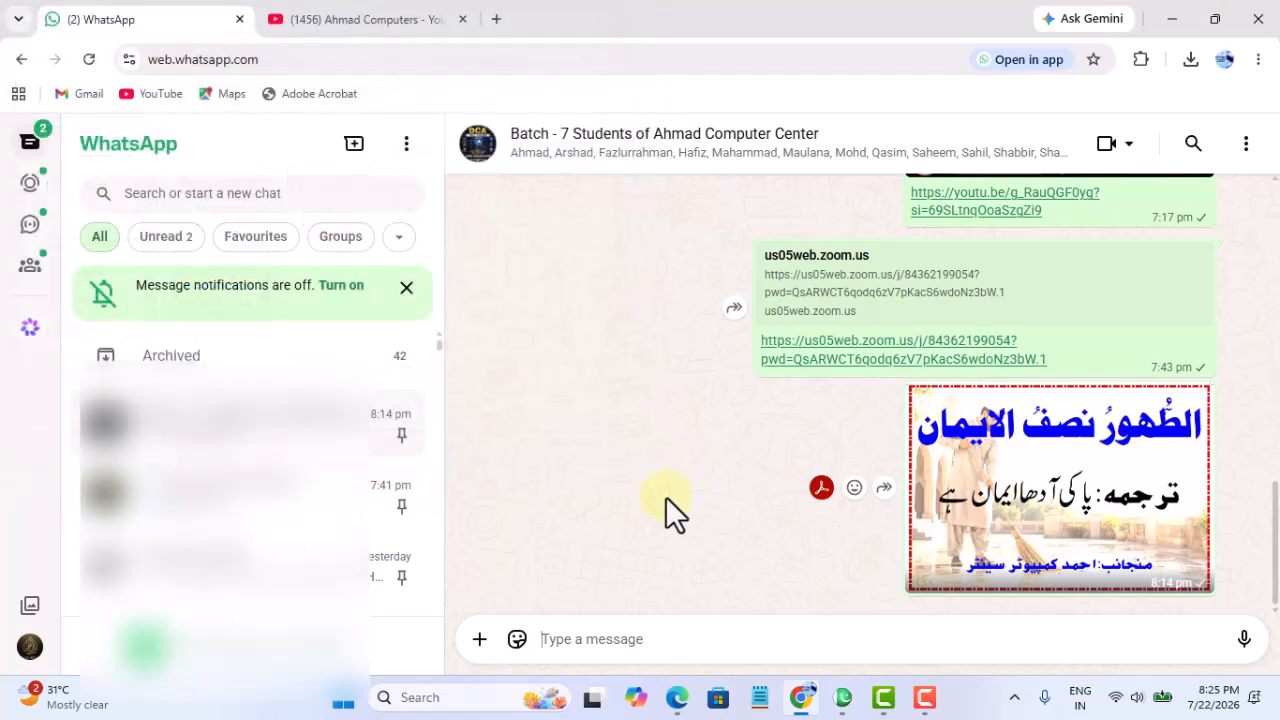
Switch back to InPage, go to page 2 with the handshake picture, and capture a screen snip of its blue-bordered design.
{"action": "left_click", "coordinate": [843, 697]}
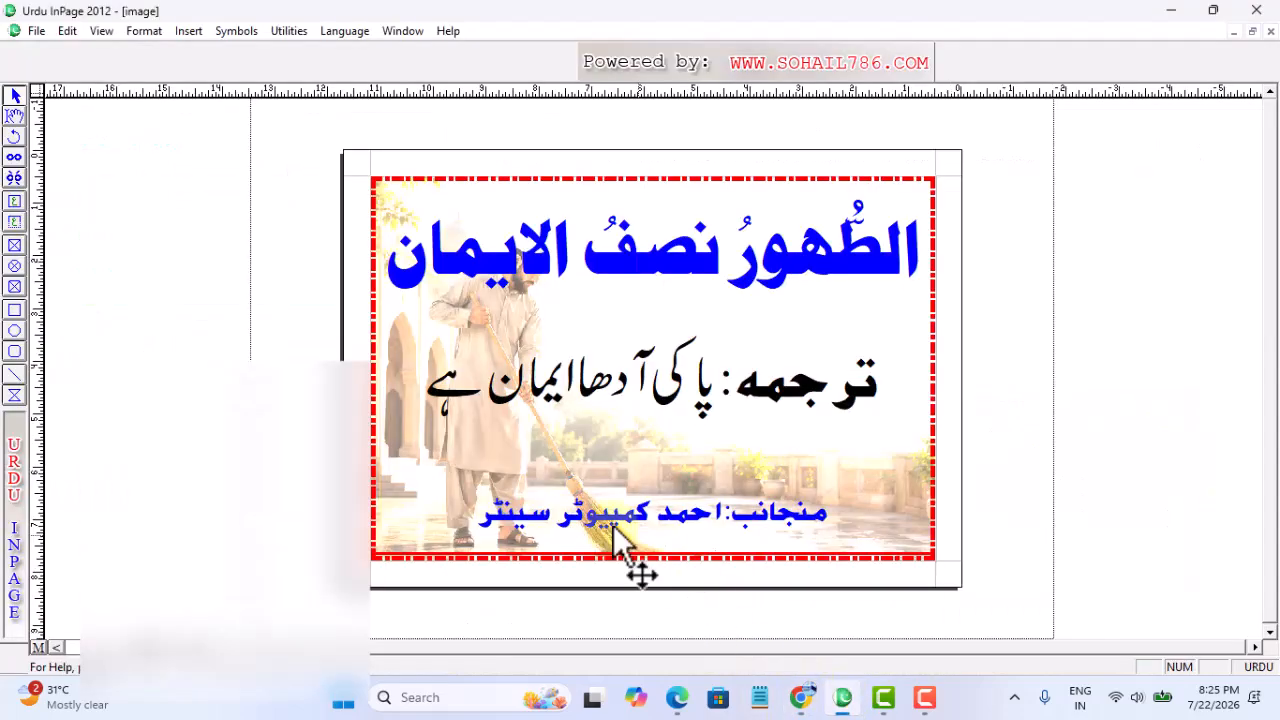
{"action": "left_click", "coordinate": [56, 646]}
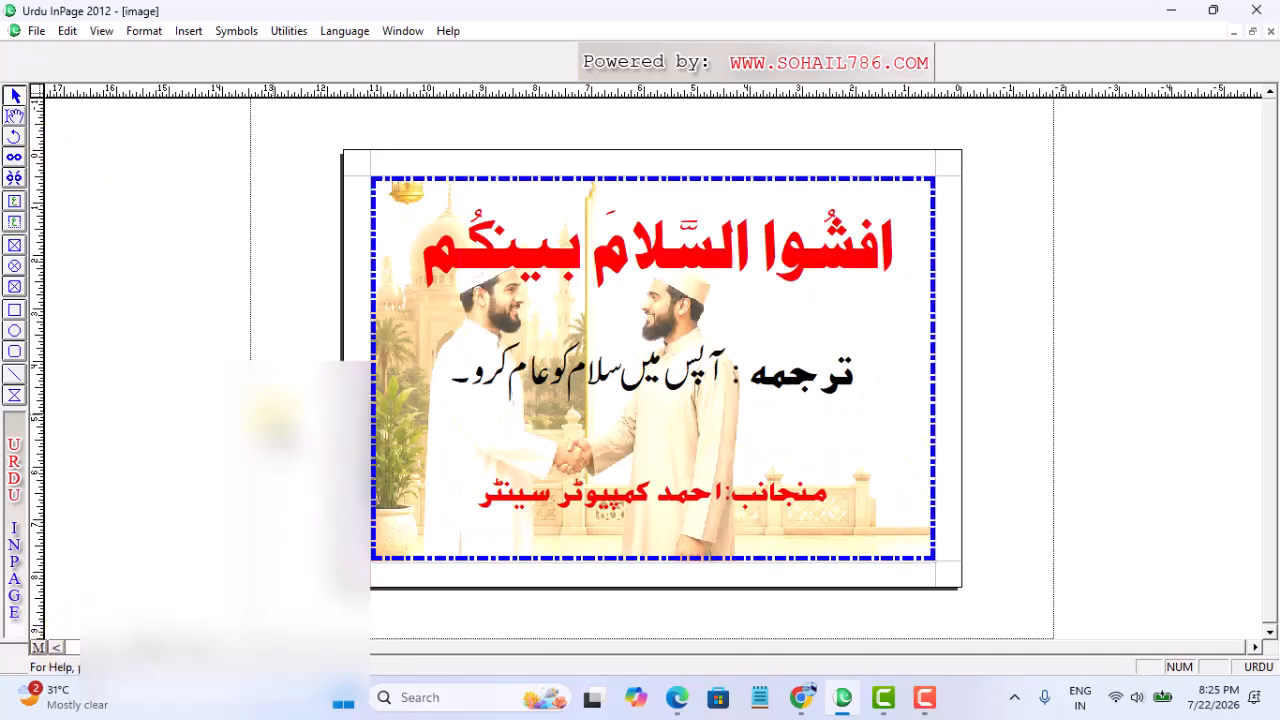
{"action": "key", "text": "super+shift+s"}
{"action": "left_click_drag", "start_coordinate": [359, 170], "coordinate": [947, 565]}
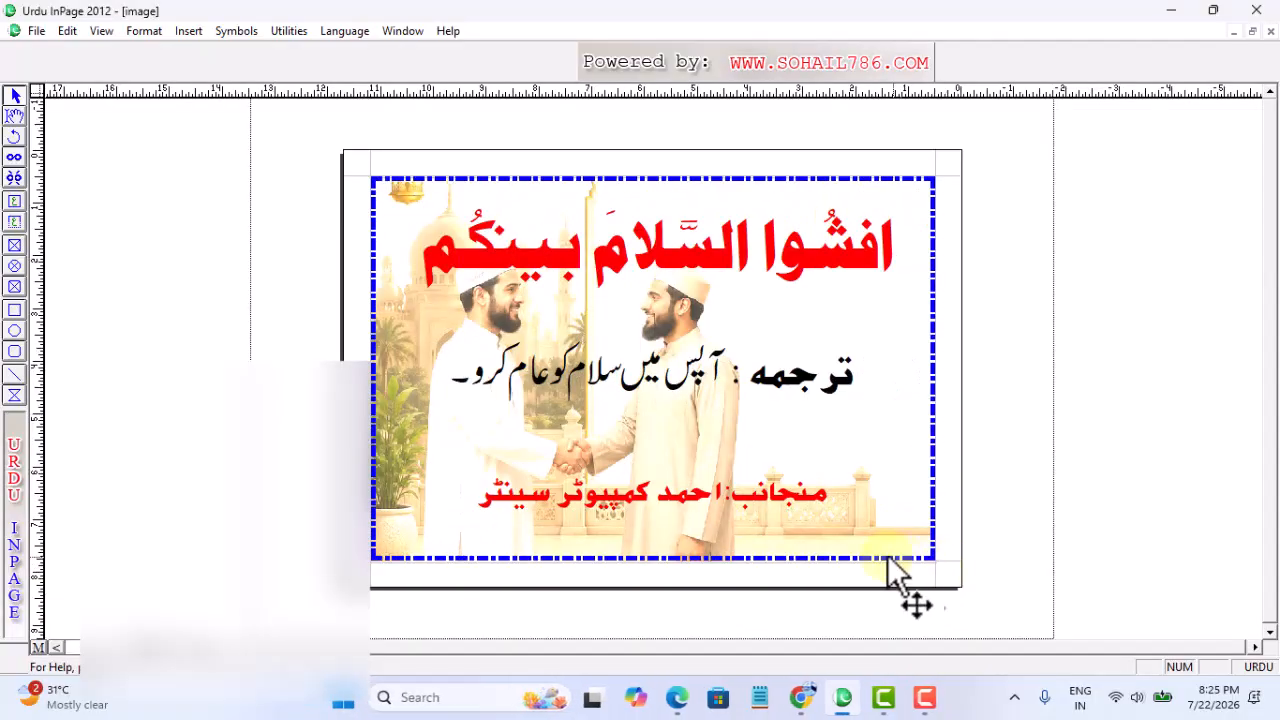
Switch to WhatsApp Web and send the new page 2 screenshot from the Screenshots folder to the Batch - 7 students group.
{"action": "left_click", "coordinate": [801, 697]}
{"action": "left_click", "coordinate": [479, 639]}
{"action": "left_click", "coordinate": [463, 395]}
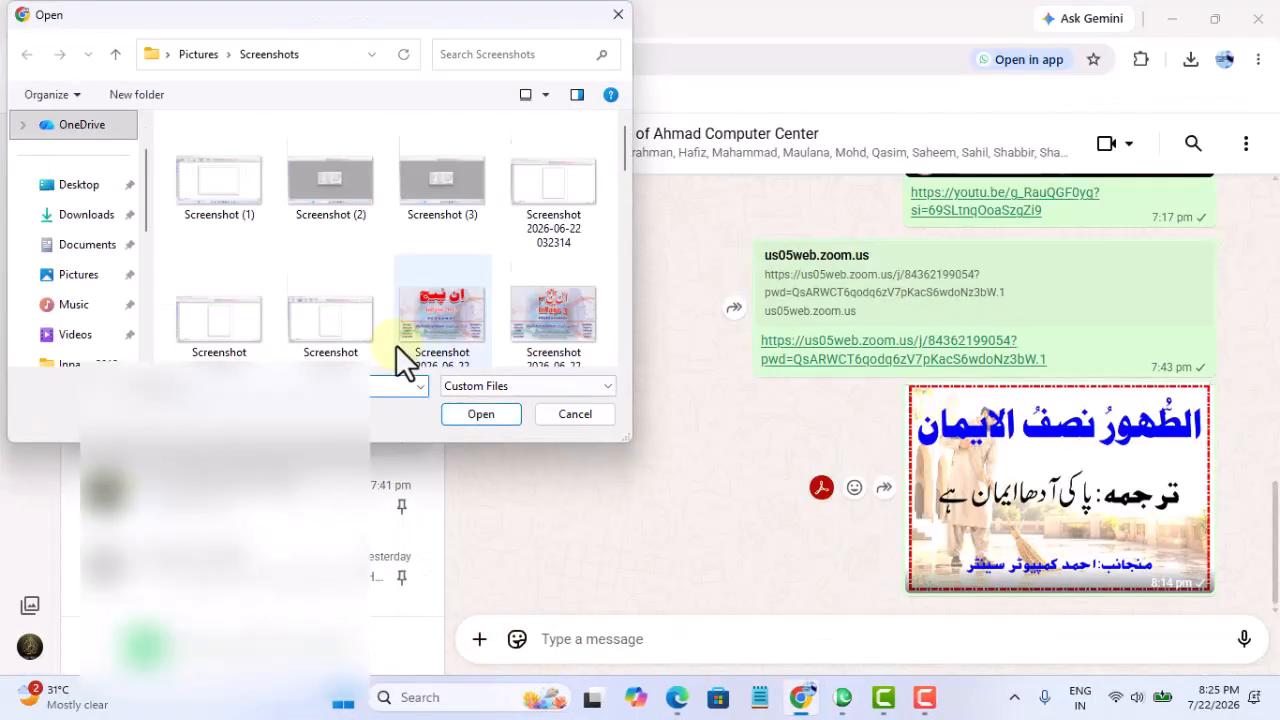
{"action": "scroll", "coordinate": [409, 354], "scroll_direction": "down", "scroll_amount": 5}
{"action": "left_click", "coordinate": [350, 310]}
{"action": "left_click", "coordinate": [500, 416]}
{"action": "left_click", "coordinate": [1236, 628]}
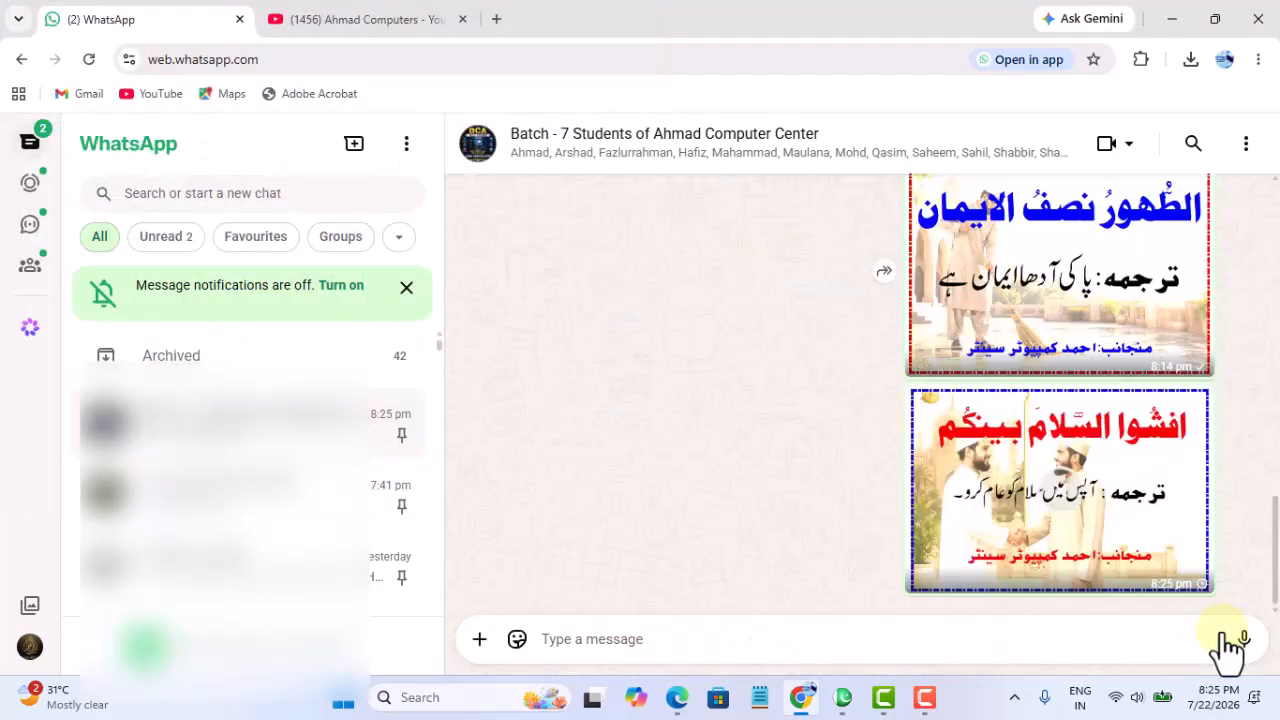
Switch back to InPage and examine the translation line and the red Arabic heading on page 2 up close.
{"action": "left_click", "coordinate": [1171, 19]}
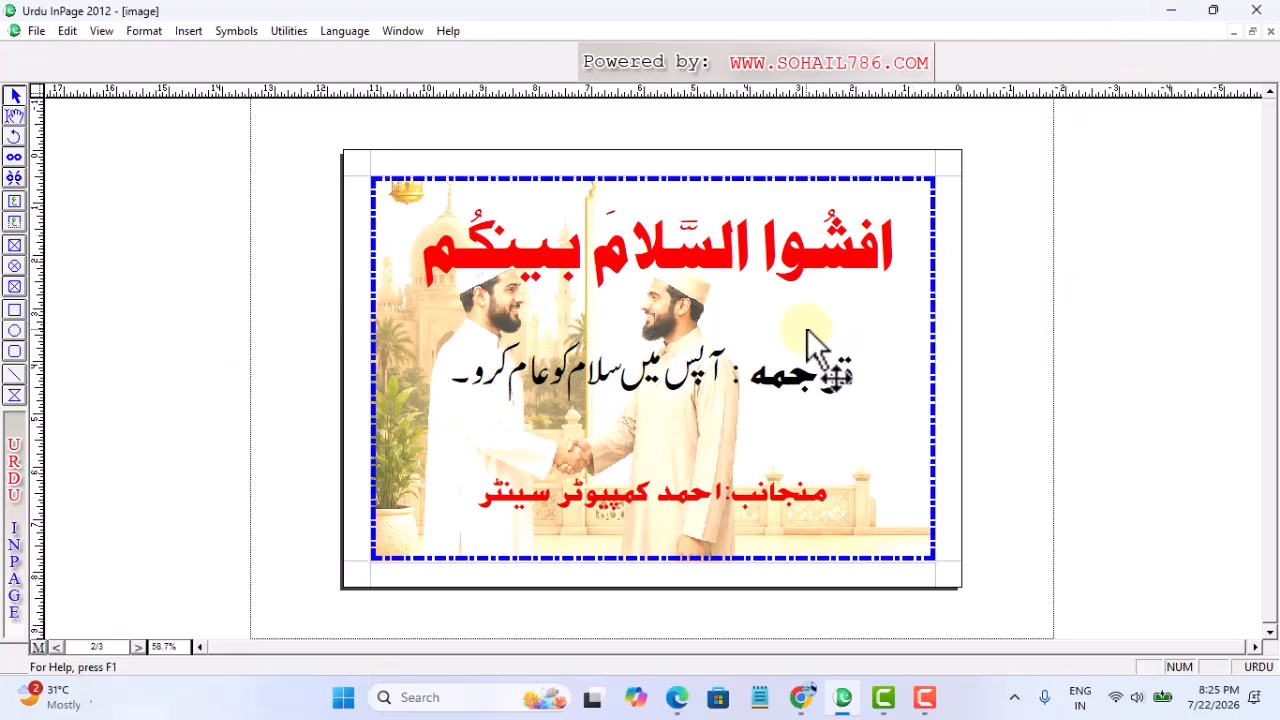
{"action": "left_click", "coordinate": [740, 352], "text": "ctrl"}
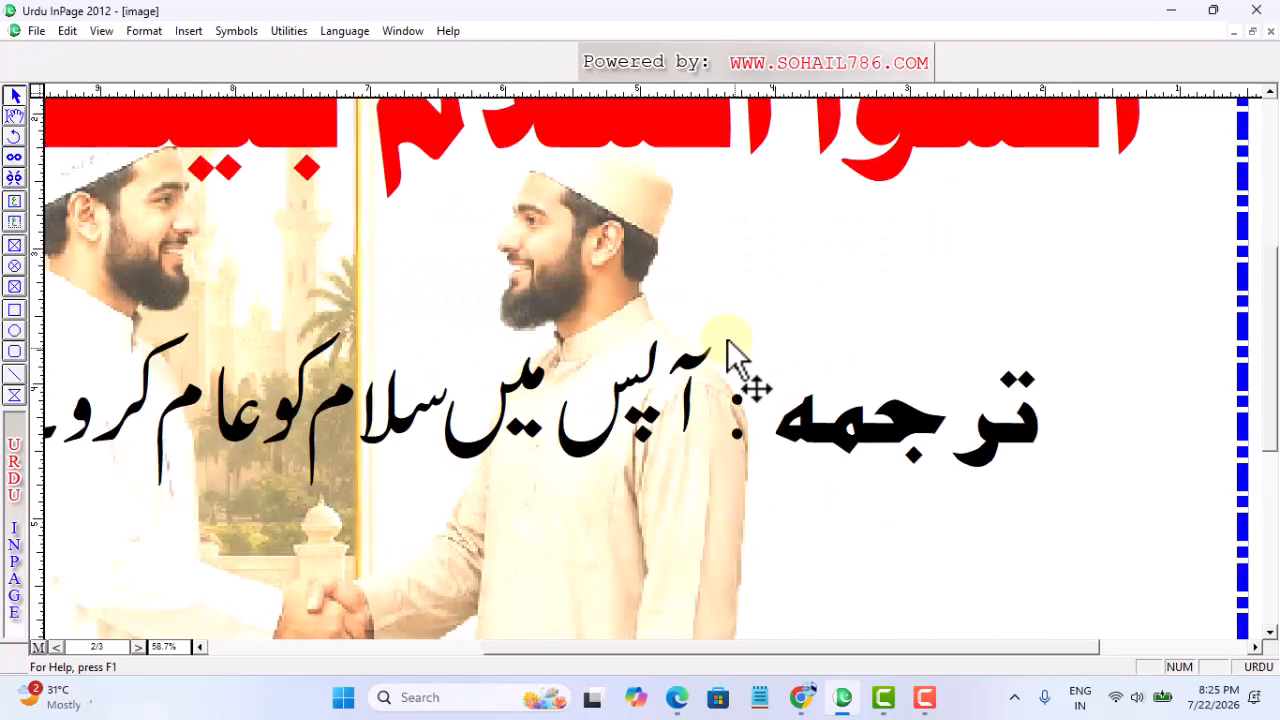
{"action": "left_click", "coordinate": [729, 343], "text": "ctrl+alt"}
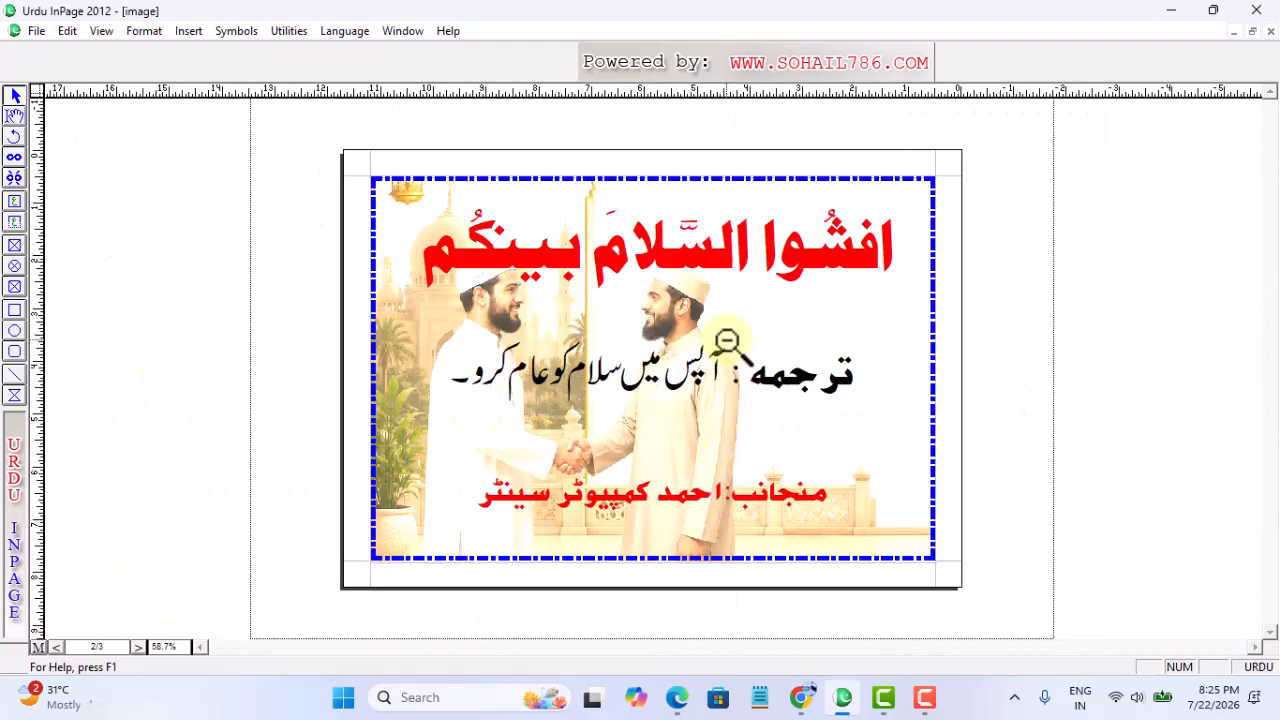
{"action": "left_click", "coordinate": [724, 254], "text": "ctrl"}
{"action": "left_click", "coordinate": [724, 256], "text": "ctrl+alt"}
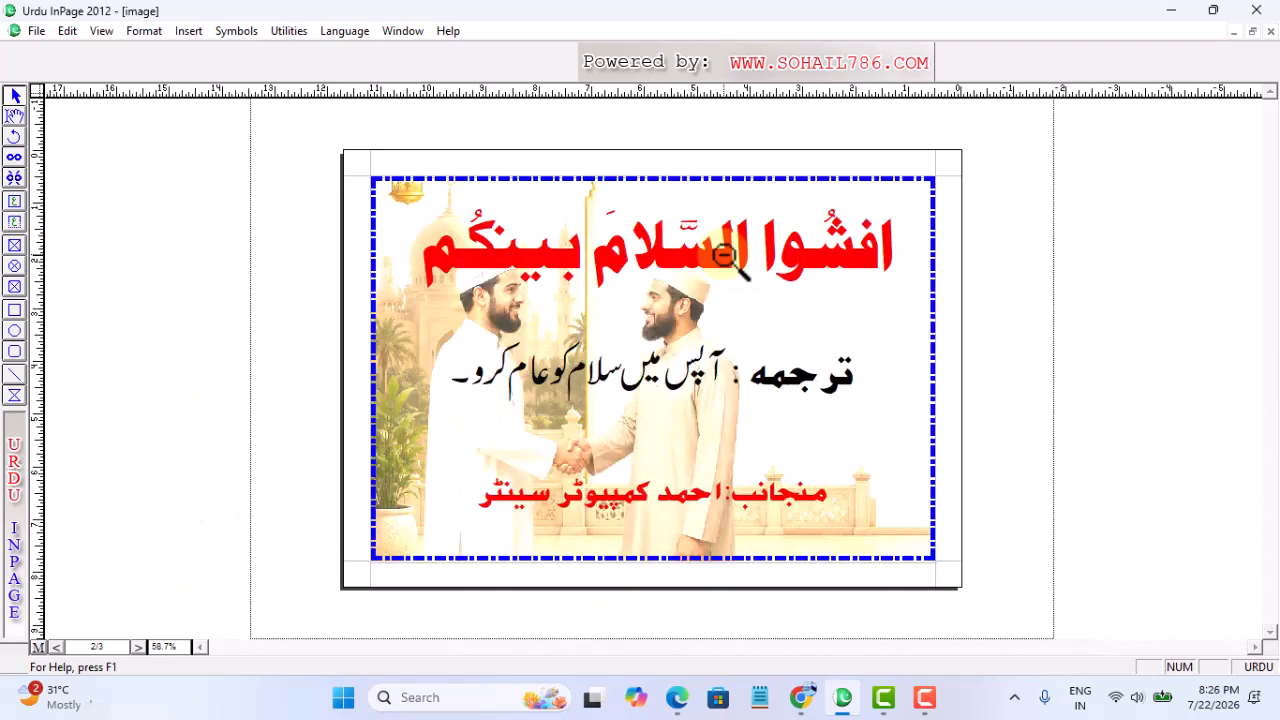
Switch to the Ahmad Computers channel on YouTube and look through its Shorts.
{"action": "left_click", "coordinate": [1170, 10]}
{"action": "scroll", "coordinate": [548, 435], "scroll_direction": "up", "scroll_amount": 4}
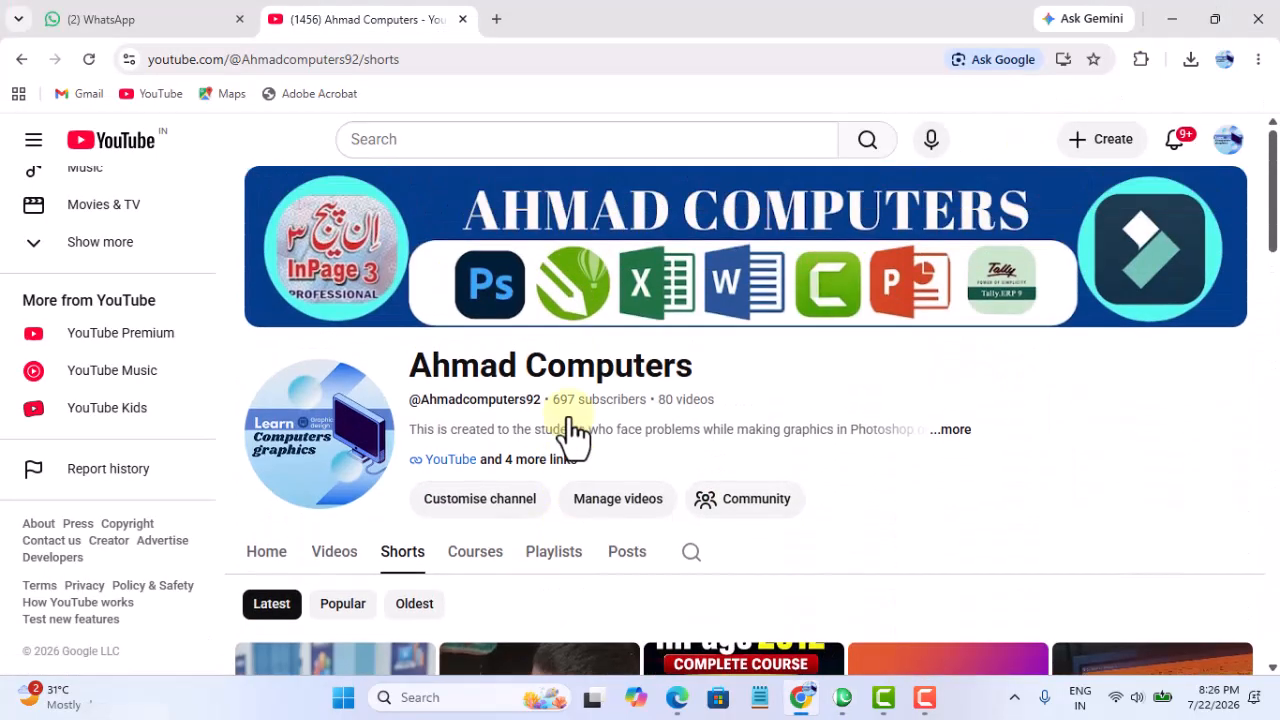
{"action": "scroll", "coordinate": [639, 408], "scroll_direction": "down", "scroll_amount": 4}
{"action": "scroll", "coordinate": [640, 408], "scroll_direction": "down", "scroll_amount": 5}
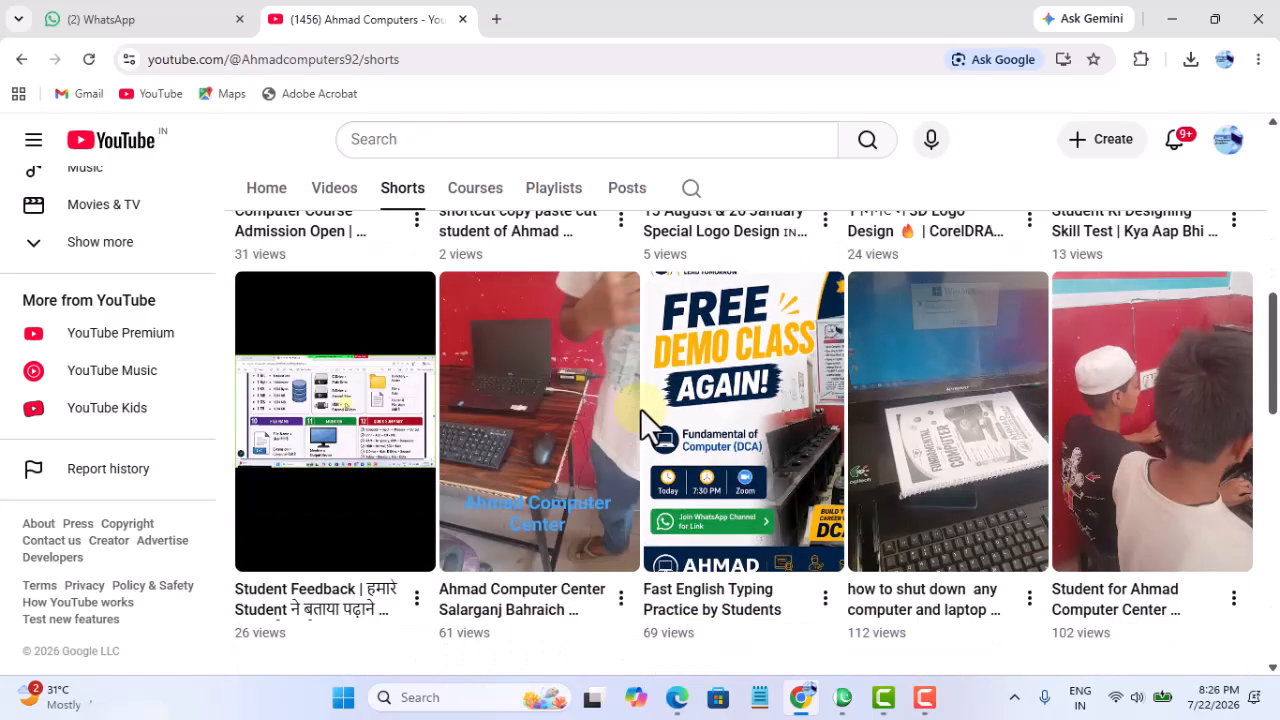
{"action": "scroll", "coordinate": [640, 408], "scroll_direction": "up", "scroll_amount": 8}
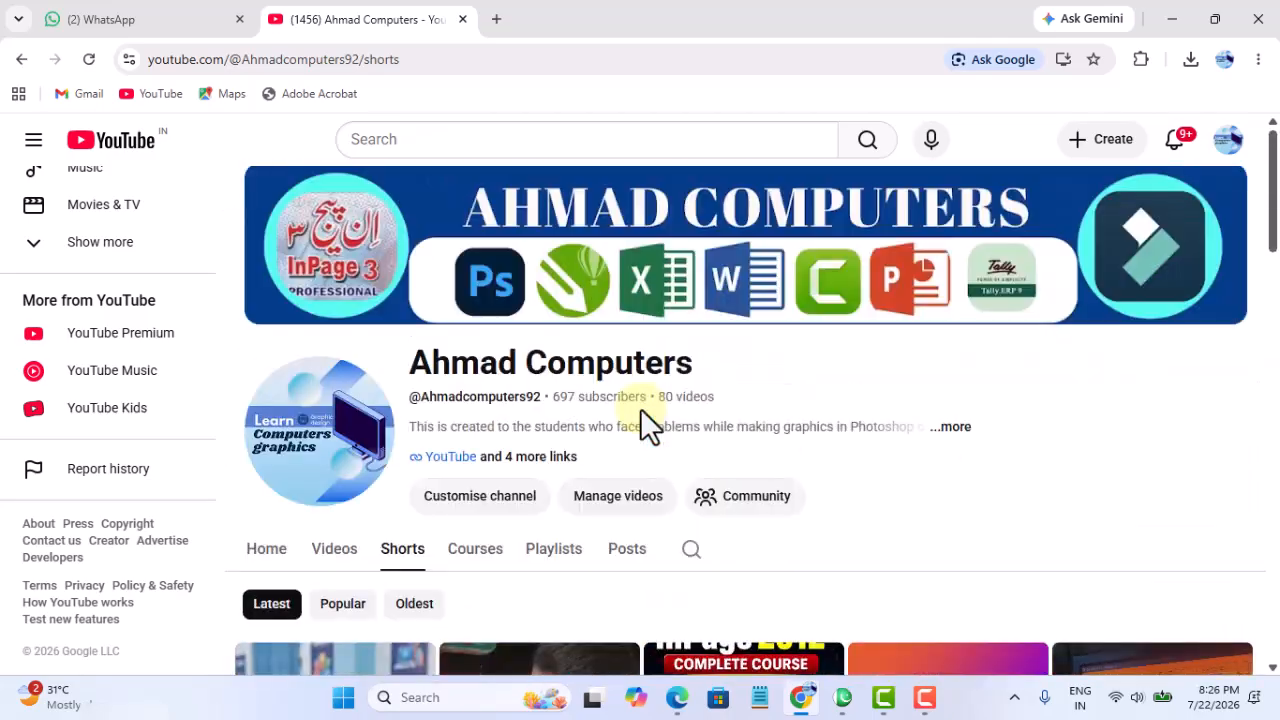
Open the channel's full "InPage 2012 Complete Course (Hindi/Urdu)" playlist and look through its lessons.
{"action": "left_click", "coordinate": [549, 562]}
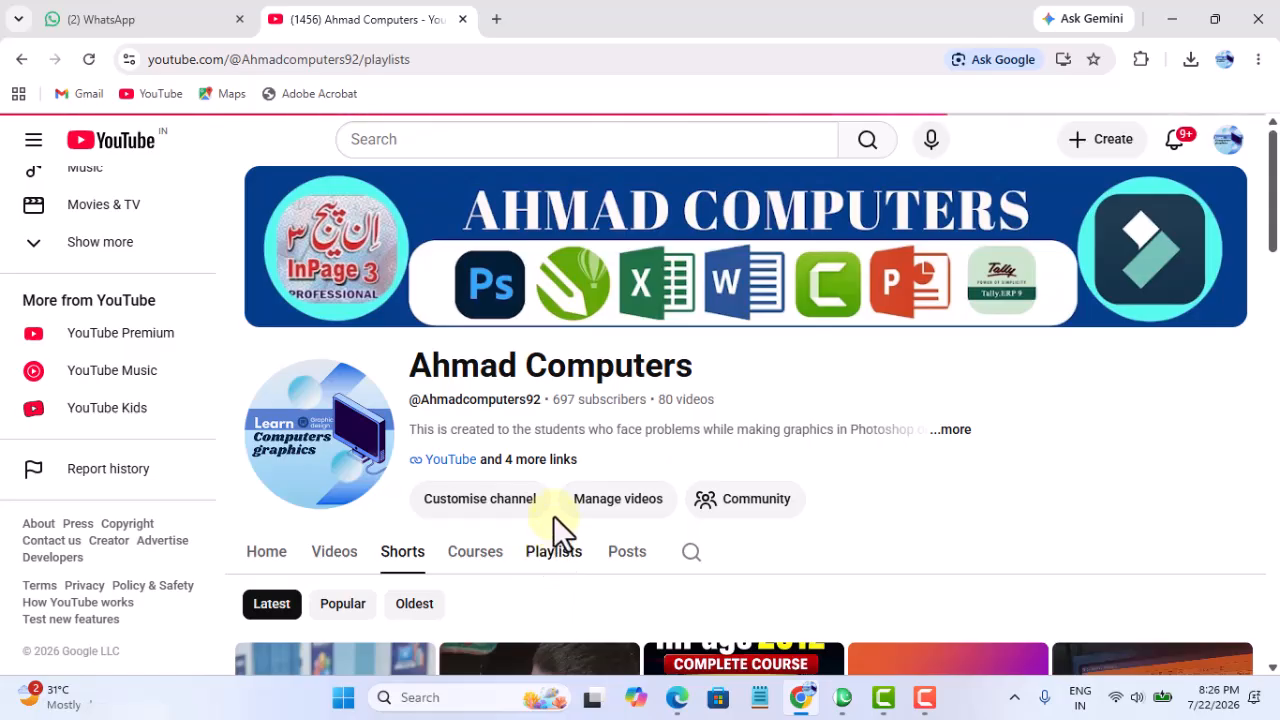
{"action": "scroll", "coordinate": [580, 482], "scroll_direction": "down", "scroll_amount": 3}
{"action": "scroll", "coordinate": [566, 429], "scroll_direction": "down", "scroll_amount": 3}
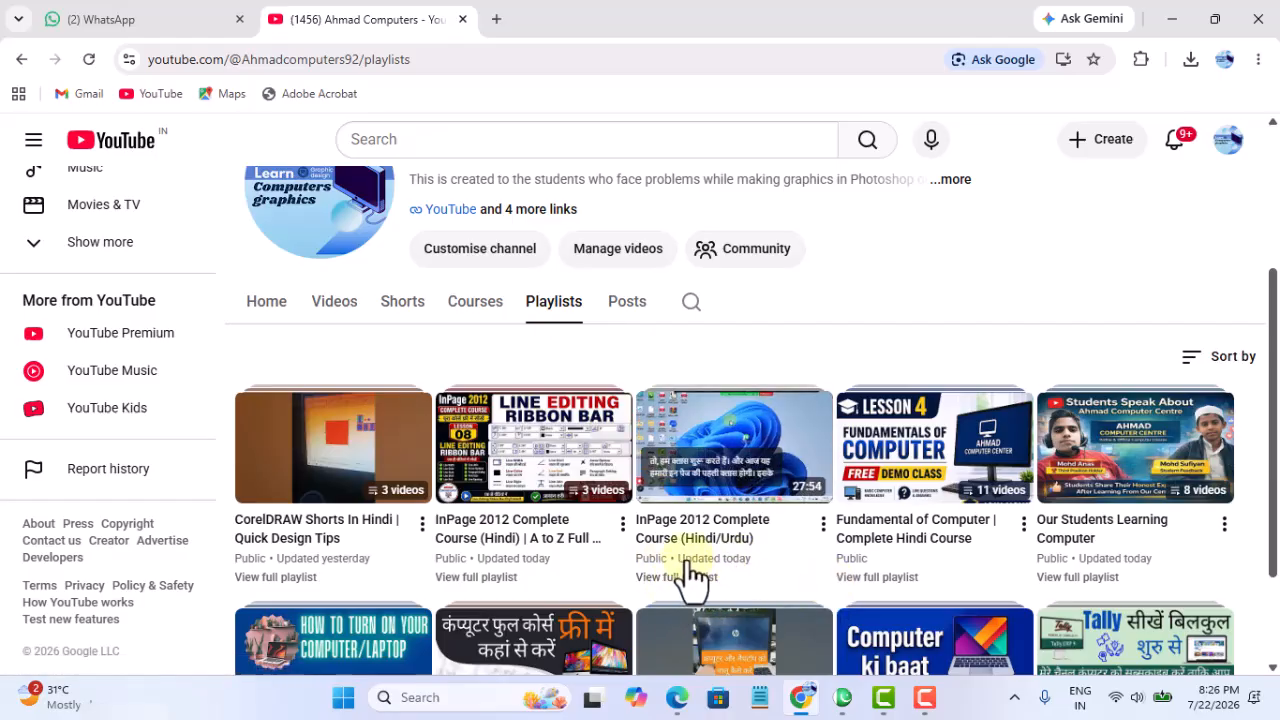
{"action": "left_click", "coordinate": [690, 580]}
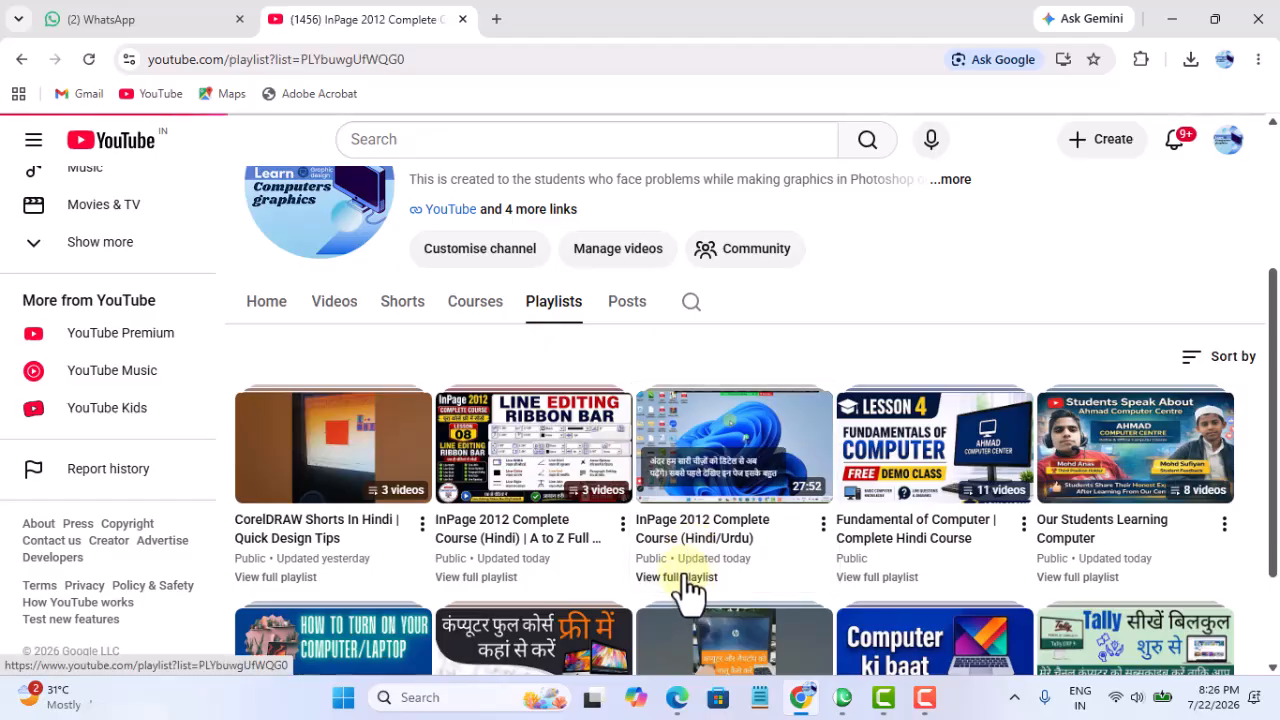
{"action": "scroll", "coordinate": [705, 540], "scroll_direction": "down", "scroll_amount": 5}
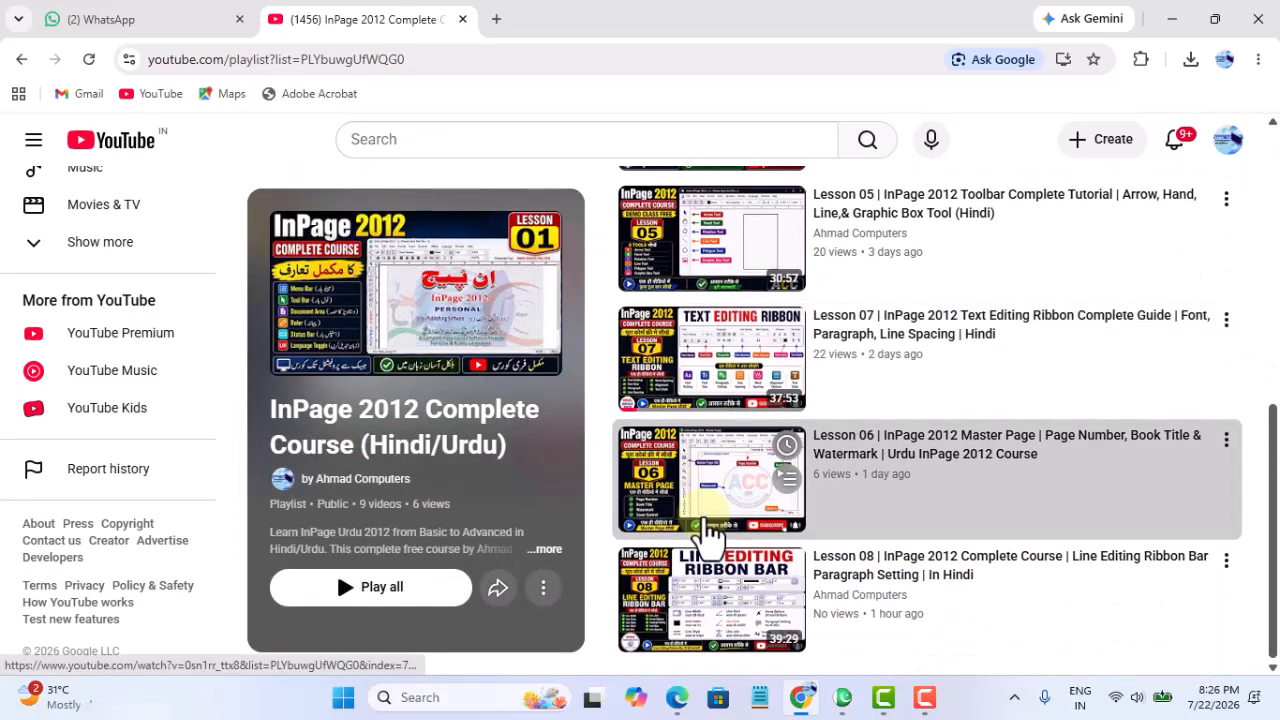
{"action": "scroll", "coordinate": [708, 550], "scroll_direction": "up", "scroll_amount": 5}
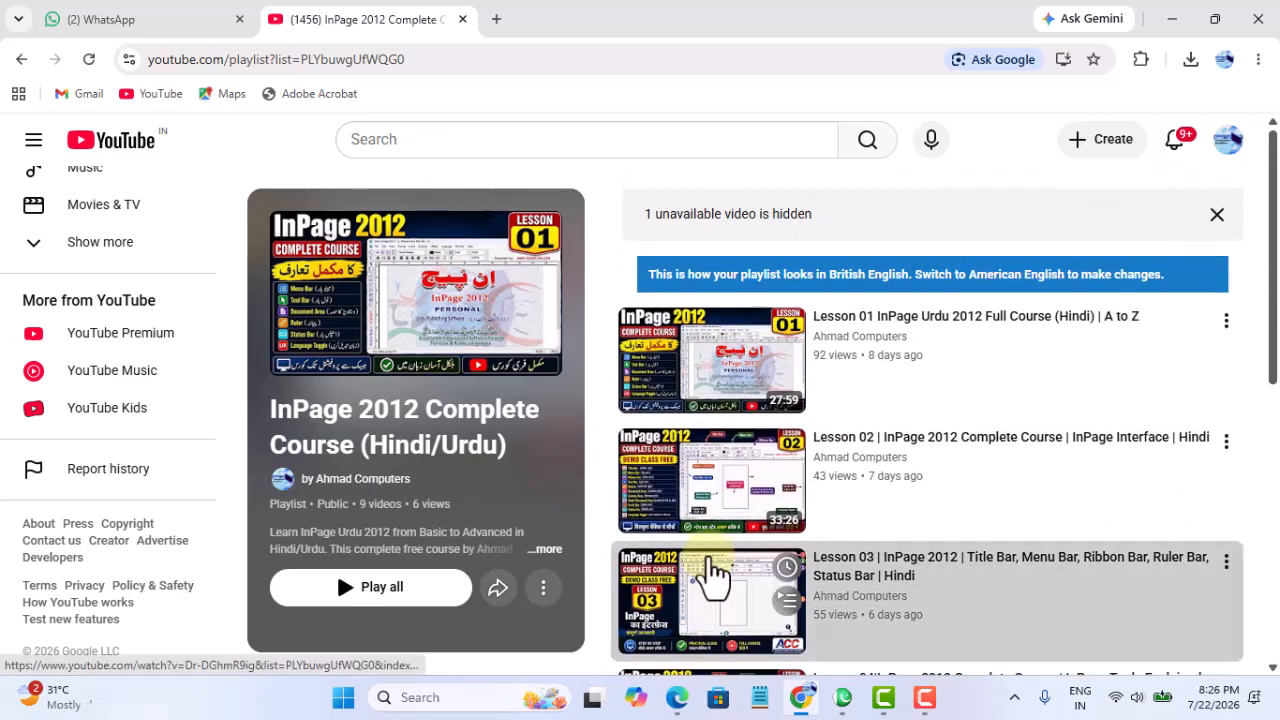
{"action": "scroll", "coordinate": [713, 577], "scroll_direction": "down", "scroll_amount": 5}
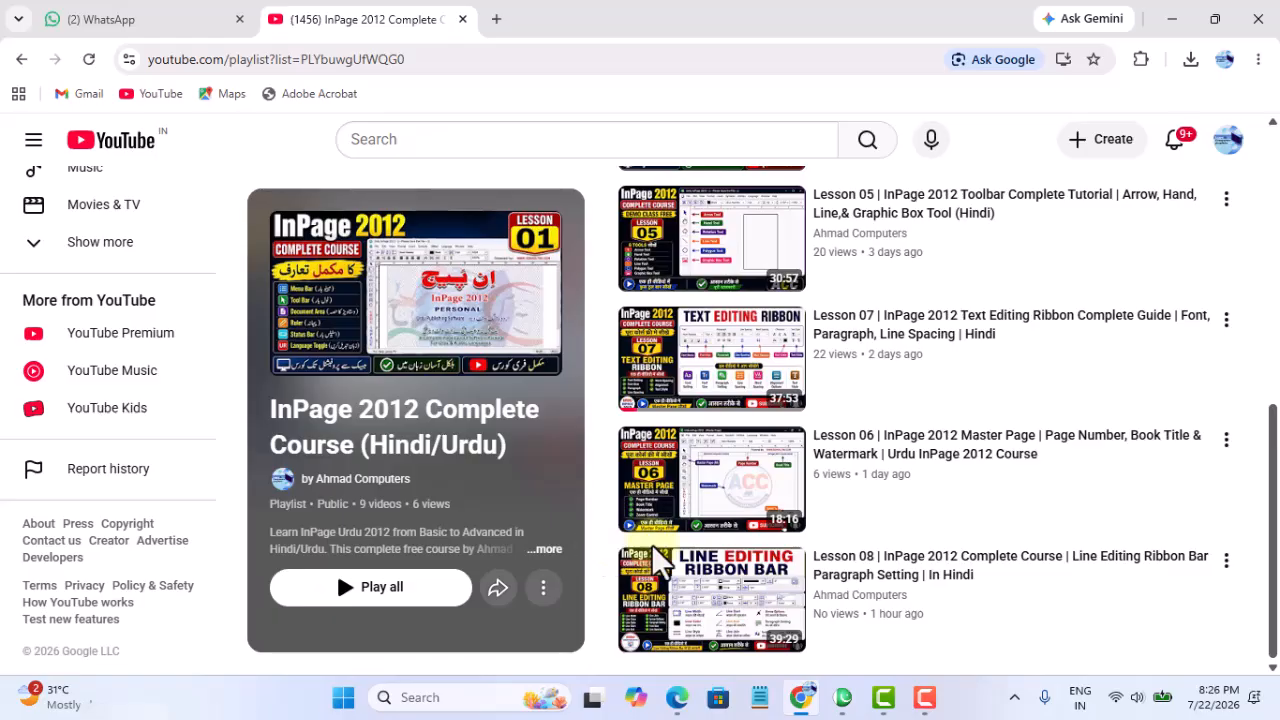
{"action": "scroll", "coordinate": [598, 515], "scroll_direction": "up", "scroll_amount": 6}
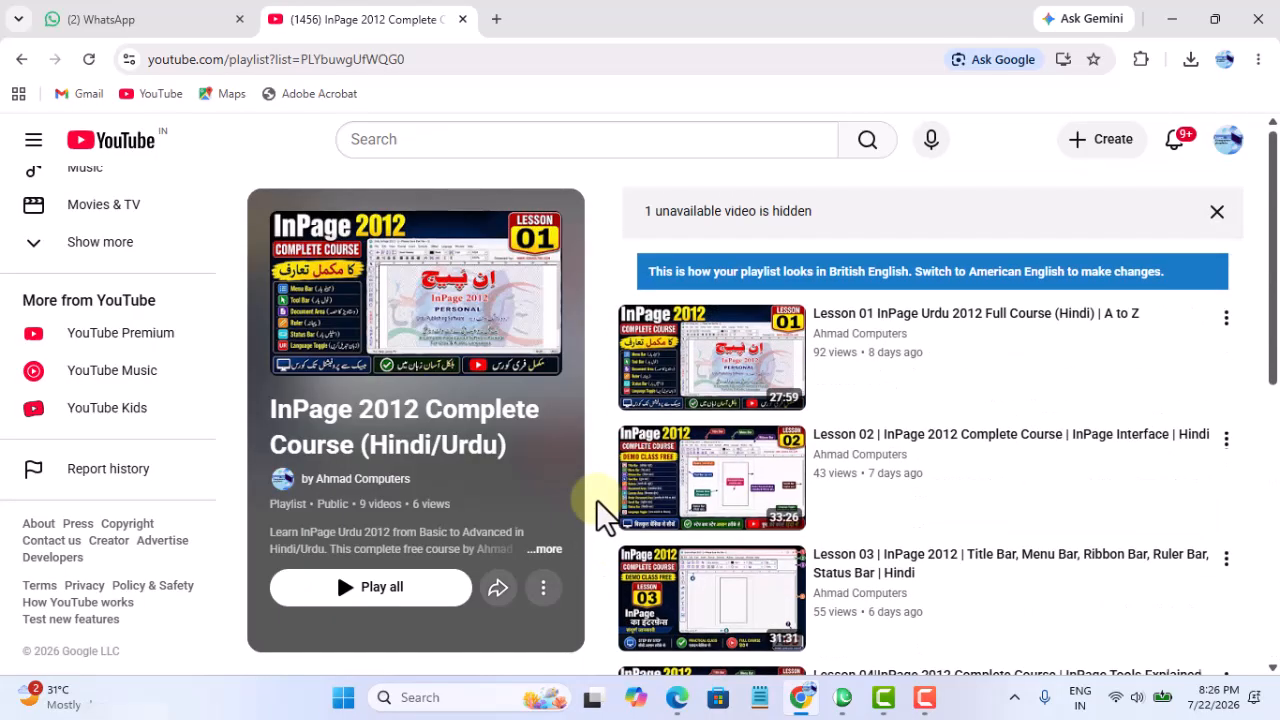